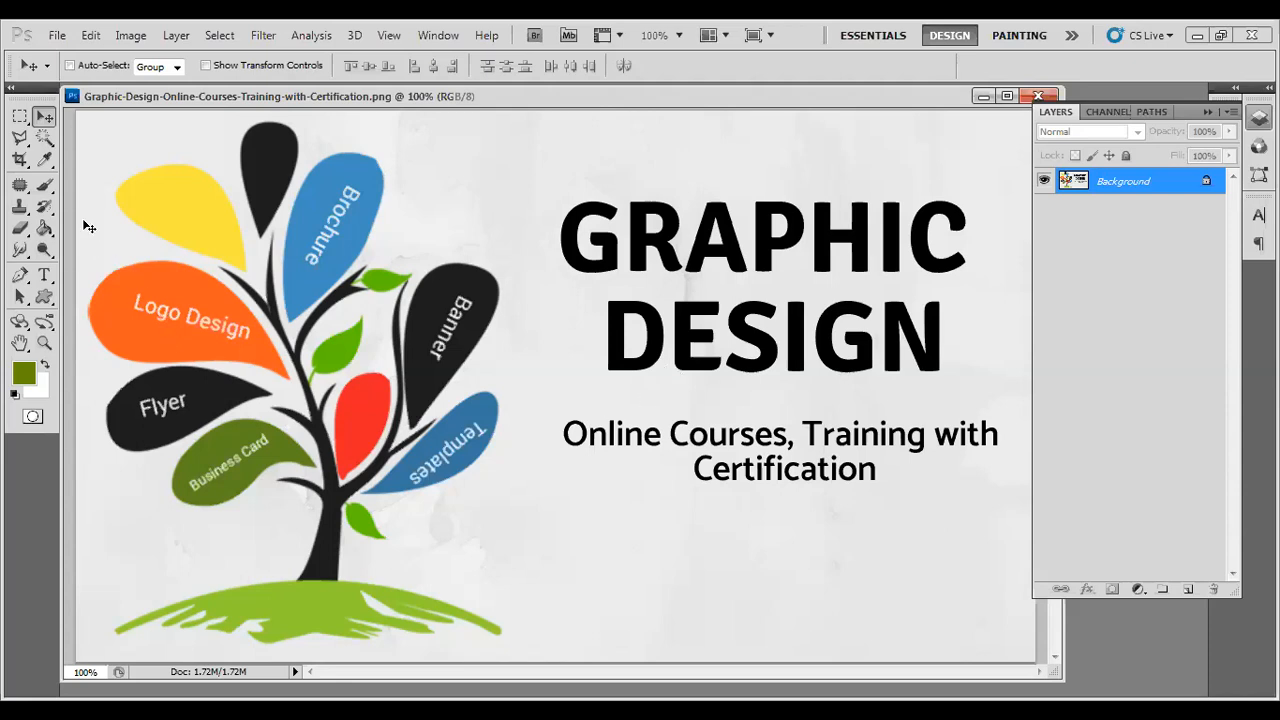
Try a rectangular marquee selection in the empty area between the Brochure leaf and the GRAPHIC heading
click(20, 275)
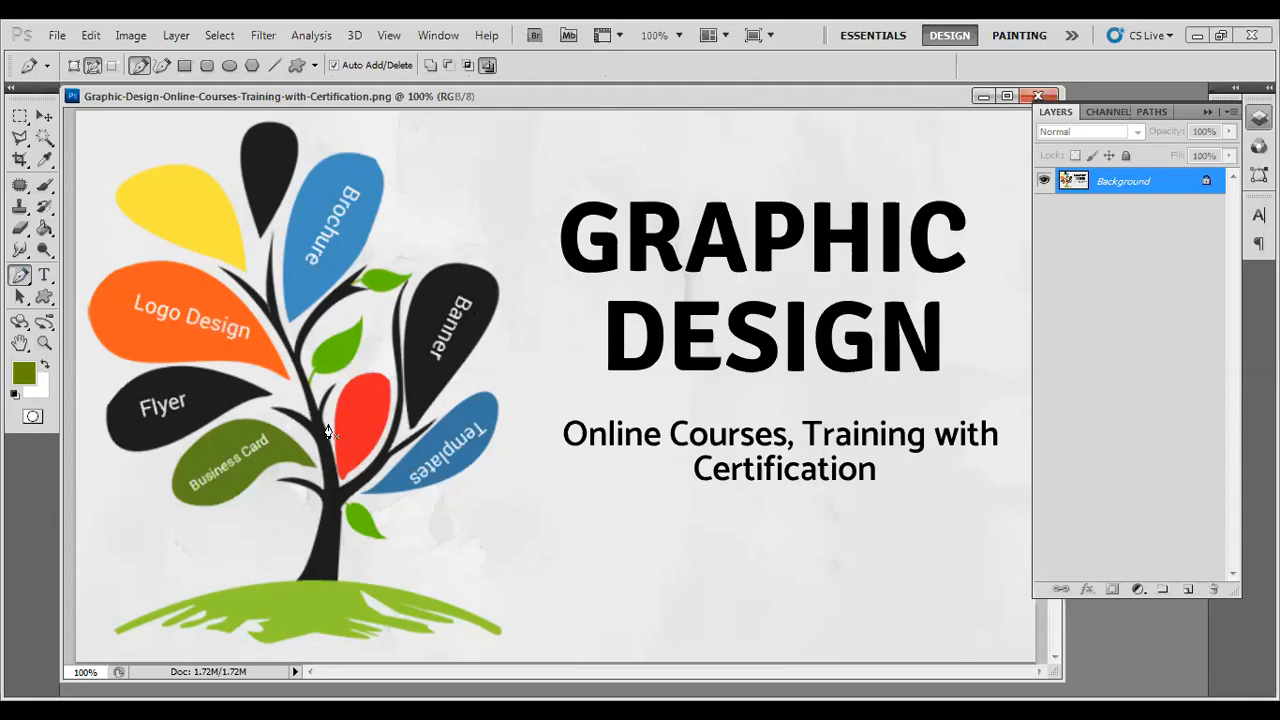
click(20, 118)
drag(434, 179, 531, 245)
click(528, 245)
key(ctrl+z)
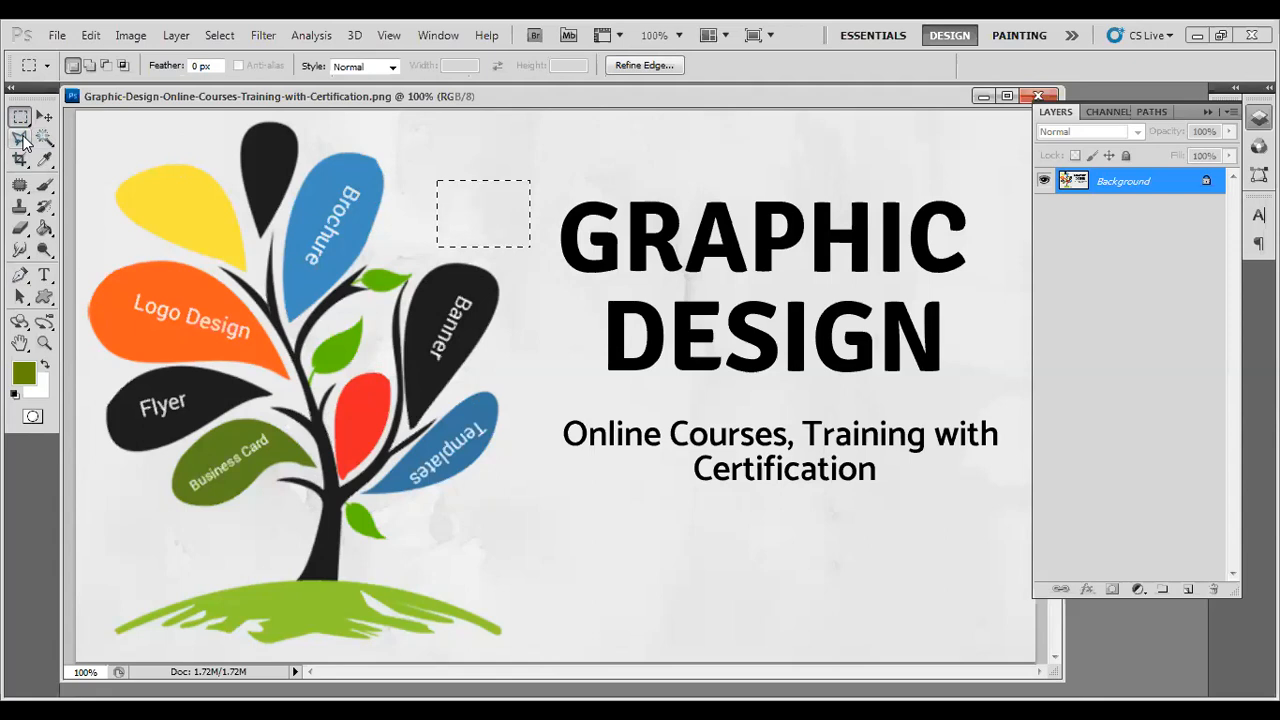
Try a closed Polygonal Lasso selection in the empty area beside the Banner leaf, and clear the selection
key(l)
click(514, 297)
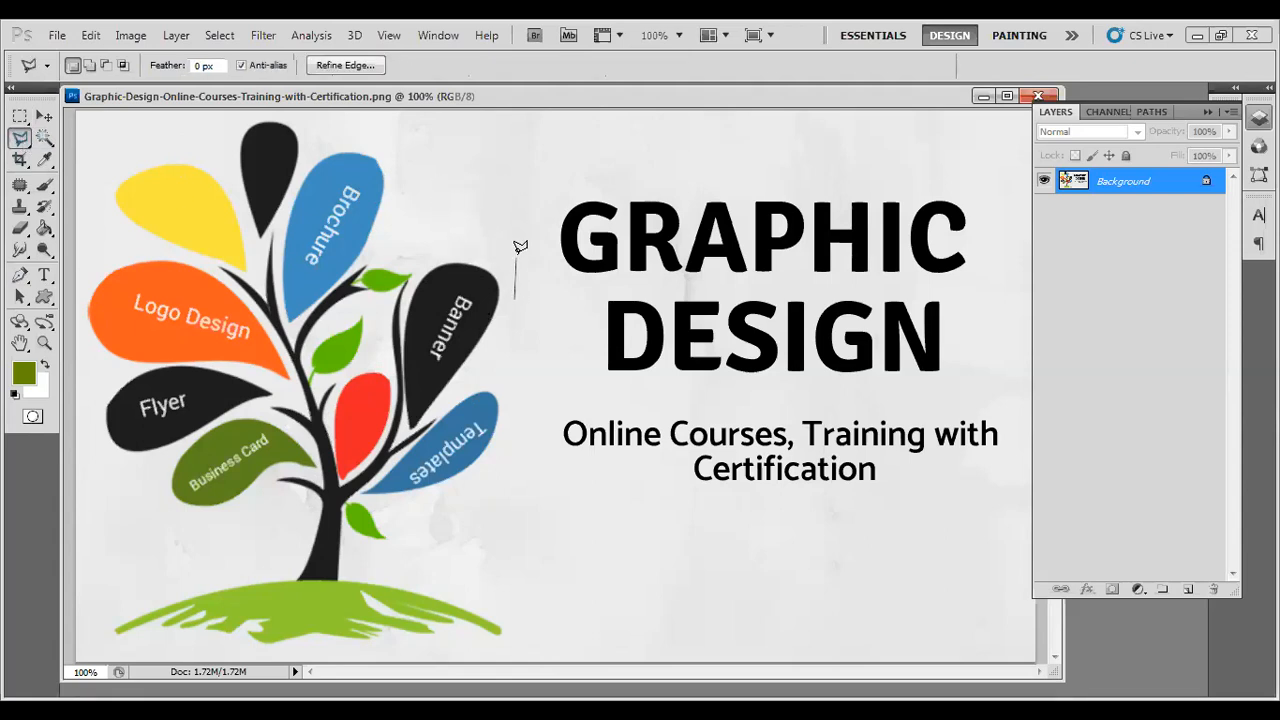
click(519, 243)
mouse_move(529, 334)
mouse_down()
mouse_move(506, 352)
mouse_move(484, 344)
mouse_move(488, 298)
mouse_up()
click(514, 297)
key(ctrl+z)
key(ctrl+d)
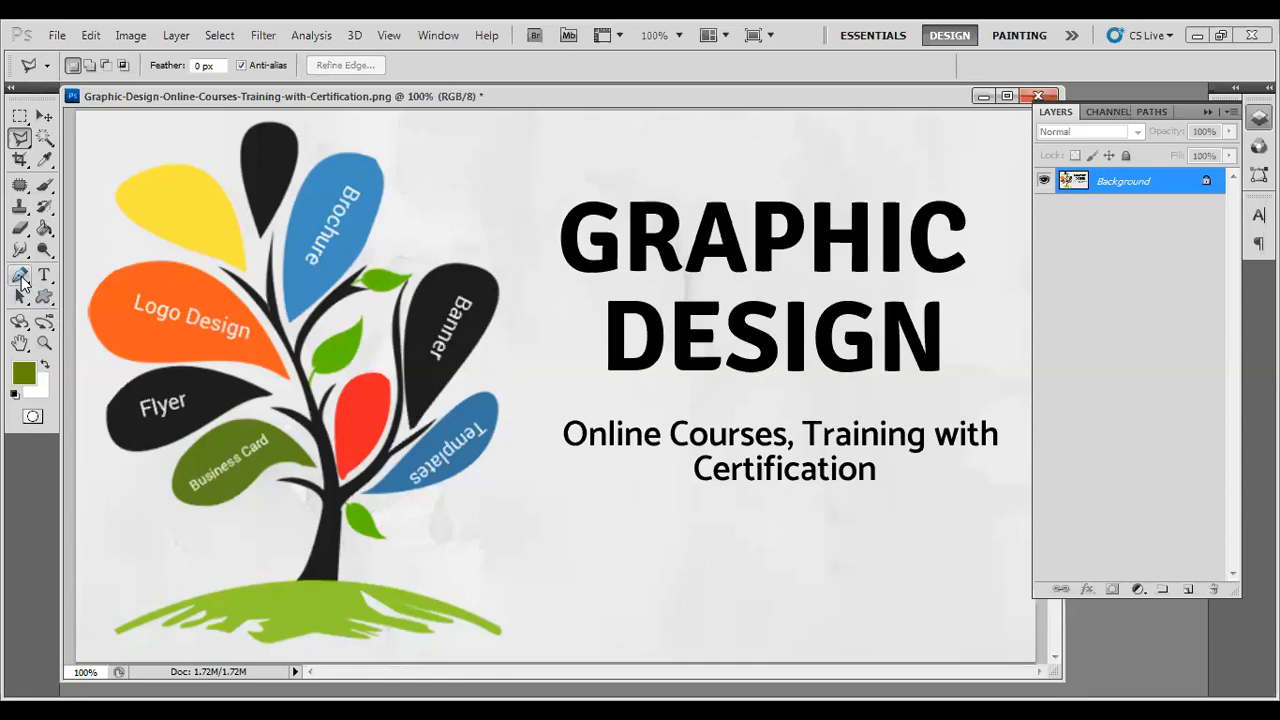
Crop the image to the tree artwork, cutting off the GRAPHIC DESIGN text area
click(20, 277)
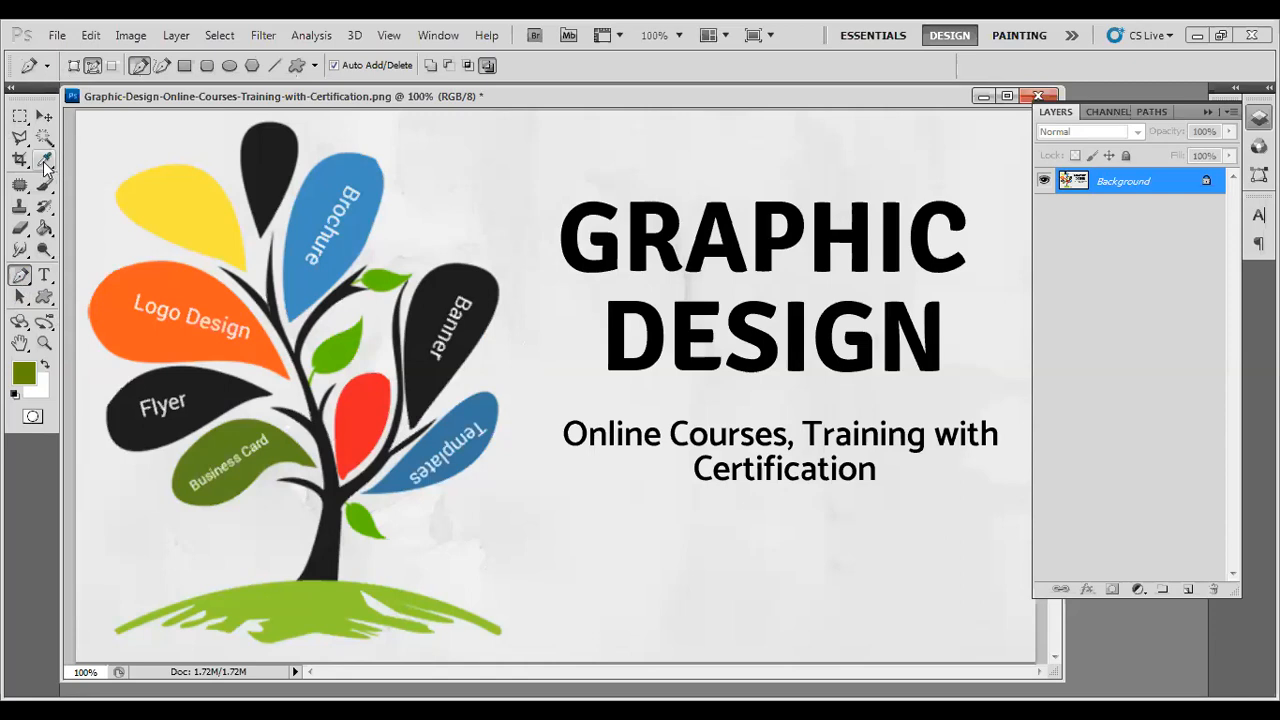
key(c)
drag(76, 110, 525, 662)
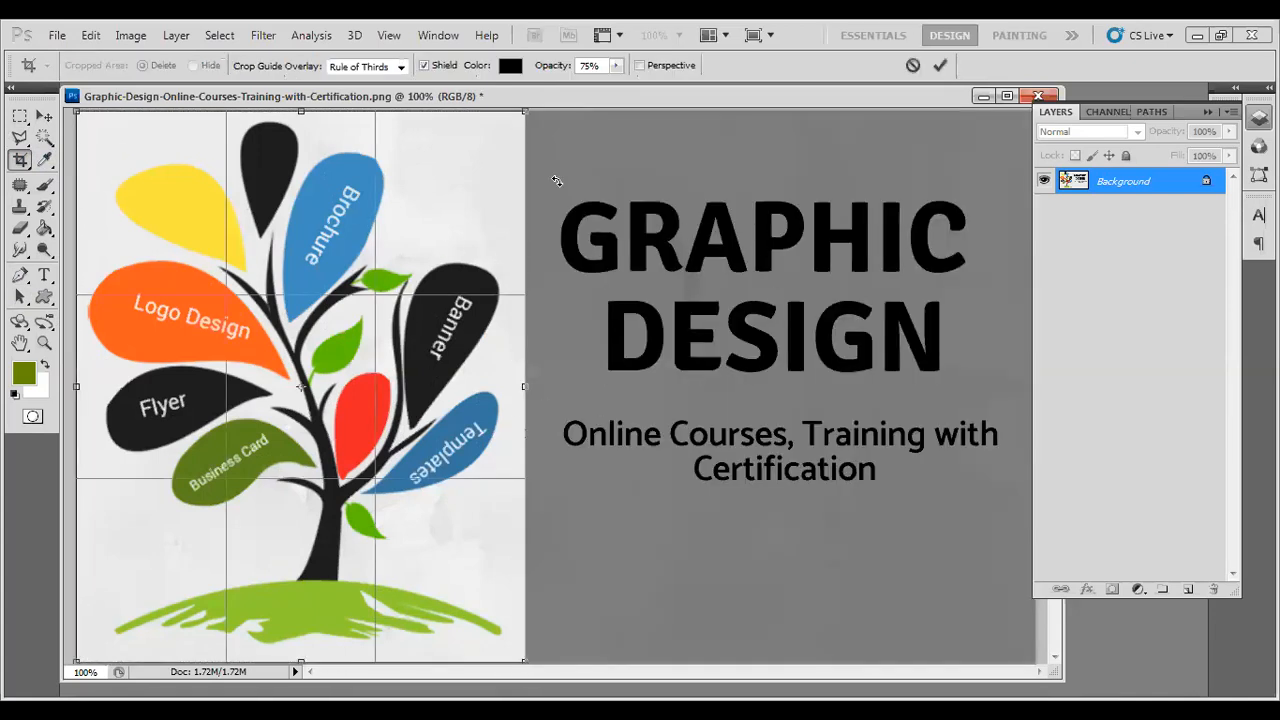
click(940, 67)
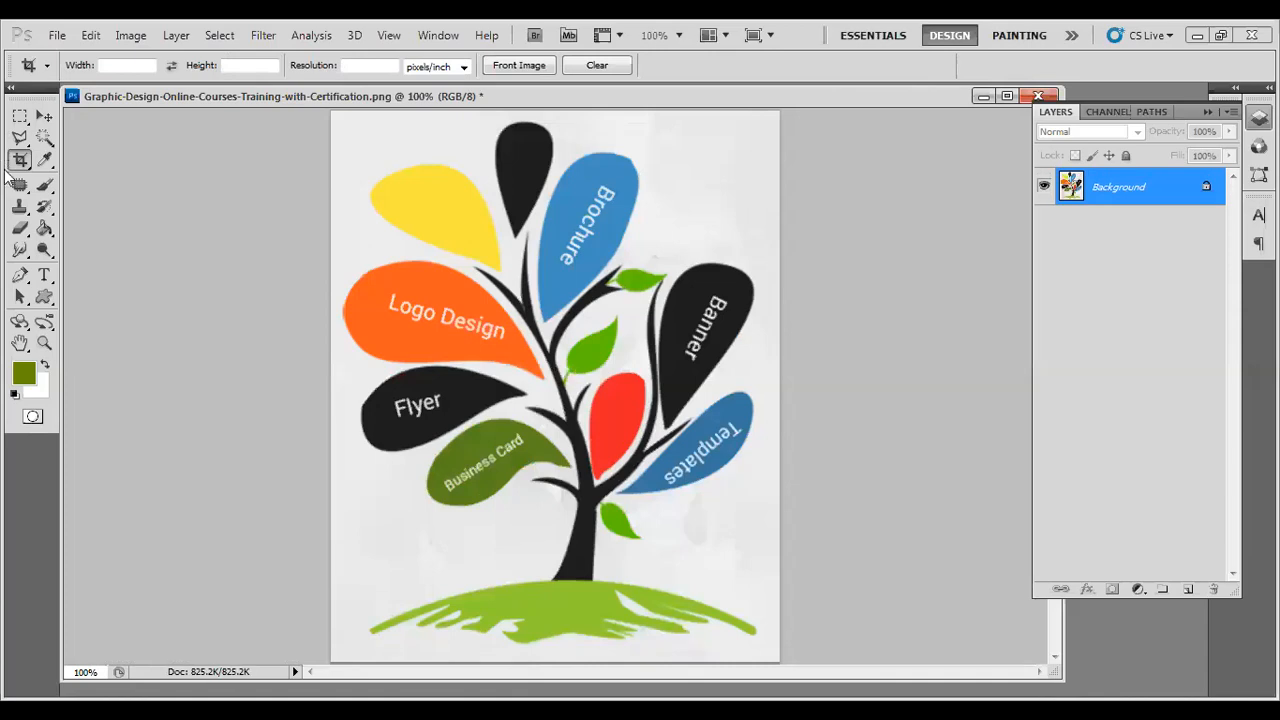
Draw a closed three-point, straight-sided Pen path in the empty area beside the Brochure leaf and undo it
click(20, 276)
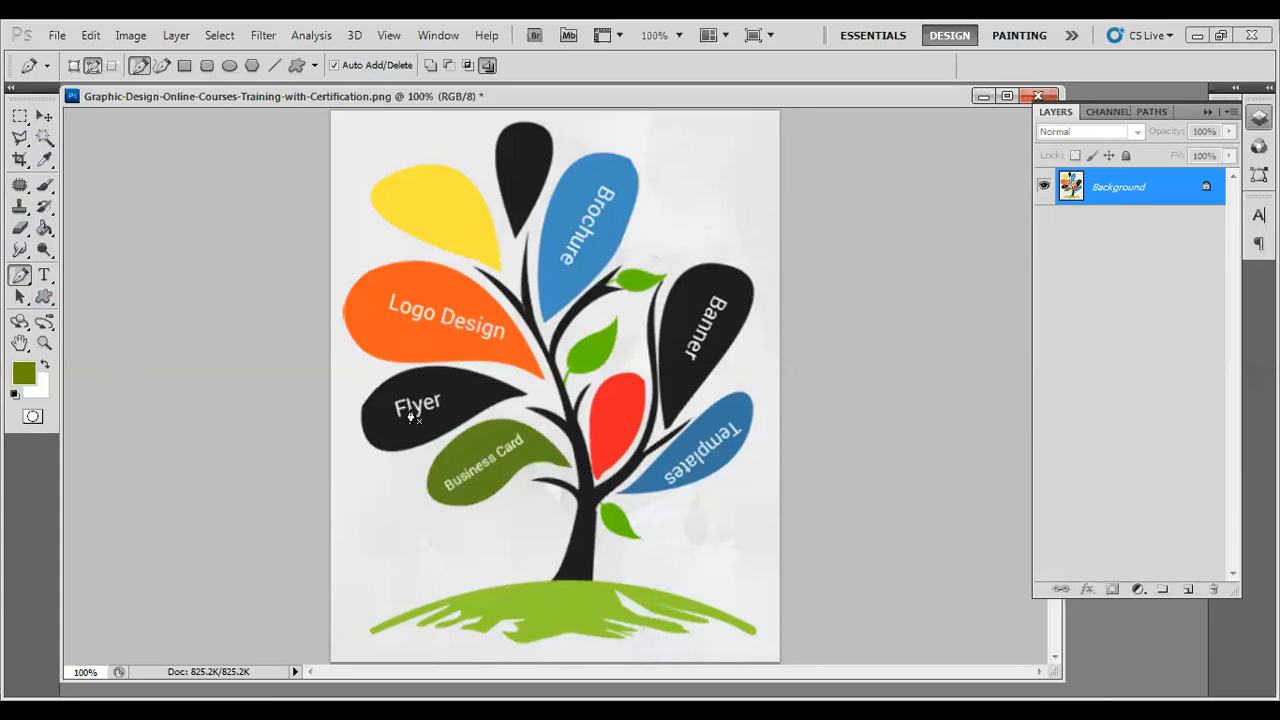
click(672, 145)
click(739, 190)
click(671, 211)
click(672, 145)
key(ctrl+z)
key(ctrl+alt+z)
key(ctrl+alt+z)
Draw a small closed Pen path with a curved anchor point beside the Brochure leaf and undo it
click(677, 155)
drag(719, 170, 670, 166)
click(677, 165)
key(ctrl+alt+z)
key(ctrl+alt+z)
key(ctrl+alt+z)
key(ctrl+alt+z)
scroll(551, 587, up, 5)
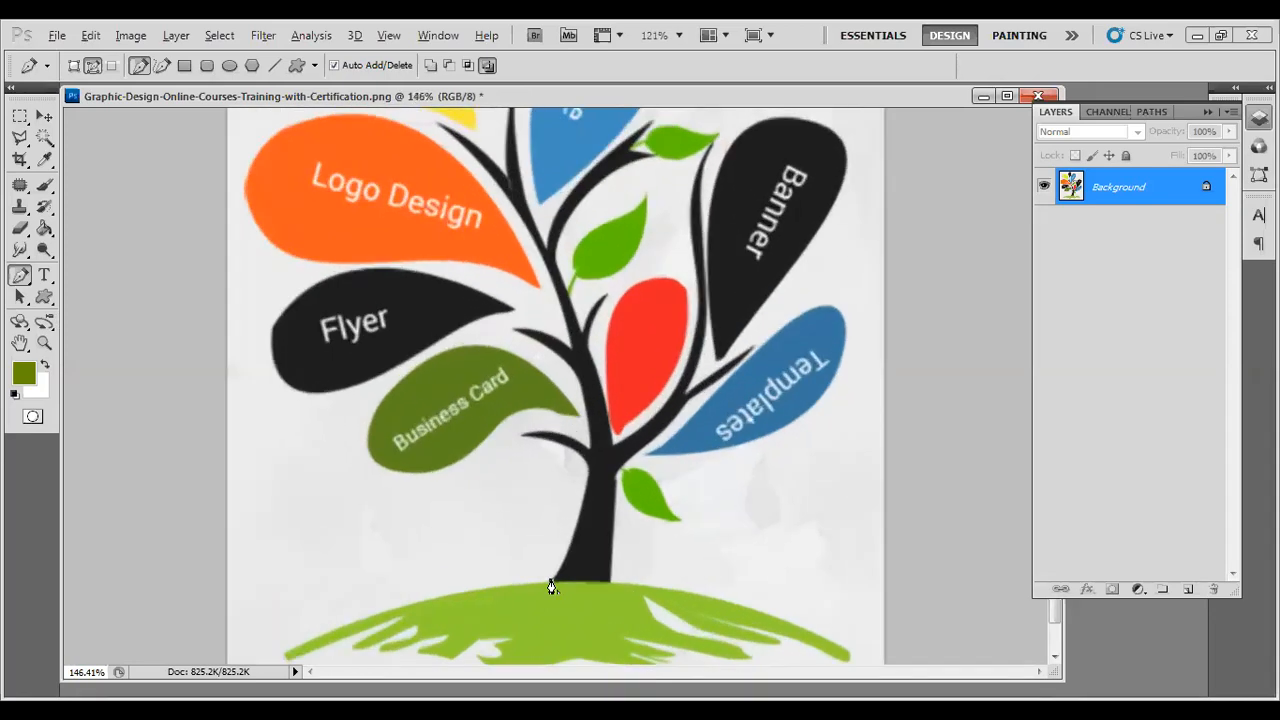
scroll(551, 587, up, 2)
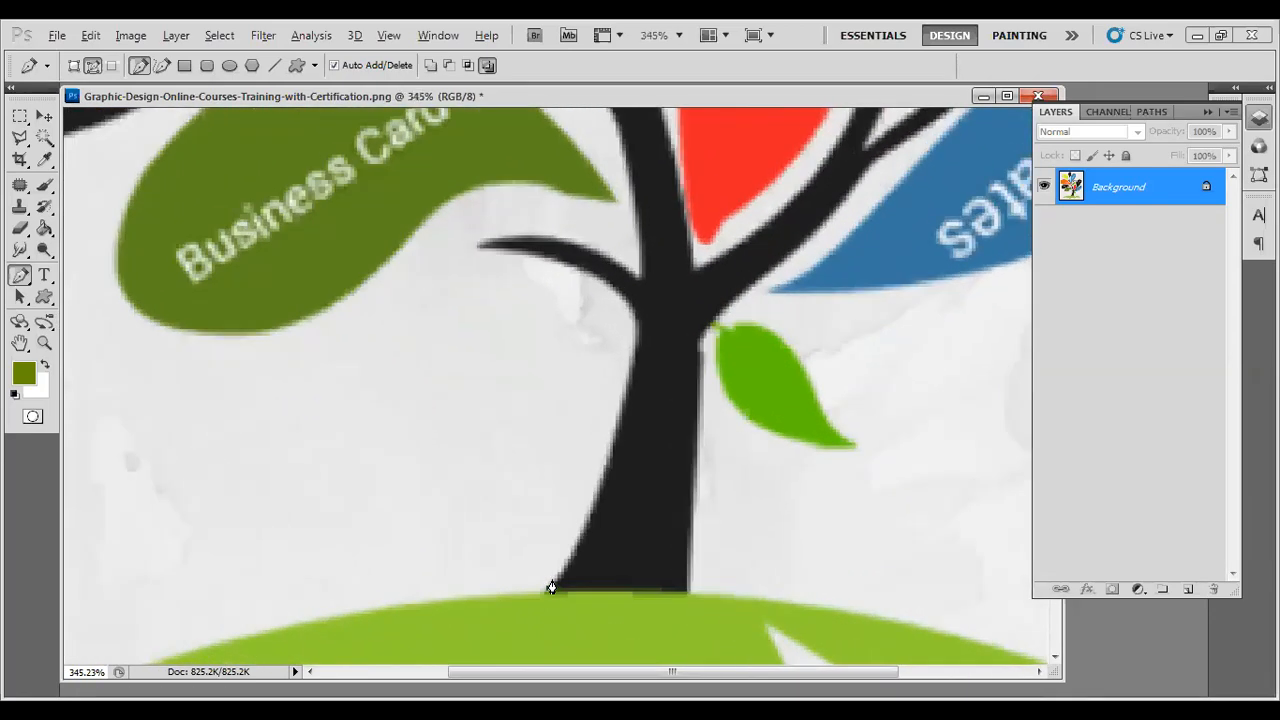
drag(617, 366, 600, 417)
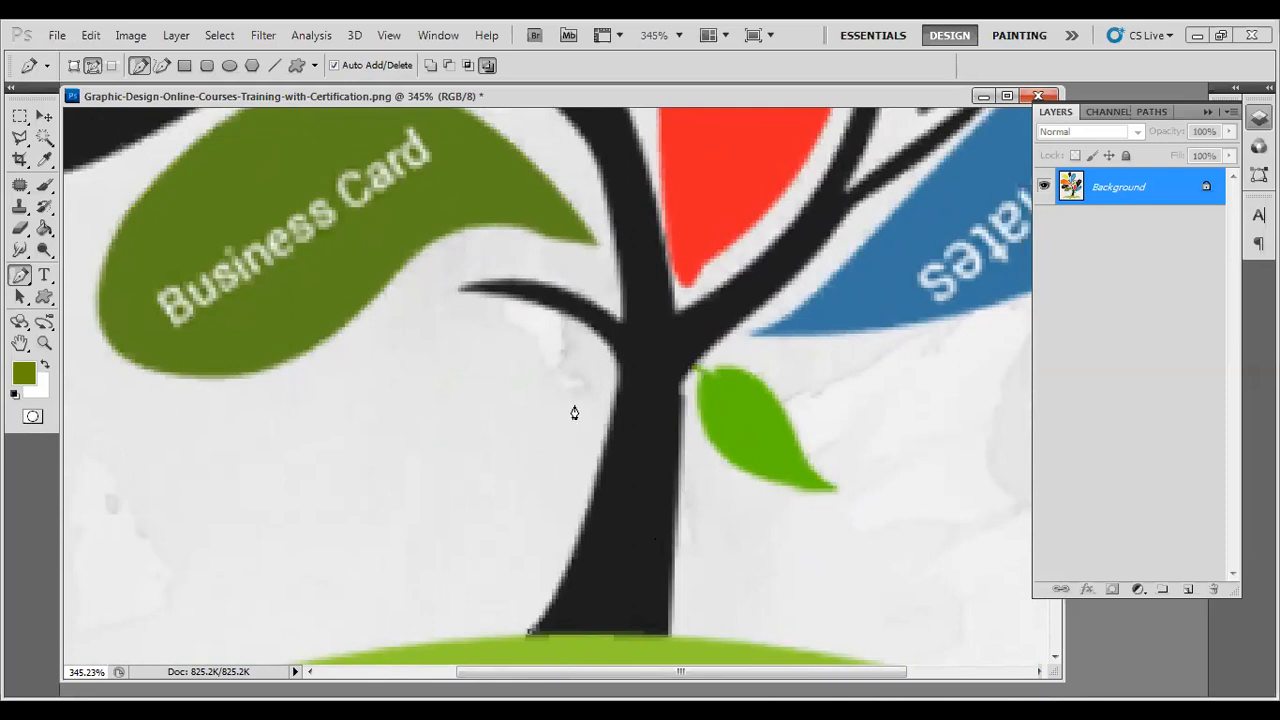
click(619, 376)
drag(619, 374, 647, 190)
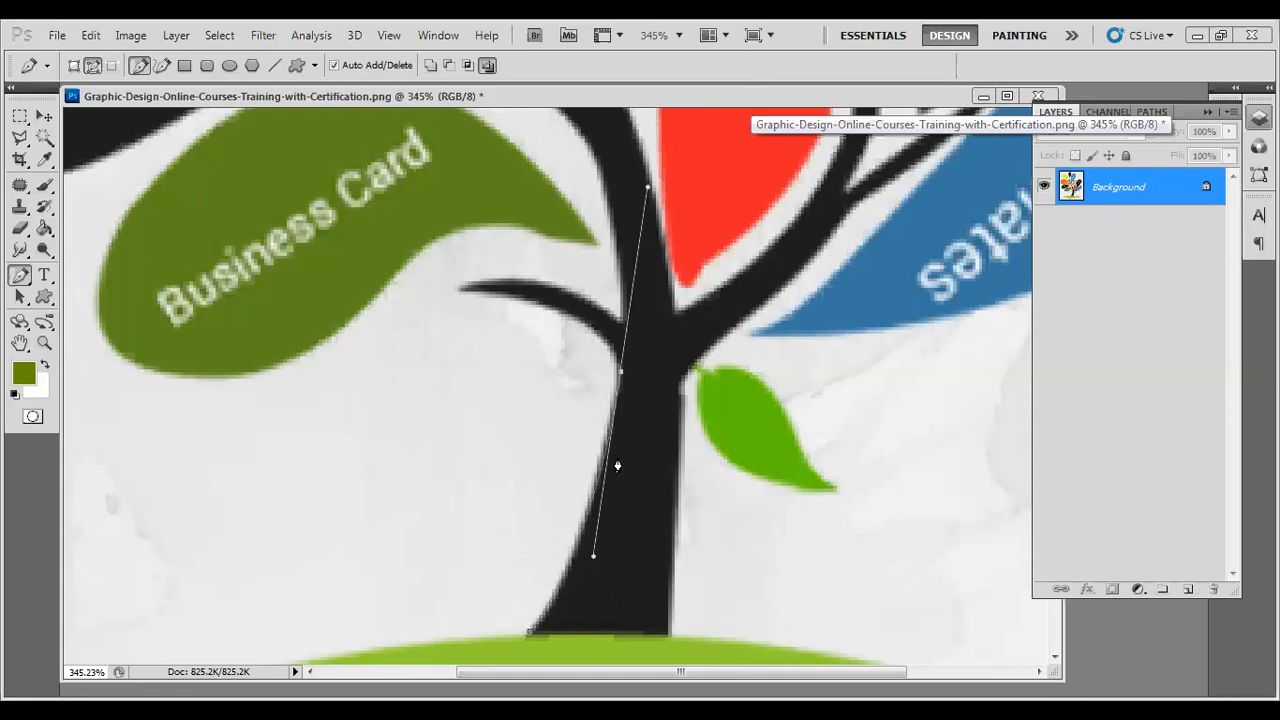
click(733, 461)
key(Delete)
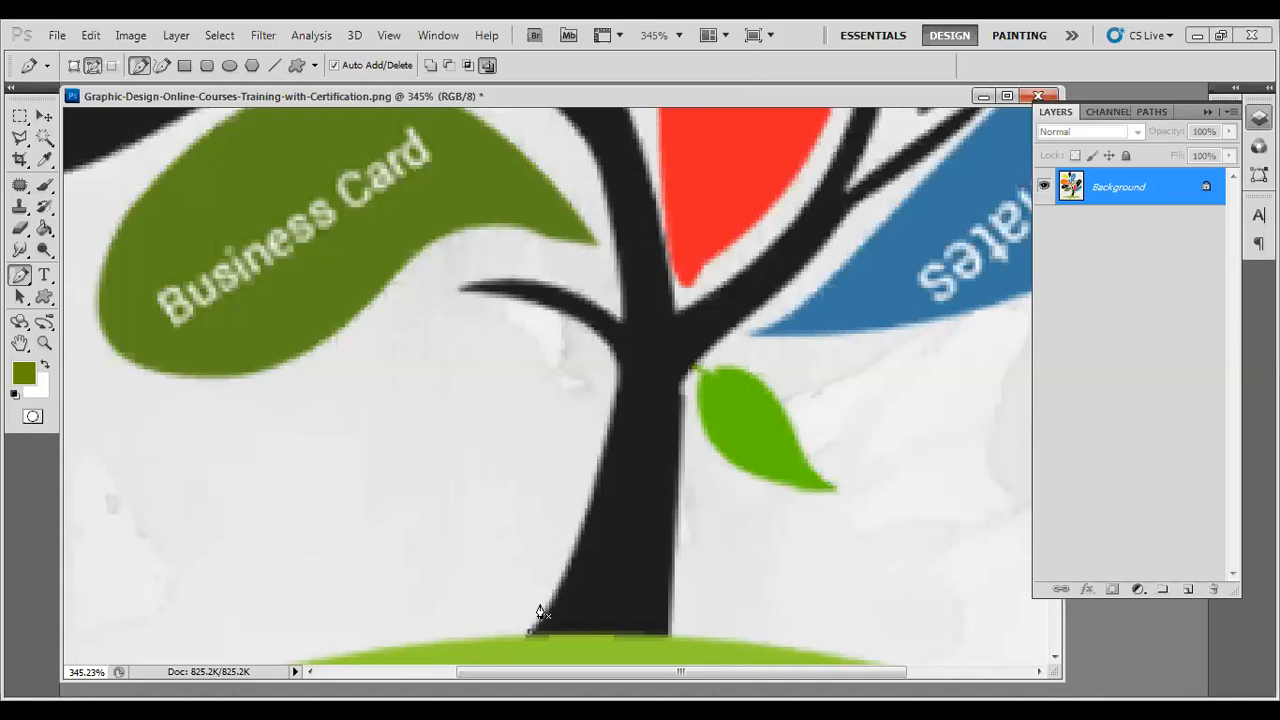
Trace the trunk's left edge with the Pen tool, from its base to a curved anchor below the lowest left branch
scroll(546, 600, down, 1)
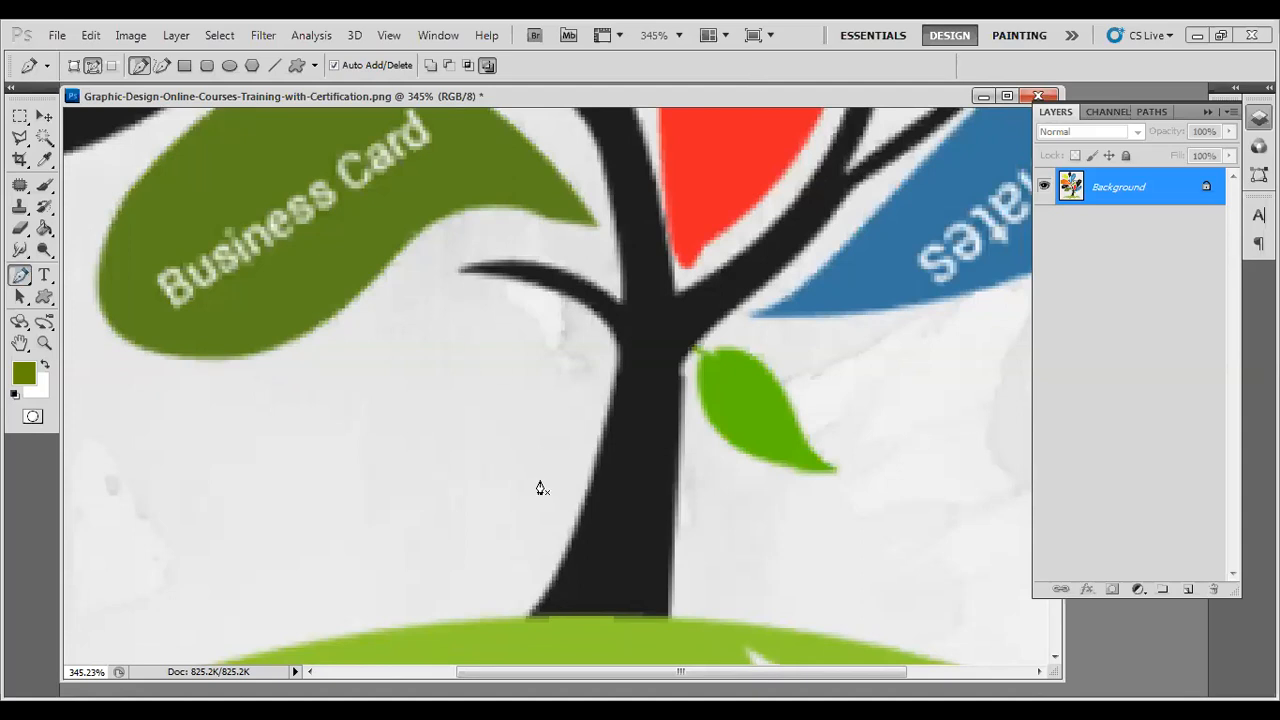
click(528, 618)
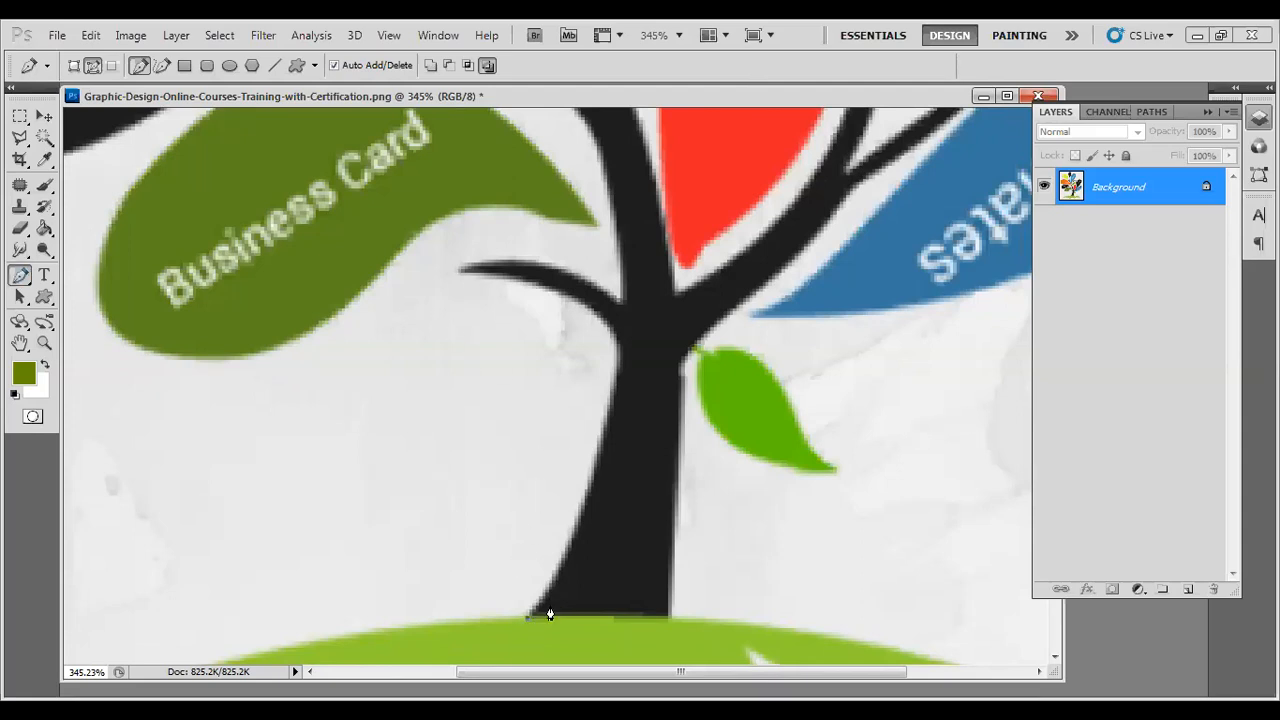
click(619, 356)
drag(619, 356, 666, 112)
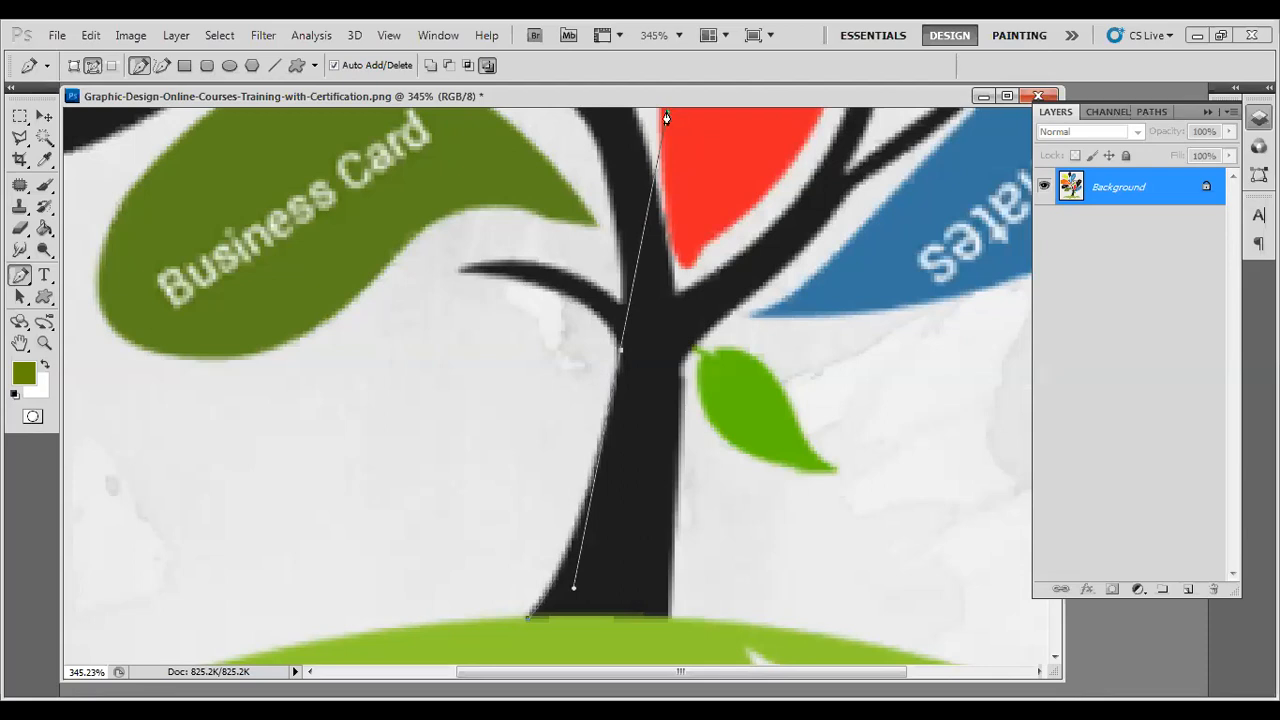
Trace the lowest left branch out to its tip and back to the trunk, shaping the curve handles along its edges
click(457, 273)
drag(667, 116, 606, 278)
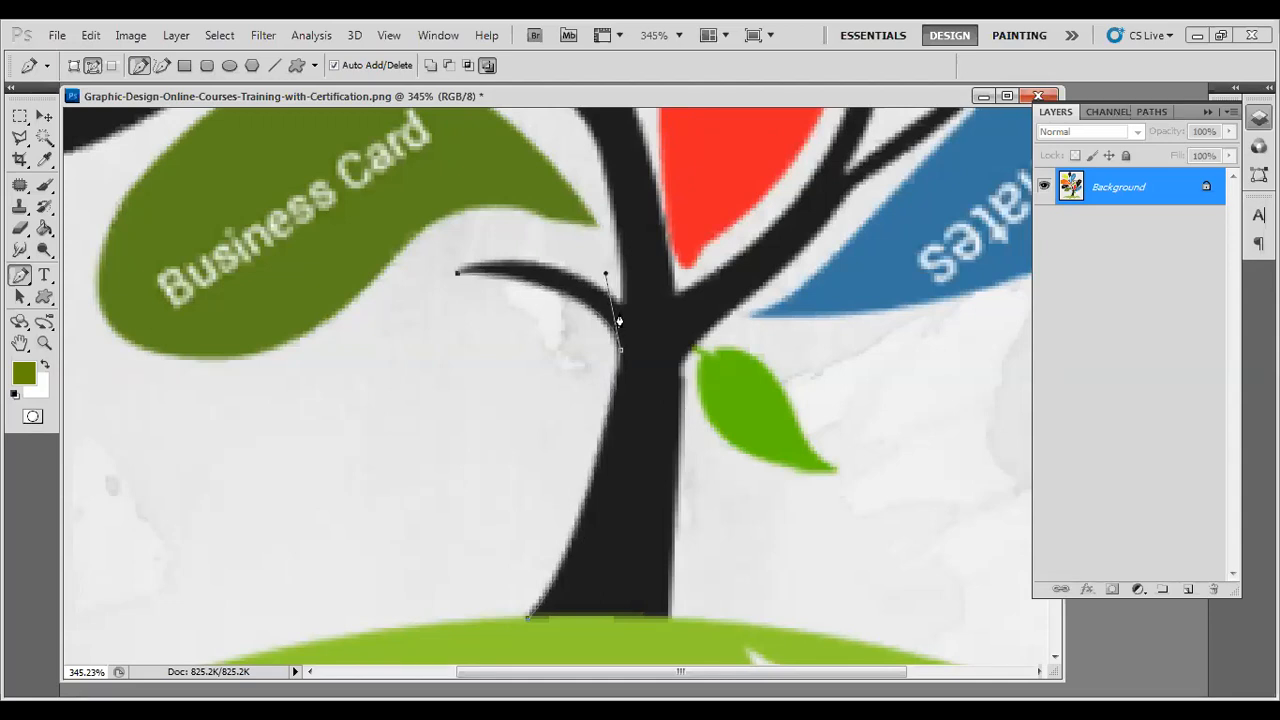
drag(605, 280, 714, 378)
drag(713, 376, 618, 232)
Continue the path up the trunk to the tip of the left branch below the Flyer leaf, adjusting the curve handles
drag(608, 189, 620, 373)
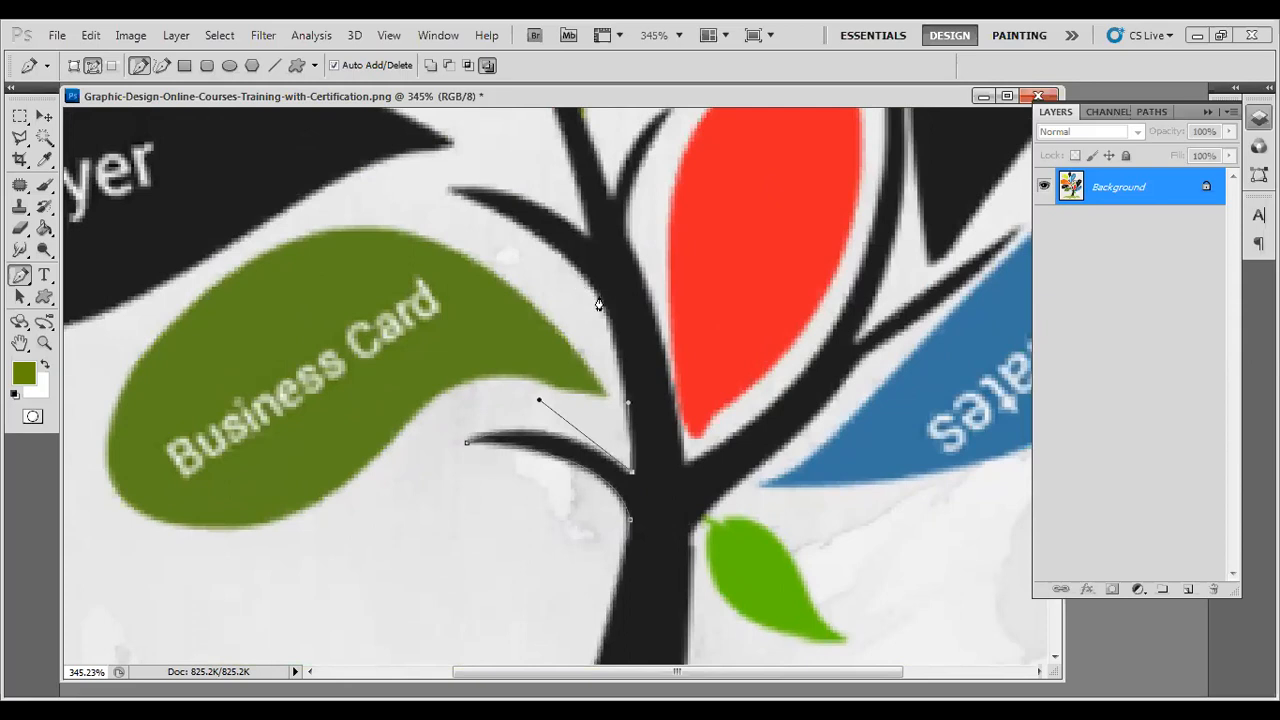
click(449, 189)
drag(449, 189, 492, 182)
drag(562, 247, 650, 262)
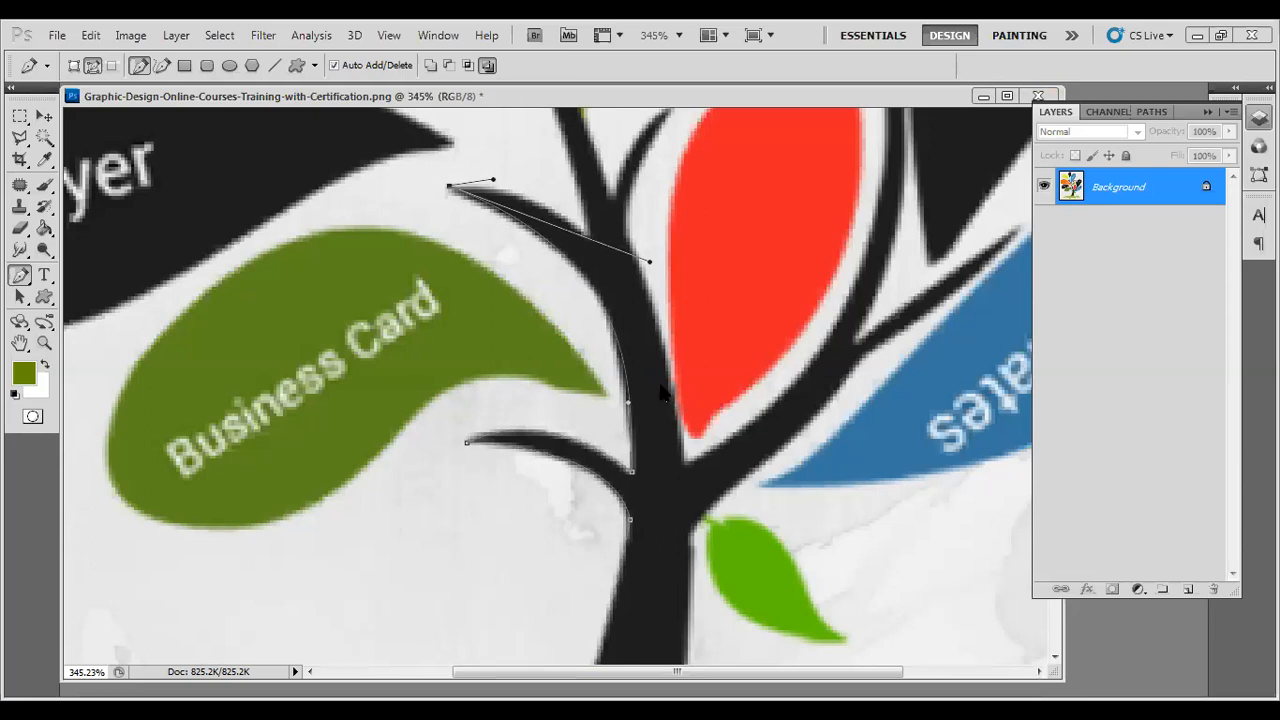
Trace the upper edge of the branch below the Flyer leaf back to the trunk, and check the work path
drag(616, 265, 611, 515)
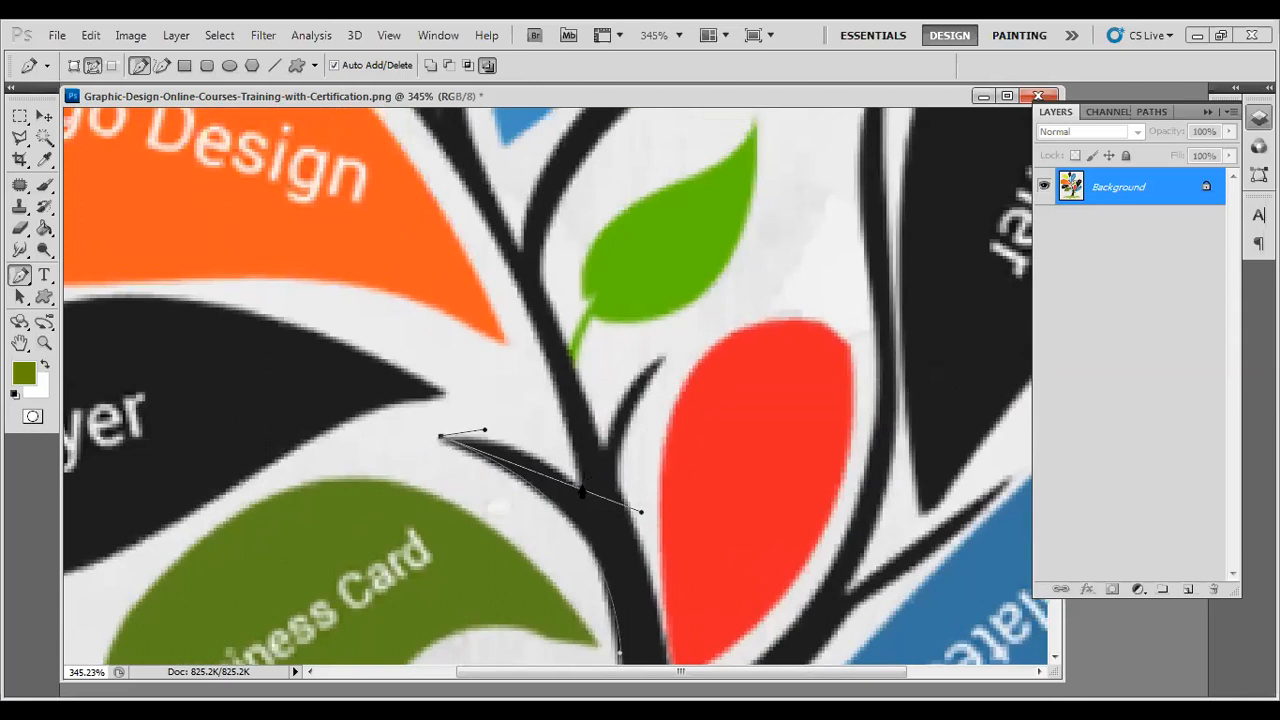
click(580, 490)
drag(585, 494, 557, 390)
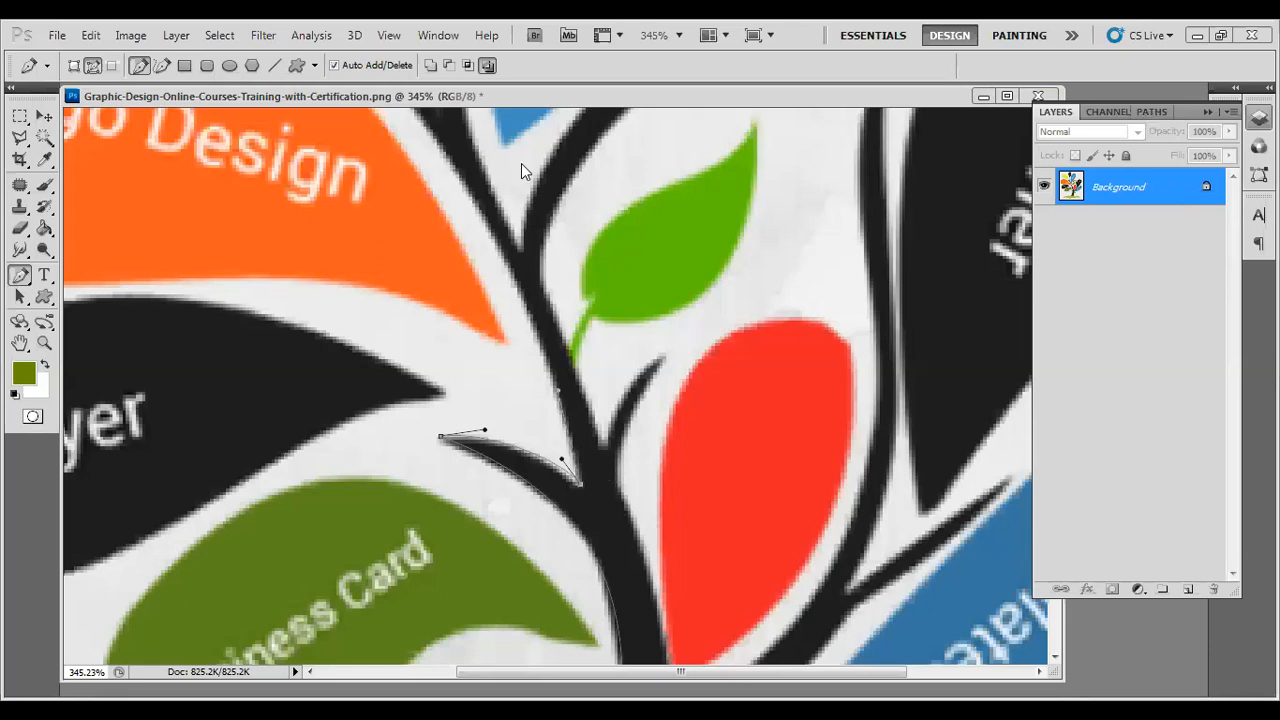
click(1143, 113)
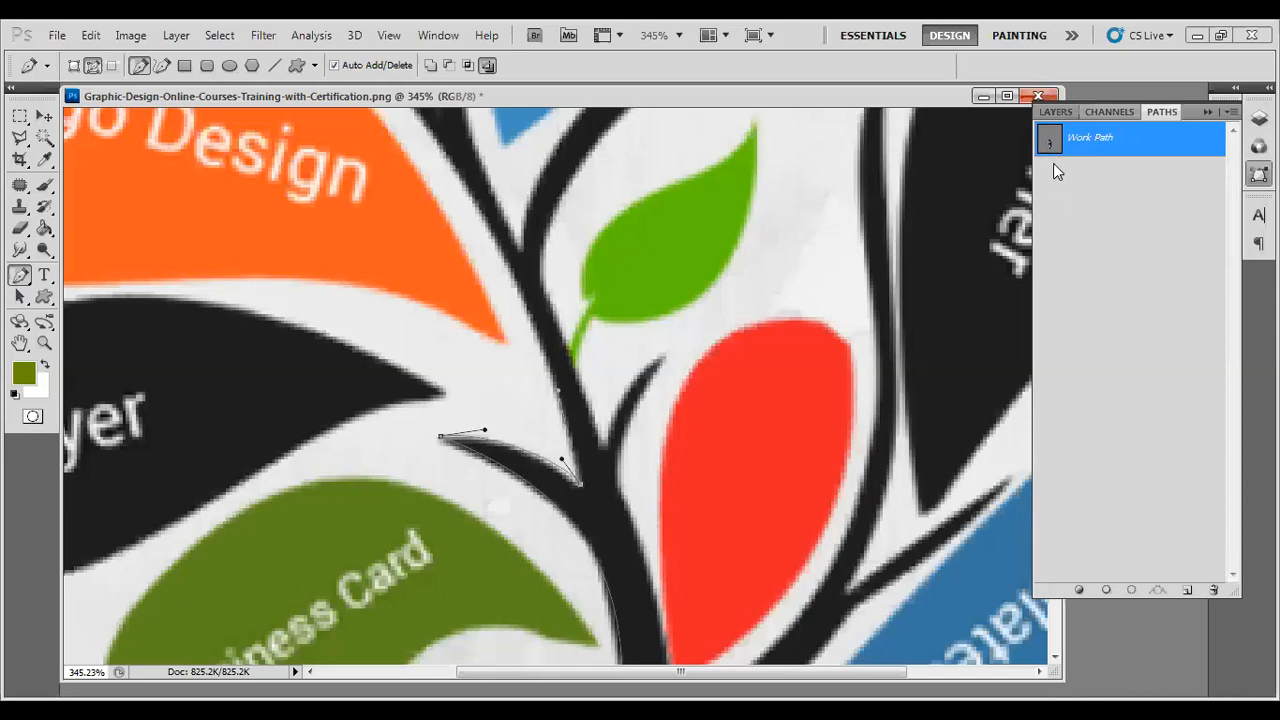
click(1057, 111)
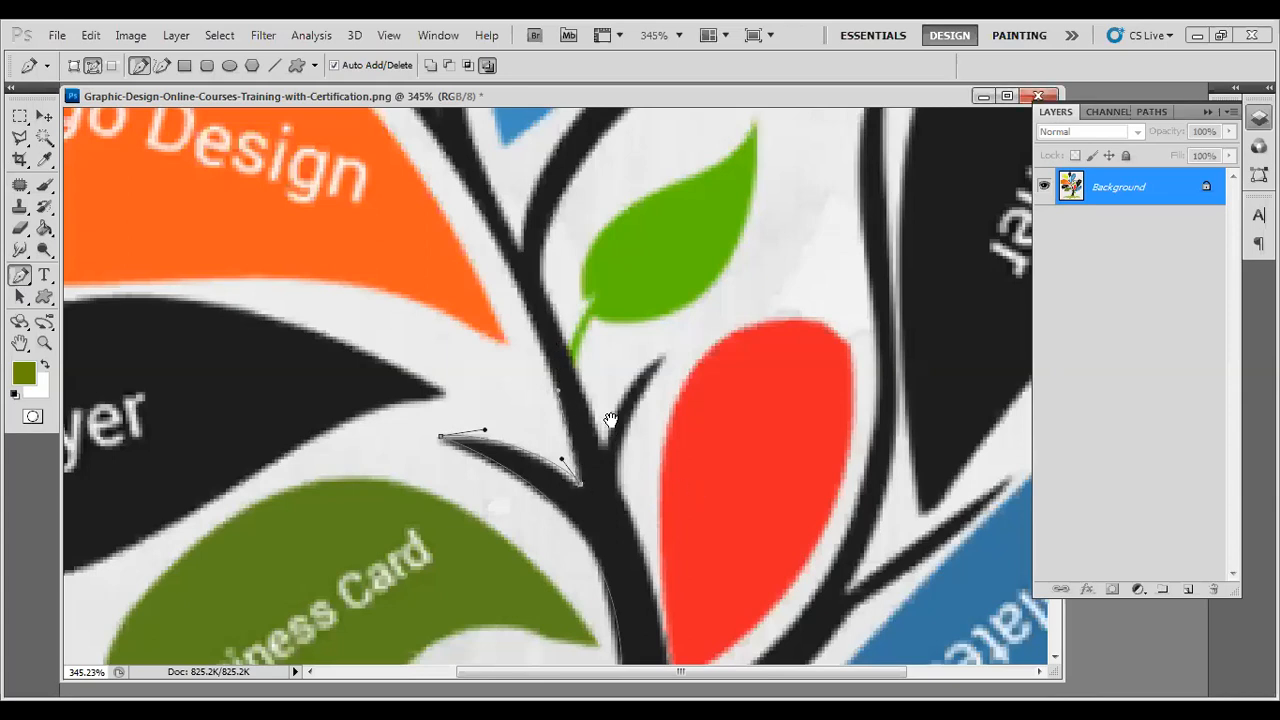
Continue the path up the trunk to a curved anchor at the branch tip between the Logo Design and yellow leaves
drag(611, 420, 709, 537)
scroll(697, 515, down, 1)
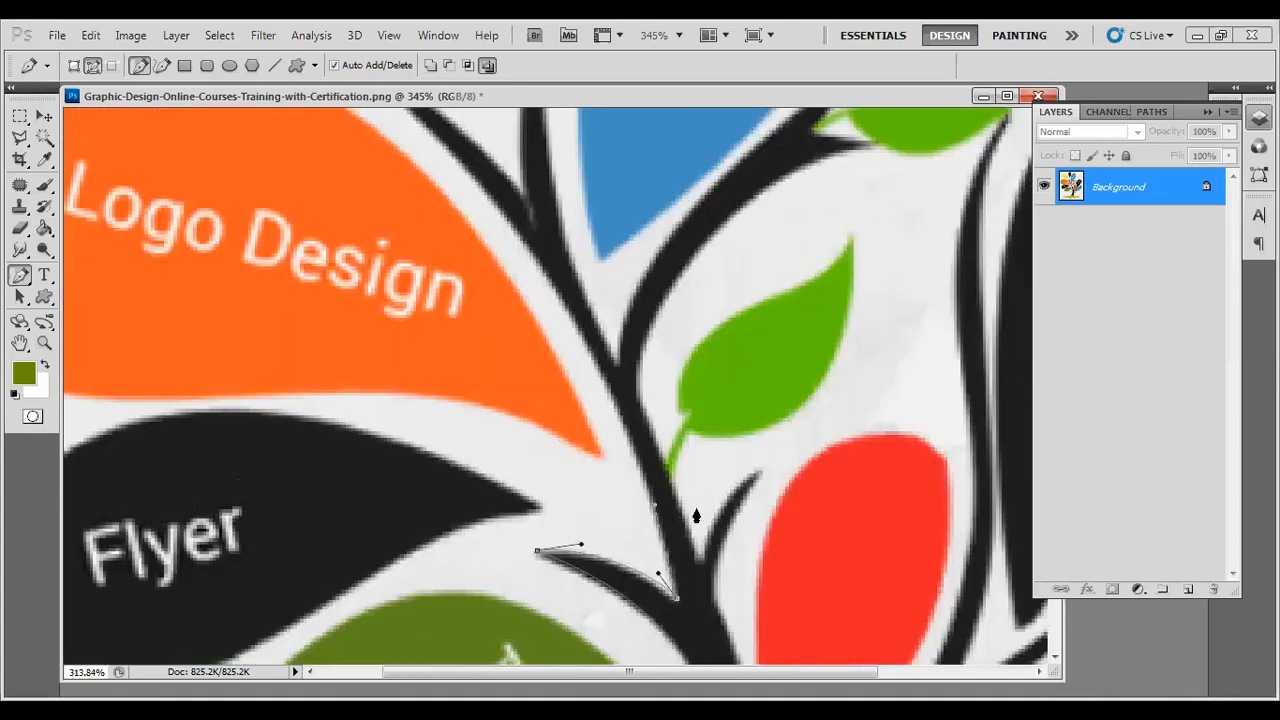
scroll(697, 515, down, 1)
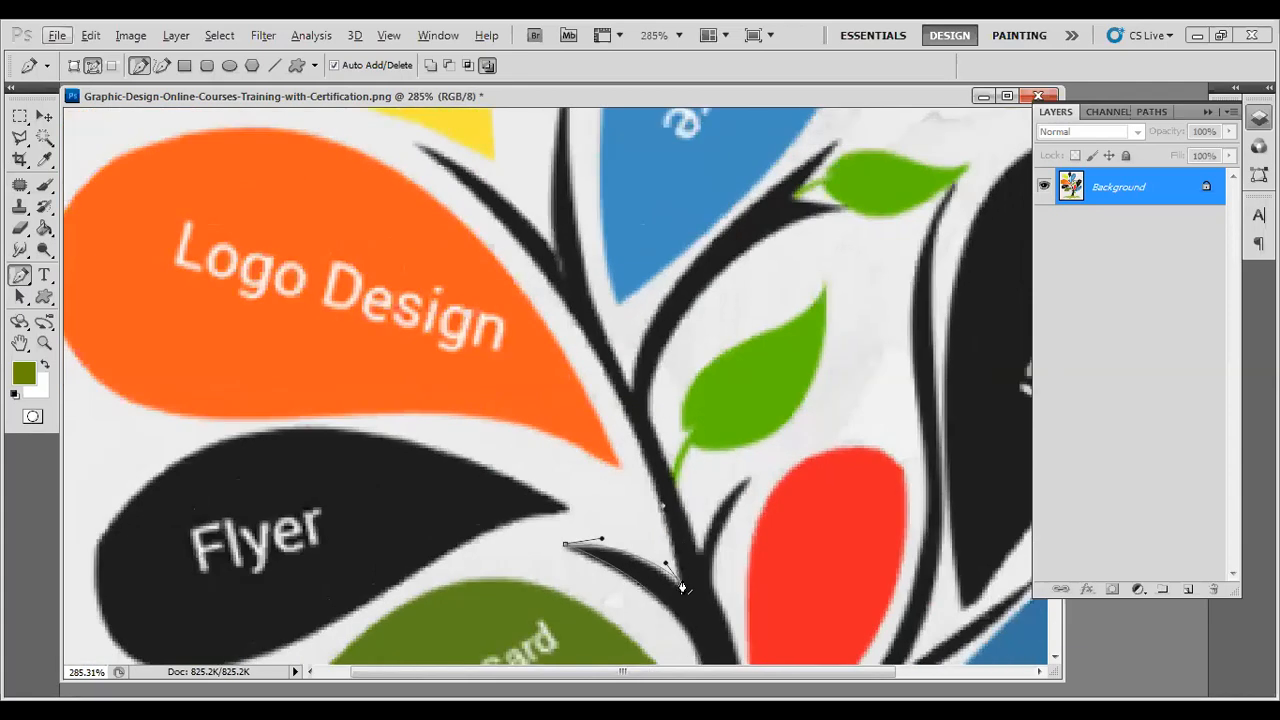
click(414, 148)
drag(414, 148, 436, 129)
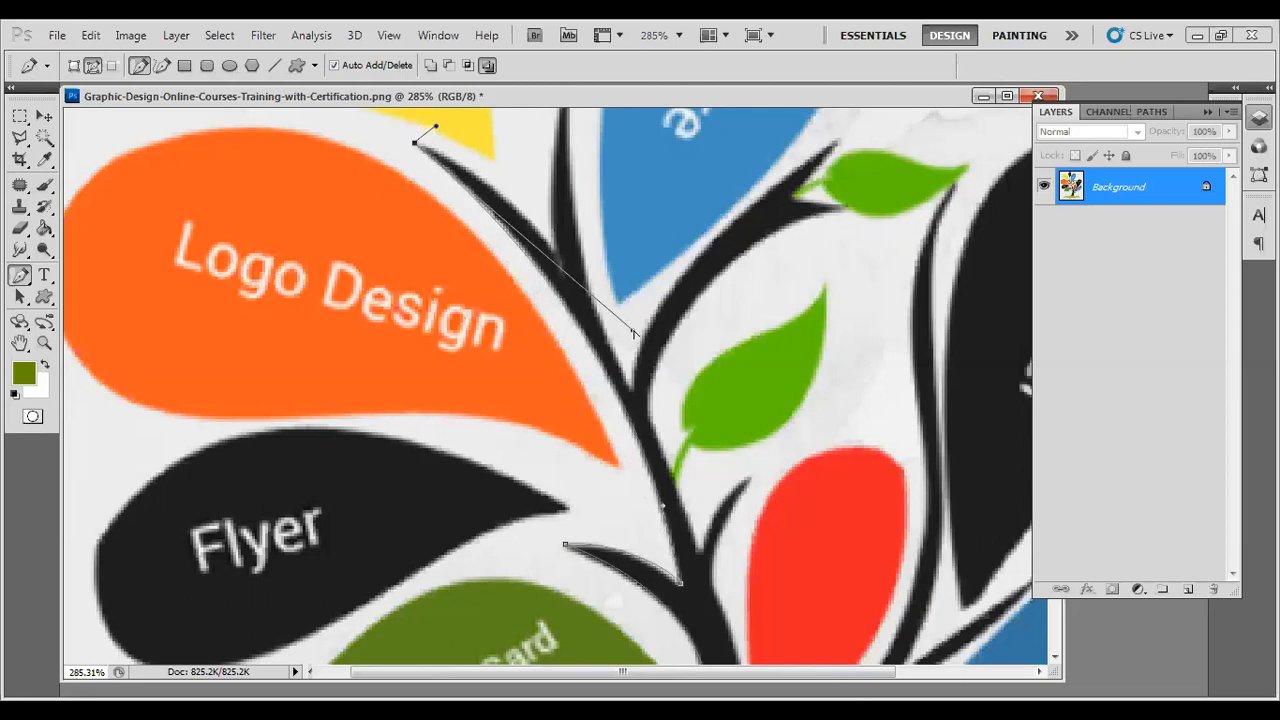
Trace the upper edge of the branch below the yellow leaf back to its fork with the upright branch
drag(558, 220, 653, 373)
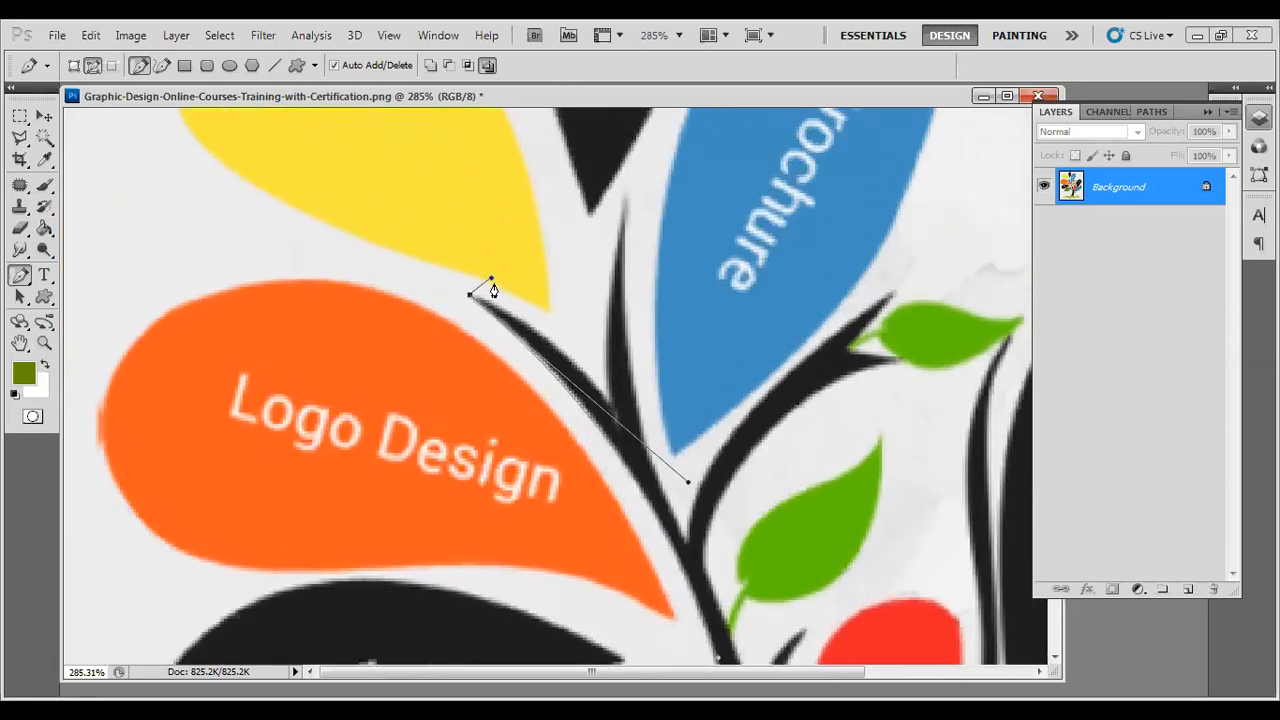
drag(491, 281, 567, 198)
click(608, 404)
drag(566, 198, 548, 317)
Trace the left edge of the upright branch to its tip beneath the upper black leaf, adjusting the tip's handle
drag(586, 351, 504, 341)
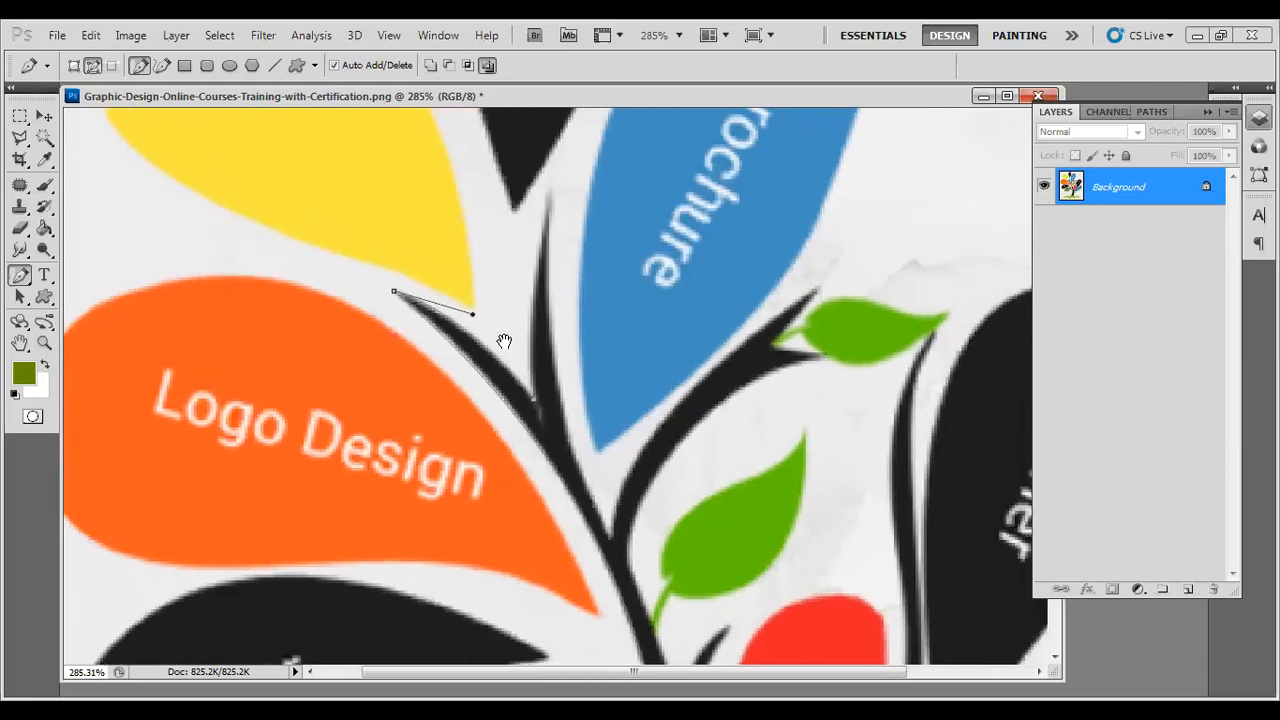
drag(550, 191, 578, 130)
alt+click(550, 191)
click(551, 313)
drag(563, 306, 549, 157)
Trace the right edge of the upright branch down to the fork below the Brochure leaf, refining the curve handles
drag(554, 243, 551, 380)
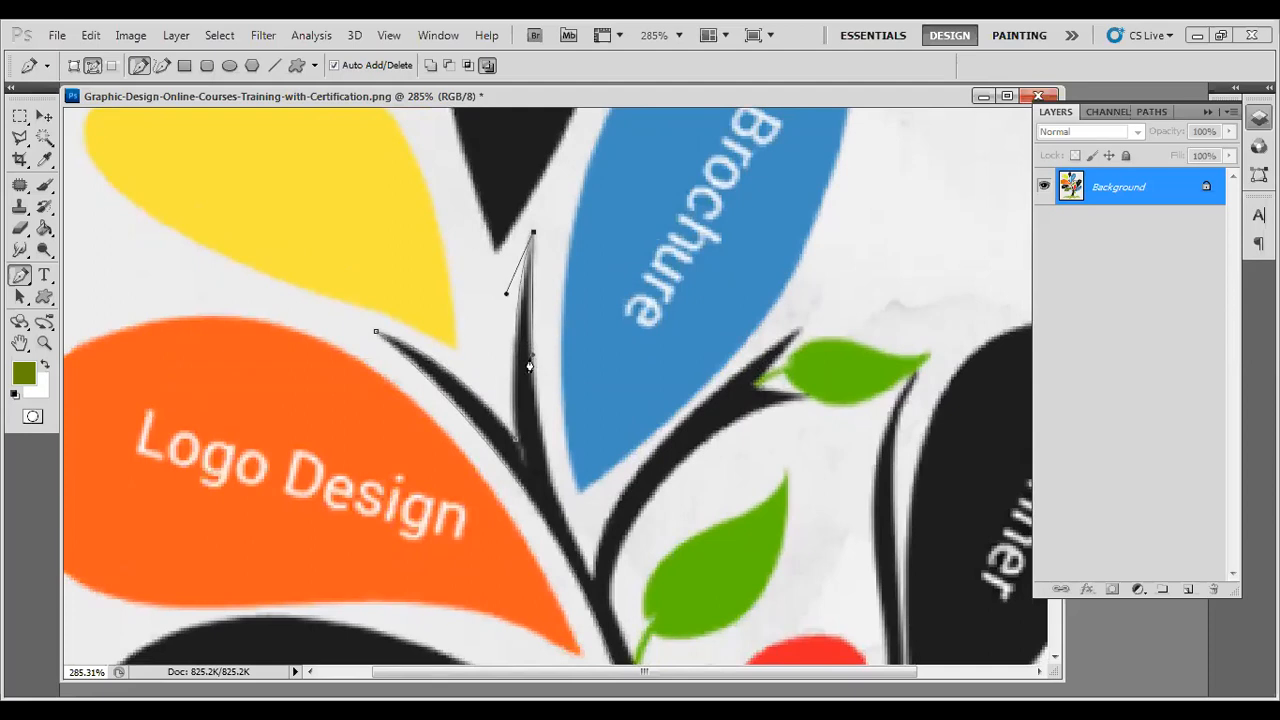
click(540, 354)
drag(591, 579, 603, 524)
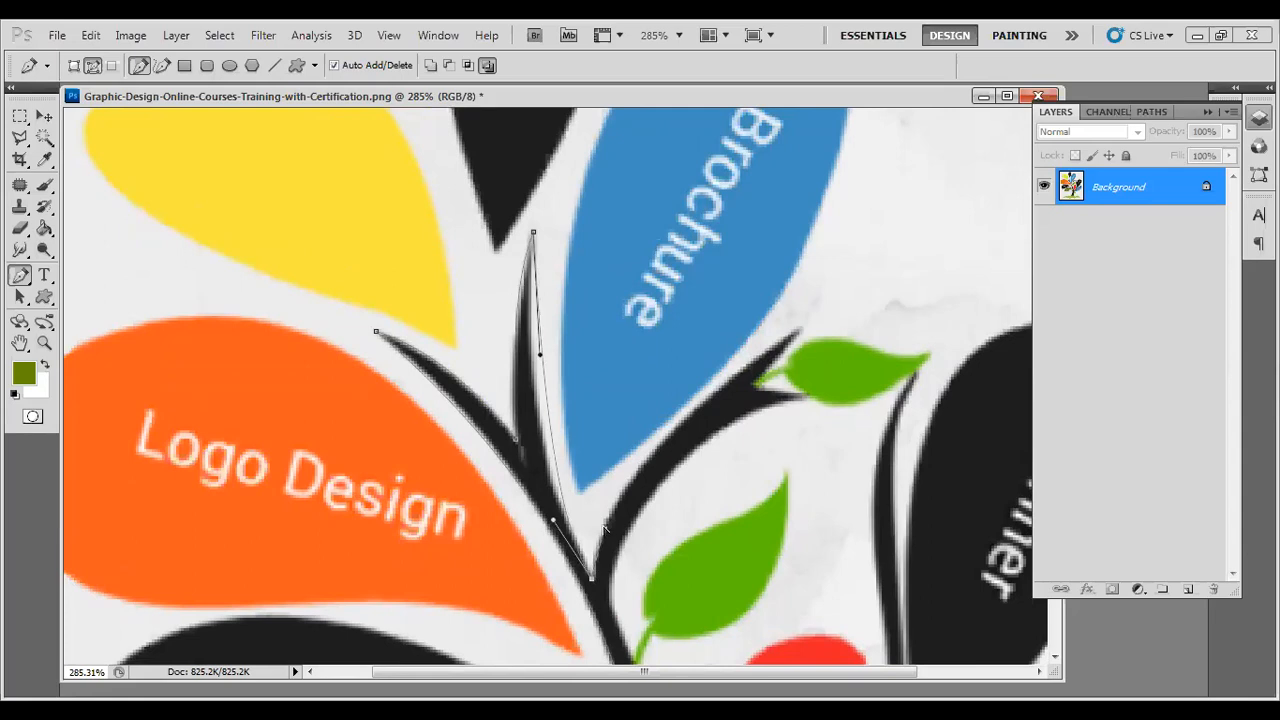
drag(552, 522, 518, 456)
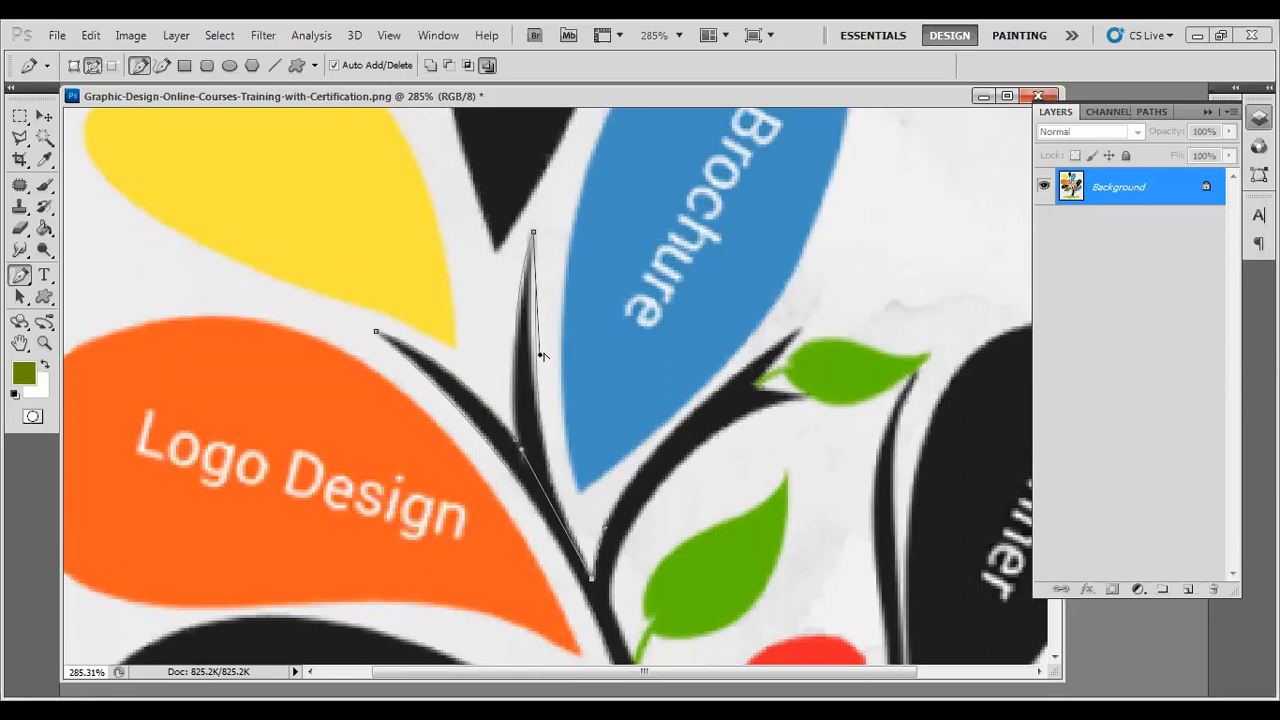
drag(540, 355, 531, 341)
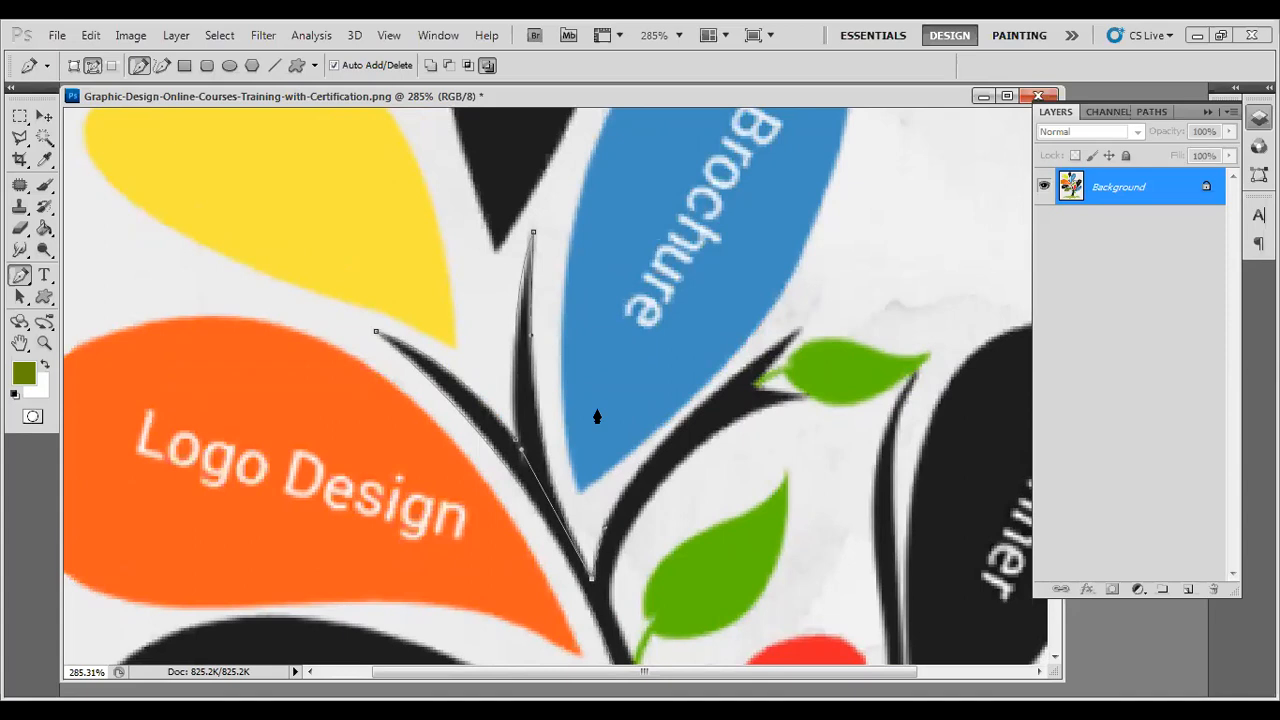
Trace the upper edge of the right-hand branch from the fork to its tip beside the small green leaf
drag(554, 383, 449, 271)
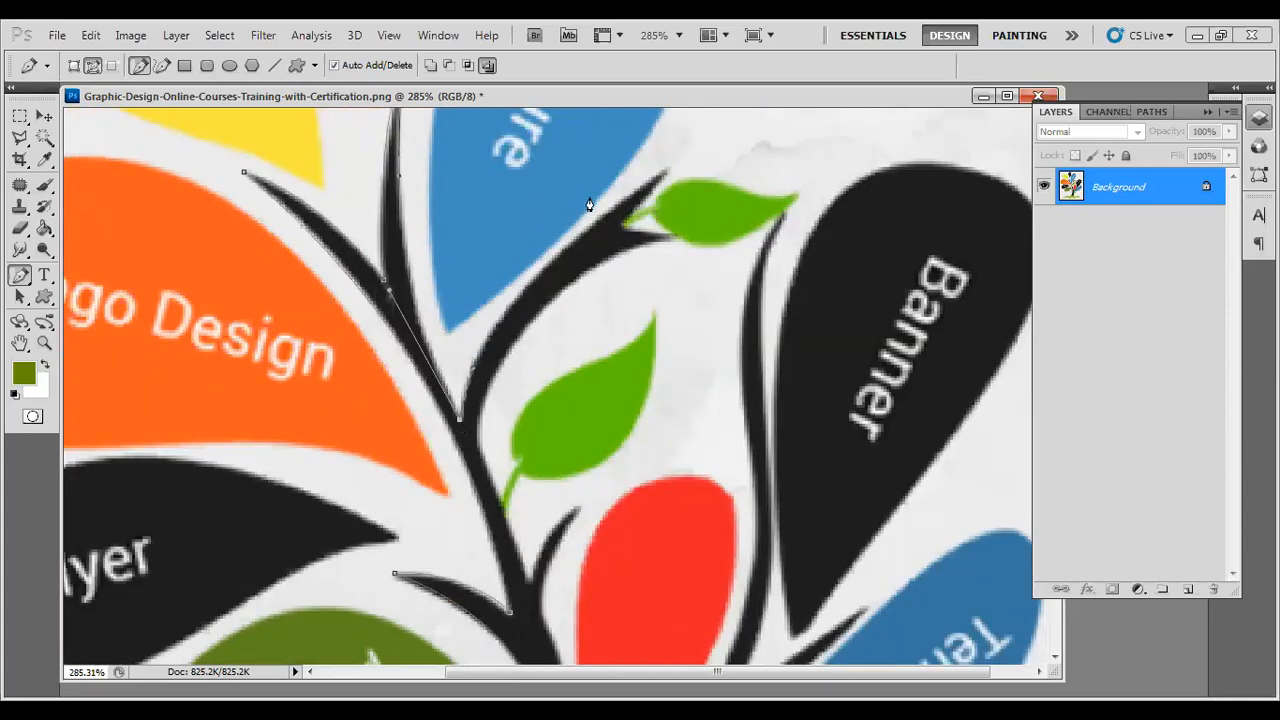
drag(497, 371, 425, 502)
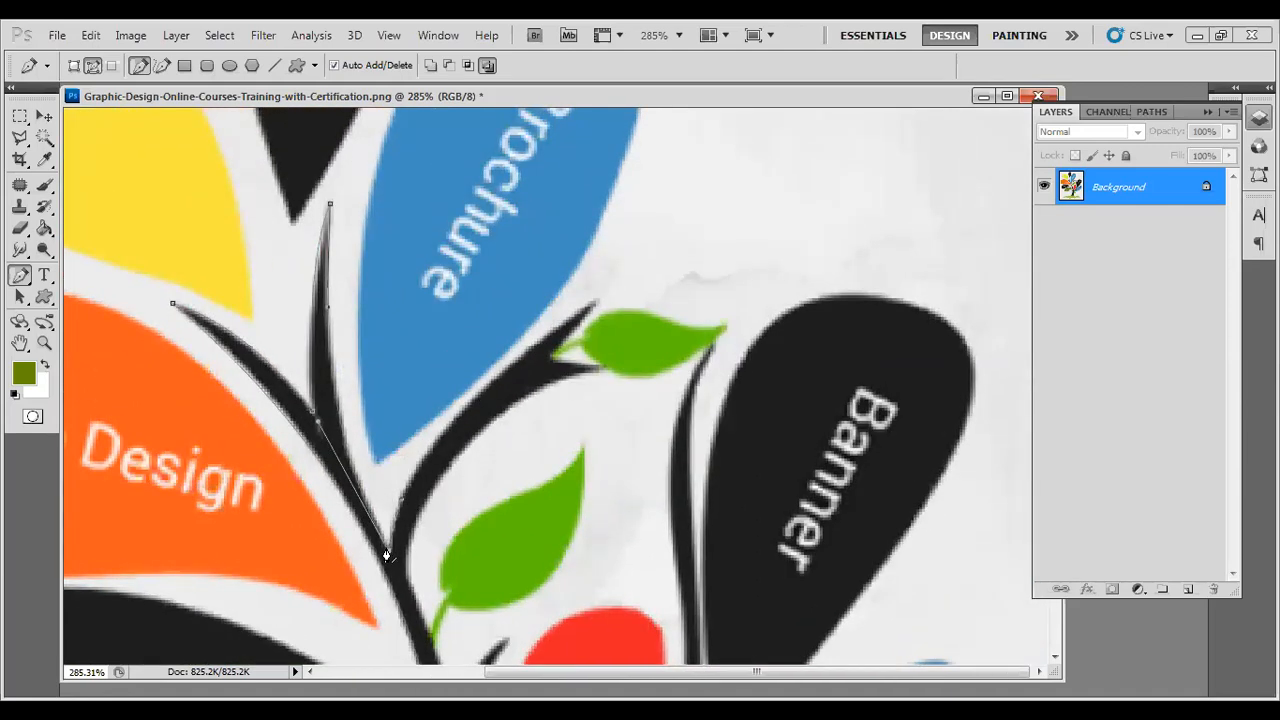
click(596, 305)
drag(596, 305, 559, 350)
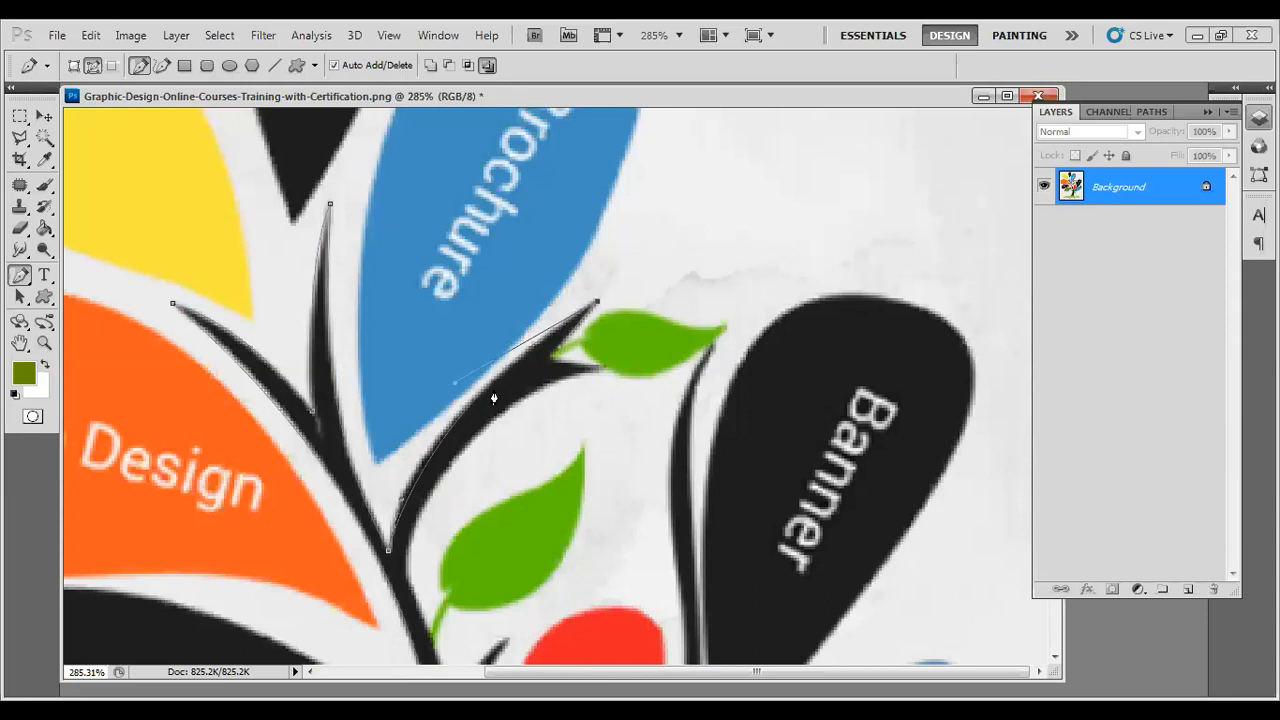
Refine the curve handle at the right-hand branch's tip and anchor the path at the base of the small green leaf
drag(455, 383, 400, 432)
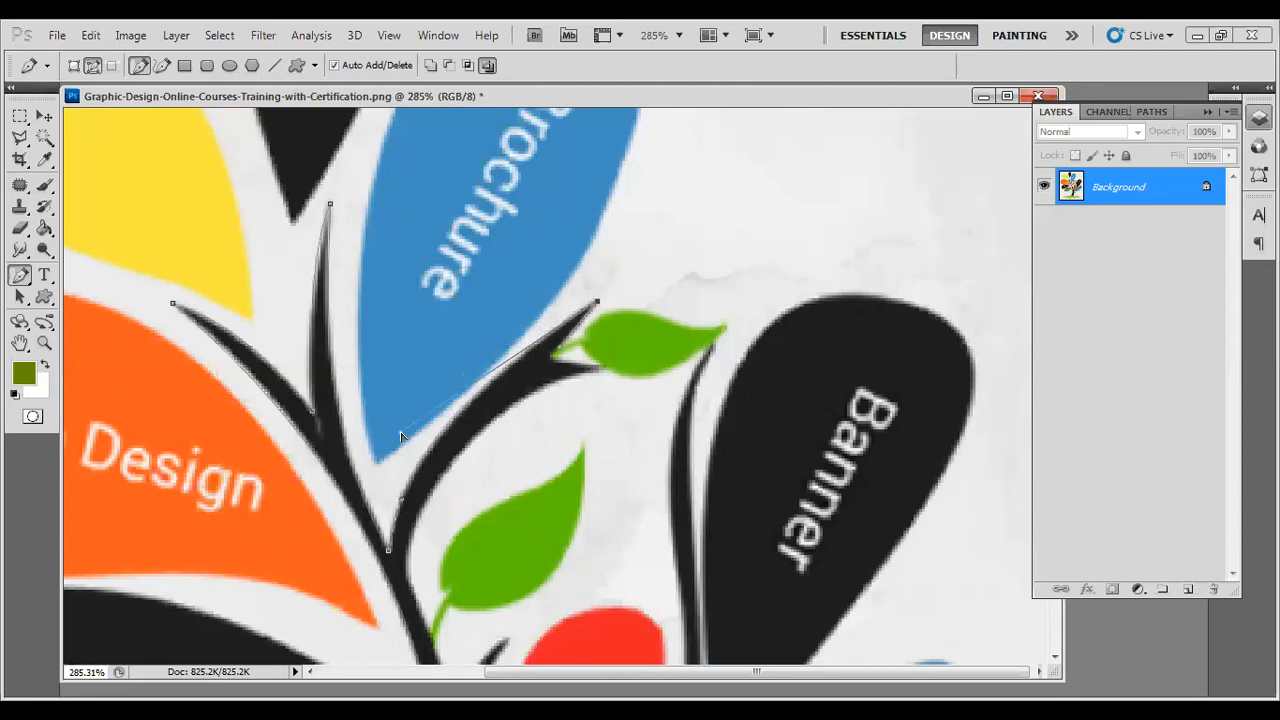
drag(471, 389, 436, 273)
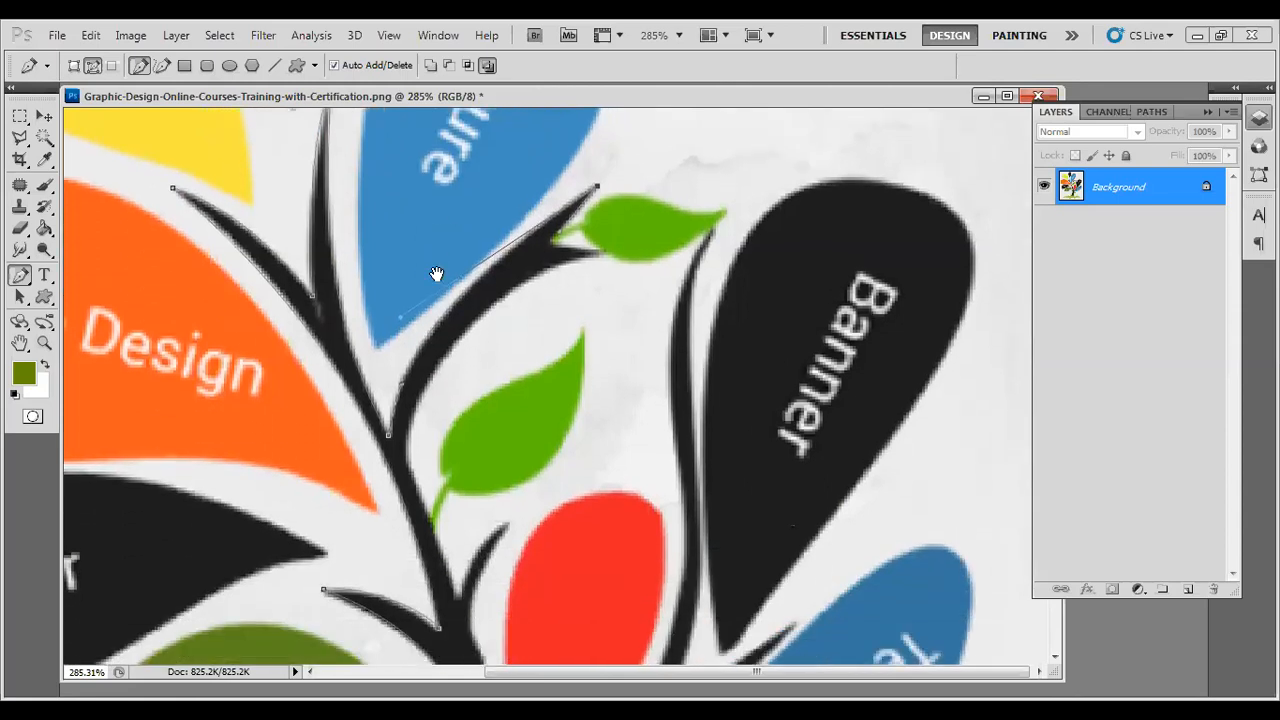
click(550, 243)
scroll(538, 252, down, 1)
scroll(538, 252, down, 3)
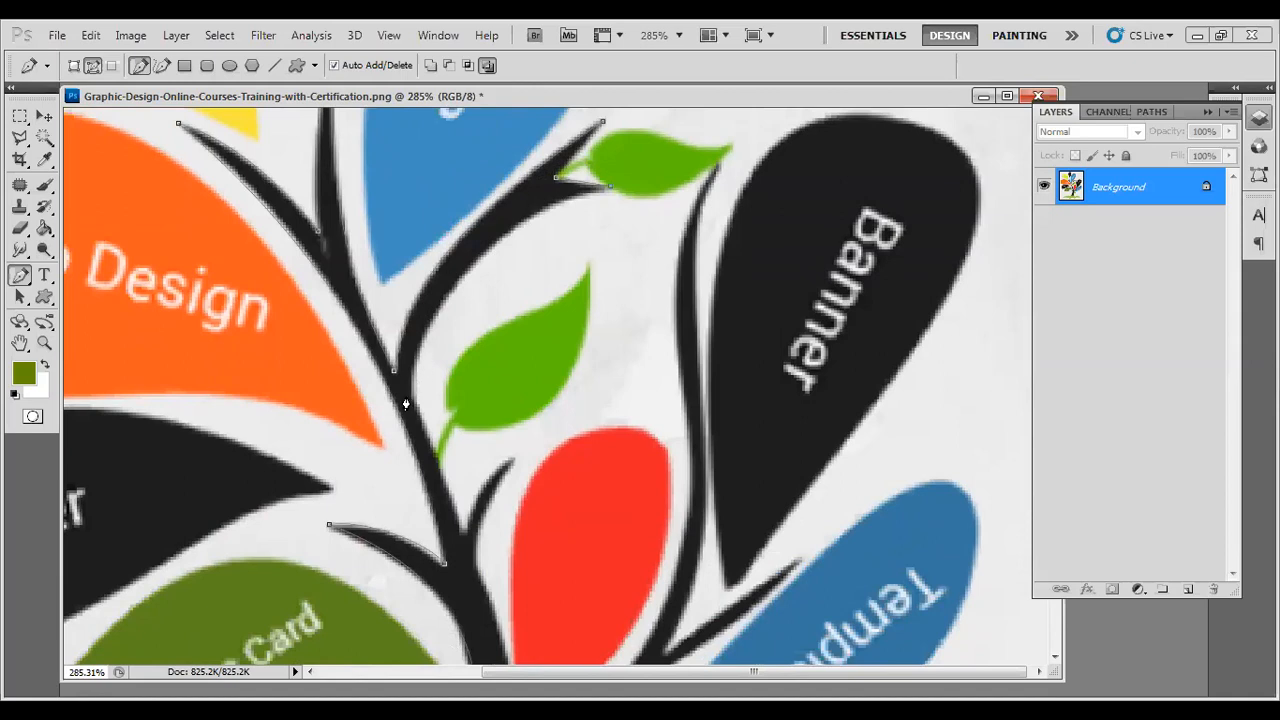
Trace the lower edge of the right-hand branch back to the fork, adjusting the curve handles to follow the bend
drag(411, 402, 438, 468)
drag(386, 330, 426, 230)
mouse_move(426, 231)
mouse_down()
mouse_move(423, 260)
mouse_move(390, 276)
mouse_move(418, 237)
mouse_up()
Trace the trunk's edge to the small branch beside the red leaf and up to its tip, angling the tip's handle along the return edge
drag(443, 457, 350, 280)
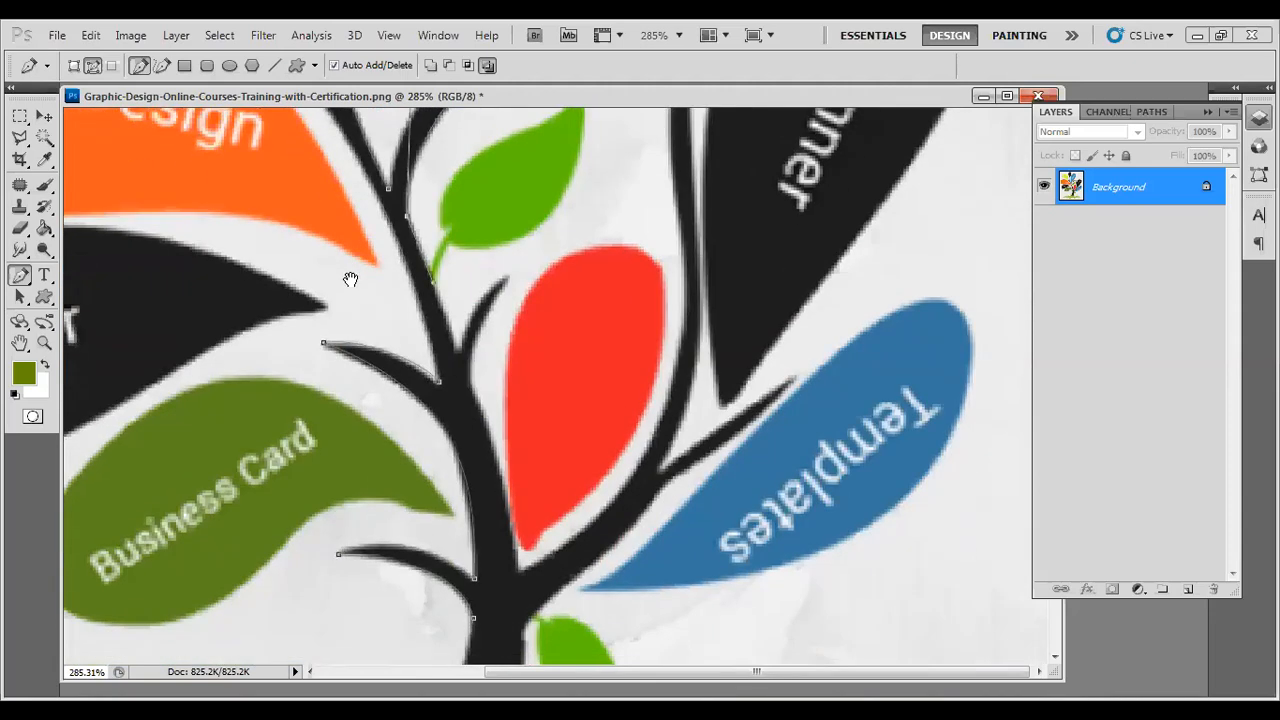
click(456, 353)
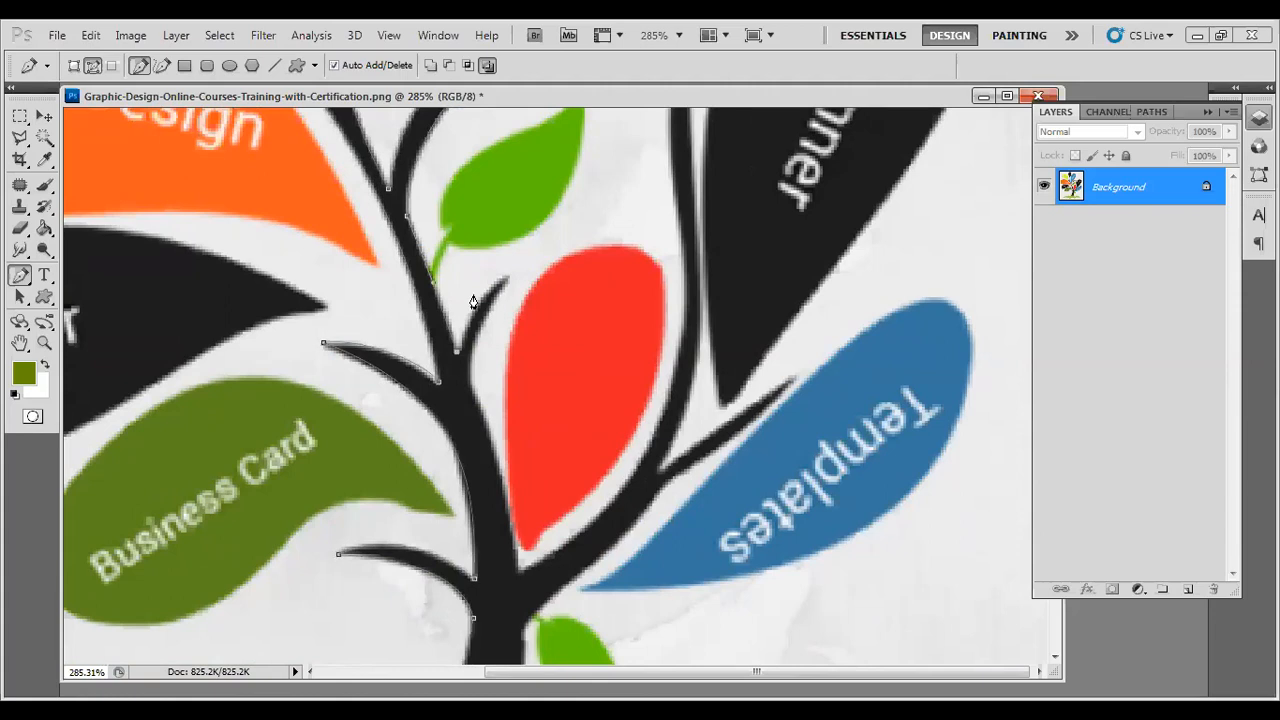
drag(511, 271, 541, 266)
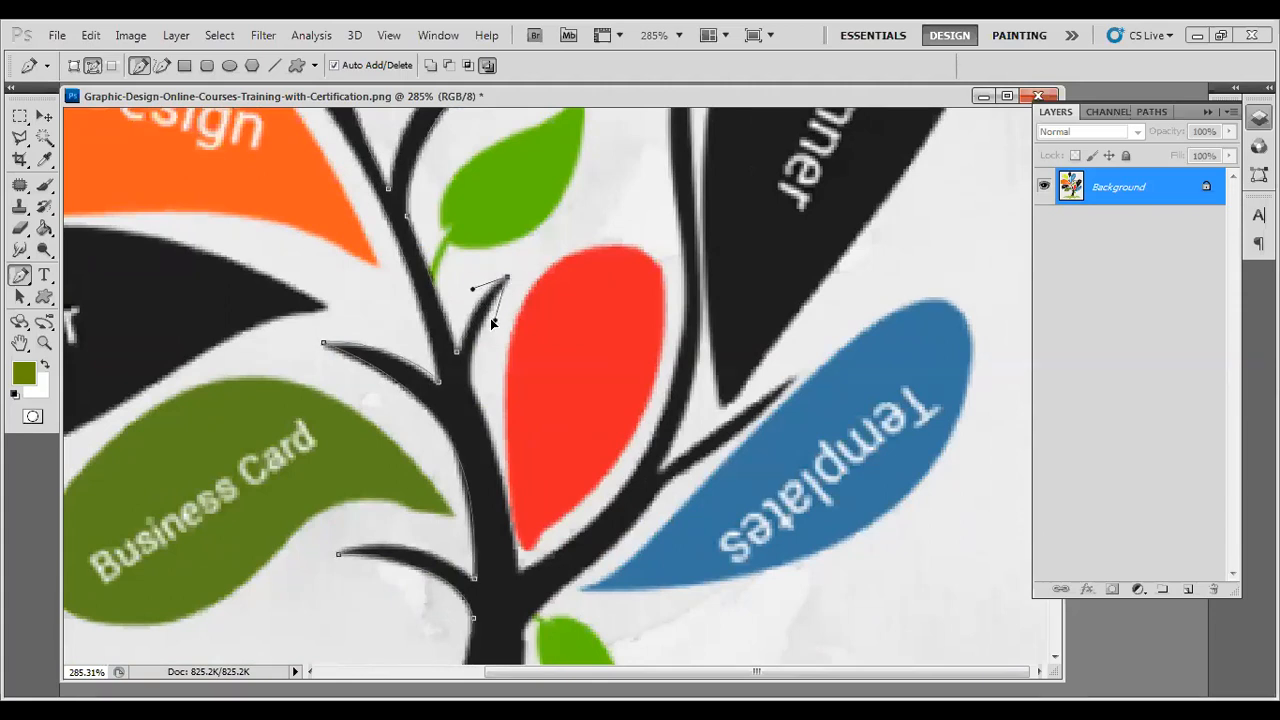
scroll(475, 325, down, 3)
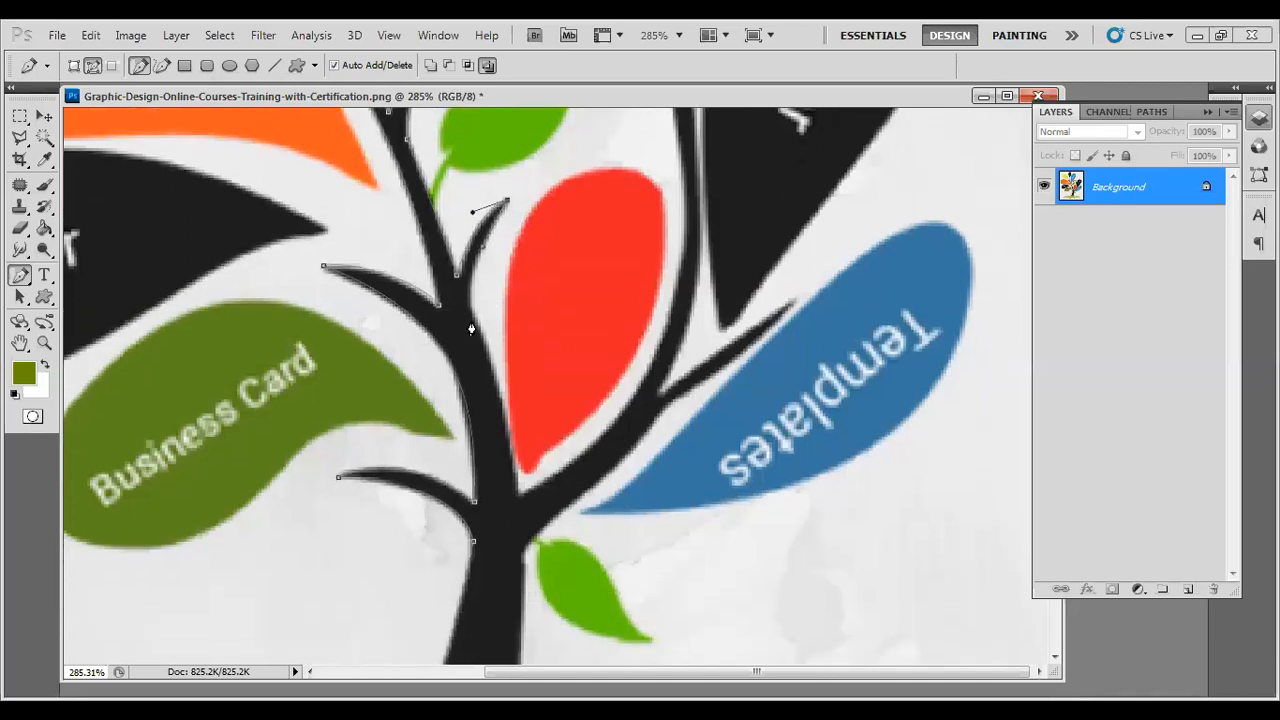
Trace the small branch's right edge and the trunk down to the fork below the red leaf
click(473, 325)
click(486, 357)
scroll(505, 395, down, 3)
drag(517, 427, 533, 424)
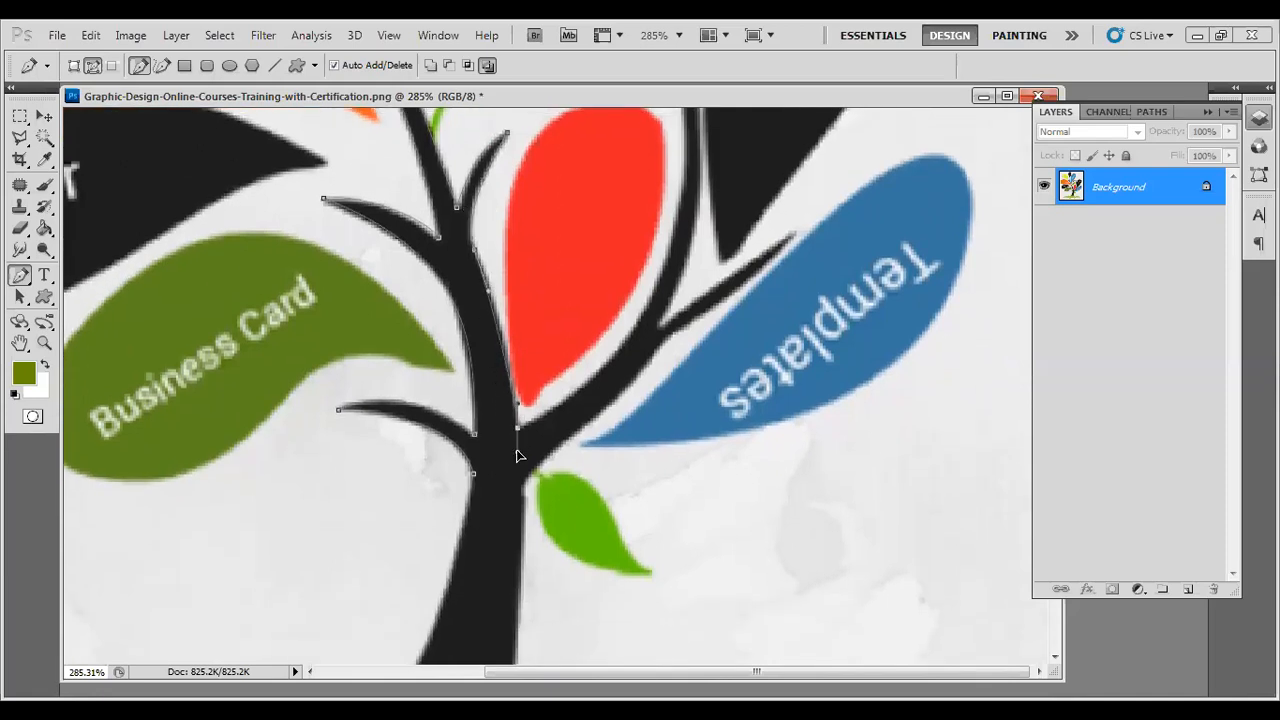
Trace the left edge of the long branch from the fork below the red leaf up to its tip beside the Banner leaf
click(566, 402)
drag(647, 331, 647, 484)
mouse_move(664, 340)
mouse_down()
mouse_move(654, 391)
mouse_move(669, 466)
mouse_move(663, 344)
mouse_up()
drag(679, 388, 685, 274)
drag(650, 328, 640, 409)
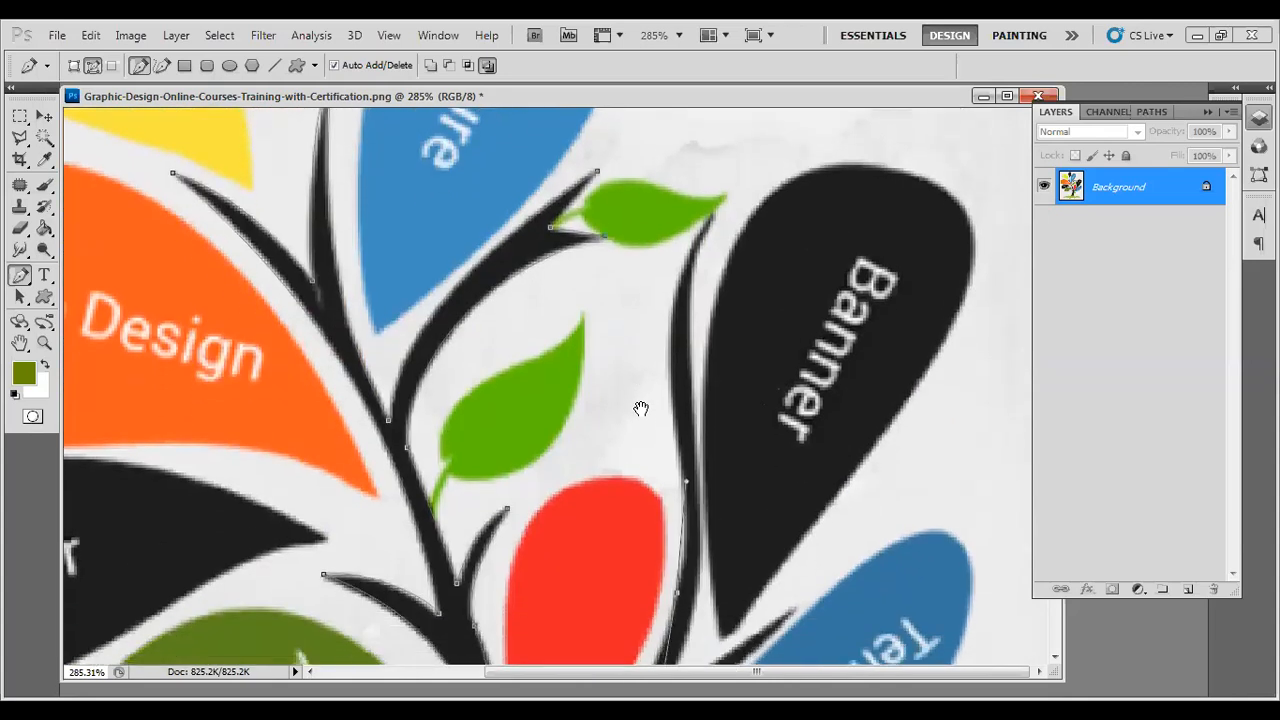
drag(713, 215, 791, 176)
alt+click(713, 215)
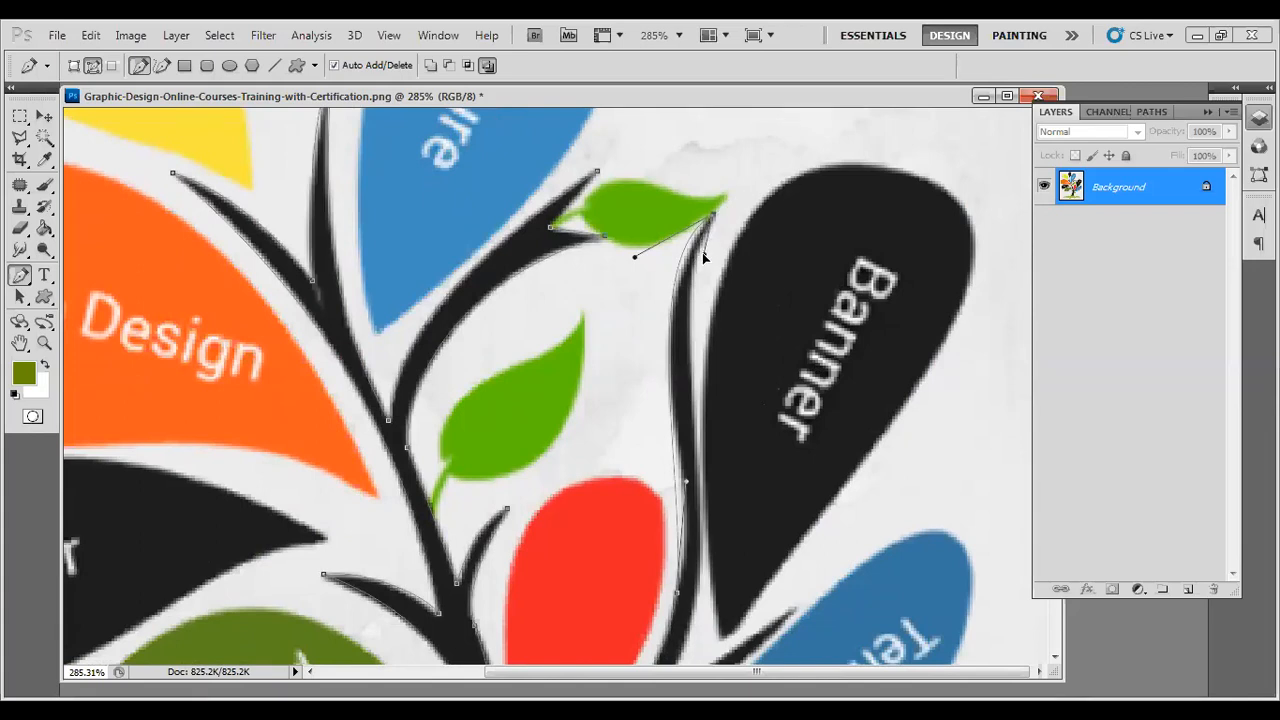
Trace the right edge of the long branch beside the Banner leaf down to its fork with the Templates branch, refining the handles
drag(686, 484, 697, 482)
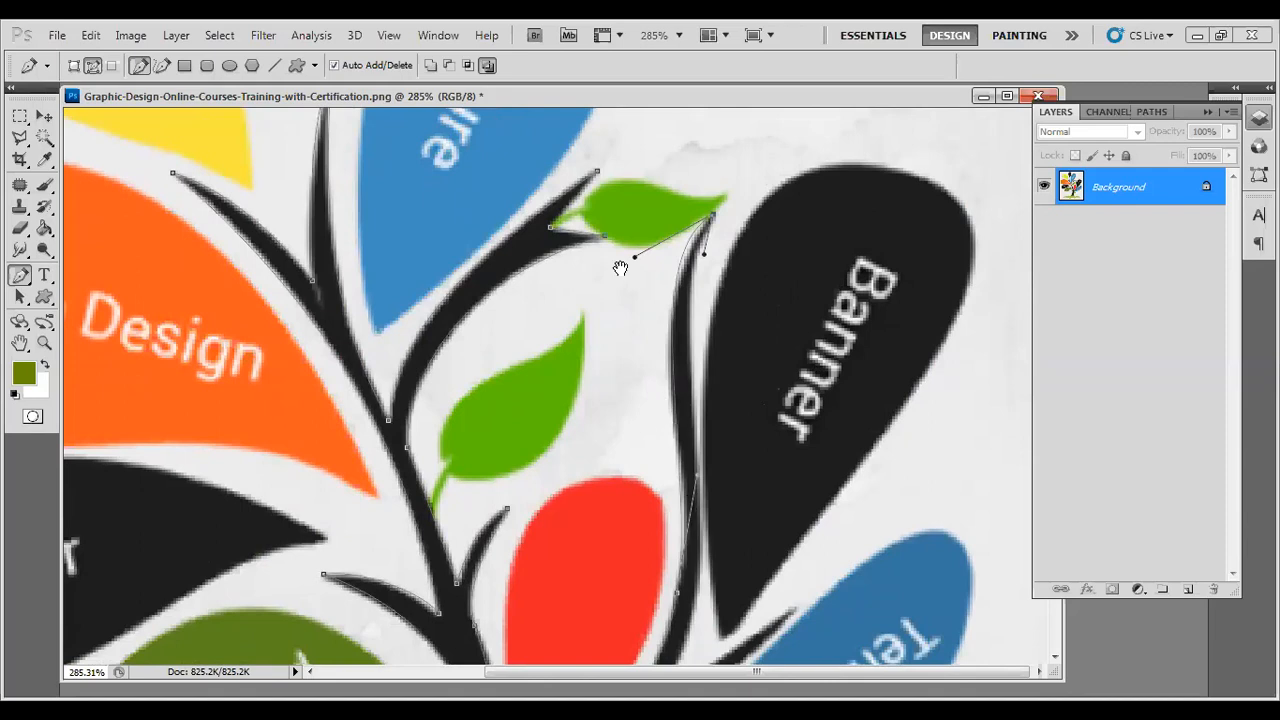
scroll(695, 540, down, 5)
drag(571, 186, 575, 425)
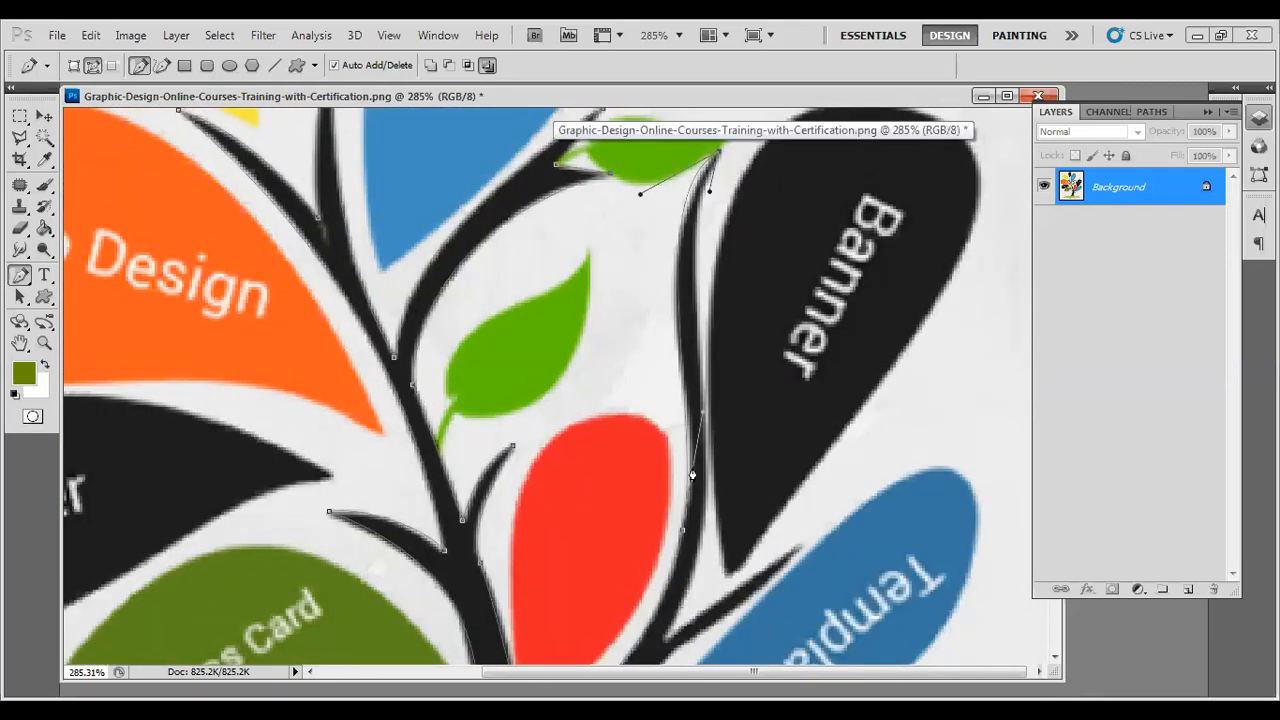
drag(705, 484, 703, 553)
drag(707, 195, 686, 228)
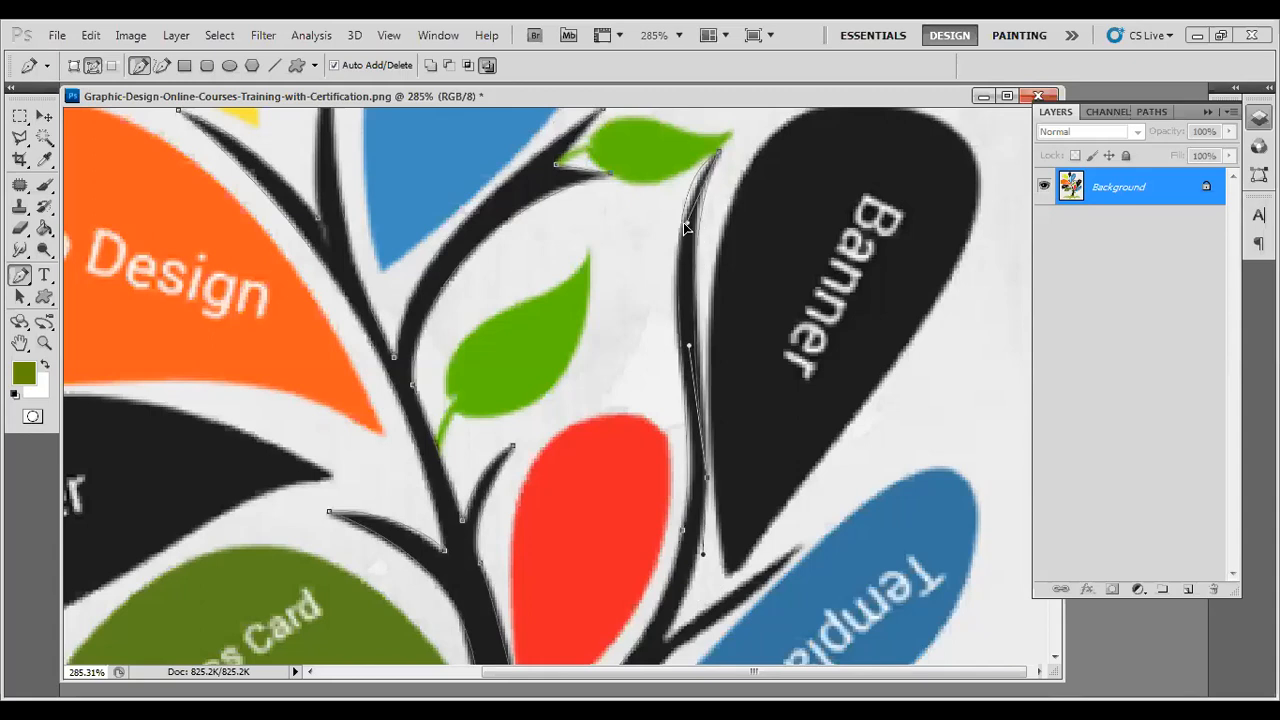
drag(689, 471, 682, 229)
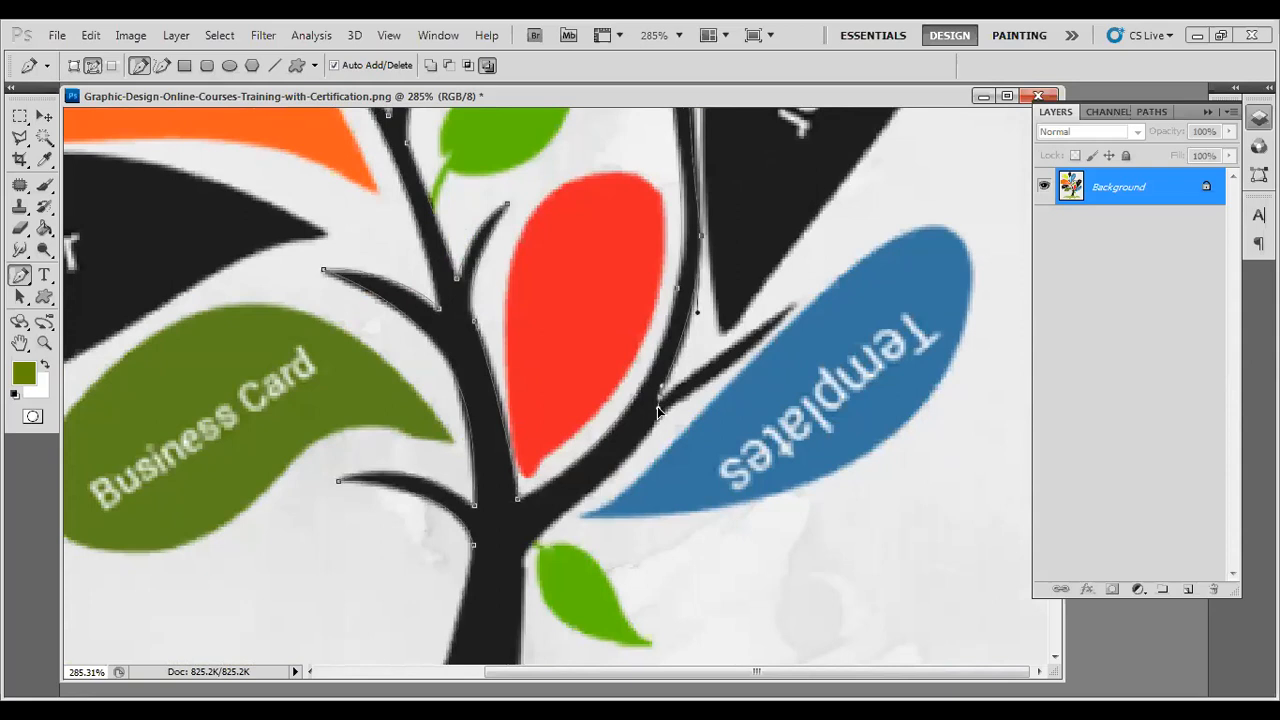
scroll(670, 370, up, 2)
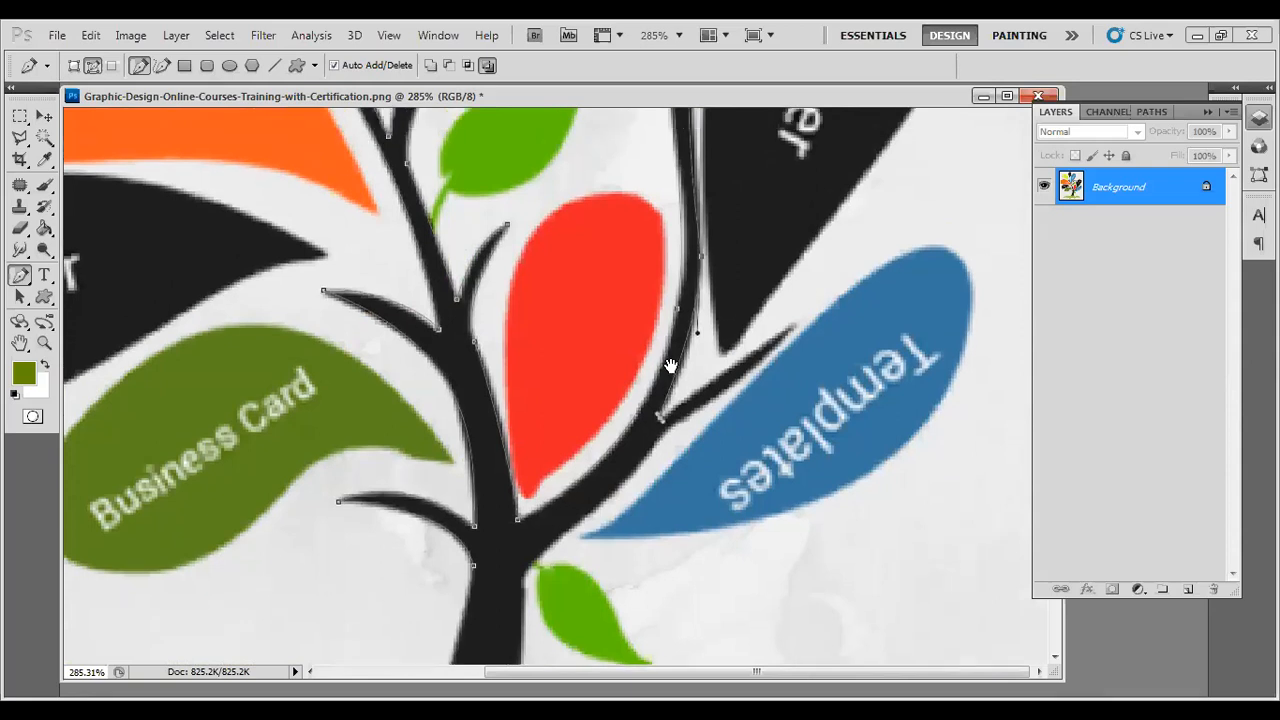
Trace the short branch above the Templates leaf to its tip and back along its lower edge to the fork
click(793, 352)
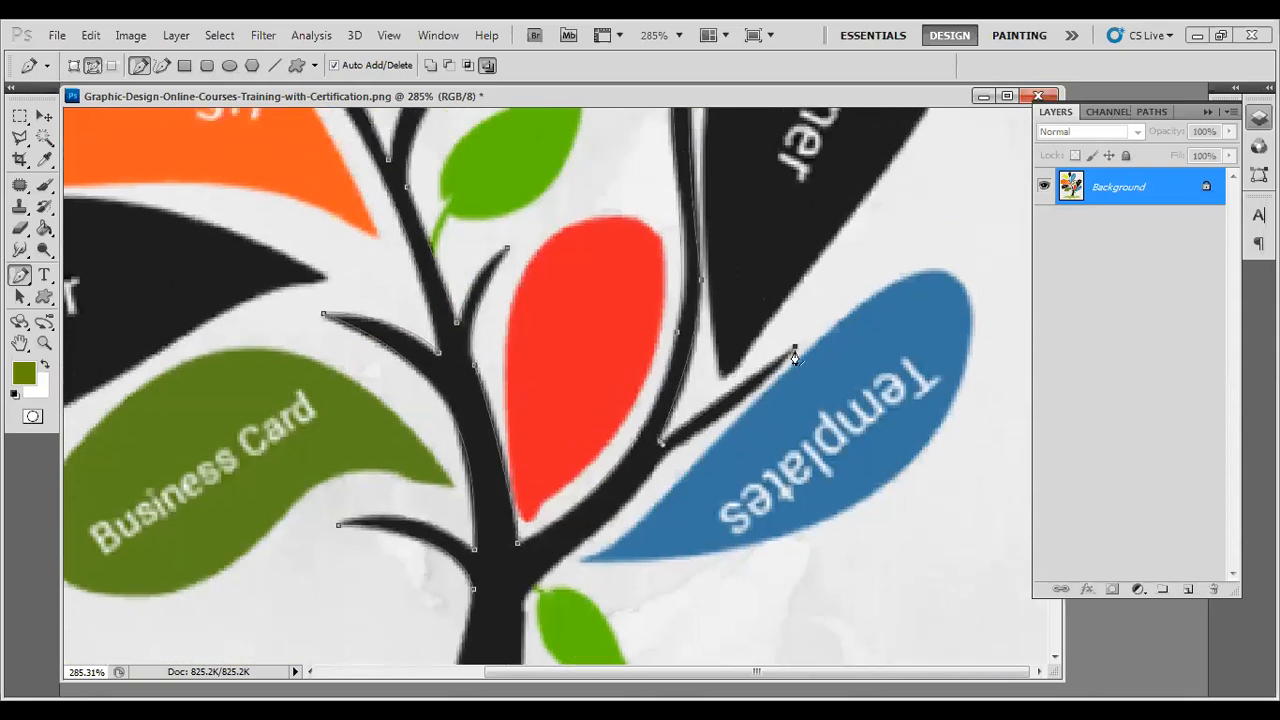
scroll(669, 372, down, 3)
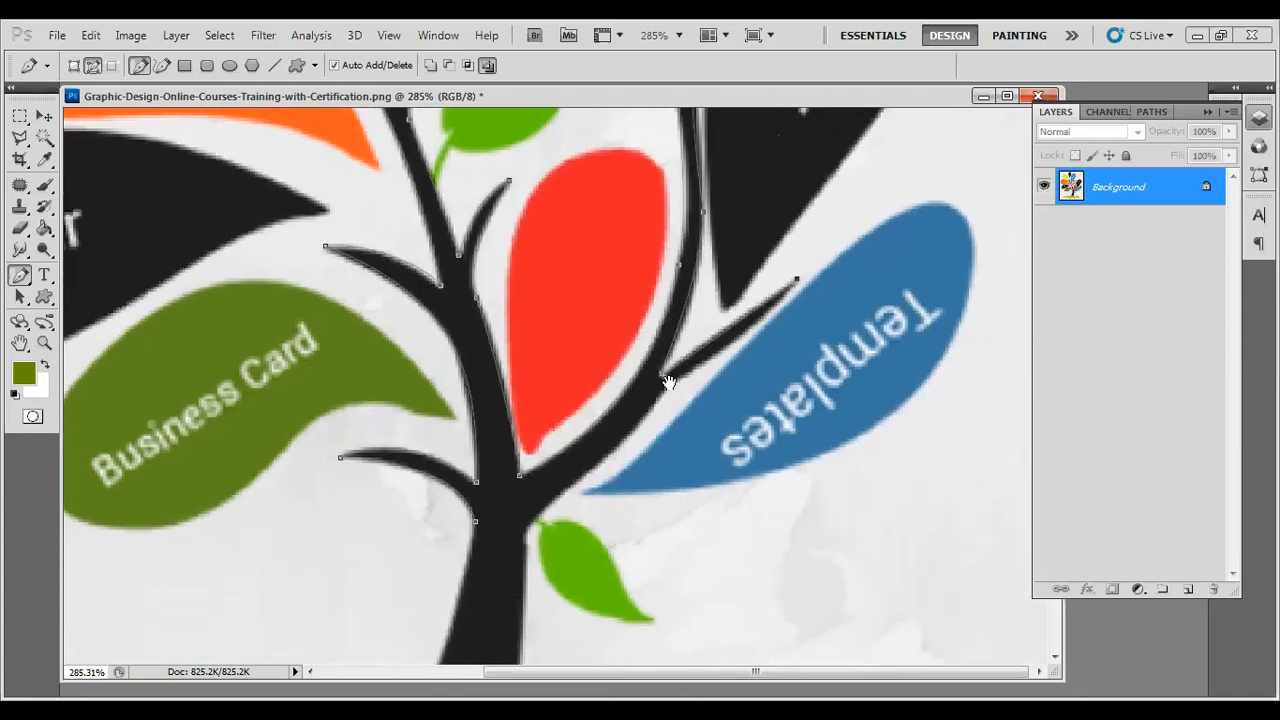
drag(667, 380, 625, 400)
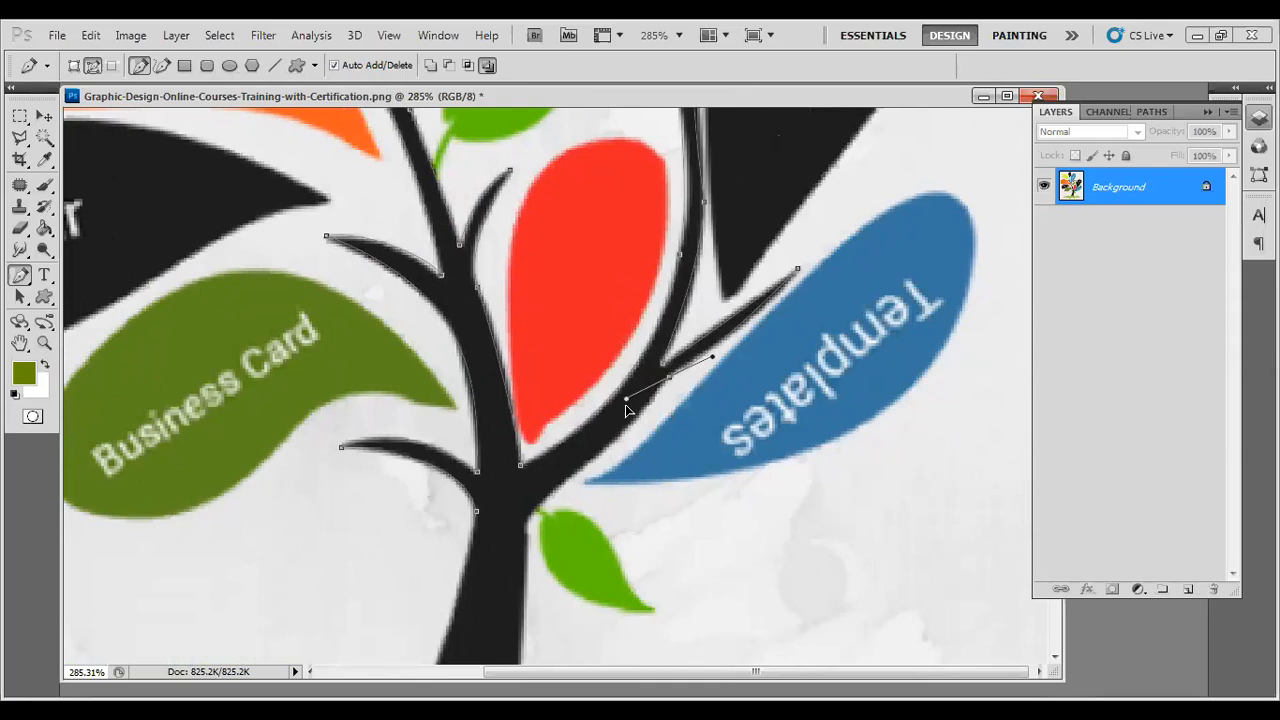
Trace the lower edge of the right limb and the trunk's right side to the ground, and close the path at the trunk's base
scroll(609, 386, down, 5)
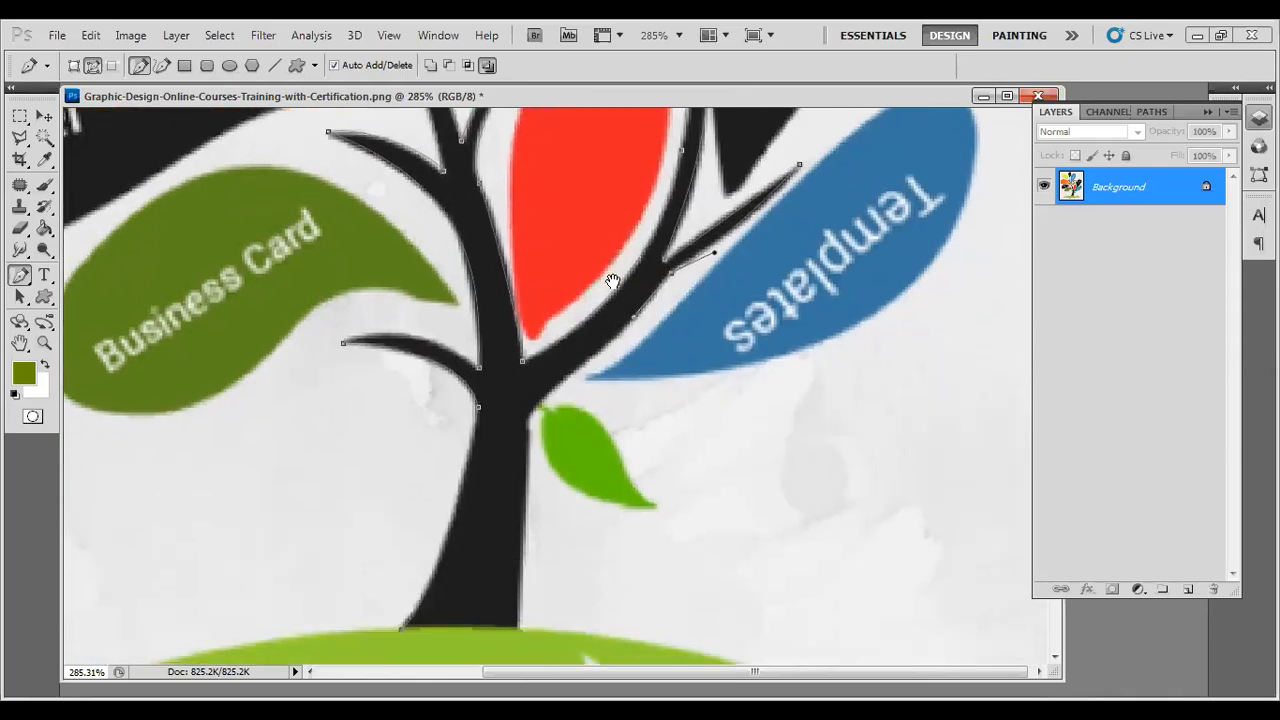
click(531, 385)
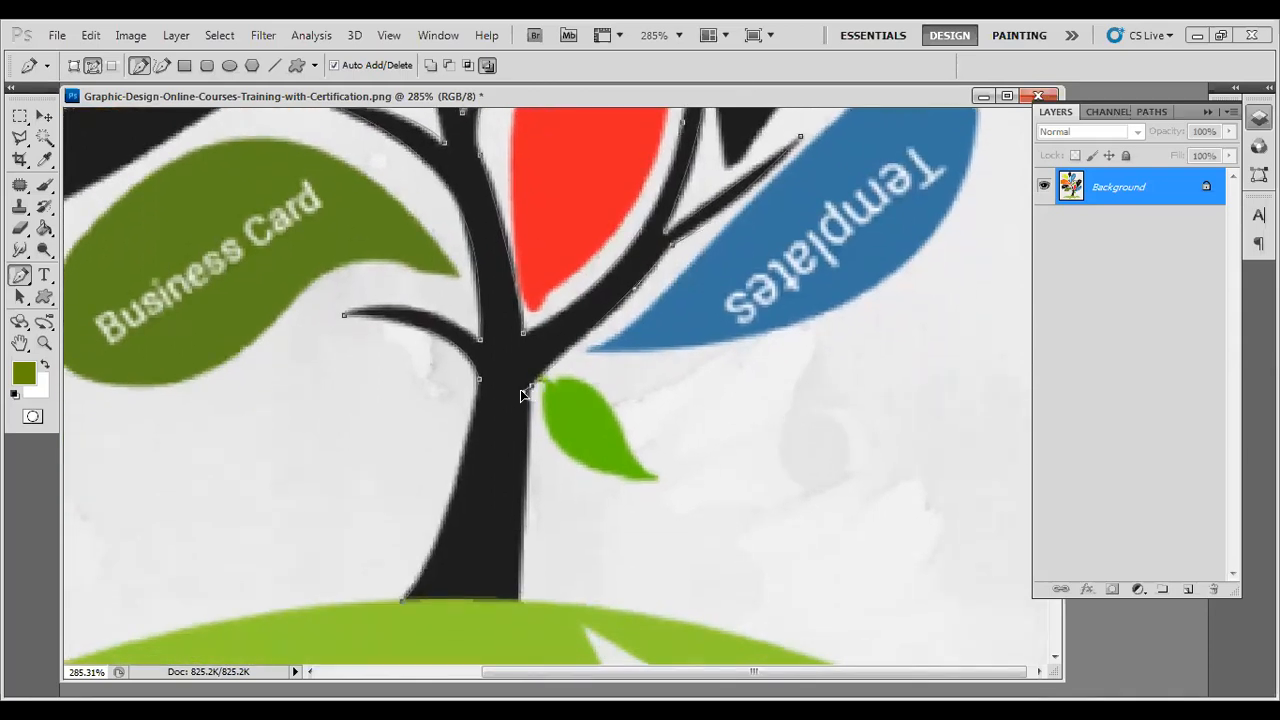
drag(520, 389, 531, 423)
scroll(513, 351, down, 1)
scroll(513, 351, down, 1)
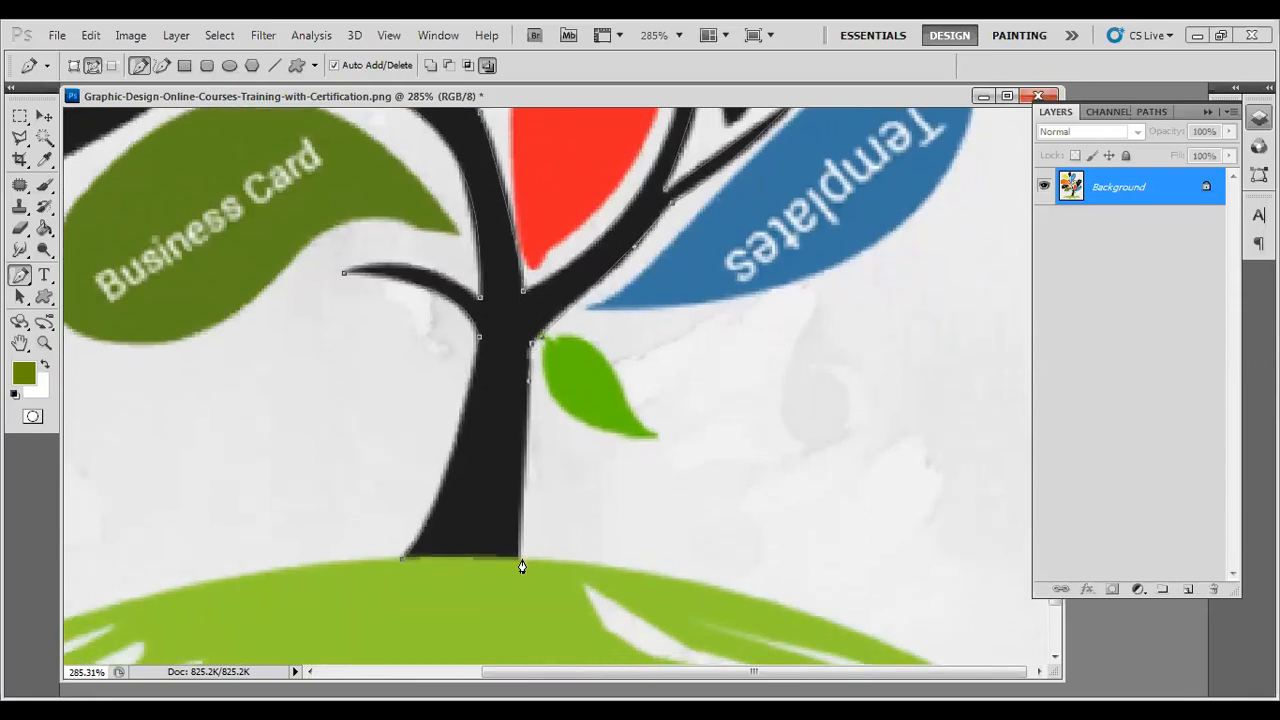
click(402, 562)
Load the finished work path as a selection around the trunk and branches
scroll(474, 446, up, 5)
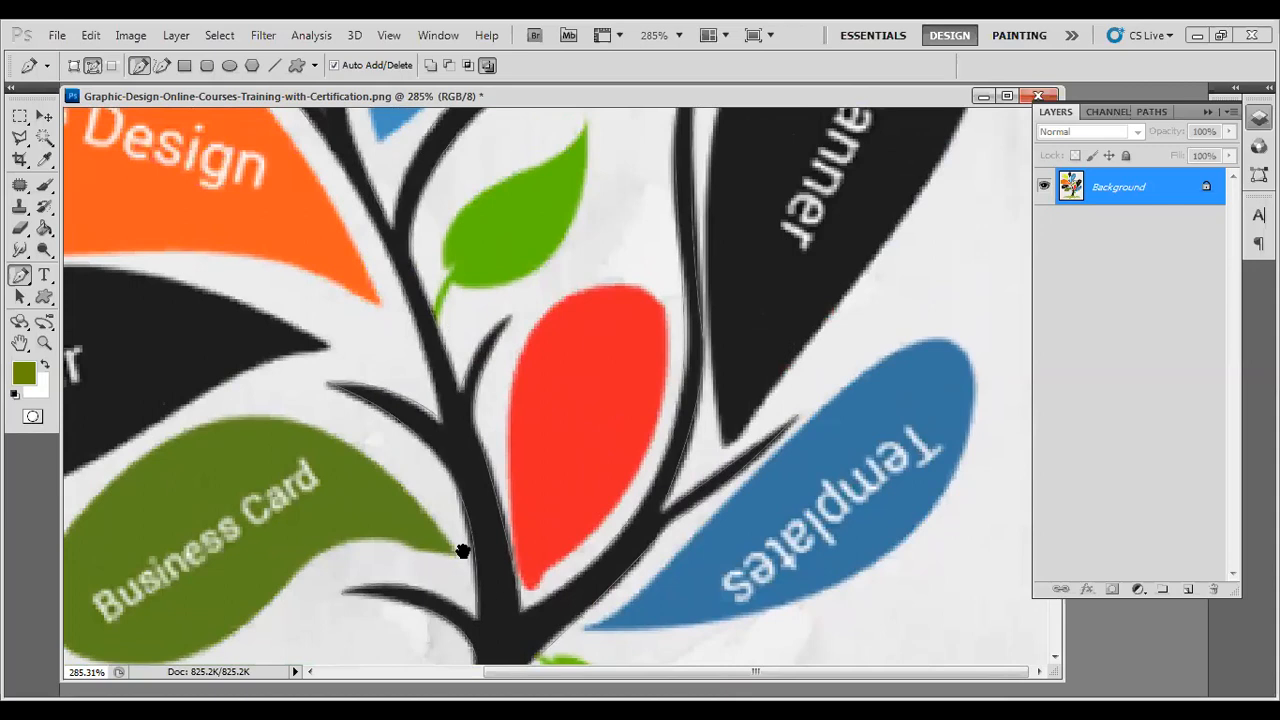
scroll(420, 440, up, 5)
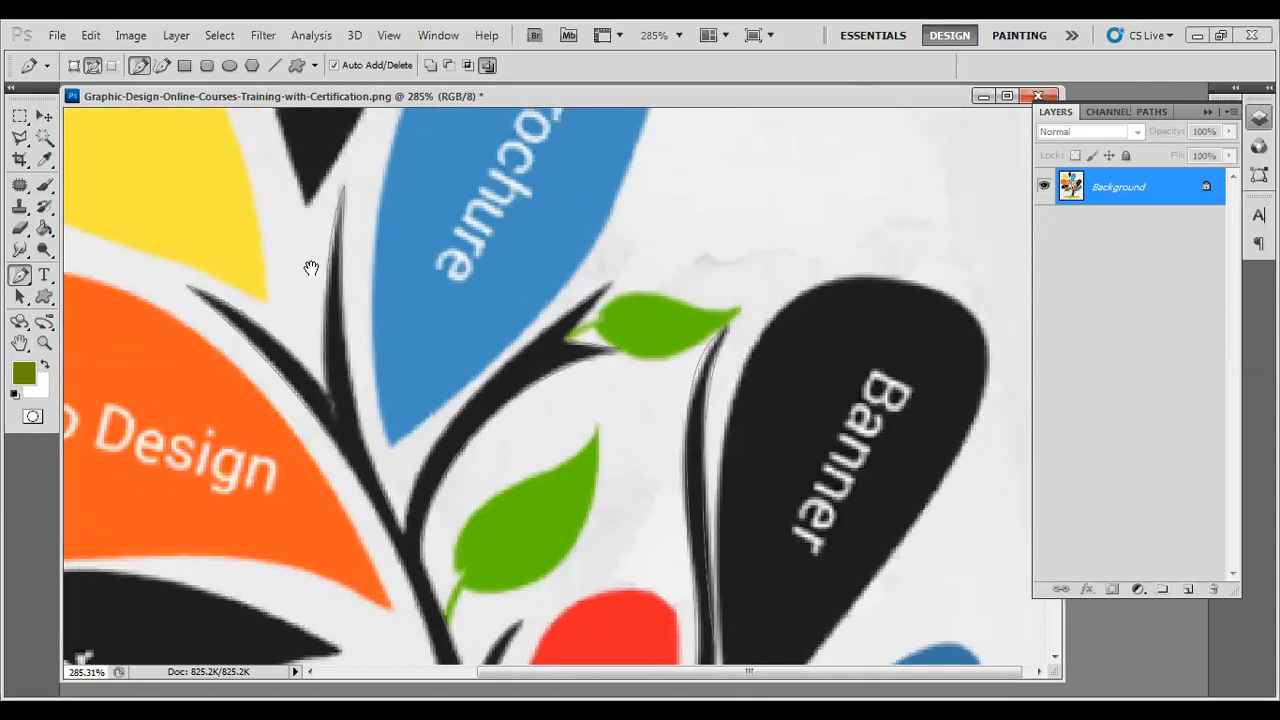
click(1142, 115)
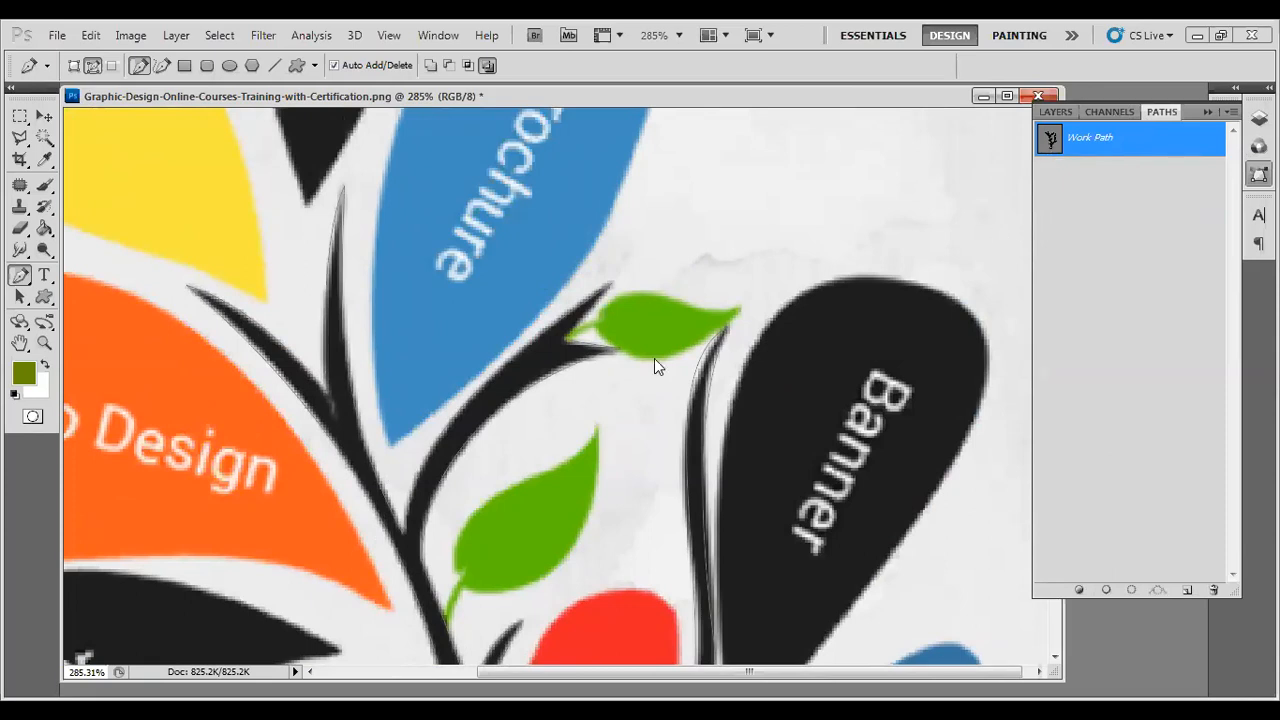
key(ctrl+Return)
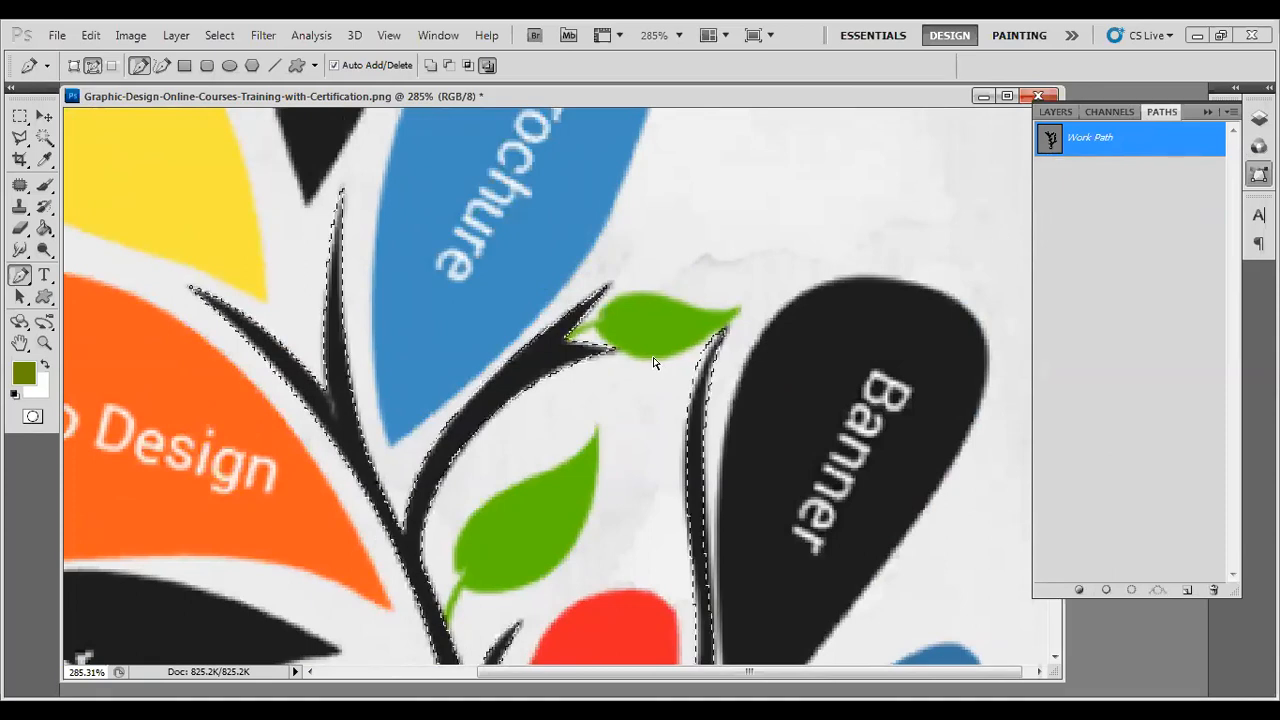
key(ctrl+d)
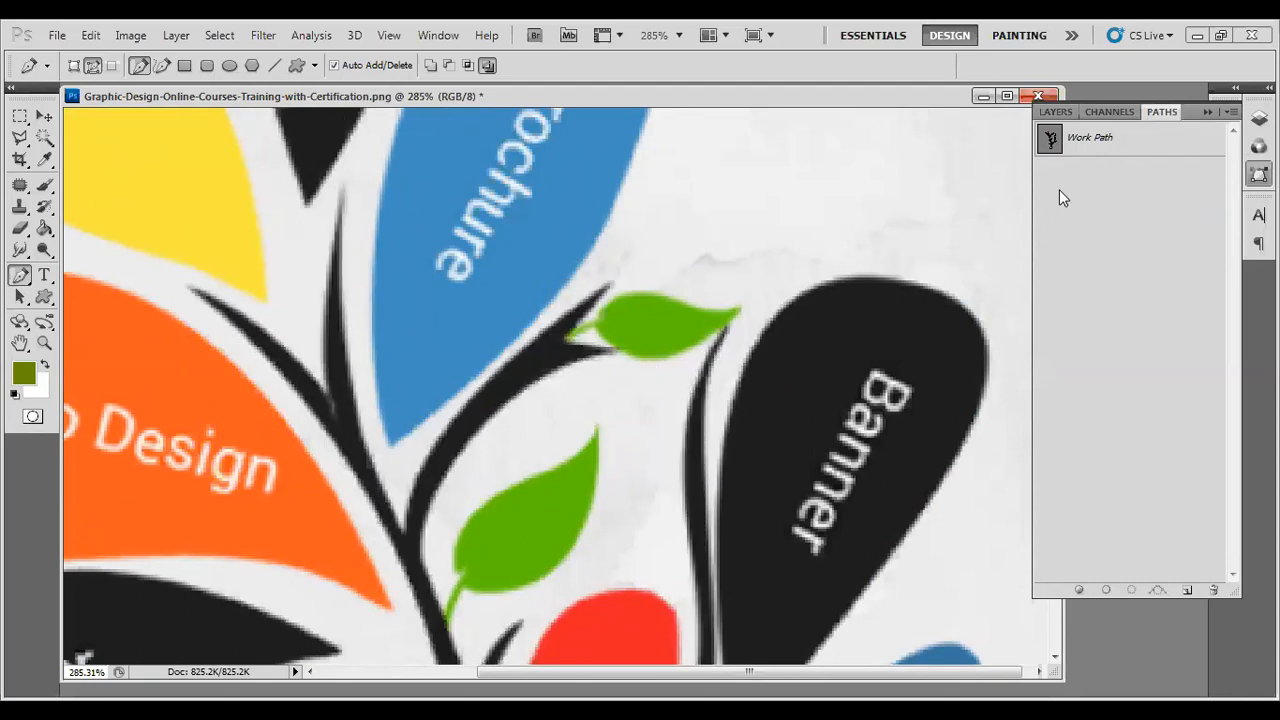
ctrl+click(1050, 142)
key(ctrl+minus)
key(ctrl+minus)
key(ctrl+minus)
key(ctrl+minus)
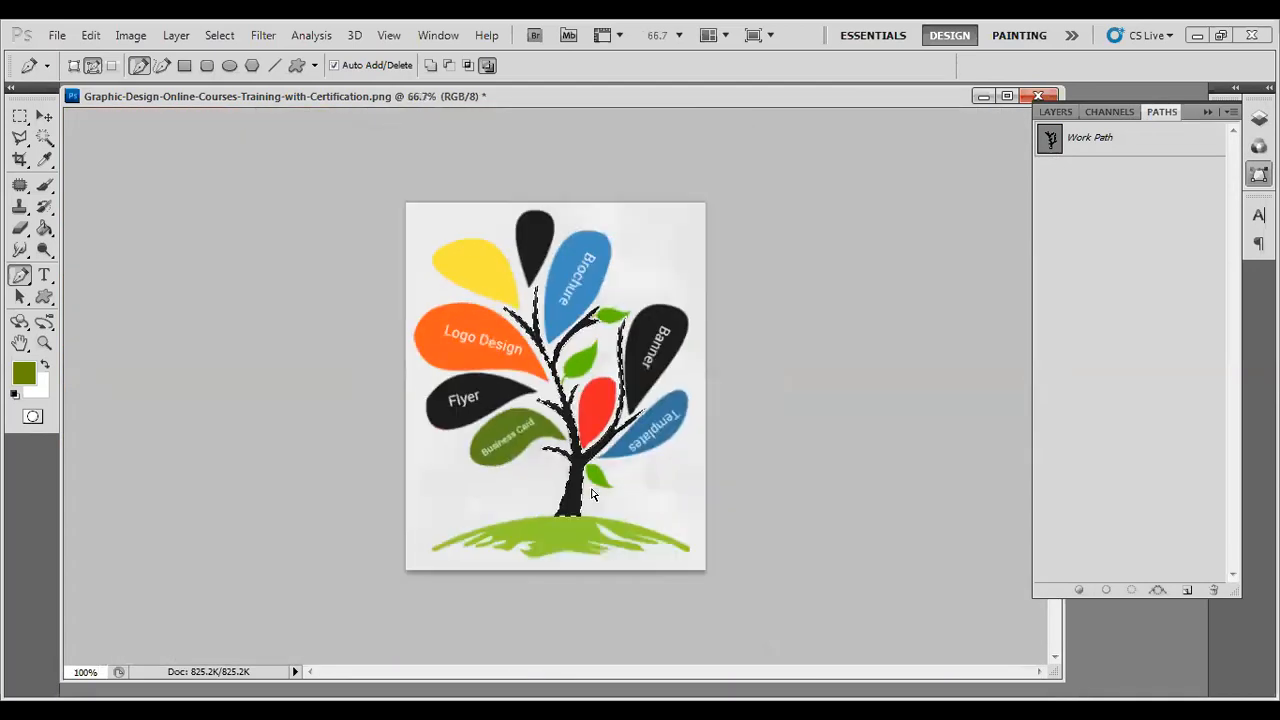
Create a new layer and fill the selection with the dark colour sampled from the trunk
click(1057, 111)
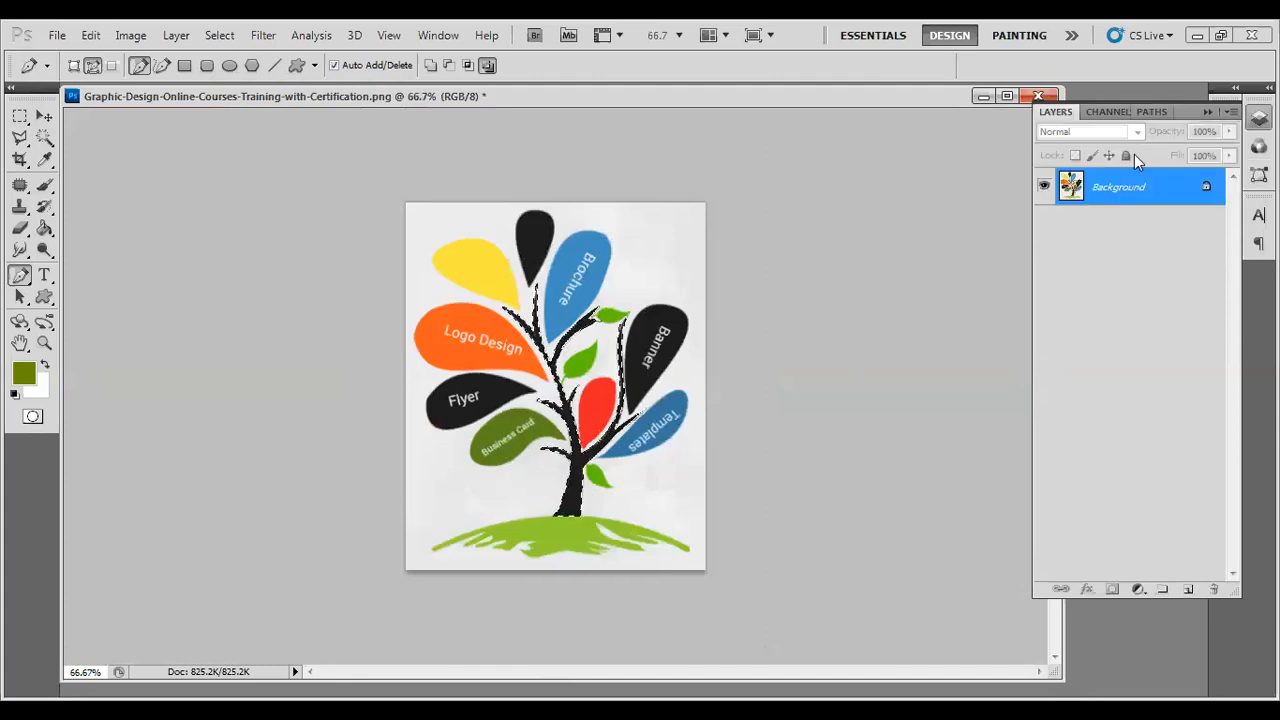
click(1186, 591)
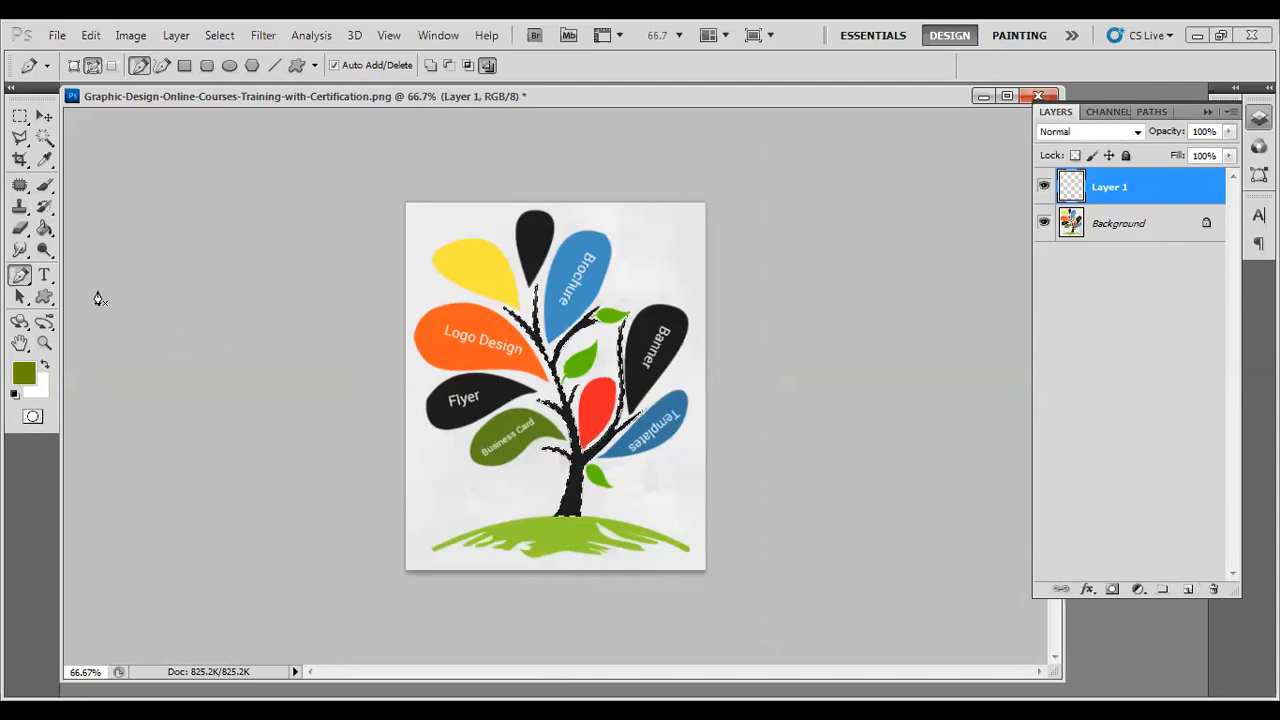
click(46, 159)
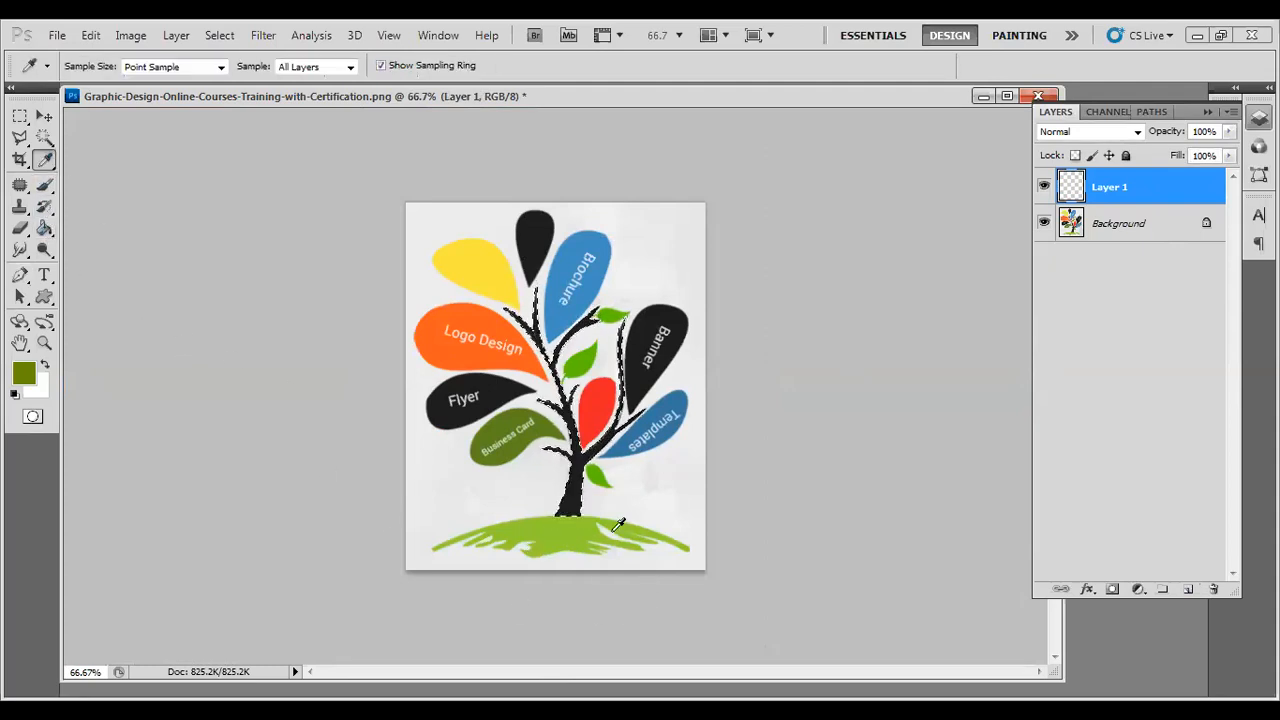
click(567, 510)
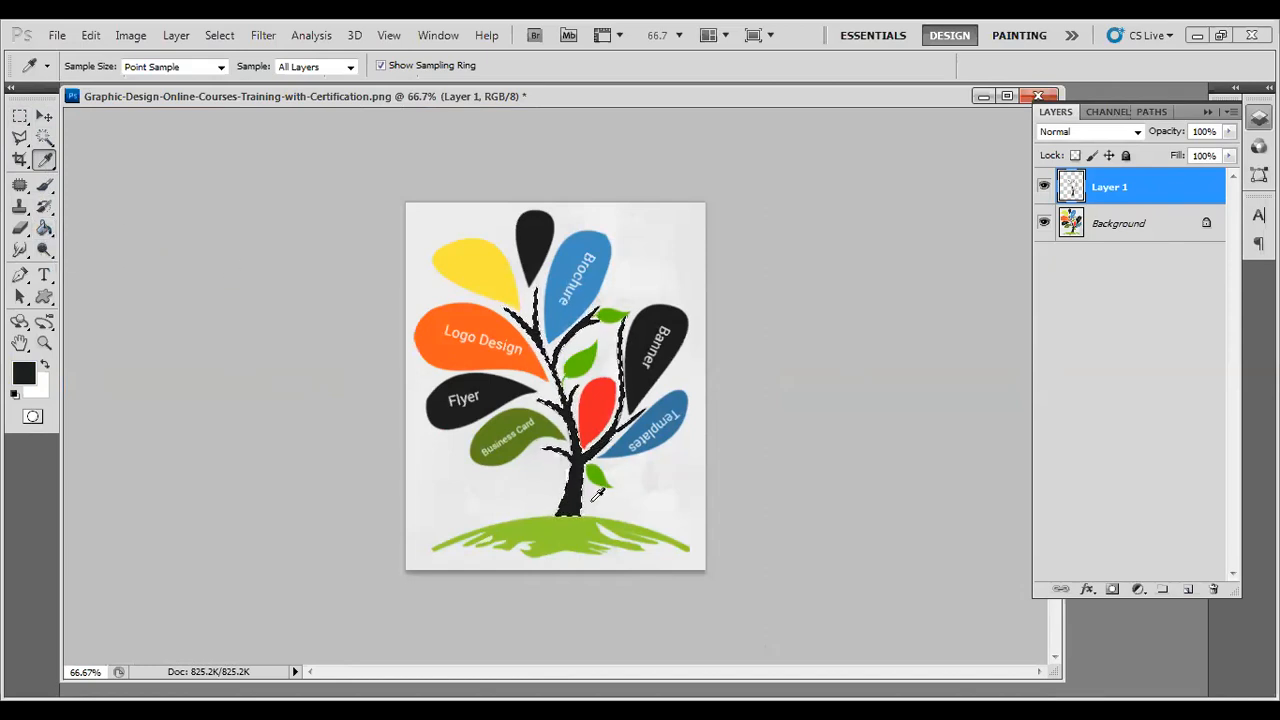
key(alt+BackSpace)
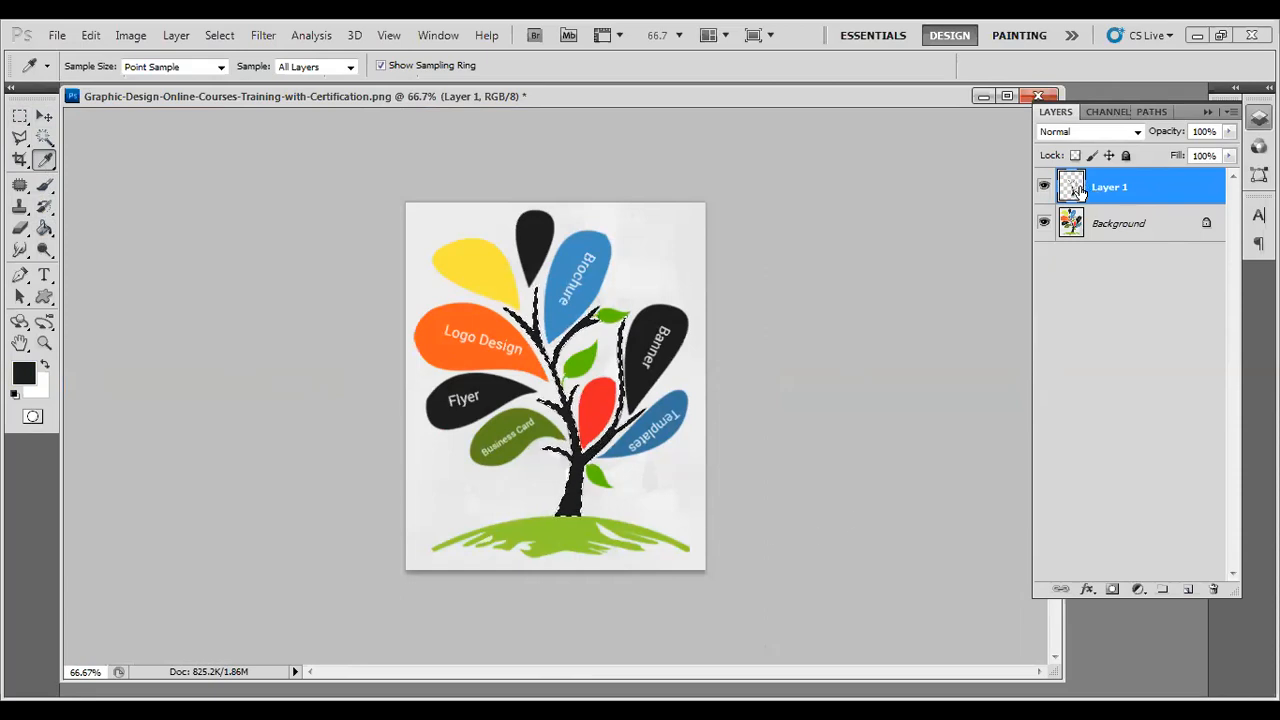
Hide the Background layer and clear the selection to isolate the filled tree
click(1044, 225)
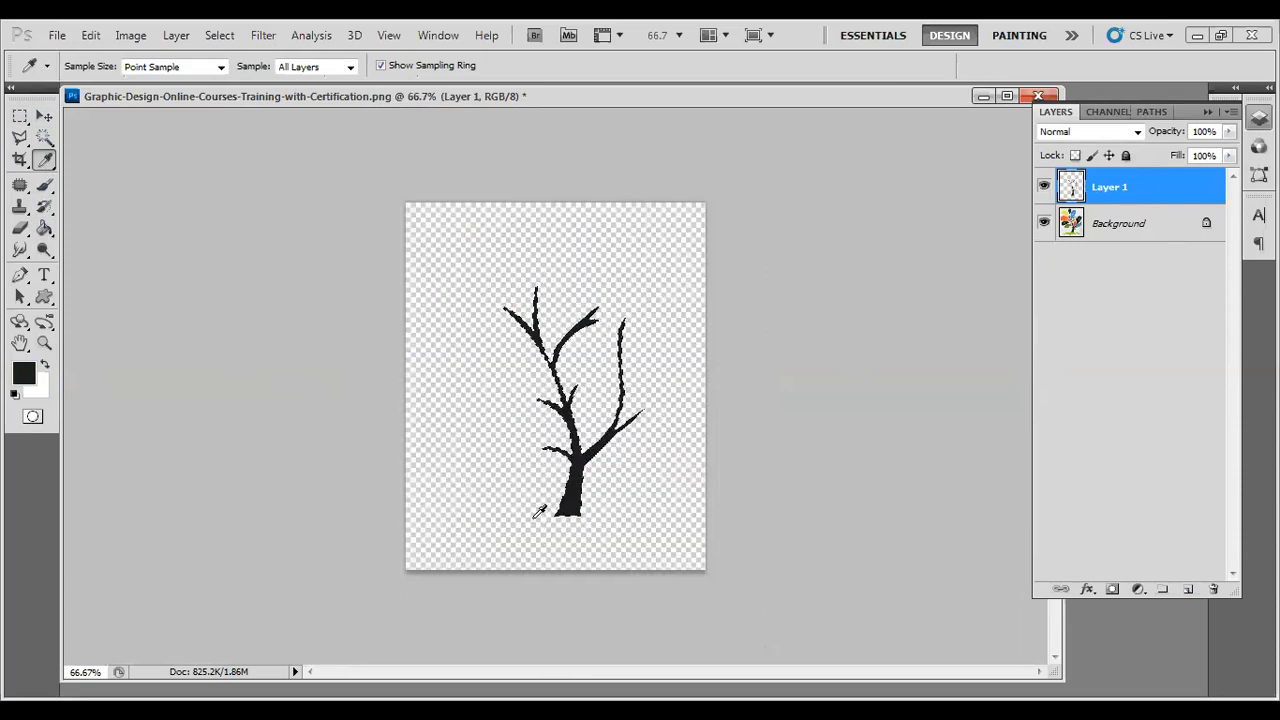
key(ctrl+d)
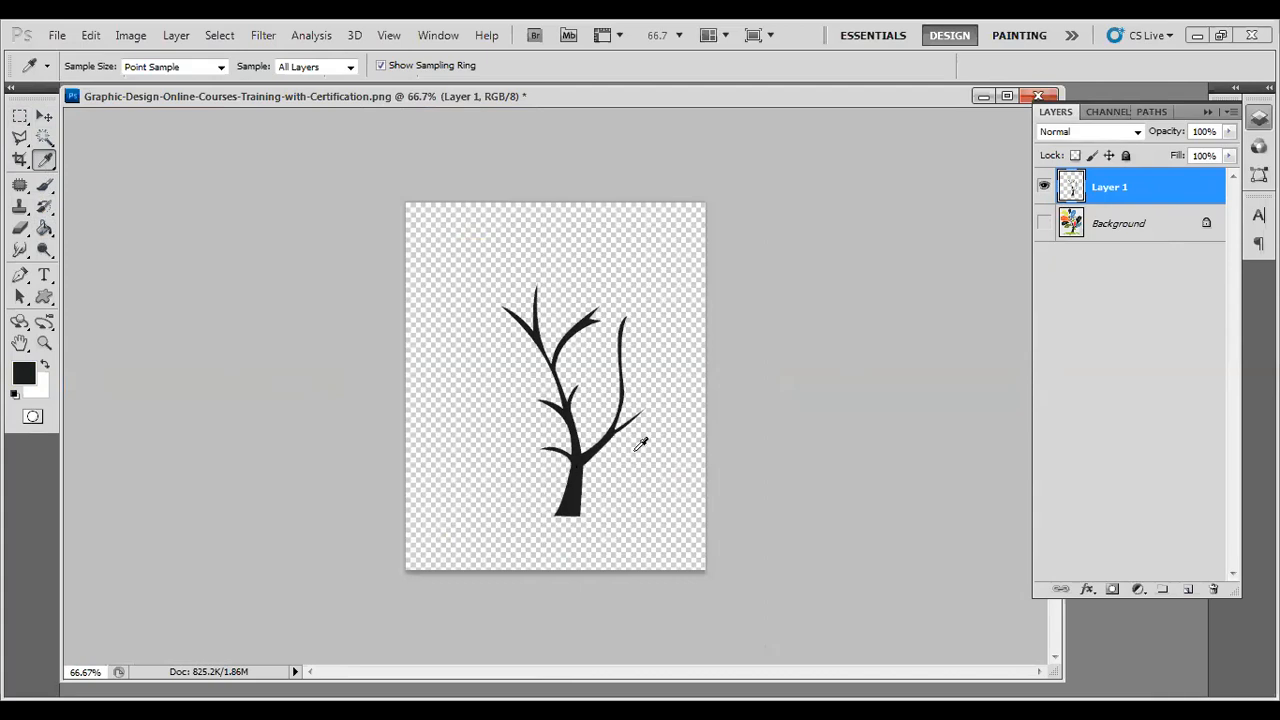
key(ctrl+plus)
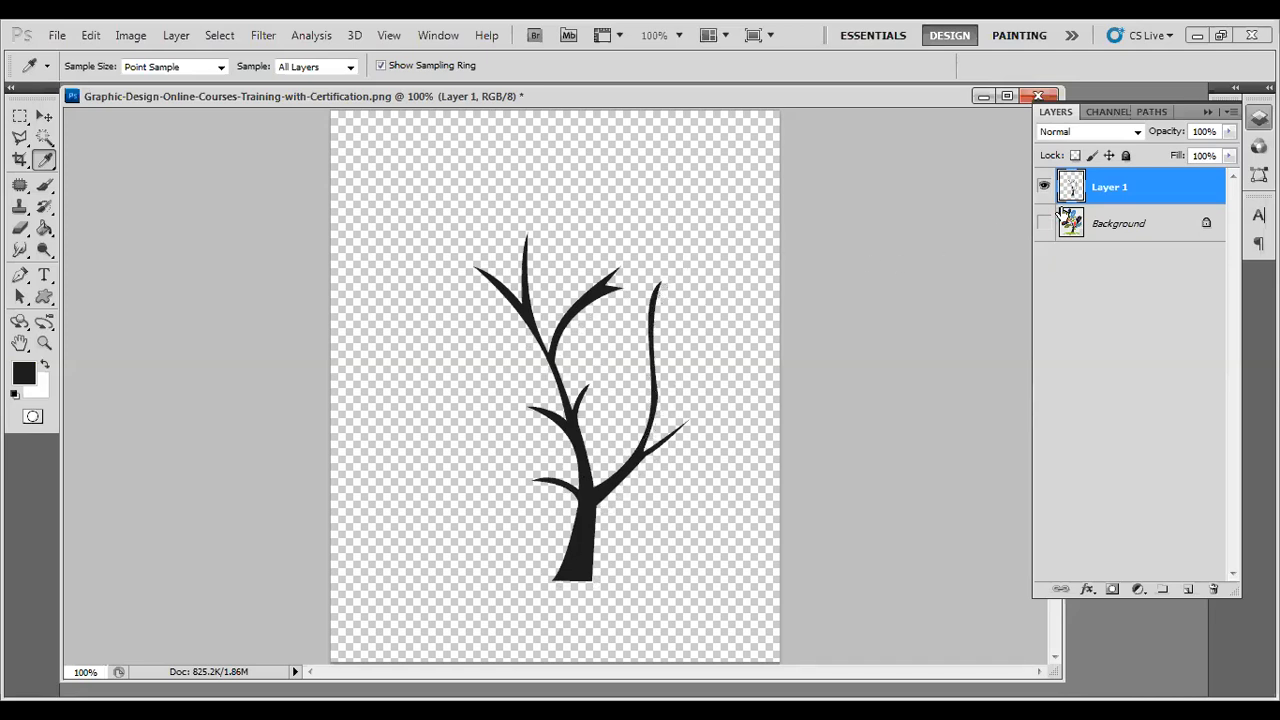
Delete the filled tree layer and reselect the Work Path of the trunk and branches
click(1213, 589)
click(1152, 113)
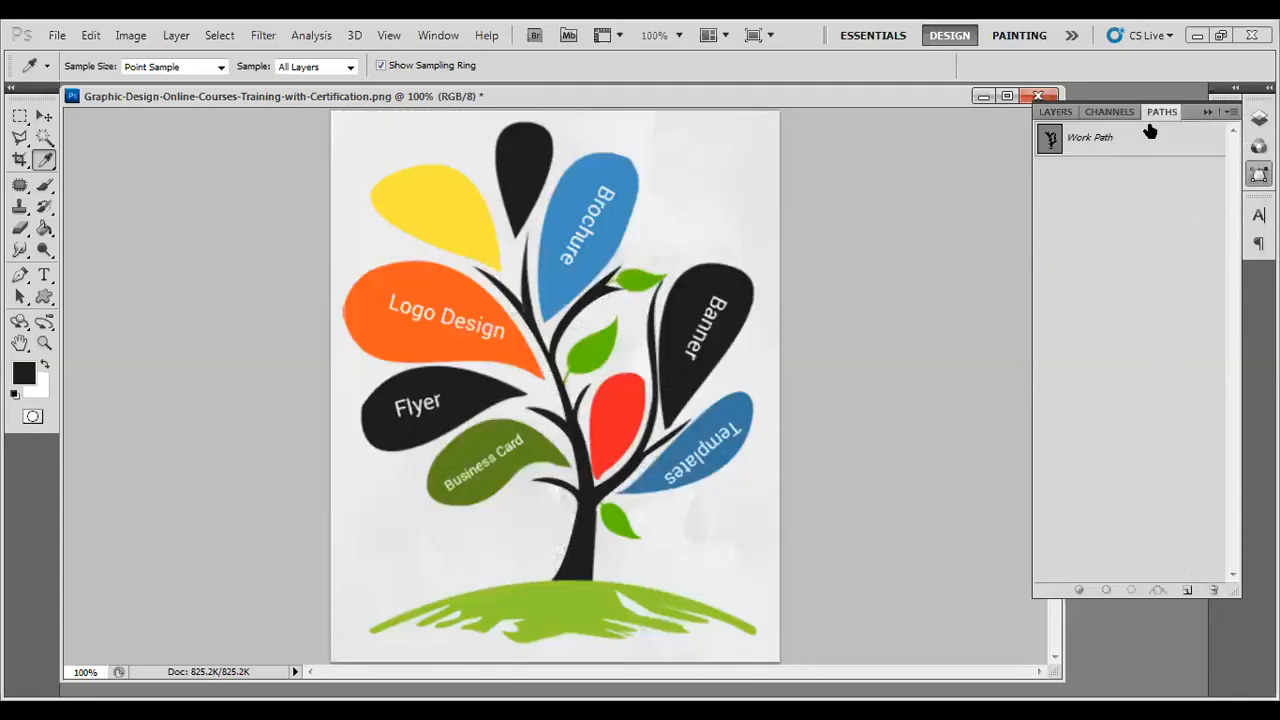
click(1055, 151)
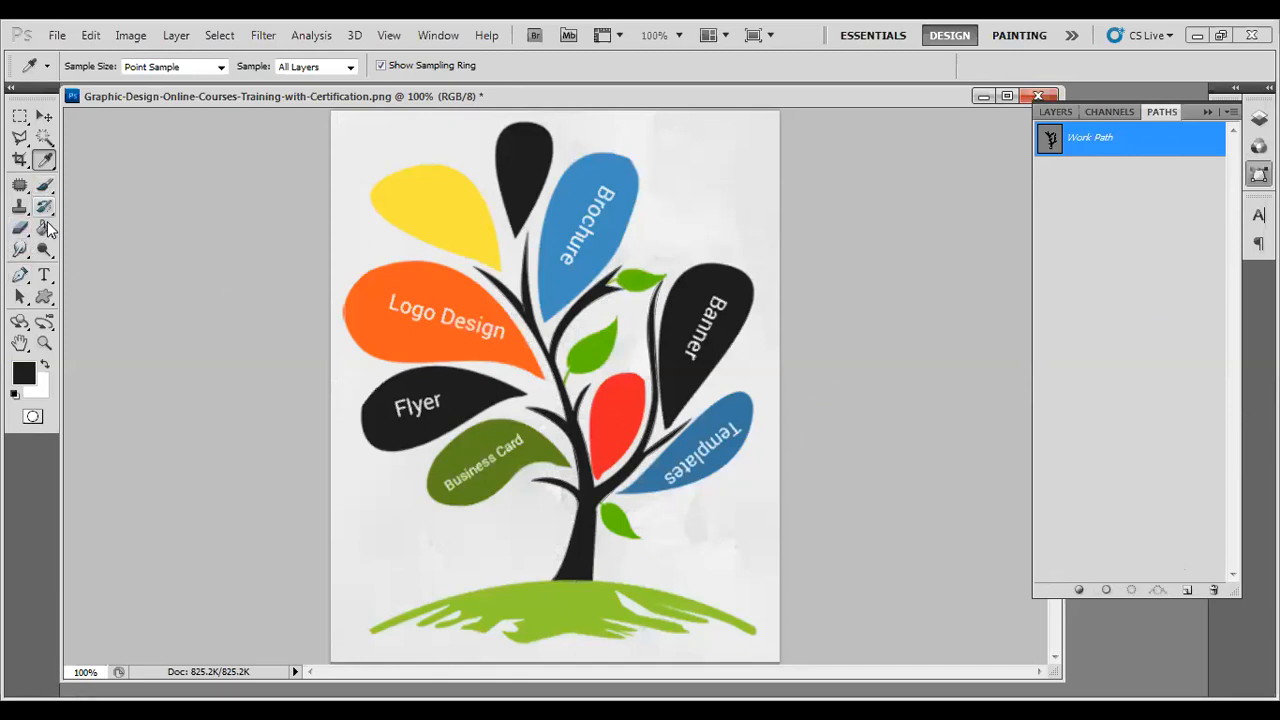
Adjust the path's direction handles along the upper part of the long branch beside the Banner leaf to fit its edge
click(18, 279)
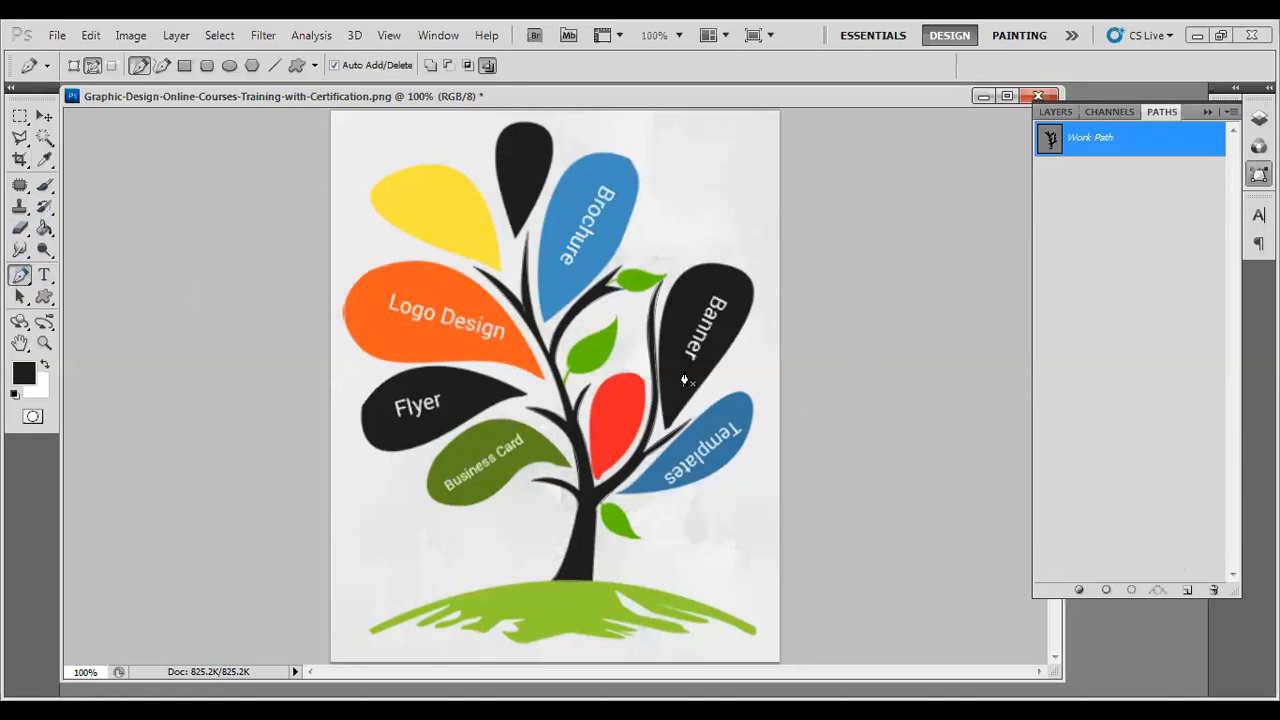
scroll(665, 375, up, 3)
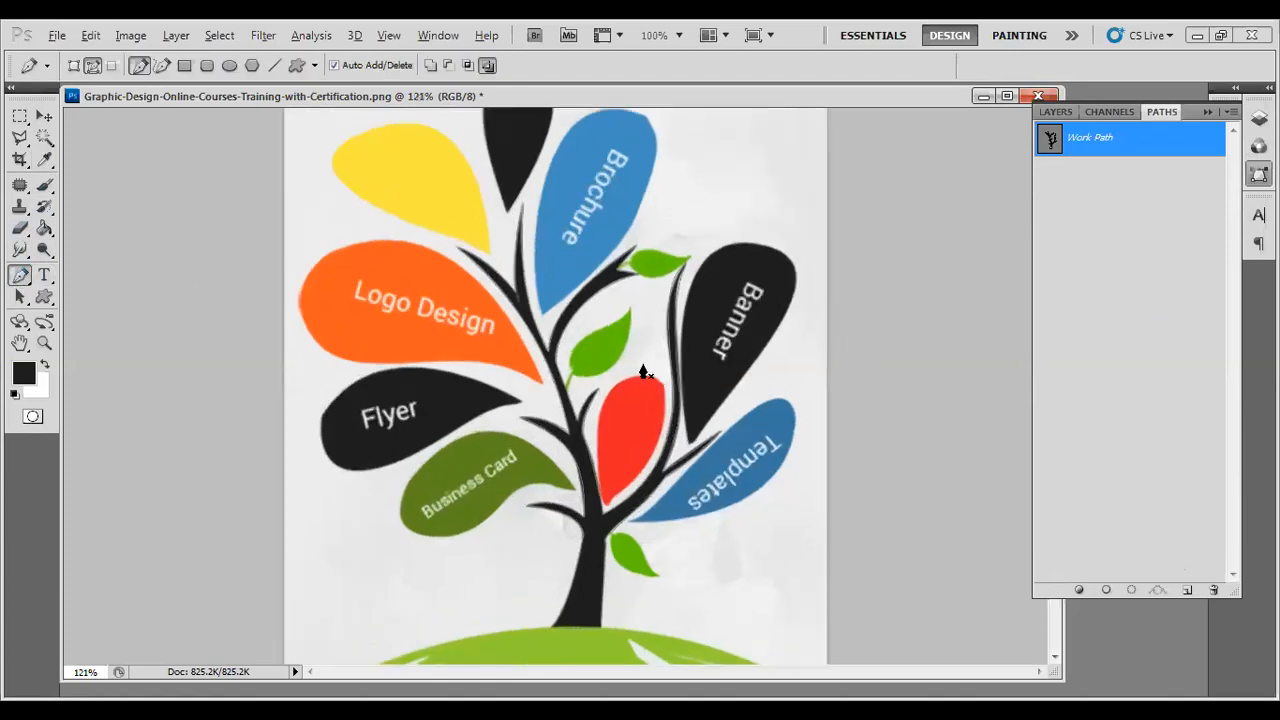
scroll(768, 356, up, 3)
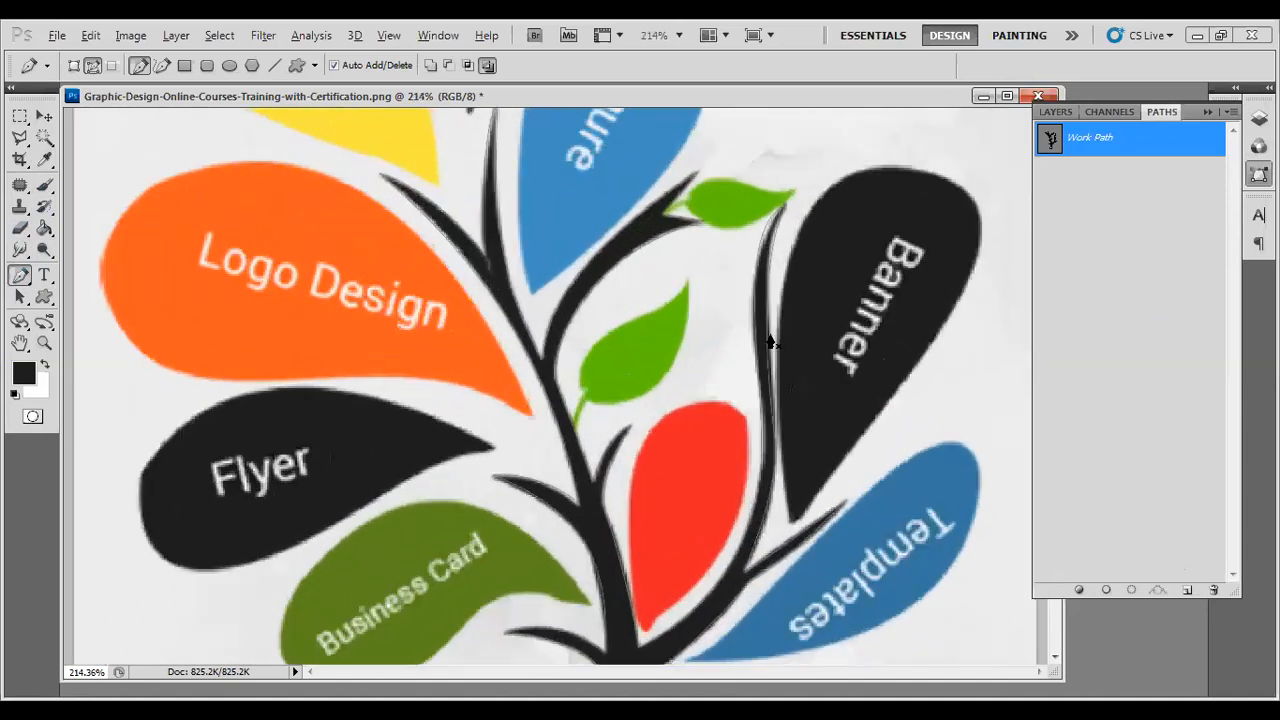
scroll(757, 487, up, 1)
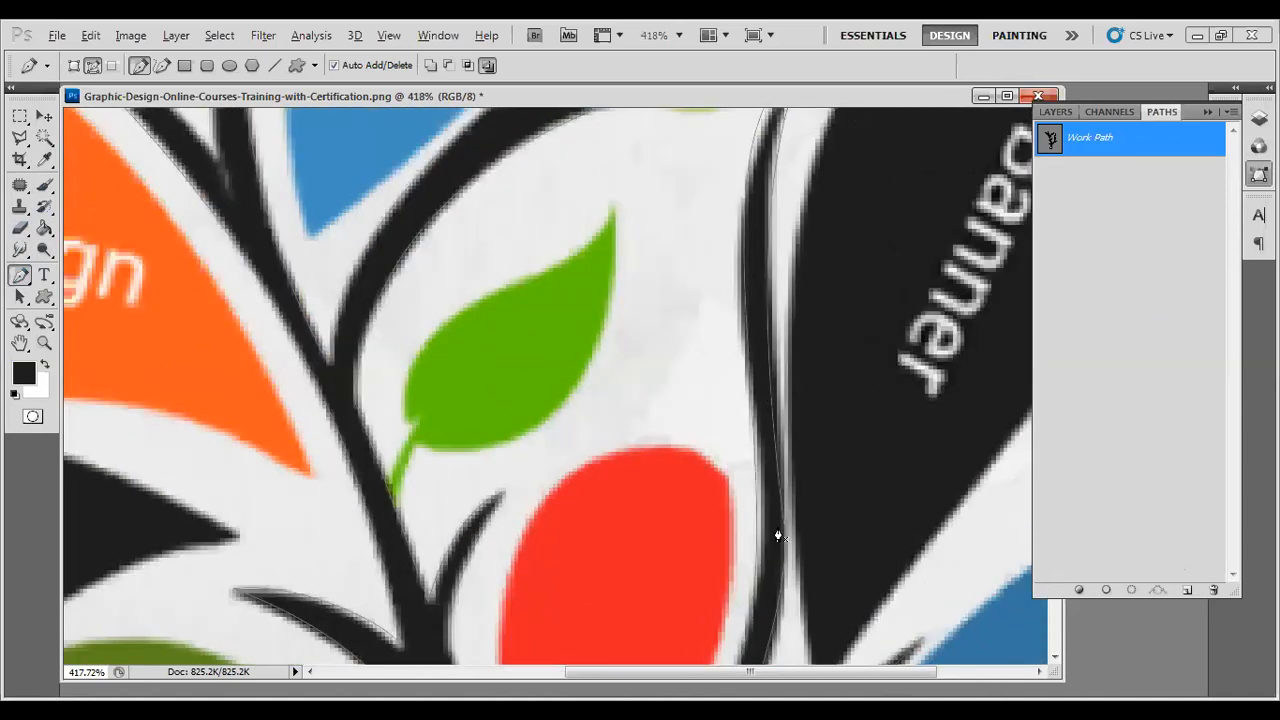
mouse_move(757, 297)
mouse_down()
mouse_move(756, 389)
mouse_move(766, 280)
mouse_up()
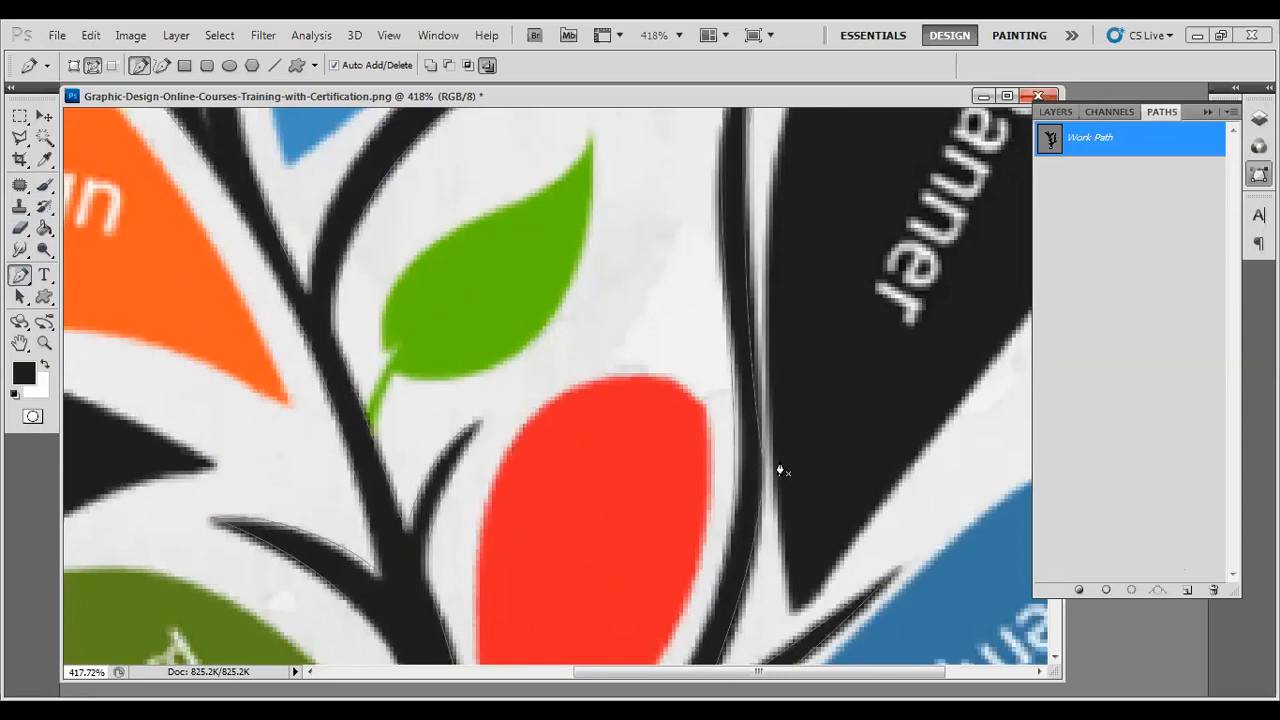
drag(798, 406, 726, 484)
click(764, 471)
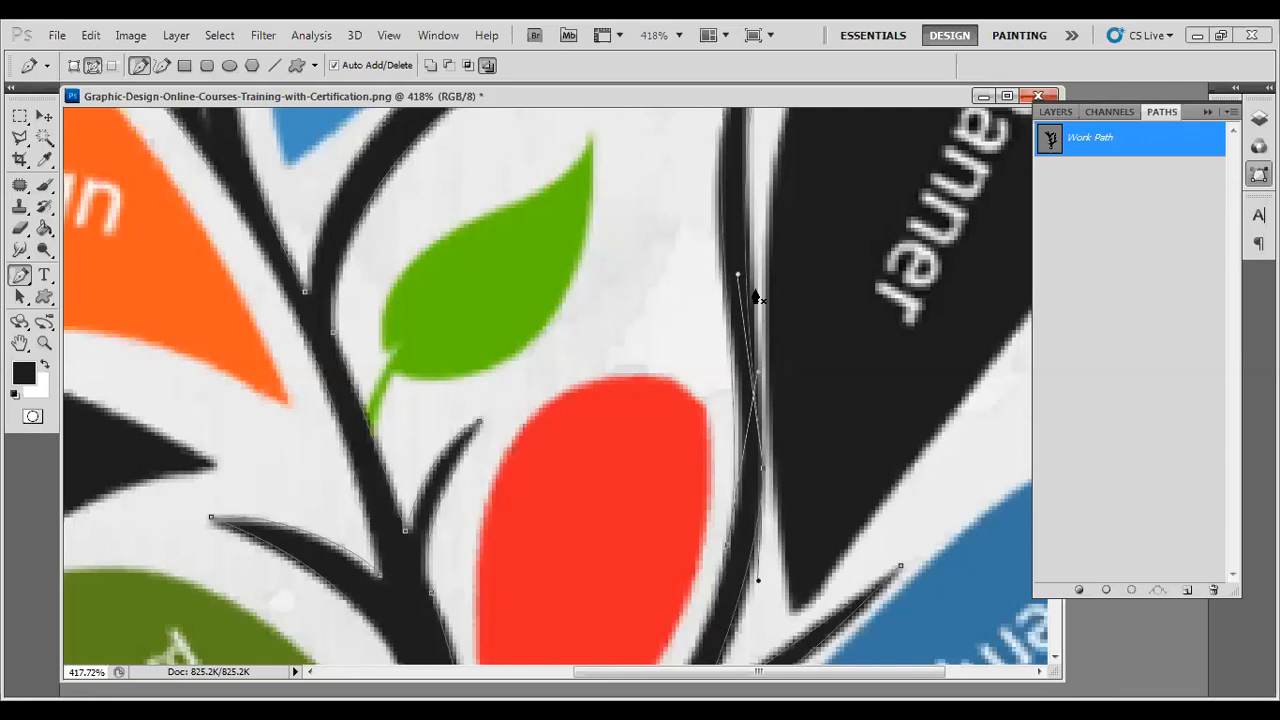
drag(763, 261, 748, 411)
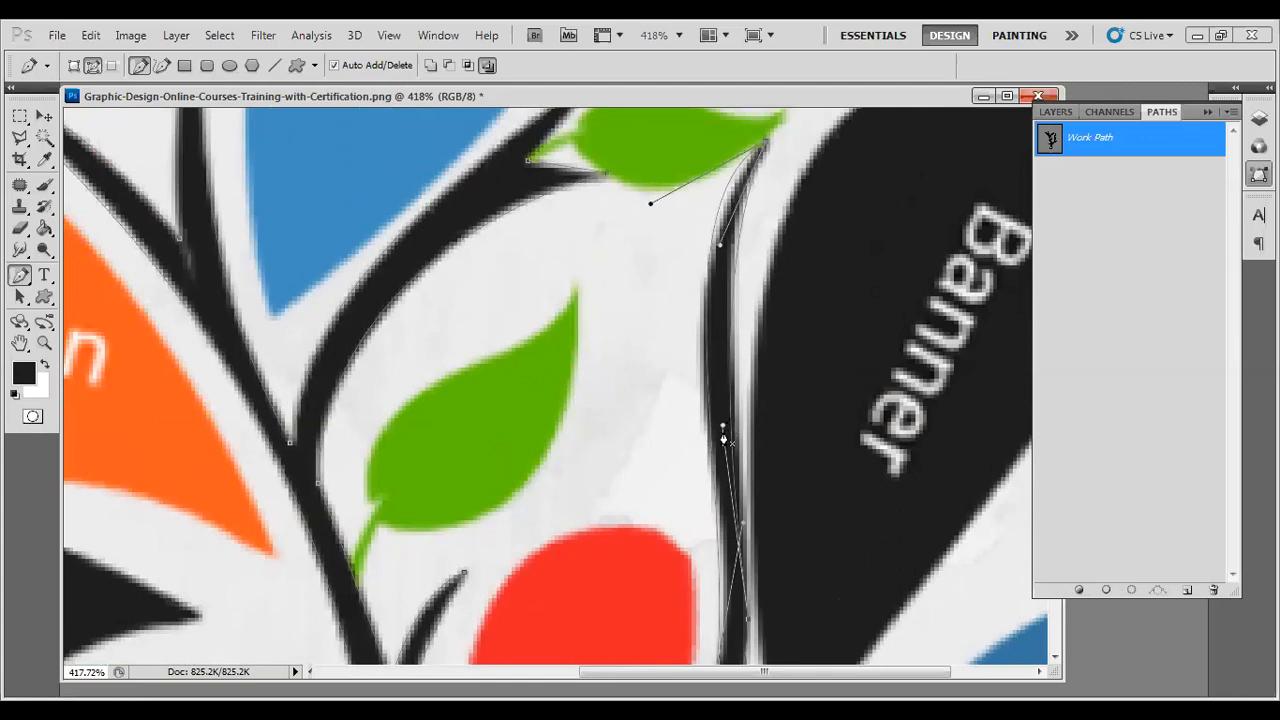
drag(724, 427, 732, 428)
drag(720, 244, 715, 207)
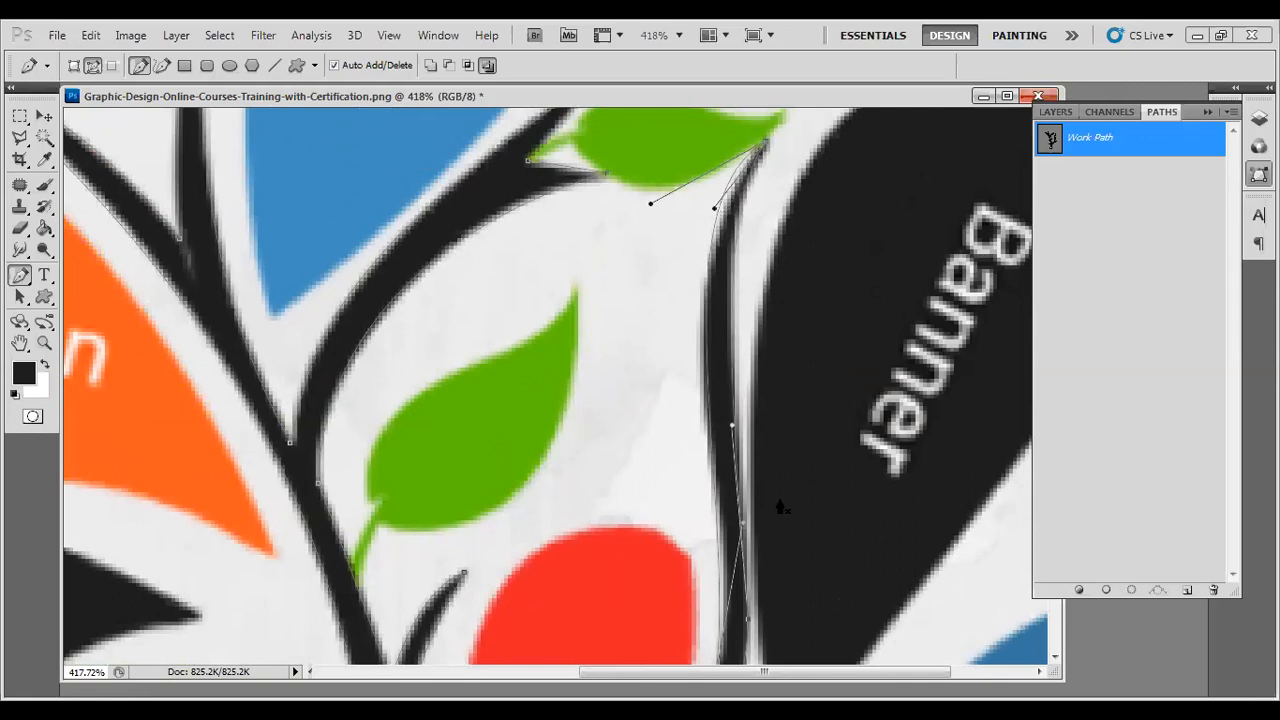
Lengthen the lower direction handle on the Banner-side branch so the curve follows its edge down to the fork
drag(735, 449, 709, 270)
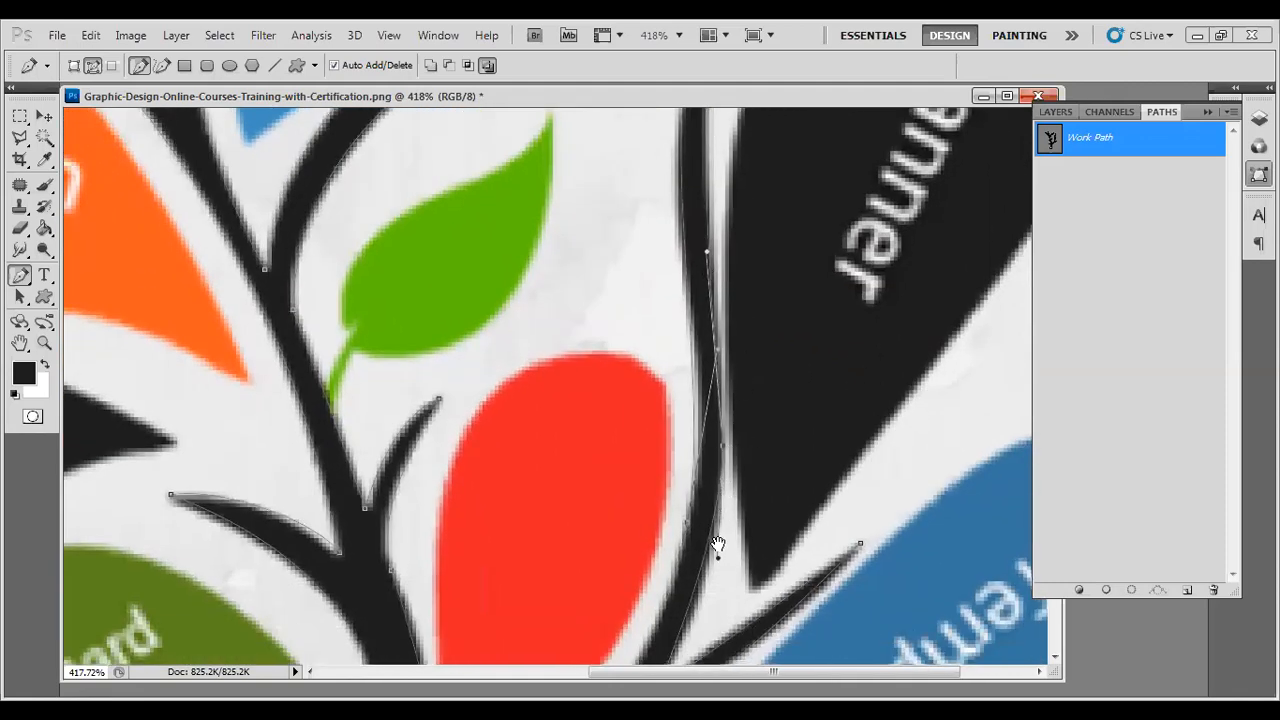
drag(717, 546, 714, 351)
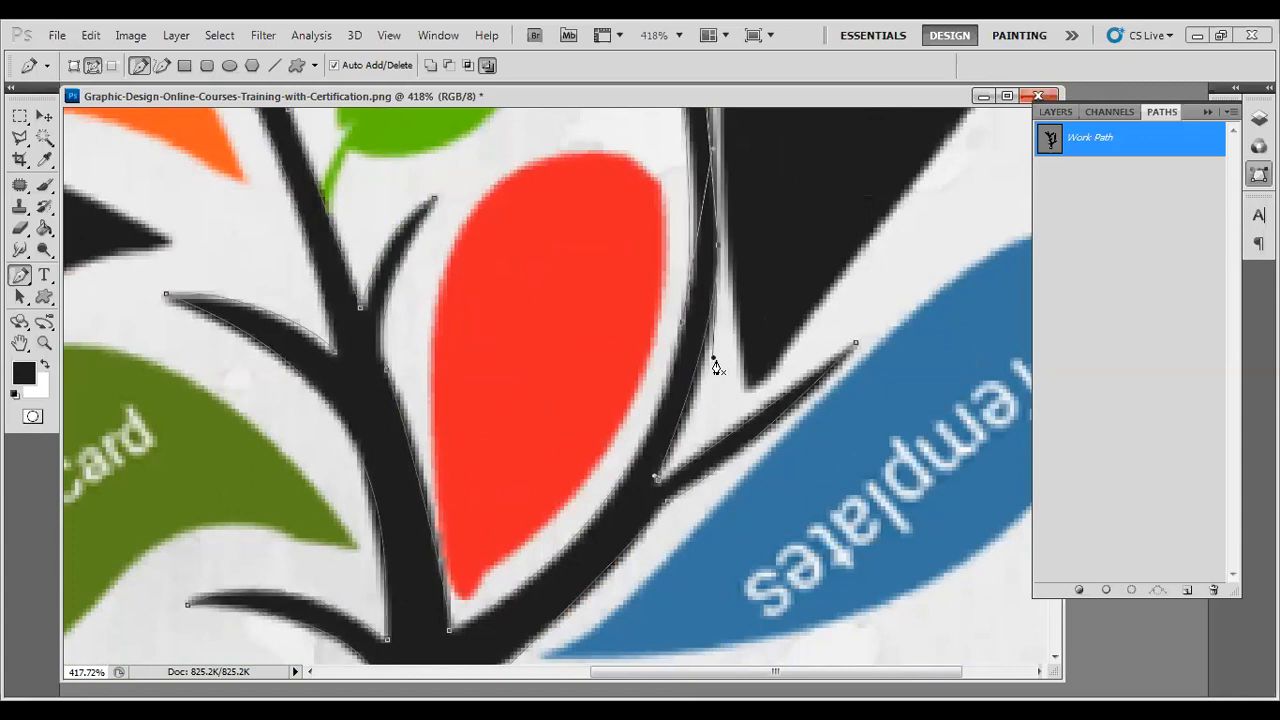
drag(716, 360, 721, 393)
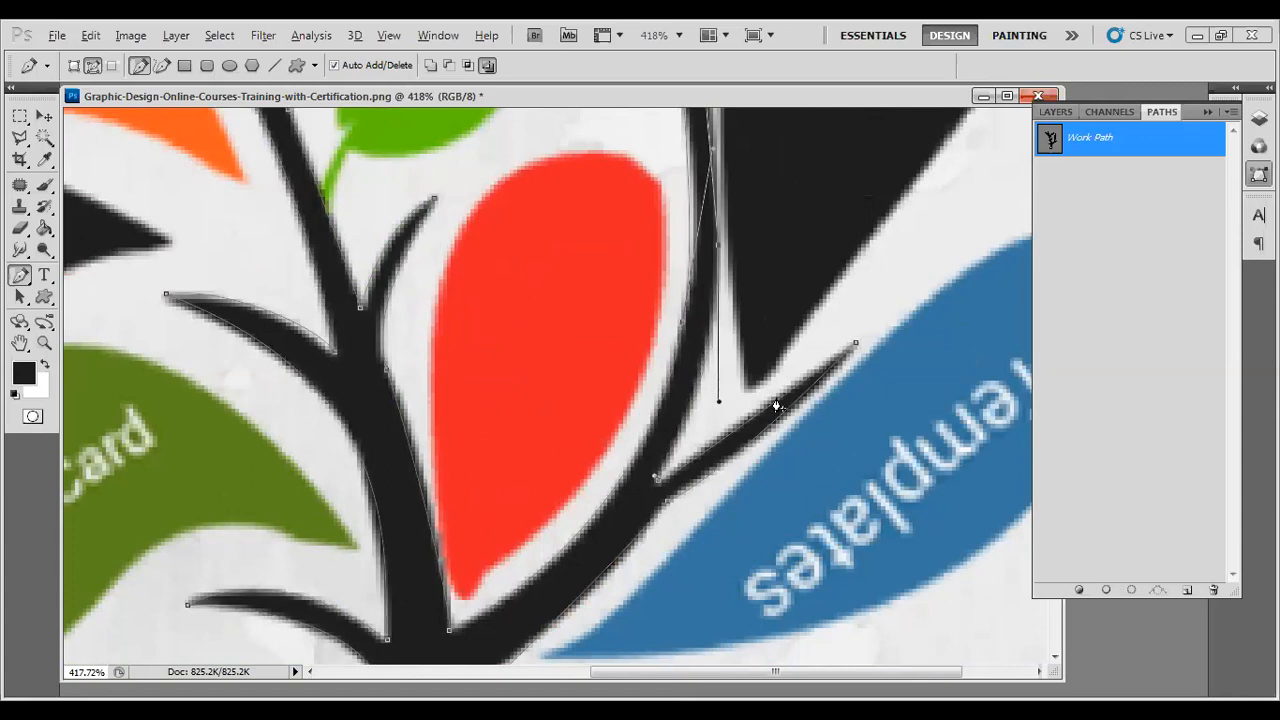
Load the corrected Work Path as a selection and fill it with the dark foreground colour on a new layer
ctrl+click(1050, 143)
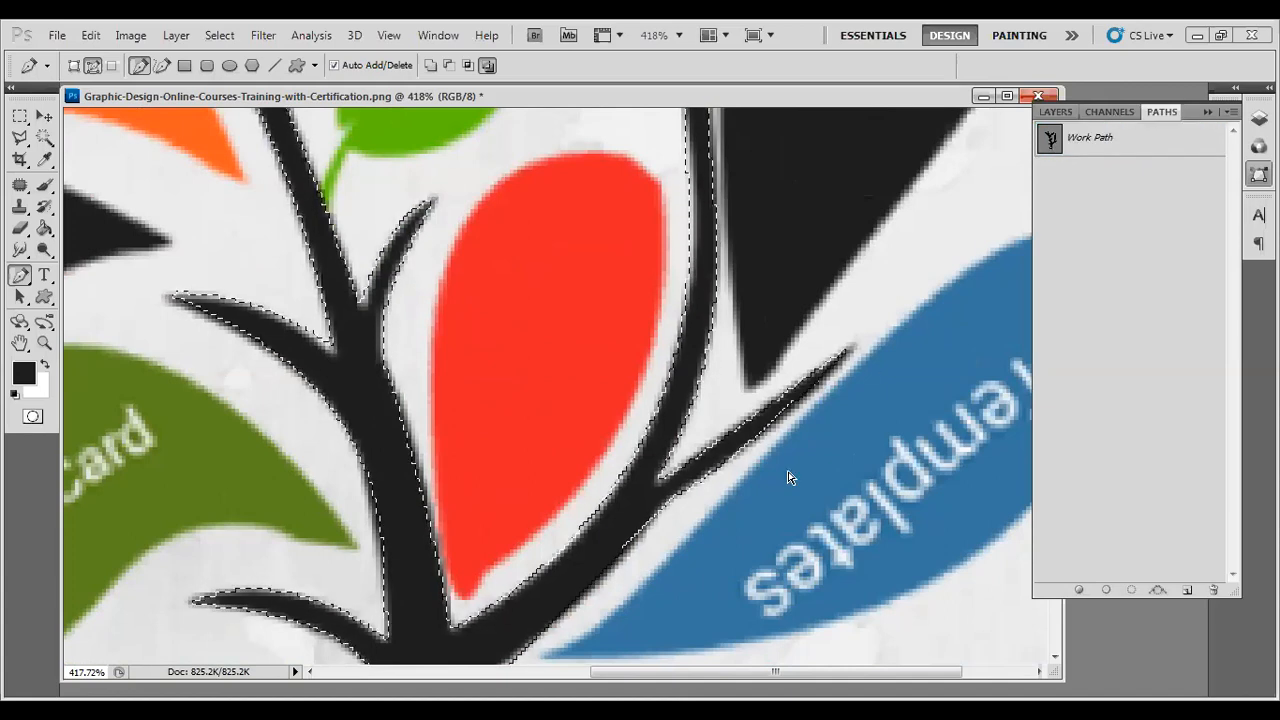
scroll(812, 505, down, 4)
scroll(812, 503, down, 3)
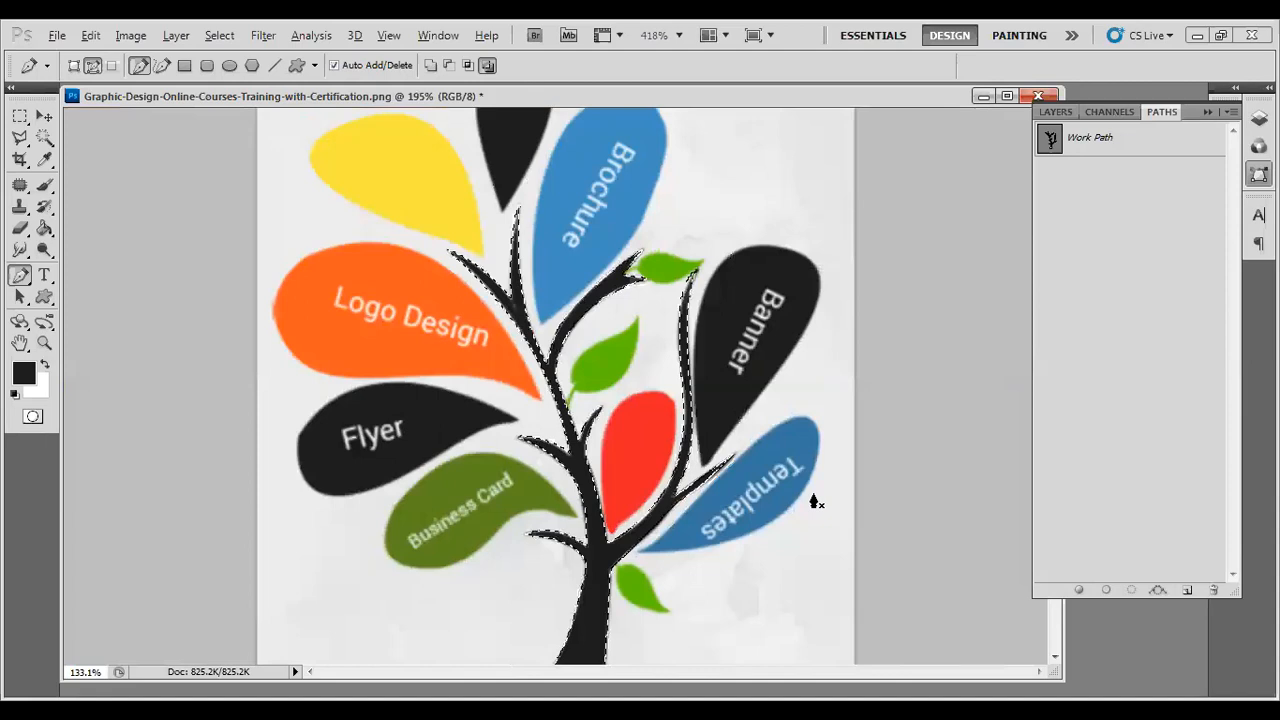
click(1056, 112)
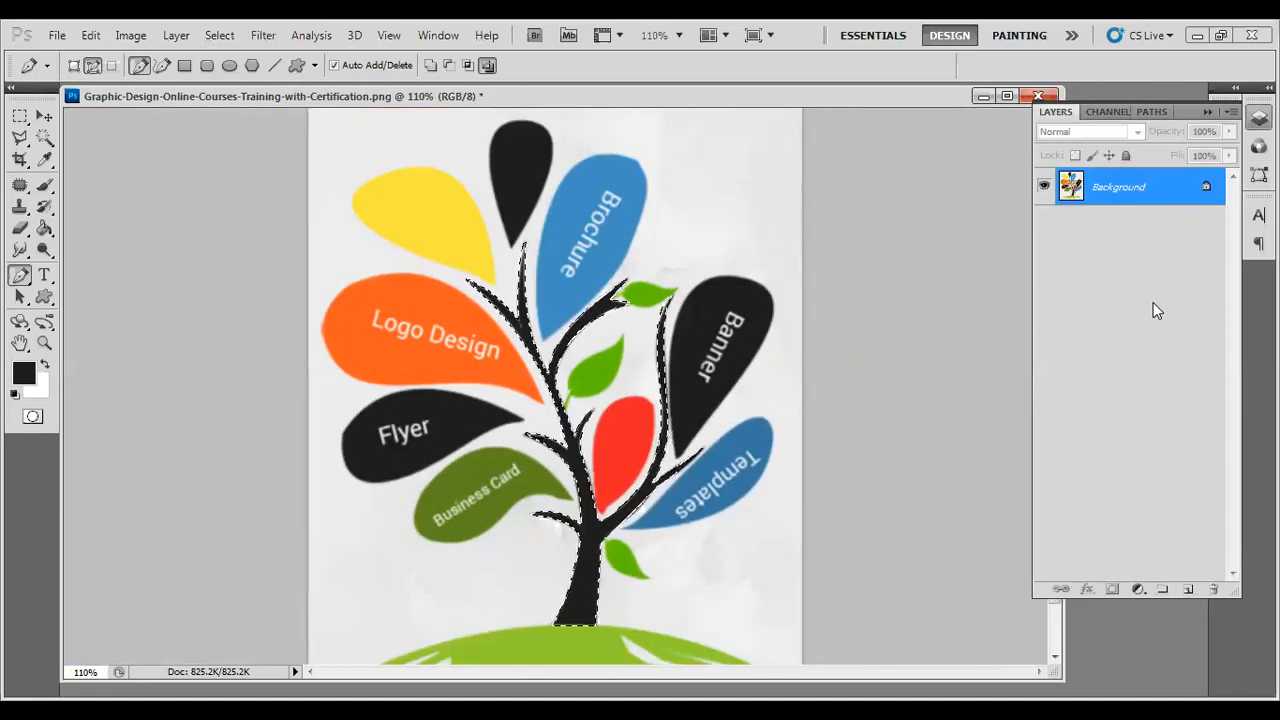
key(ctrl+0)
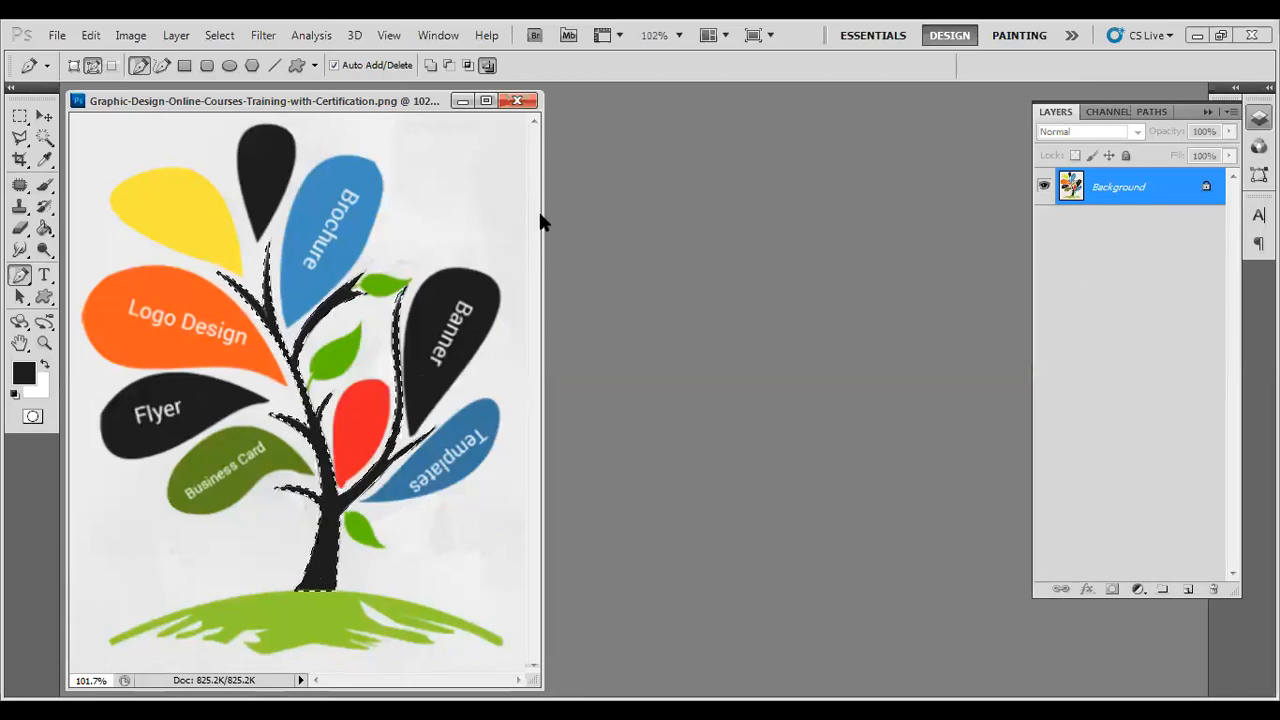
click(1182, 590)
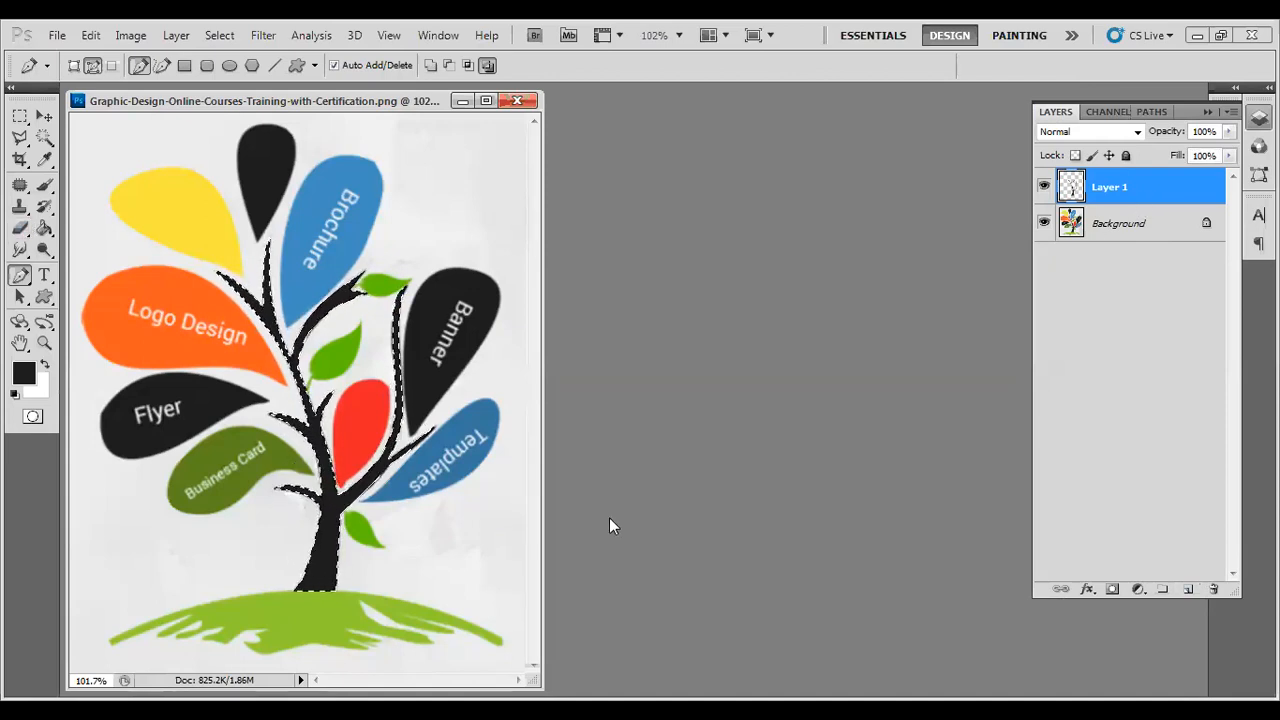
Hide the Background layer to check the filled tree on its own, and show the layer again
click(1044, 224)
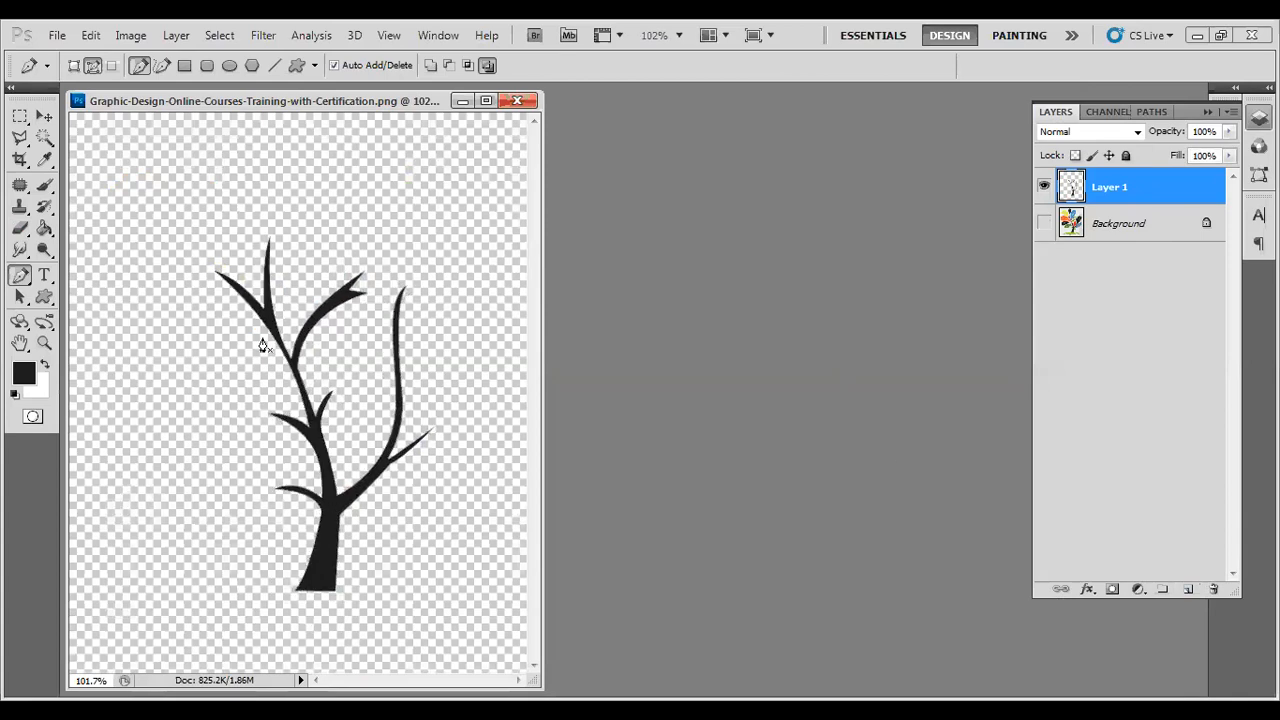
click(1161, 112)
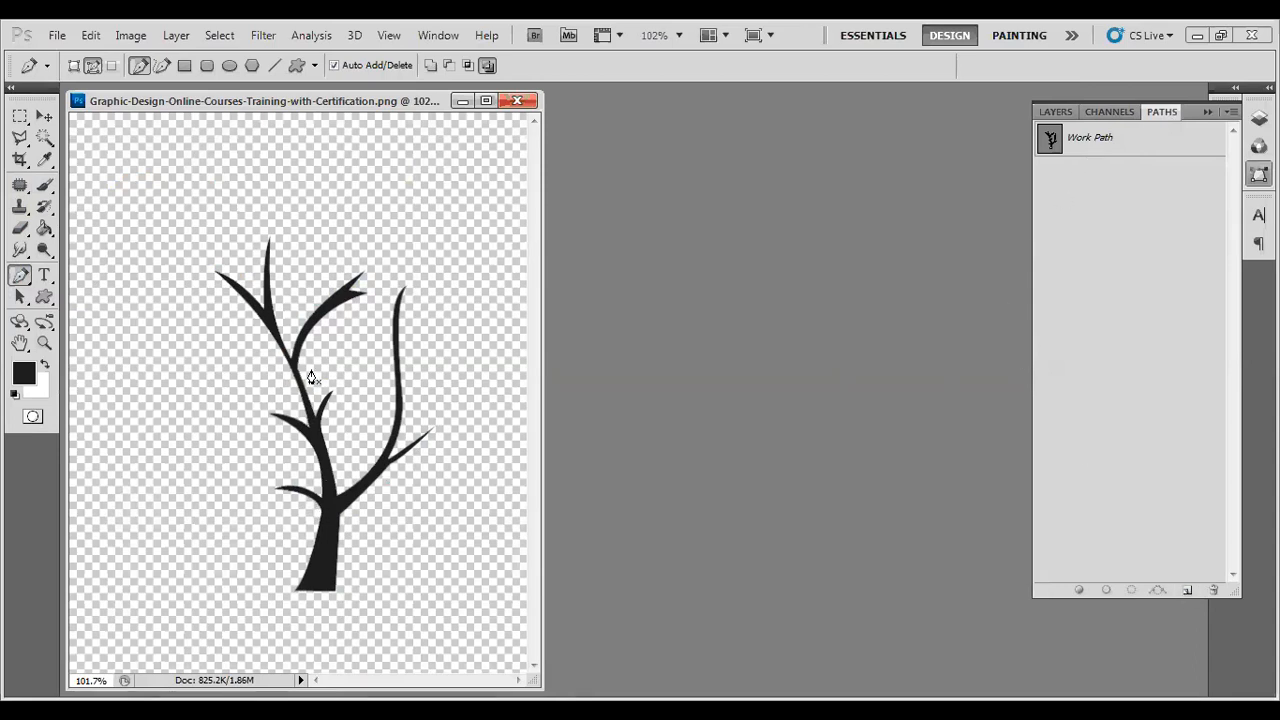
click(1070, 113)
click(1044, 223)
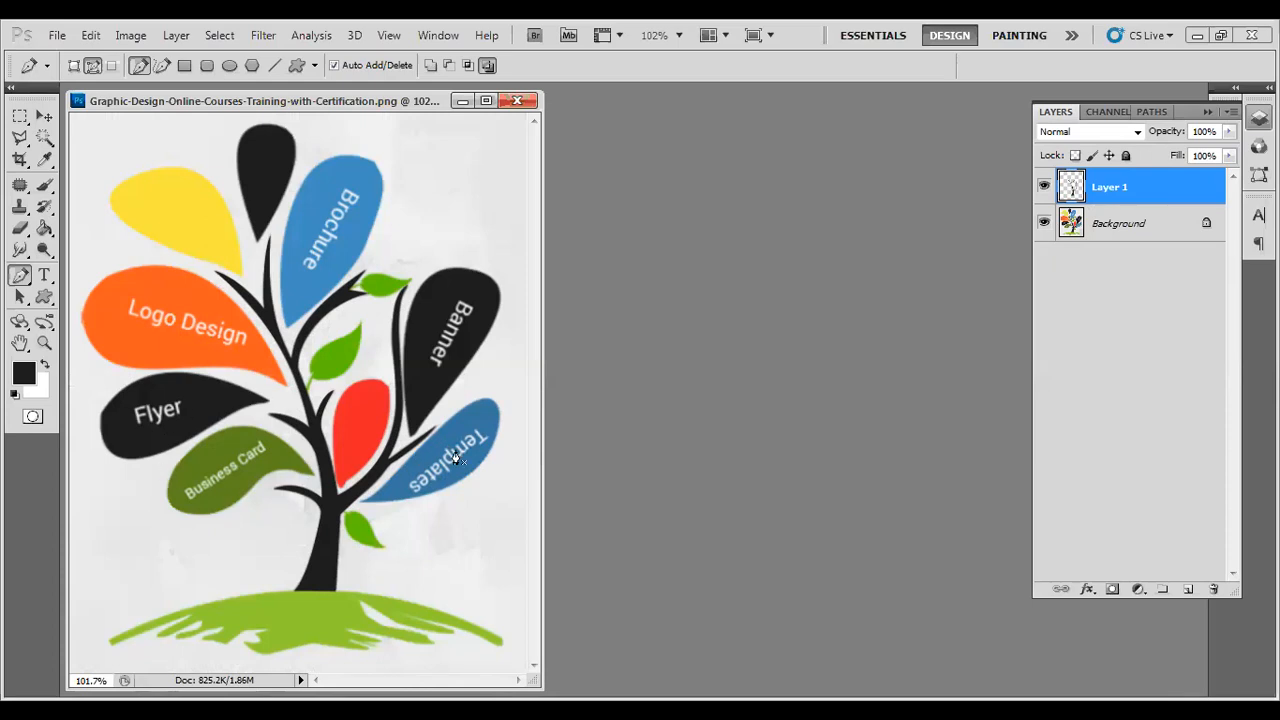
Sketch a rough closed path around the Business Card leaf, check it in the path list, and undo it
click(313, 474)
drag(282, 479, 272, 447)
click(230, 495)
click(181, 485)
click(298, 450)
click(313, 478)
click(1150, 110)
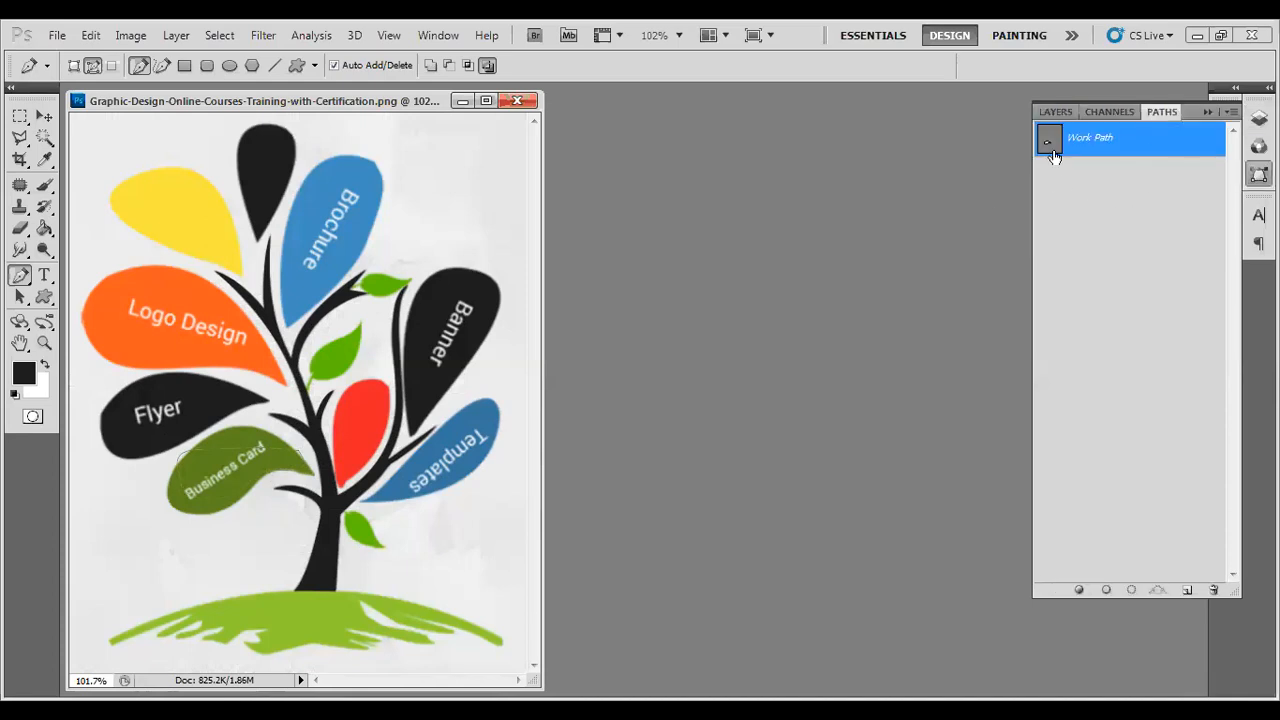
click(1151, 489)
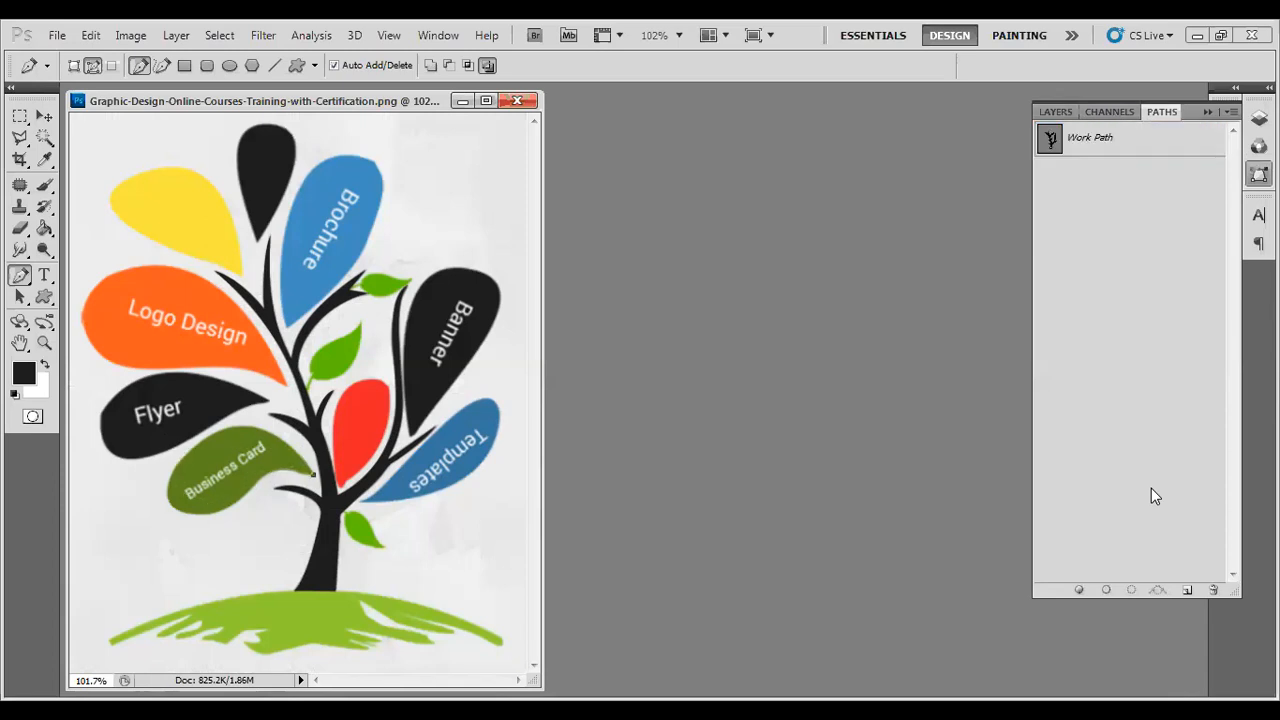
Save the tree's Work Path permanently under the name Center
click(1110, 152)
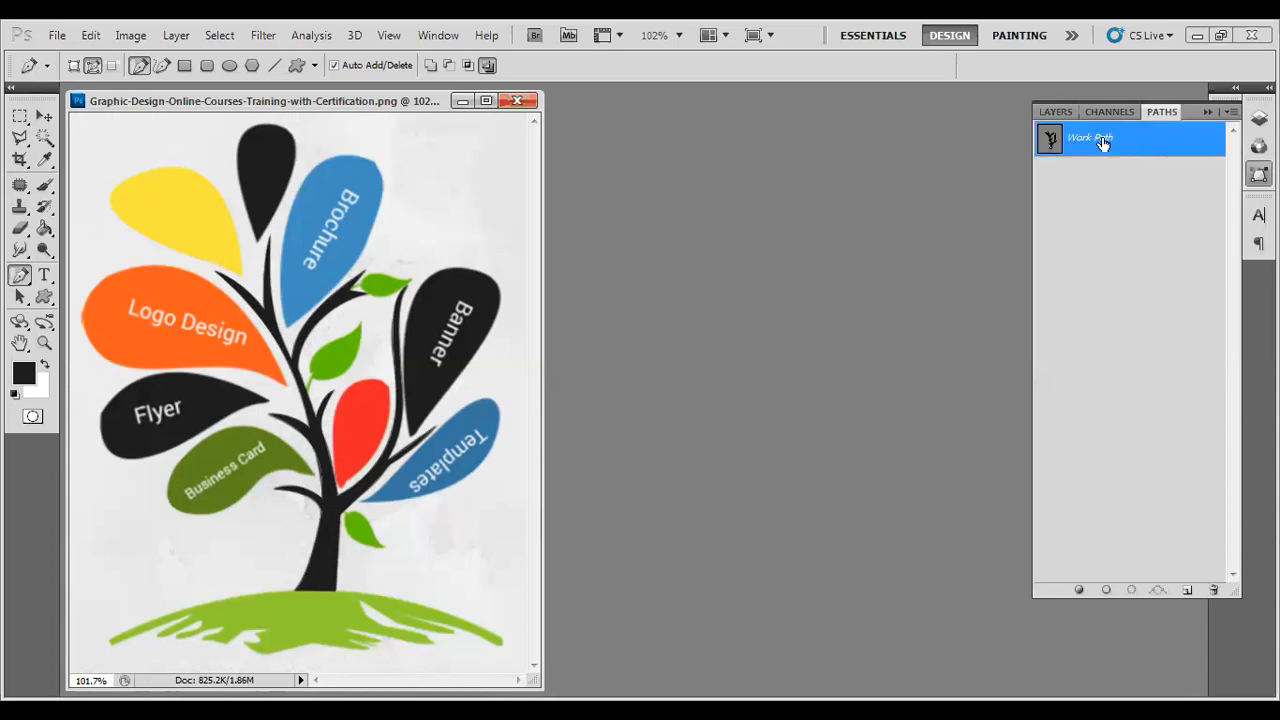
double_click(1103, 143)
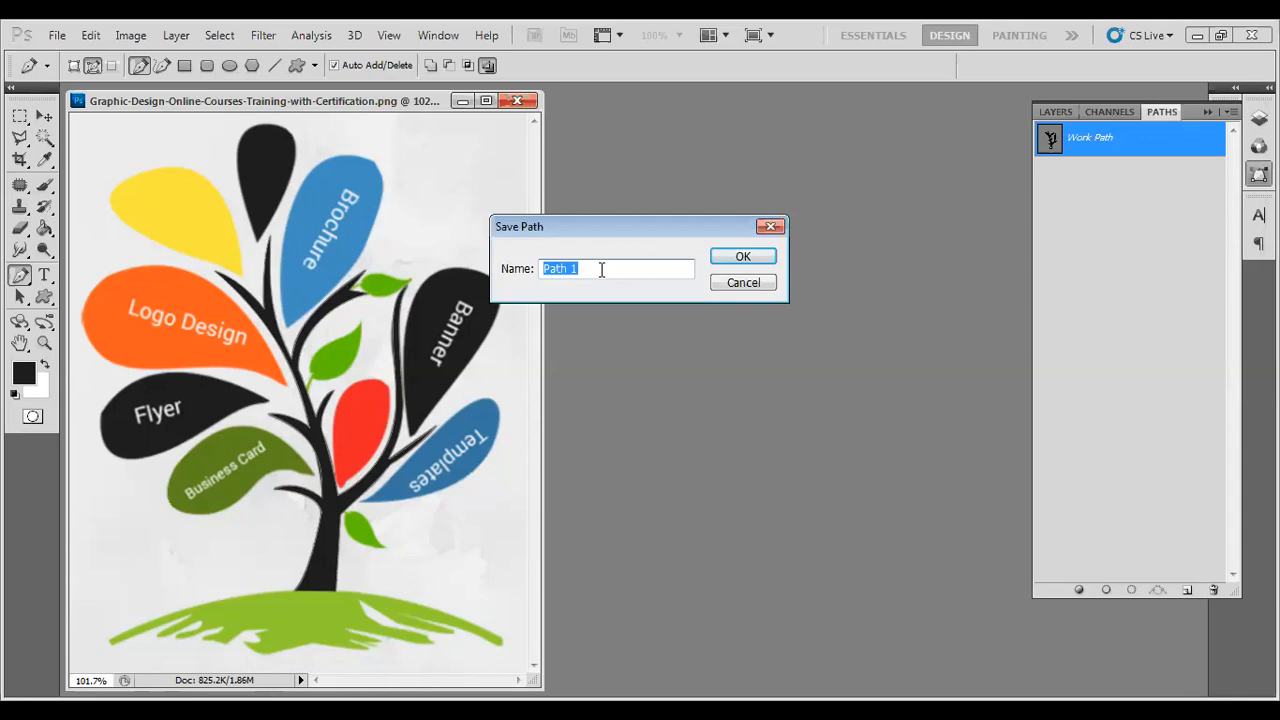
text(Center)
key(Return)
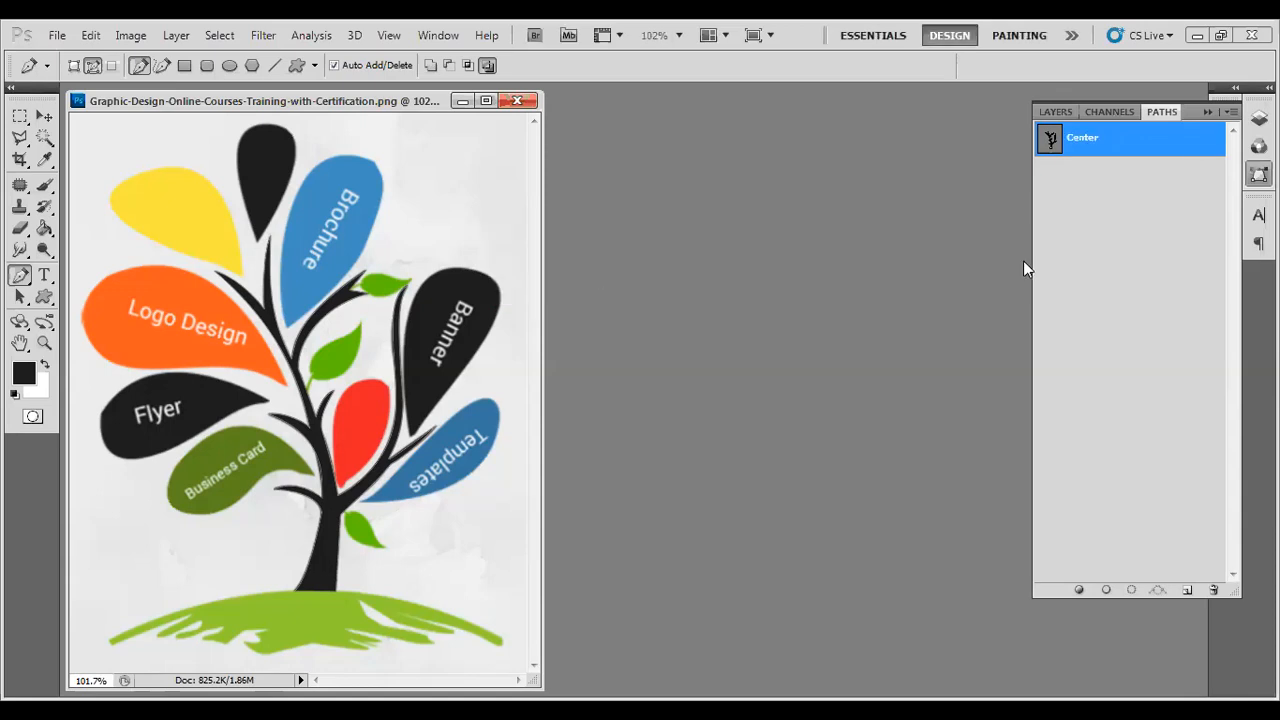
Create a new empty path for the next shape, separate from the Center path
click(1187, 590)
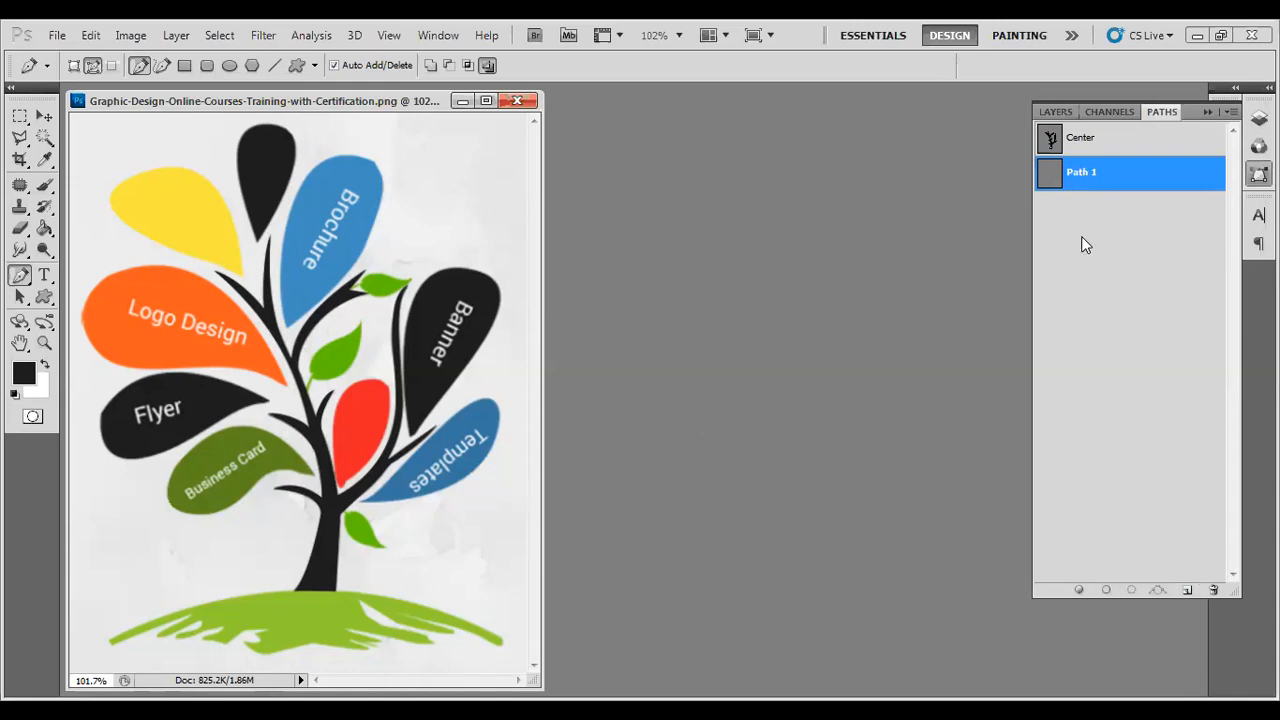
click(1061, 113)
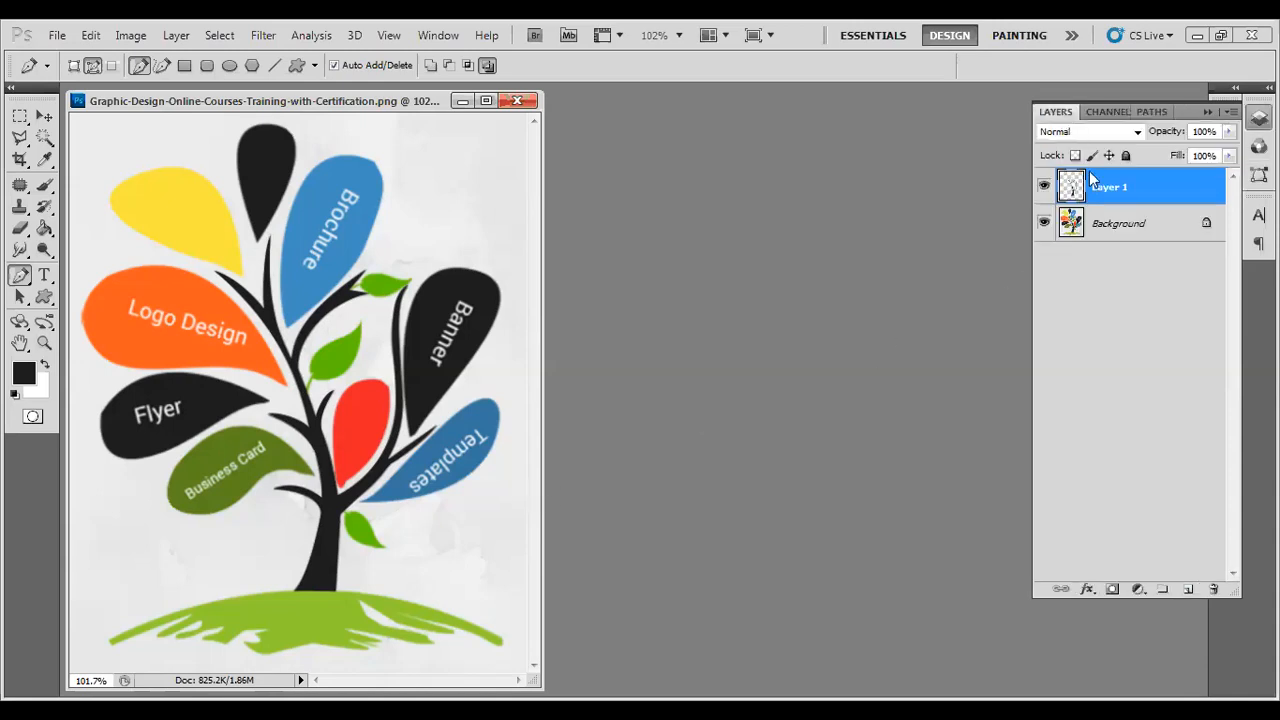
click(1141, 108)
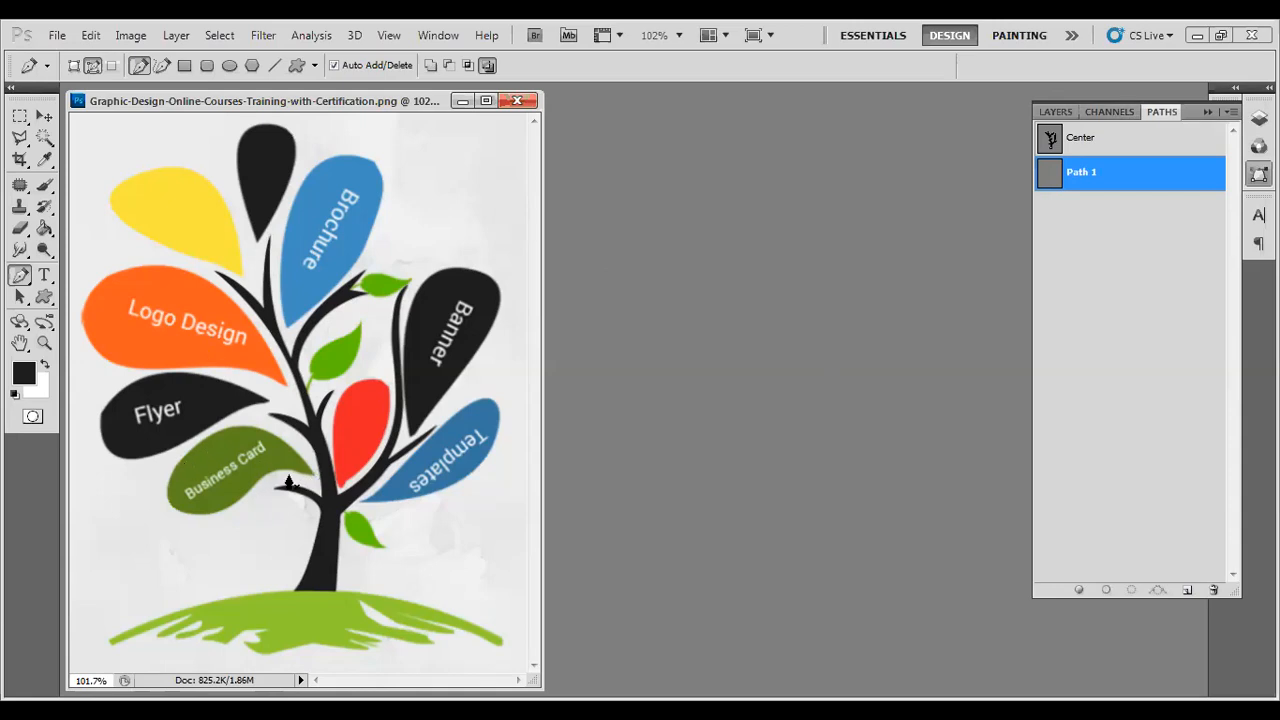
Trace the Business Card leaf with a closed curved Pen path that starts and ends at its pointed tip
key(f)
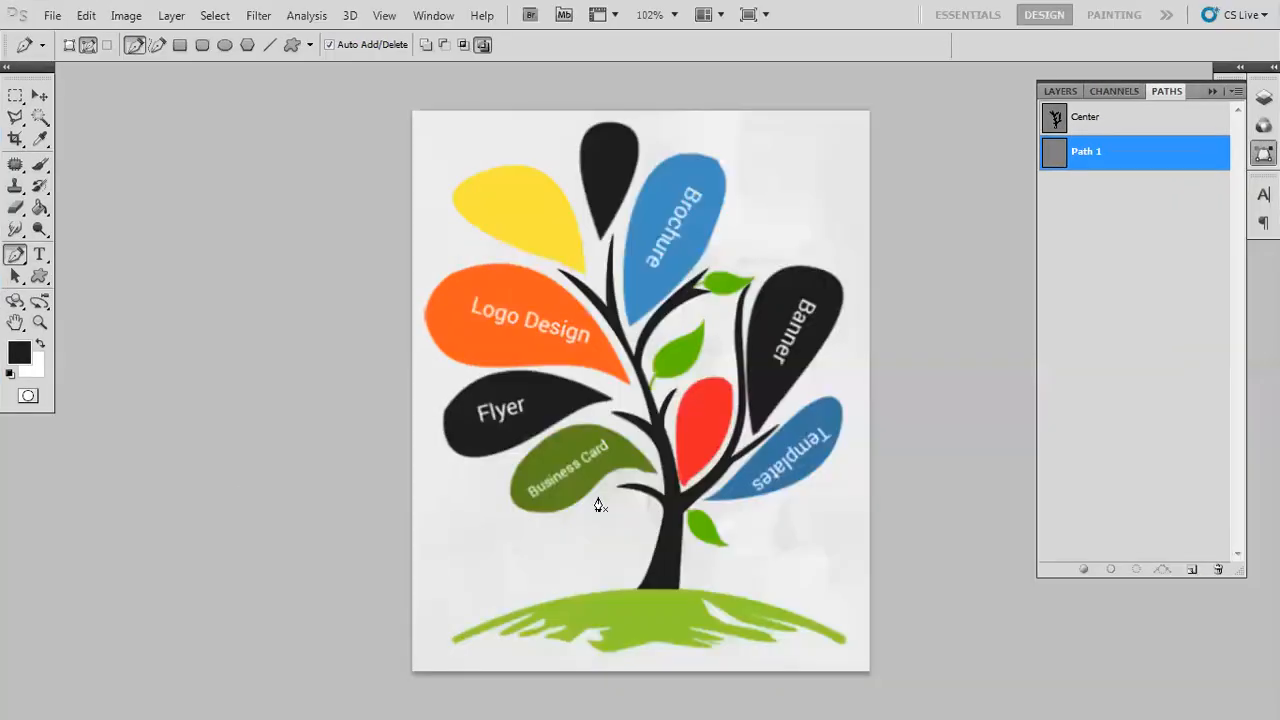
scroll(658, 511, up, 10)
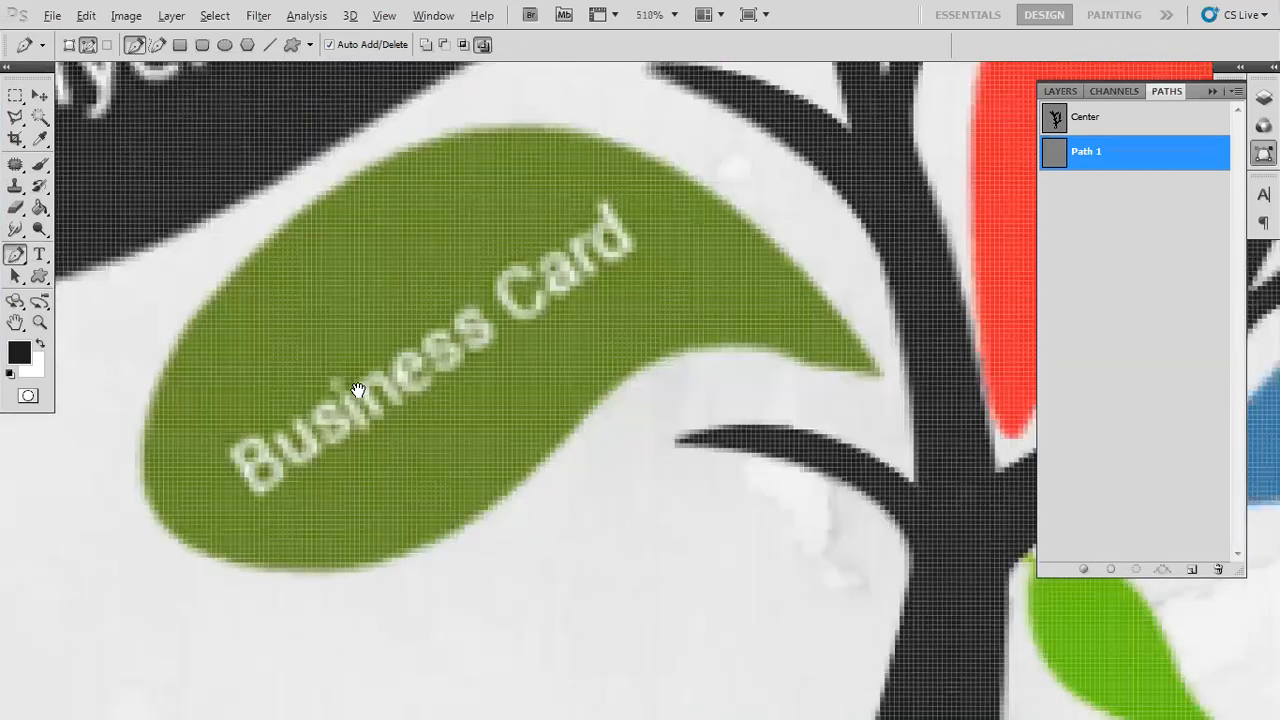
drag(357, 391, 335, 434)
drag(835, 401, 819, 423)
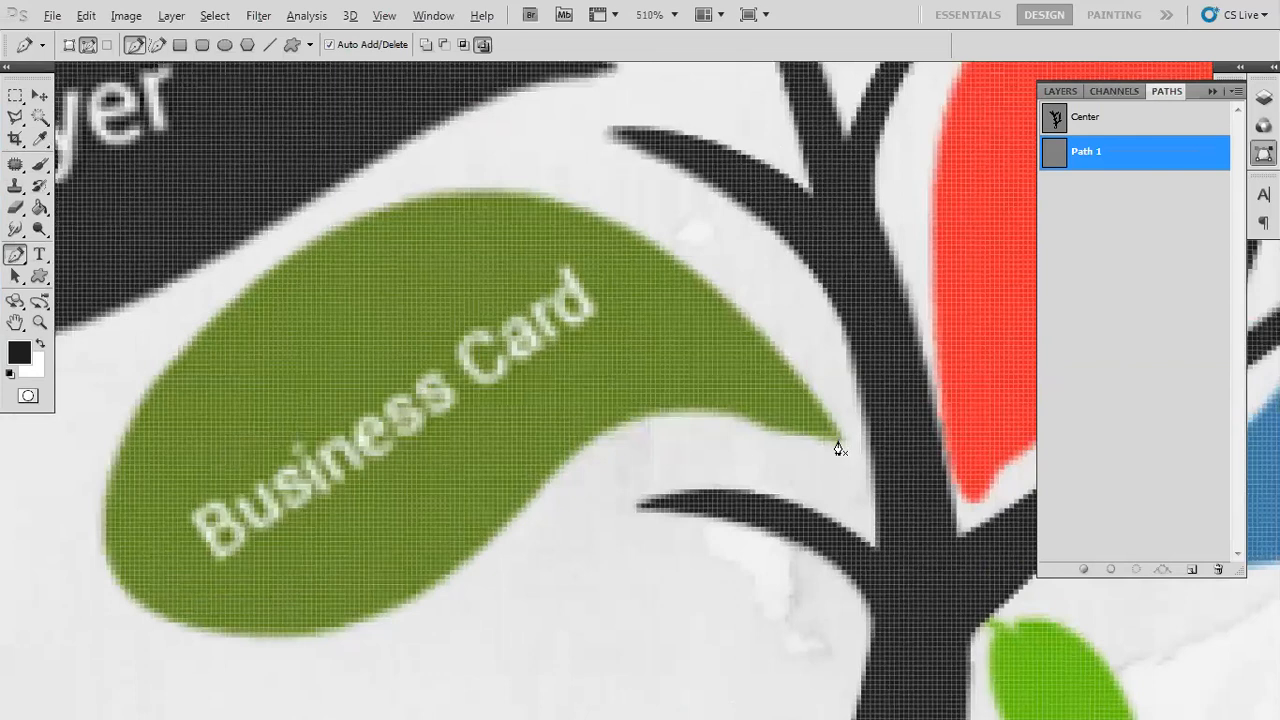
click(842, 441)
drag(402, 203, 150, 287)
drag(332, 310, 416, 207)
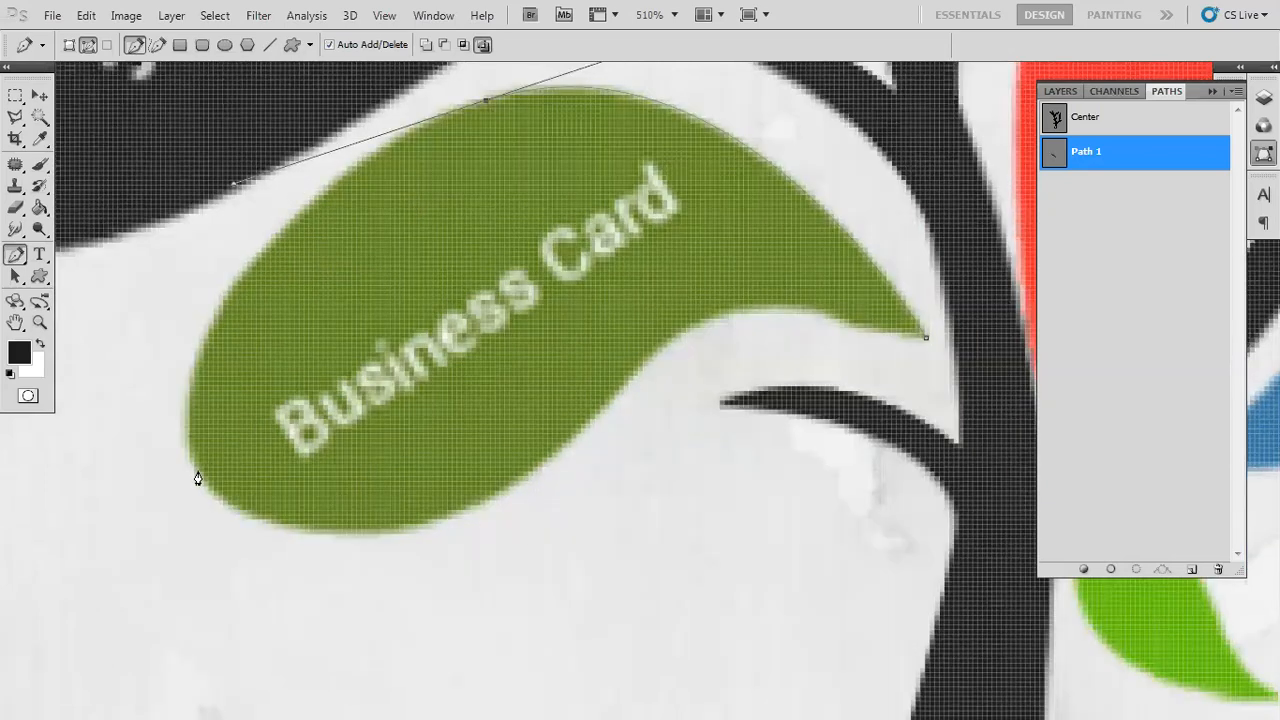
drag(197, 470, 249, 548)
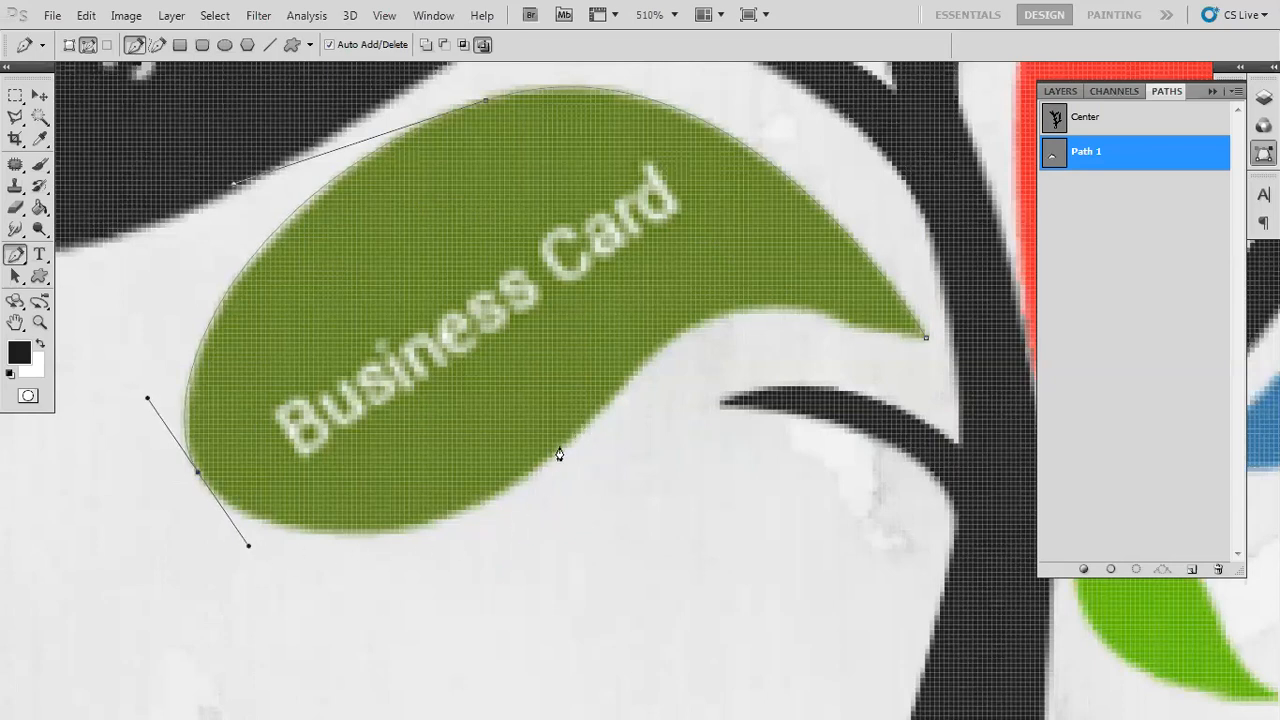
drag(524, 476, 631, 401)
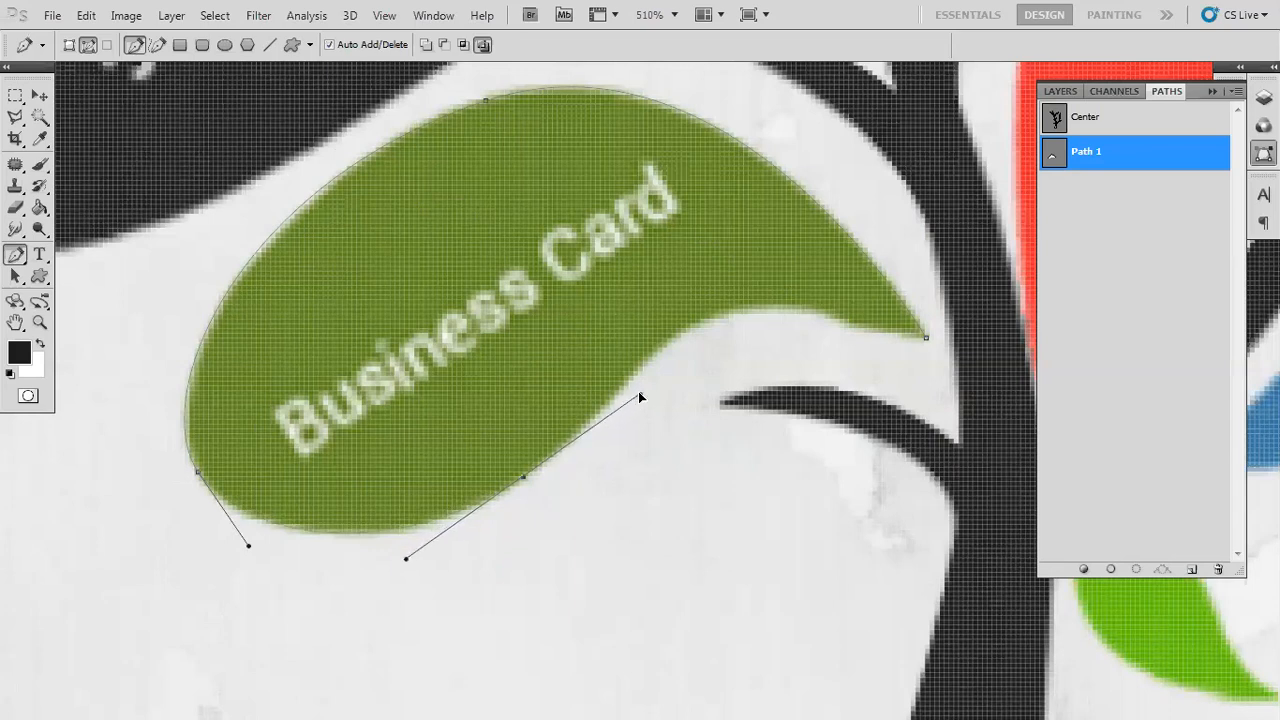
drag(644, 285, 565, 256)
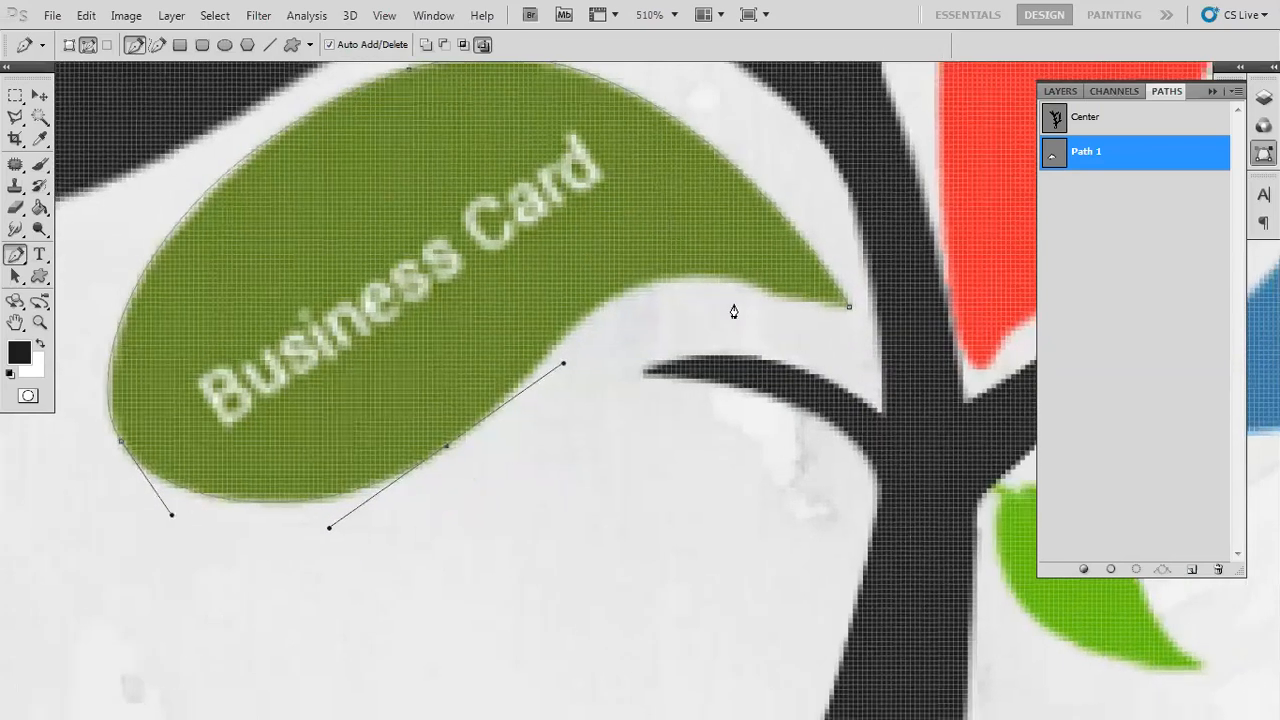
drag(848, 313, 1103, 394)
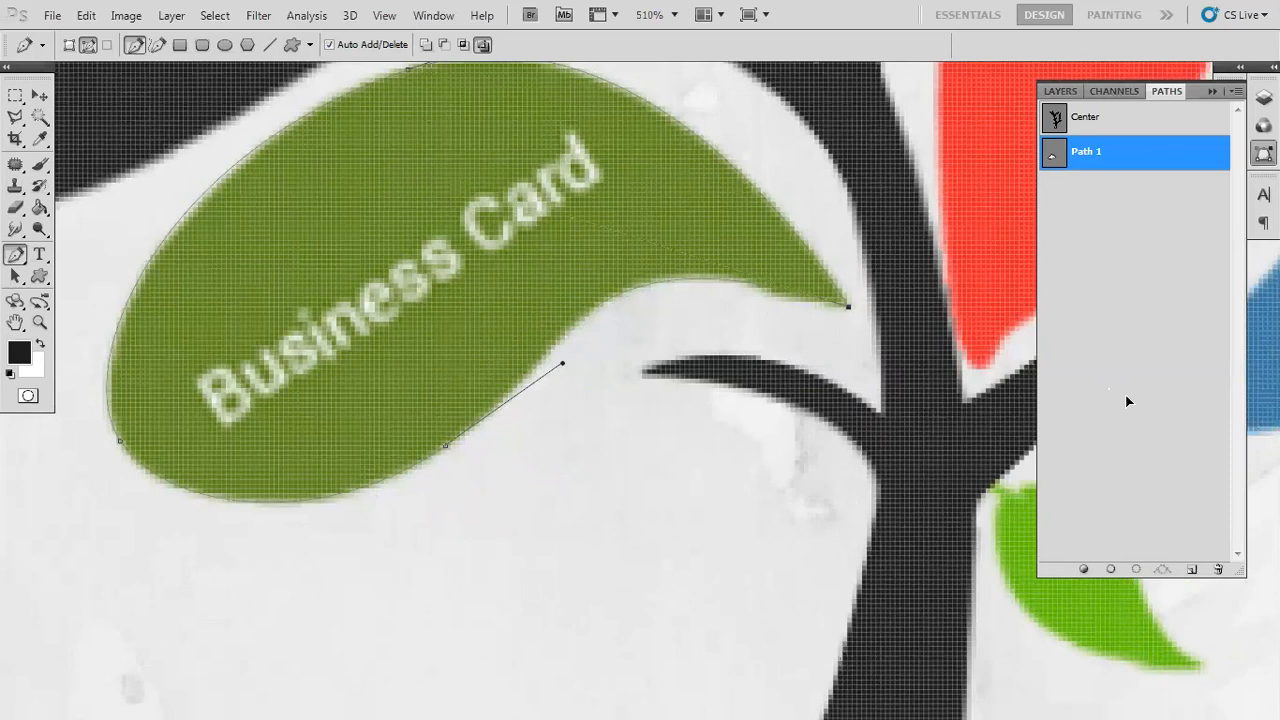
drag(1127, 399, 1127, 399)
Load the Business Card leaf path as a selection and add a new layer above the tree layer, keeping the Background visible
key(ctrl+minus)
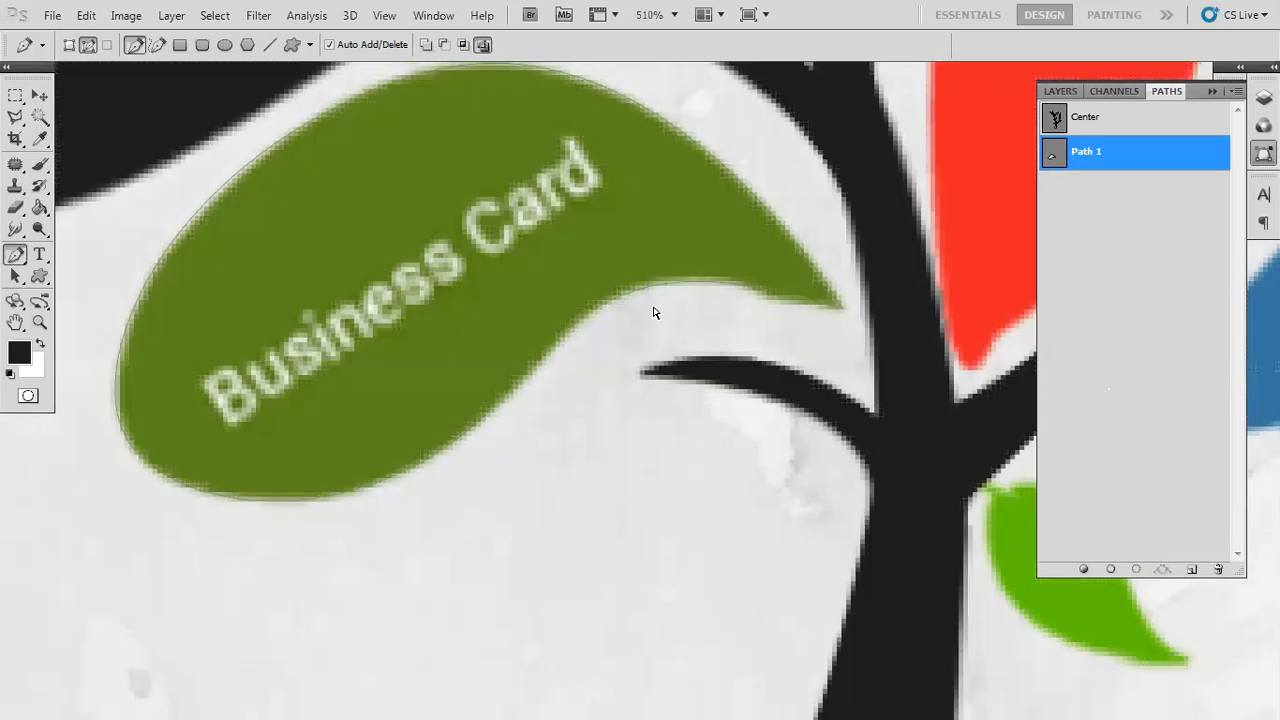
key(ctrl+minus)
key(ctrl+minus)
key(ctrl+Return)
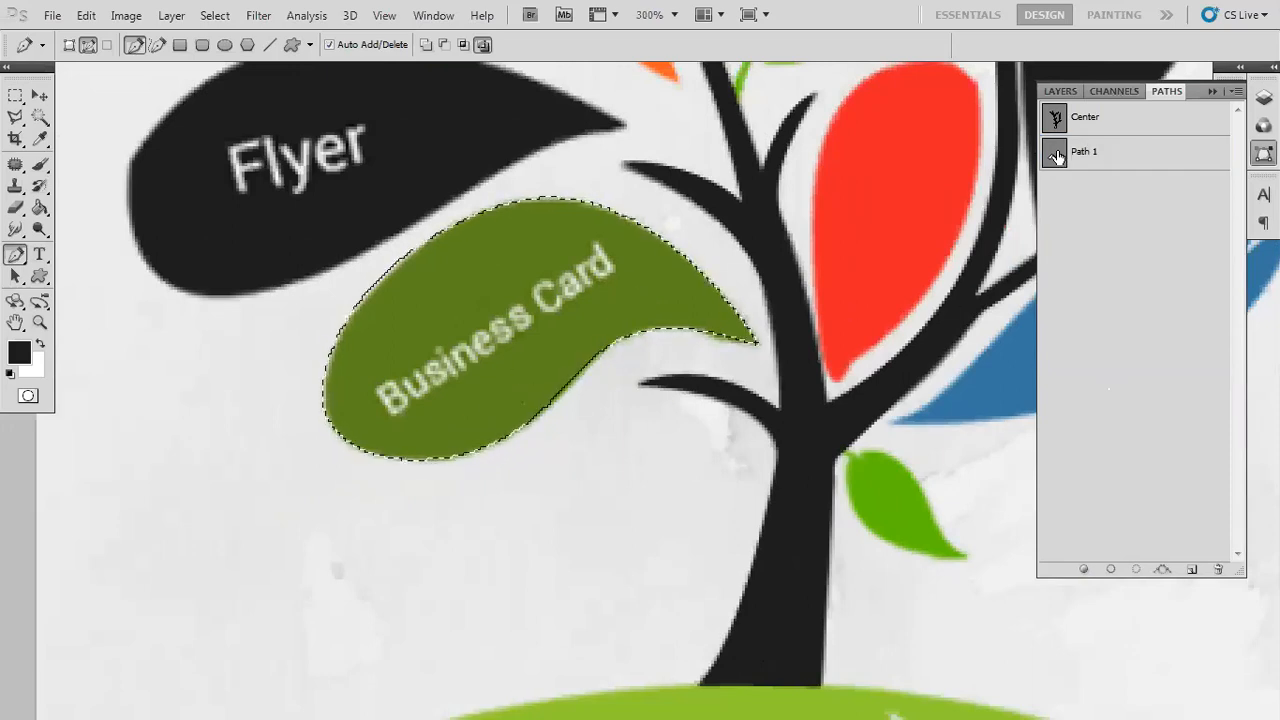
click(1061, 91)
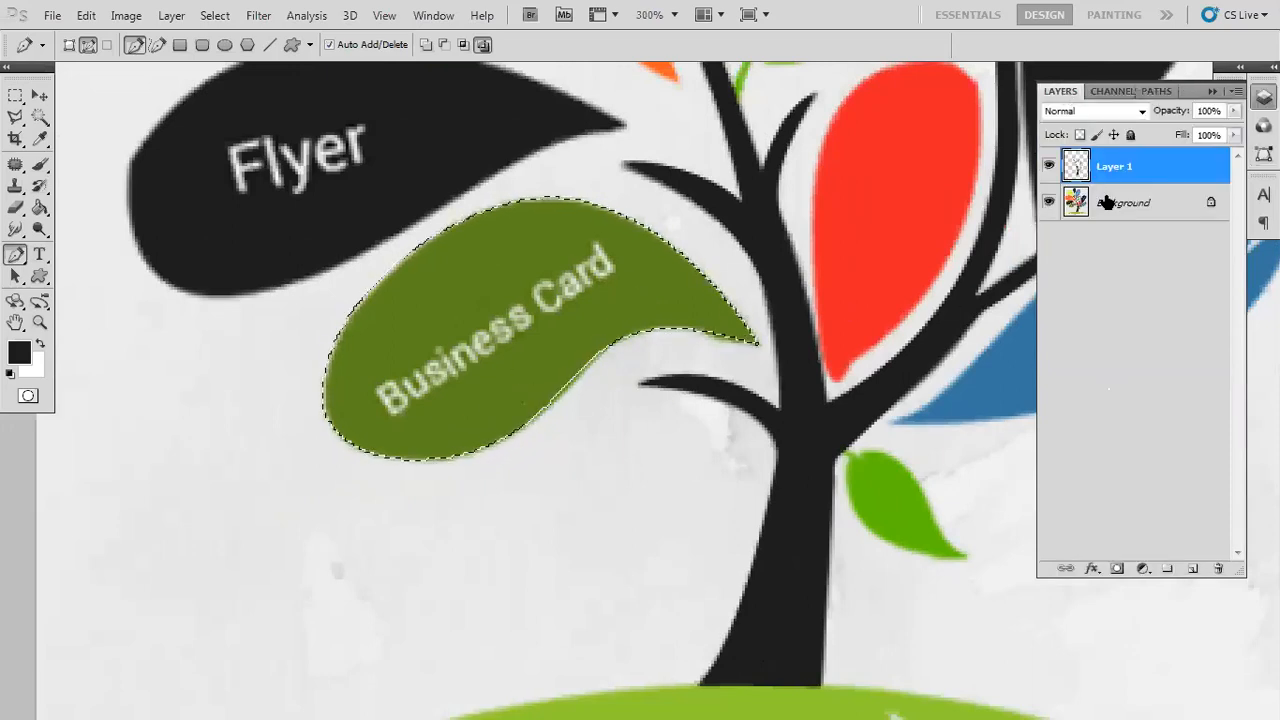
click(1048, 204)
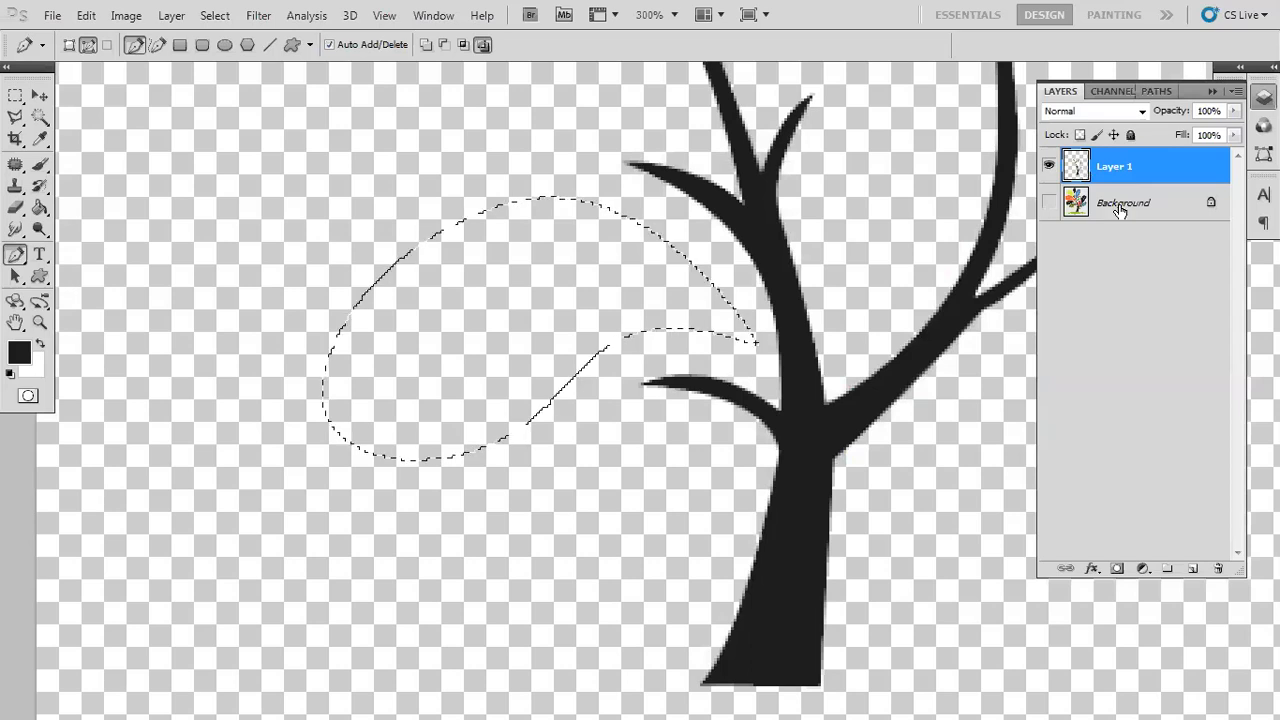
click(1191, 568)
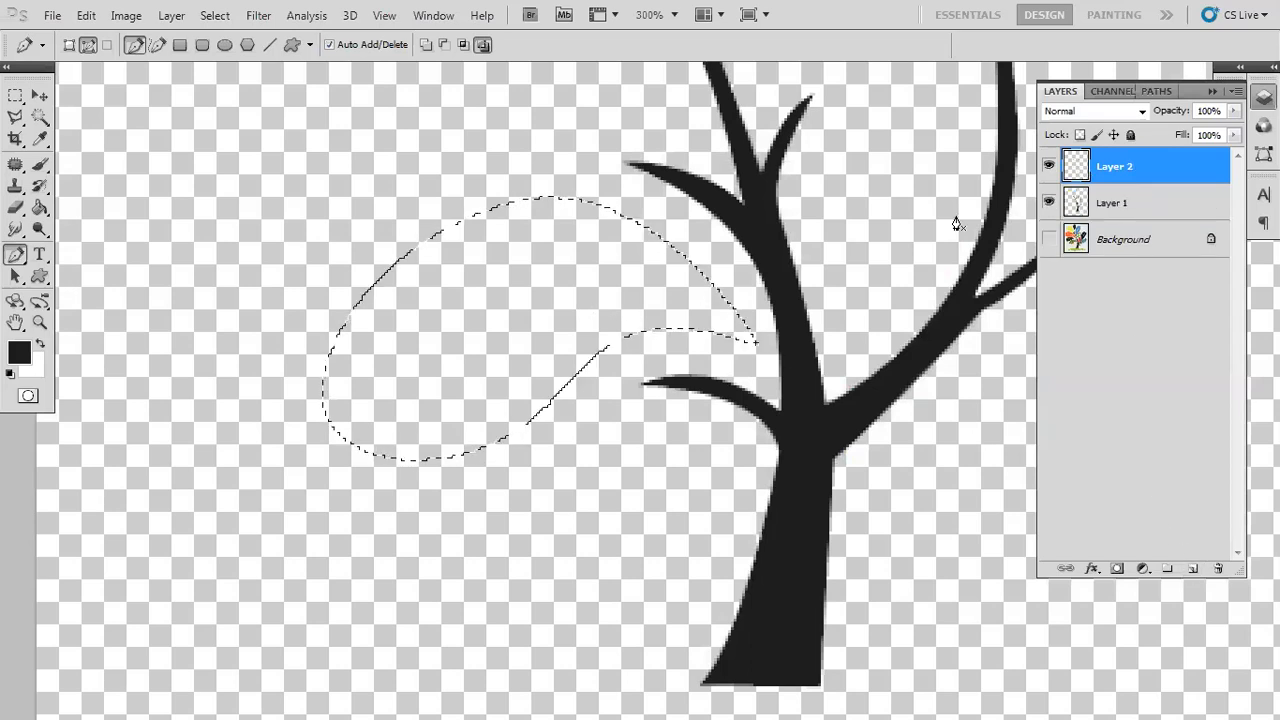
click(1049, 239)
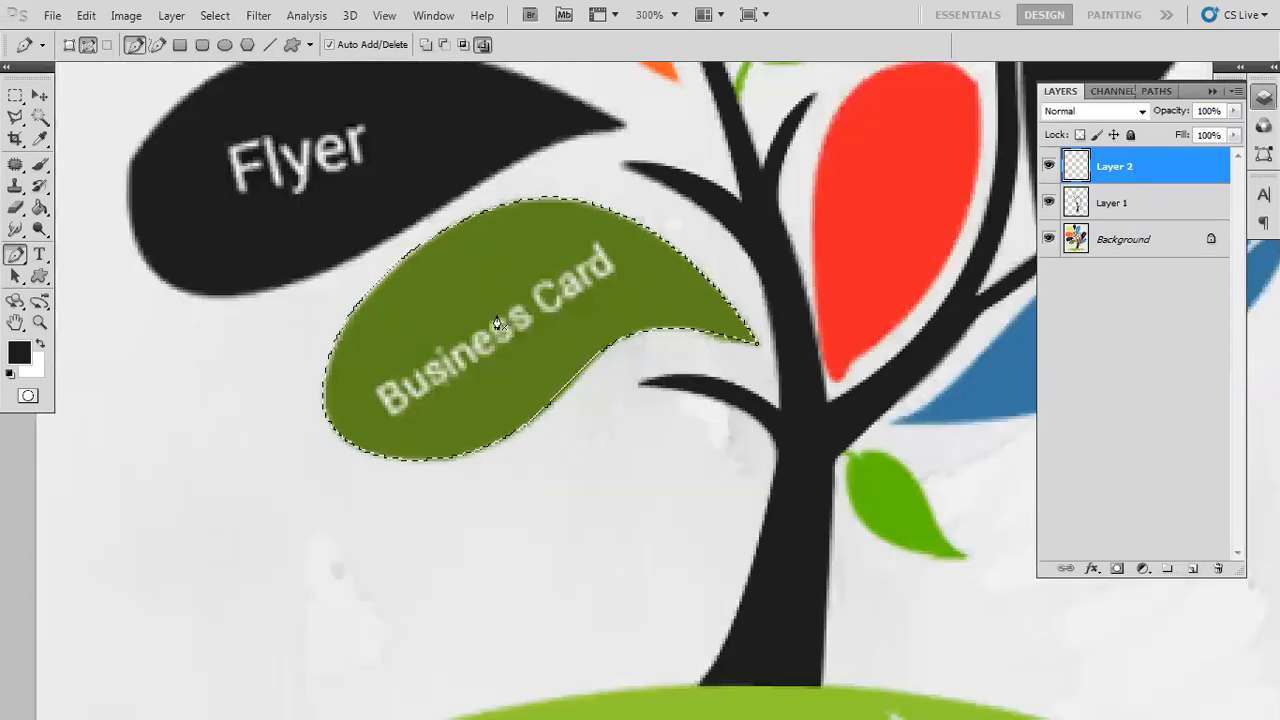
Sample the Business Card leaf's olive green, fill the selection with it on the new layer, and deselect
key(i)
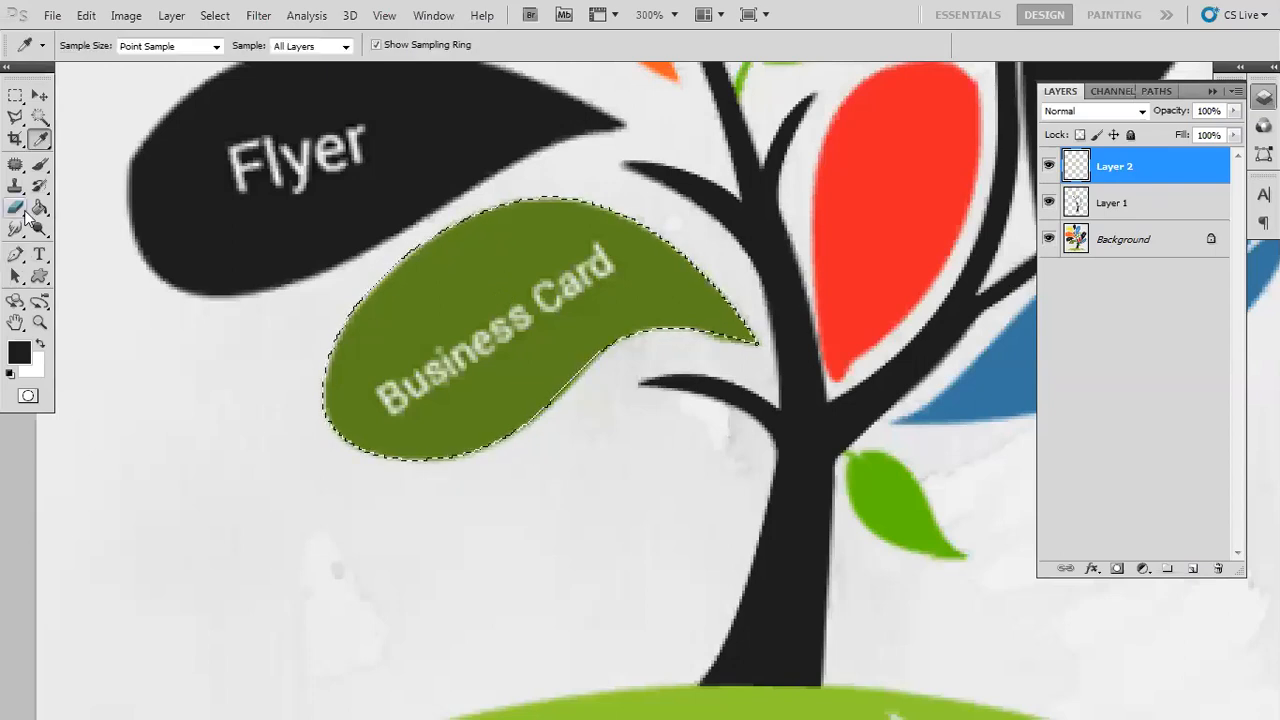
click(460, 277)
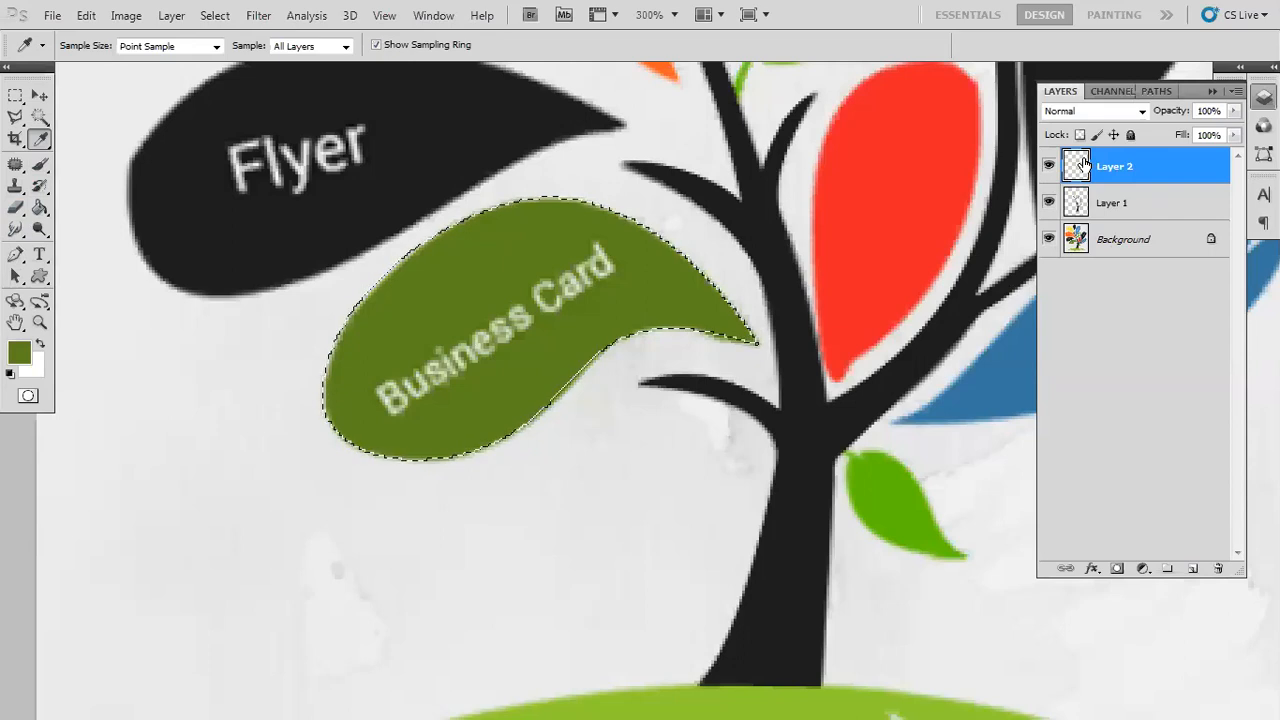
key(alt+BackSpace)
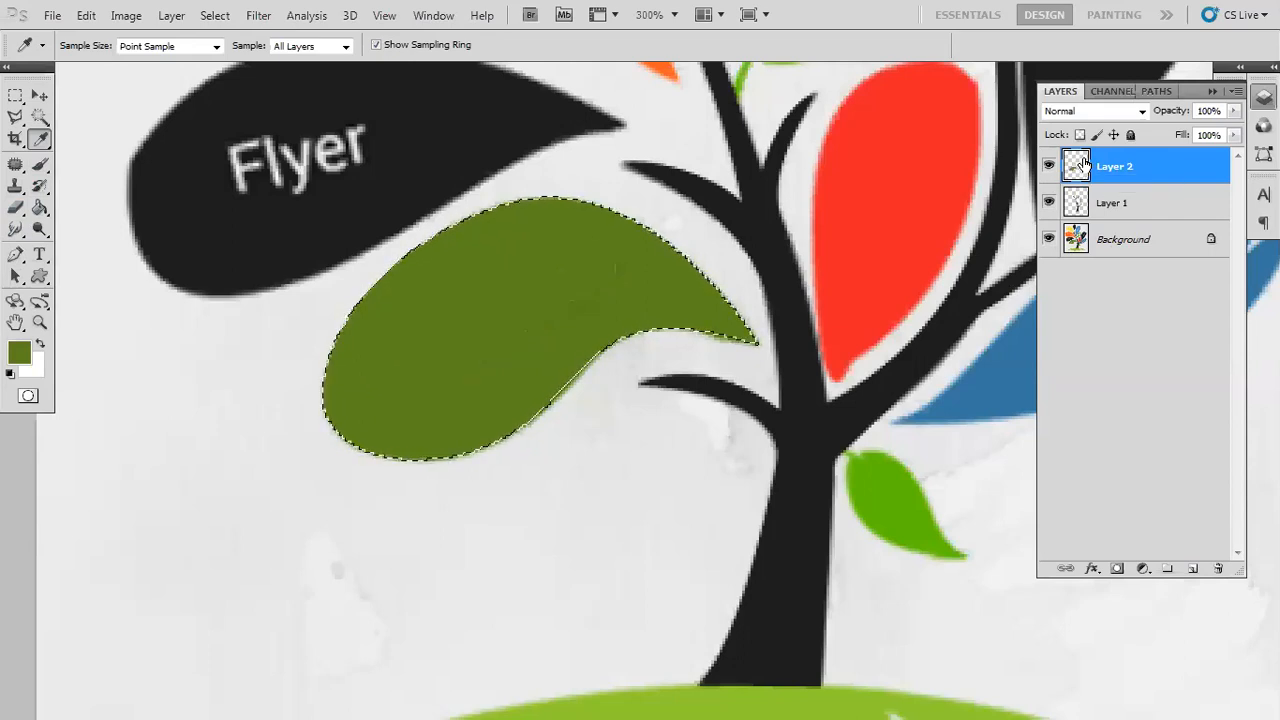
key(ctrl+d)
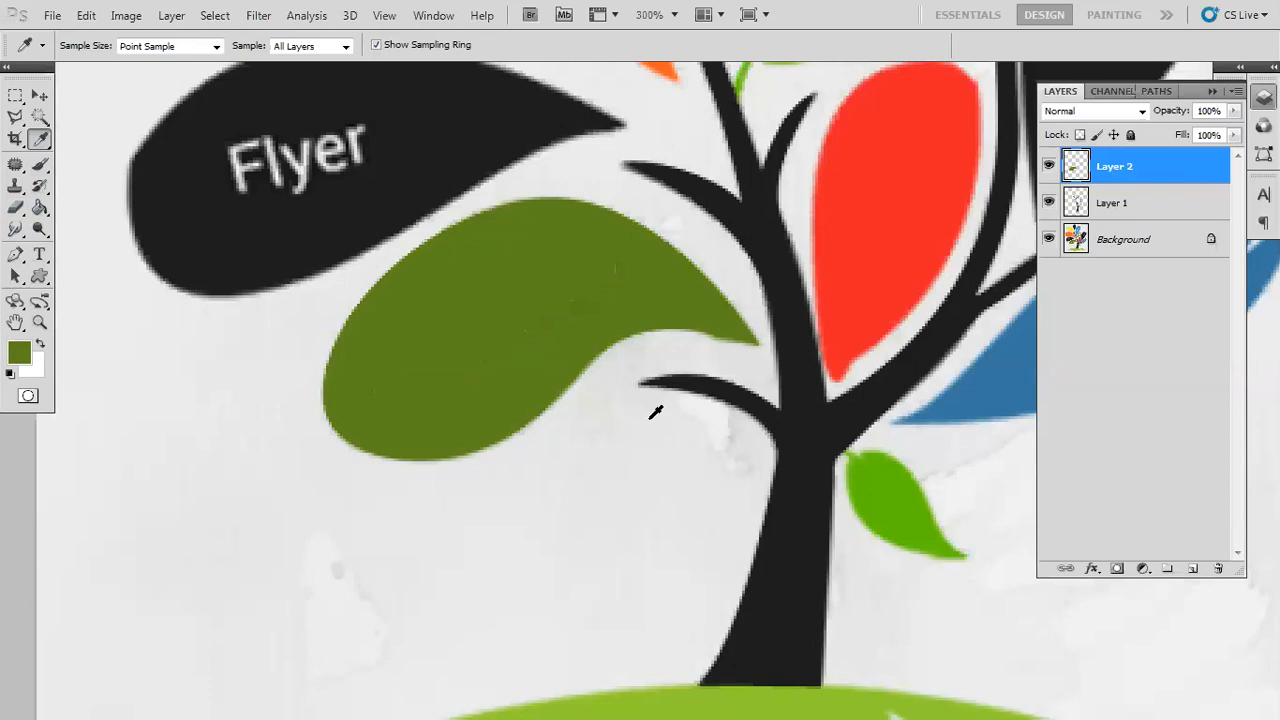
Hide the Background layer to check the filled green leaf beside the tree, and show the layer again
click(40, 95)
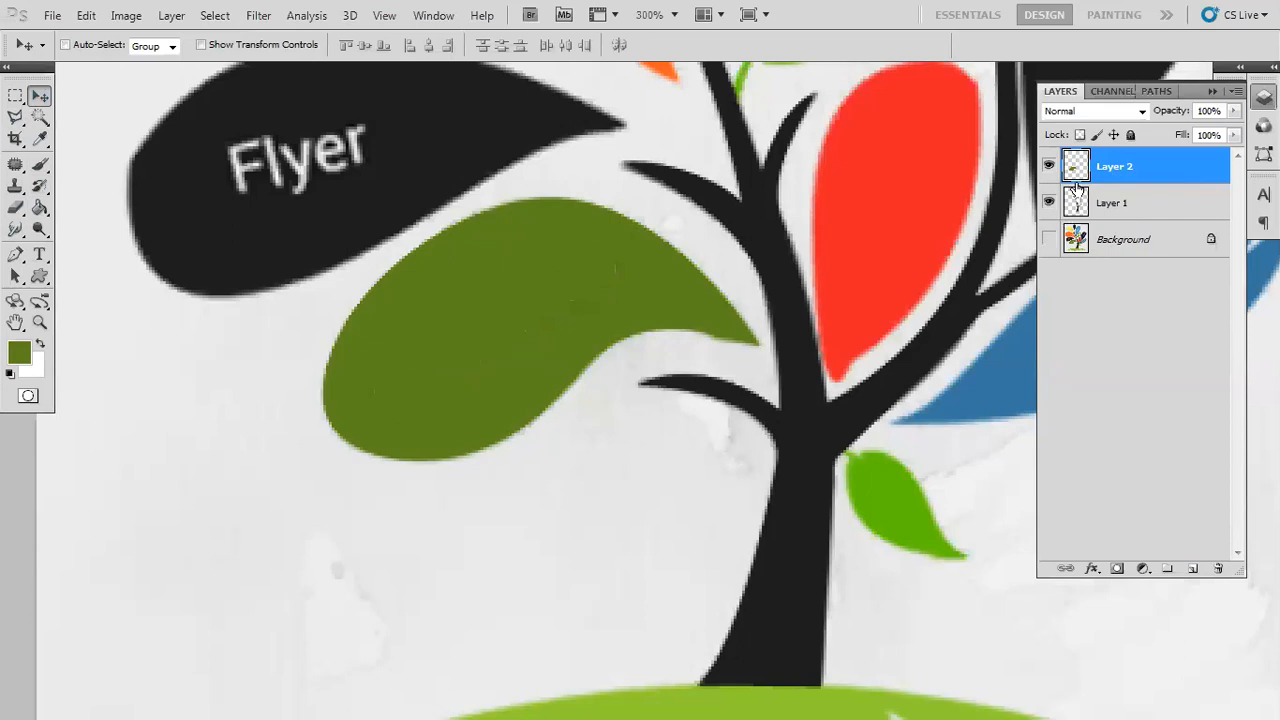
click(1048, 239)
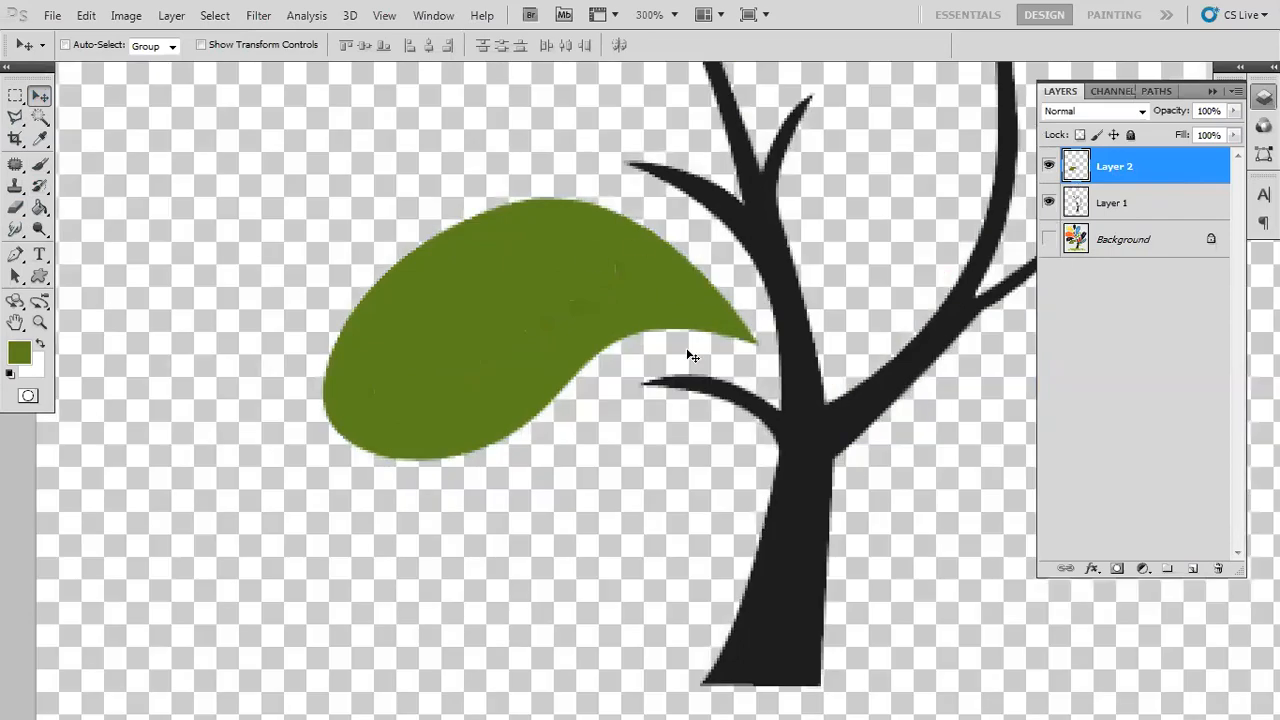
key(ctrl+minus)
key(ctrl+minus)
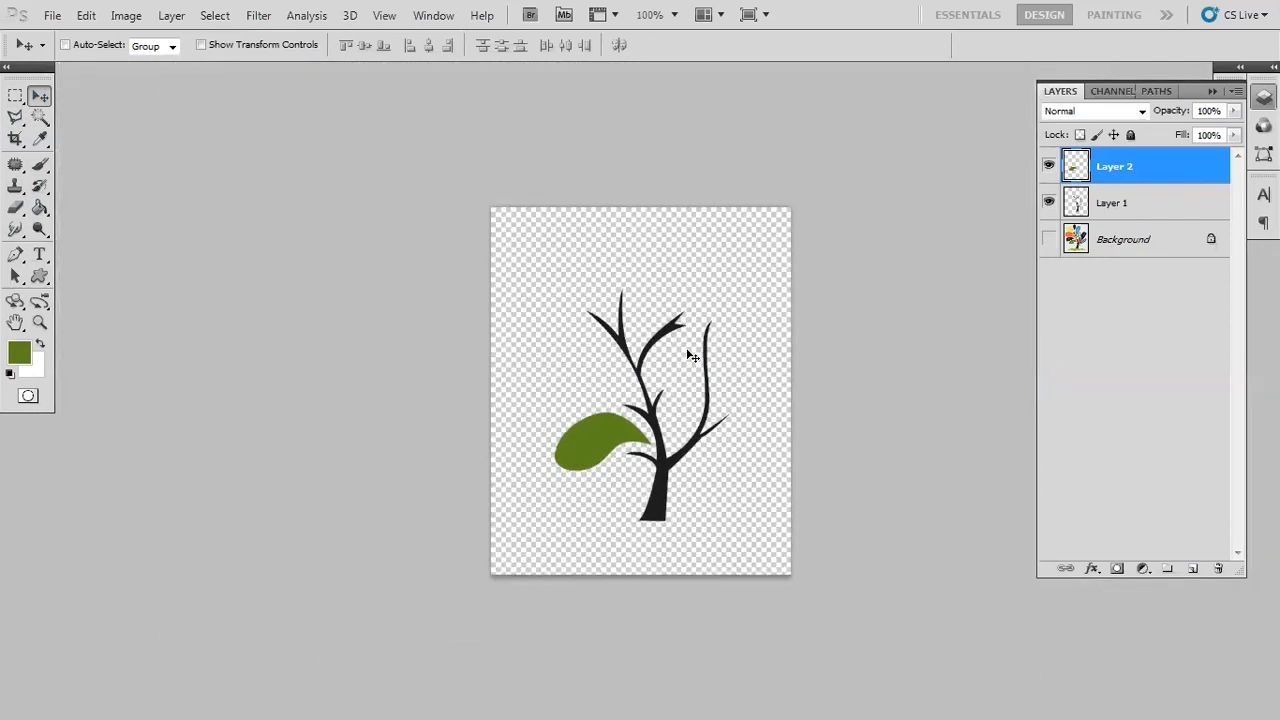
key(ctrl+minus)
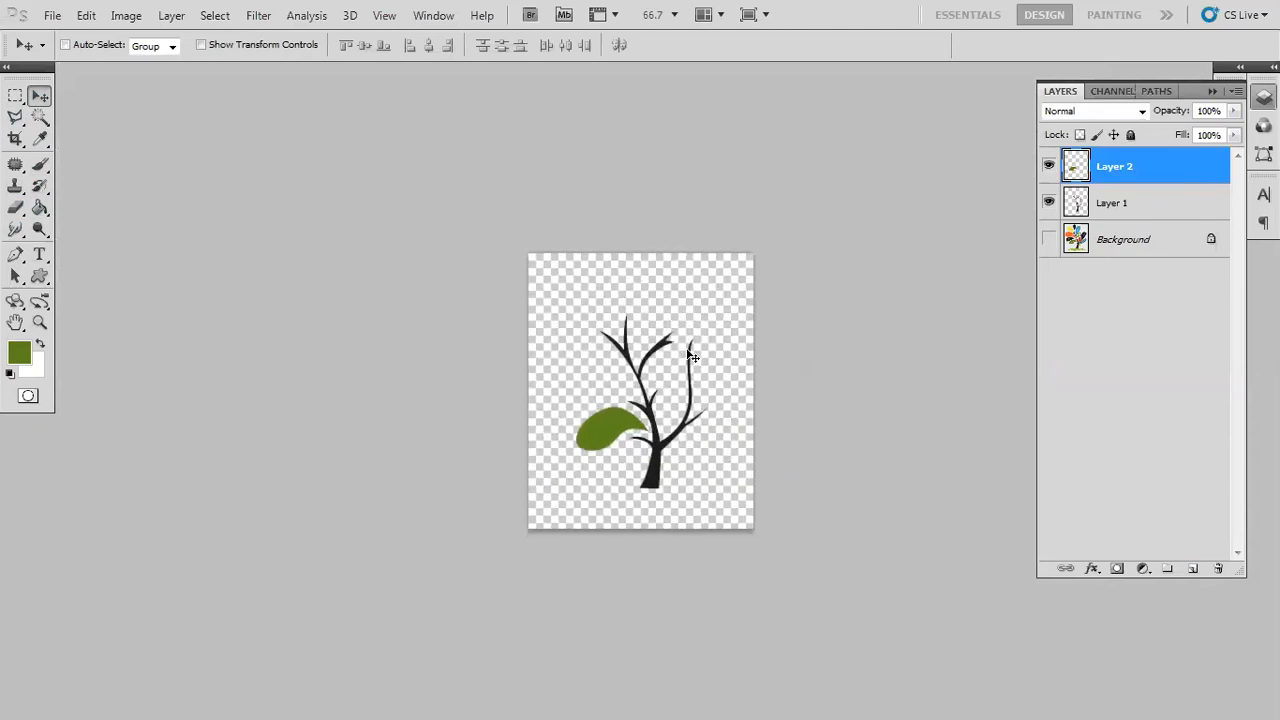
key(ctrl+plus)
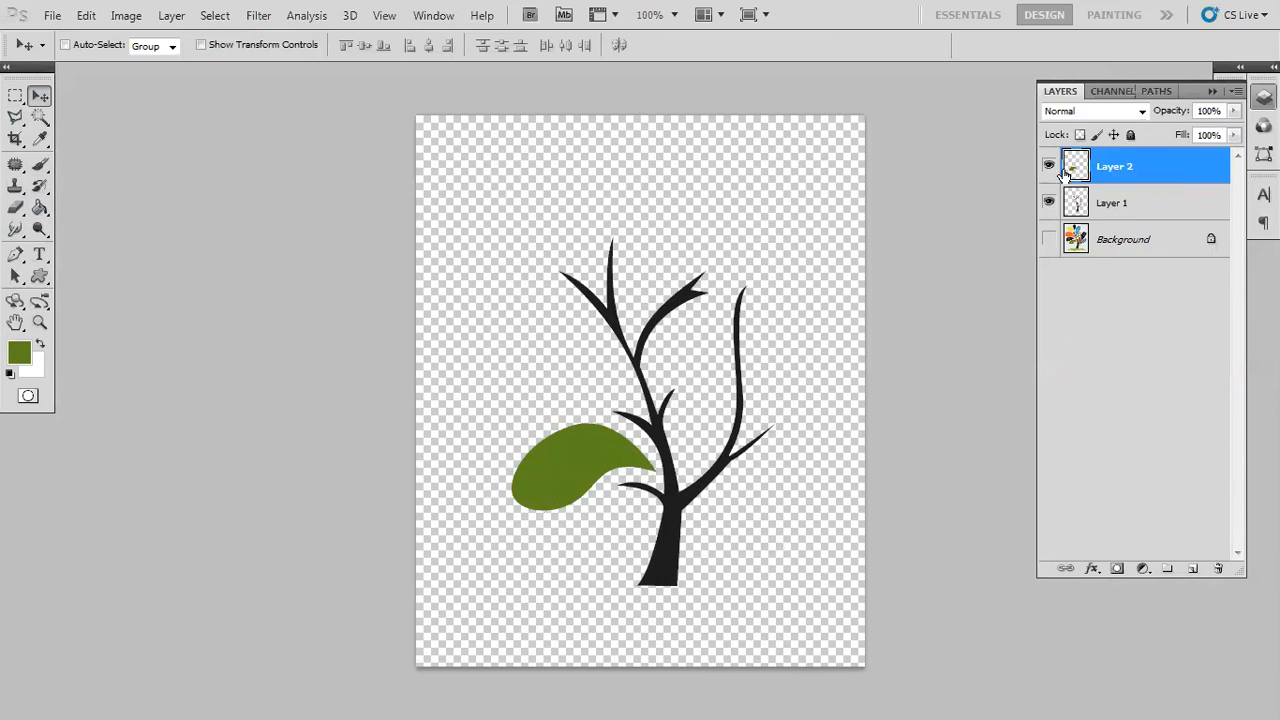
click(1049, 240)
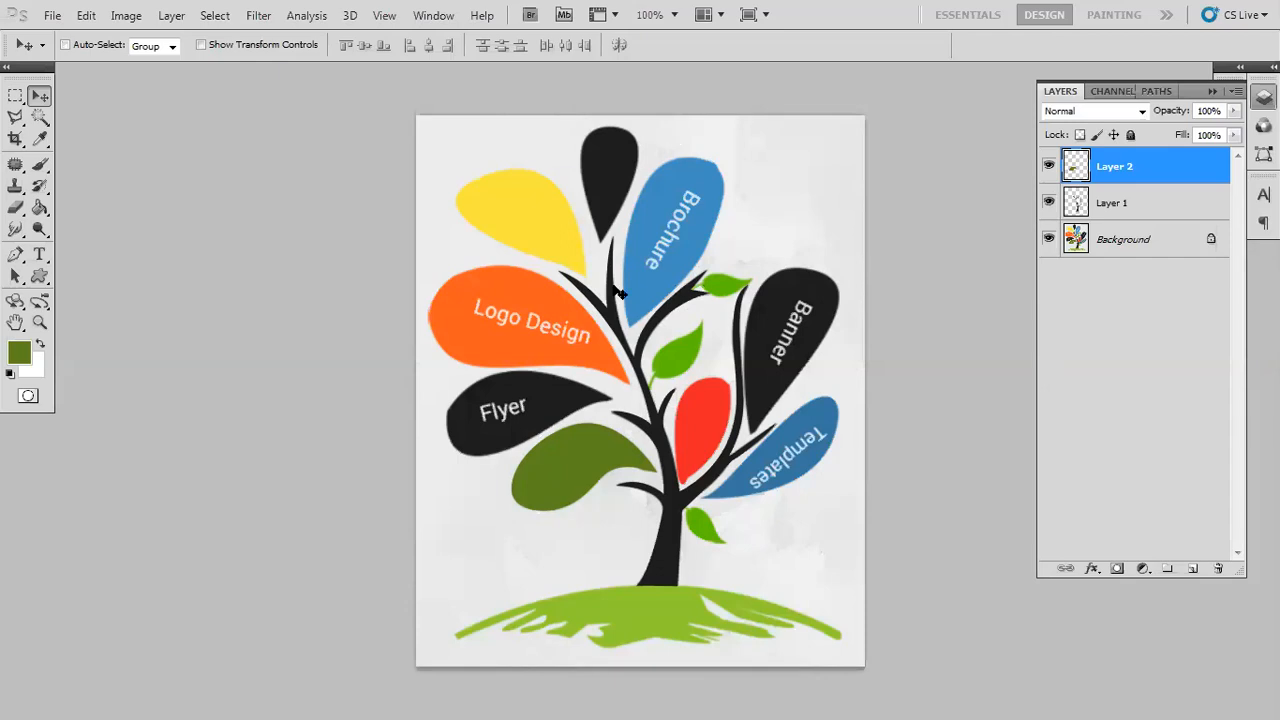
Create a new empty path for the Flyer leaf, separate from the Business Card leaf's path
key(ctrl+plus)
key(ctrl+plus)
key(space)
drag(413, 392, 684, 390)
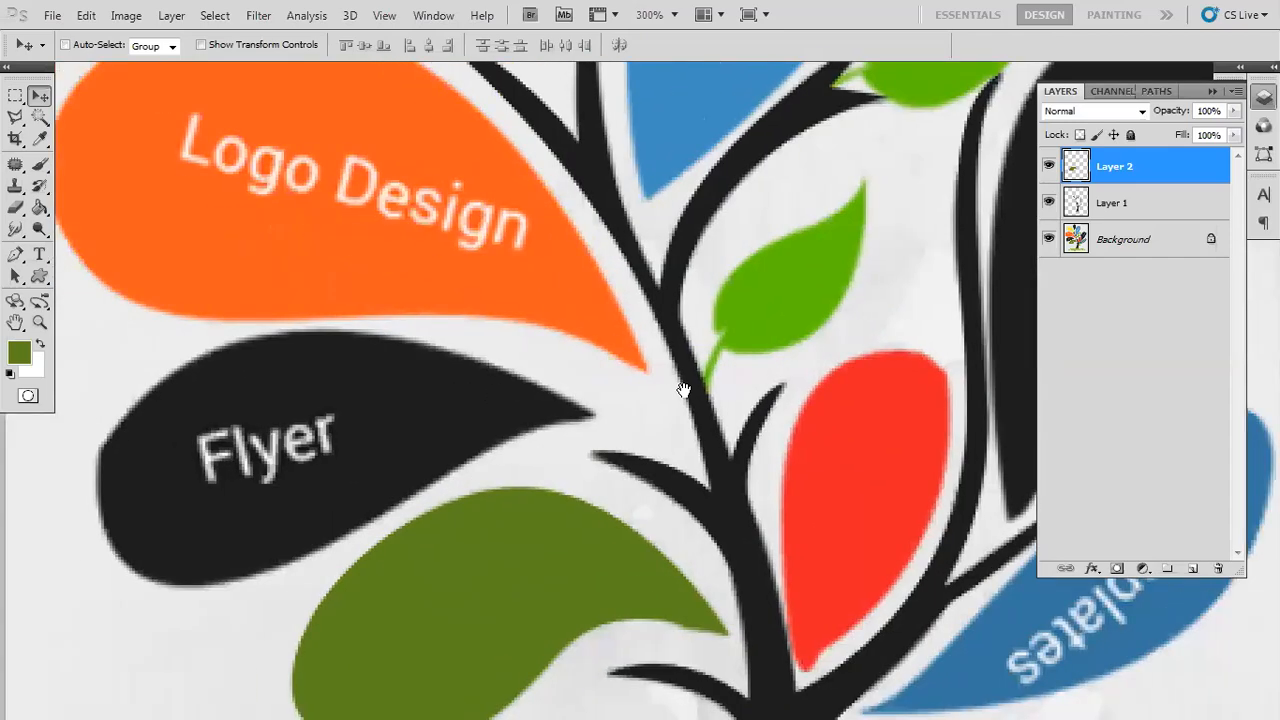
click(1146, 88)
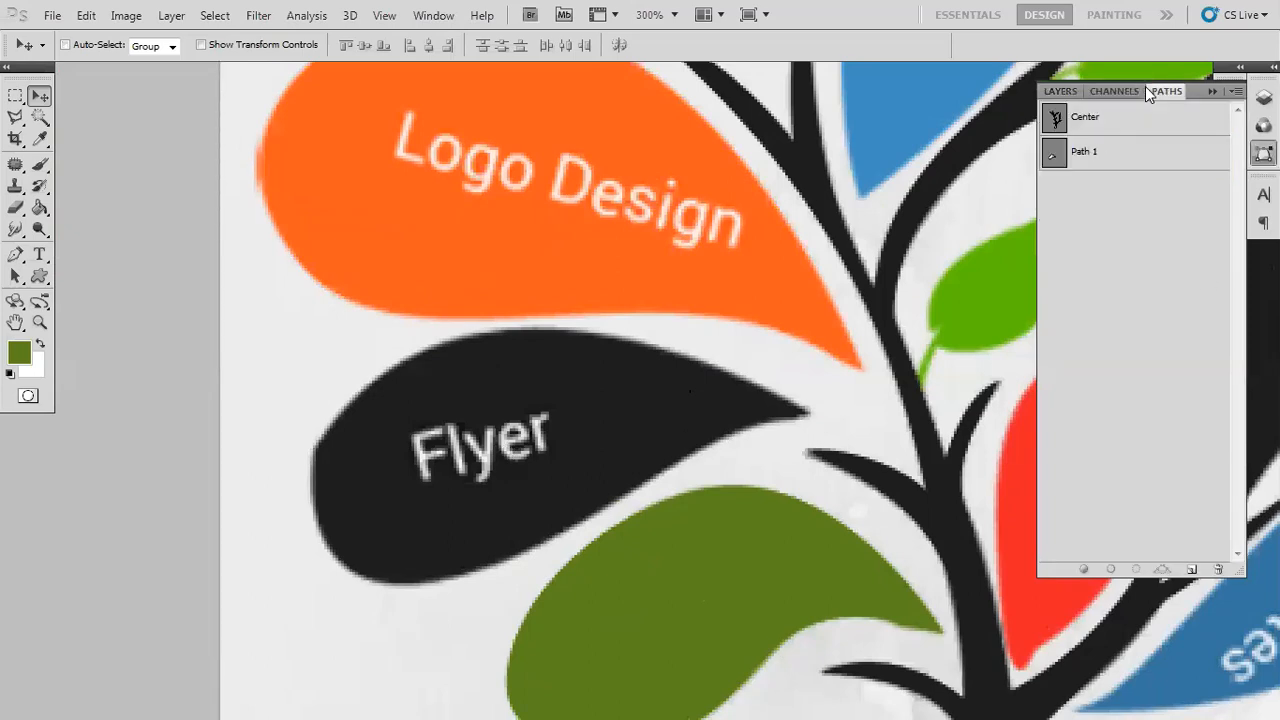
click(1191, 569)
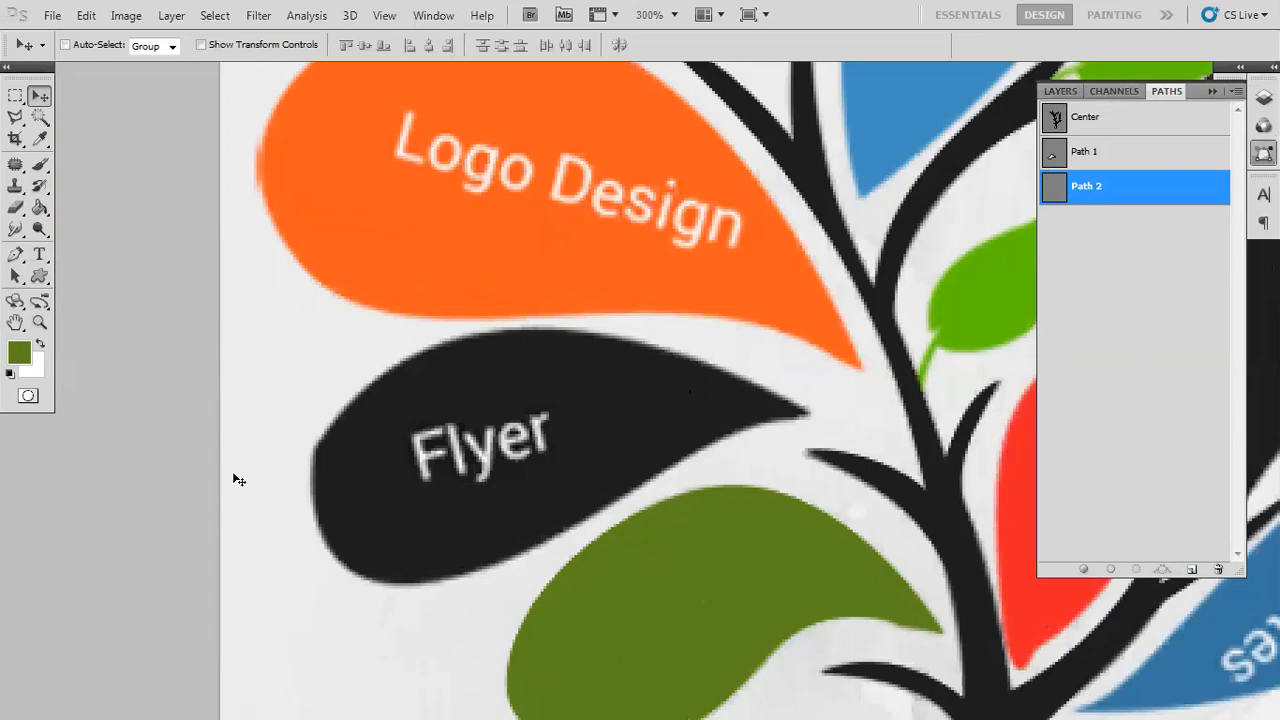
Trace the black Flyer leaf with a closed curved Pen path that starts and ends at its pointed tip
click(15, 255)
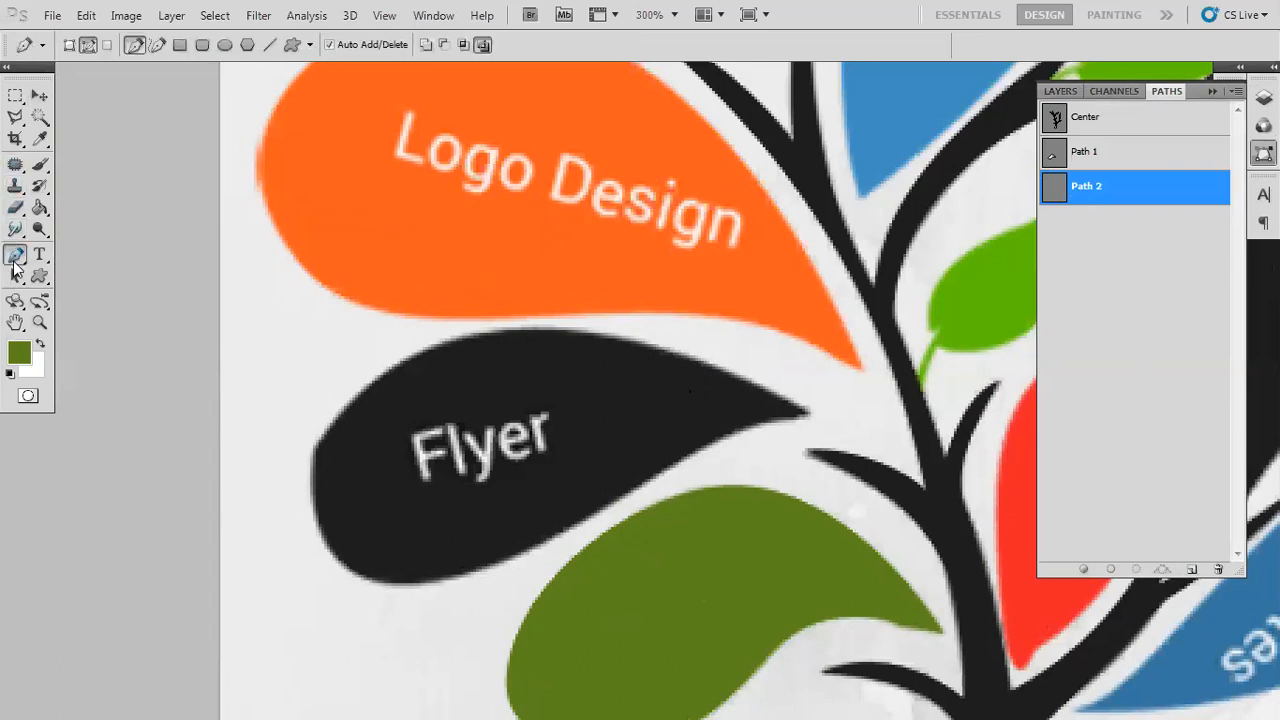
click(810, 413)
drag(452, 347, 311, 394)
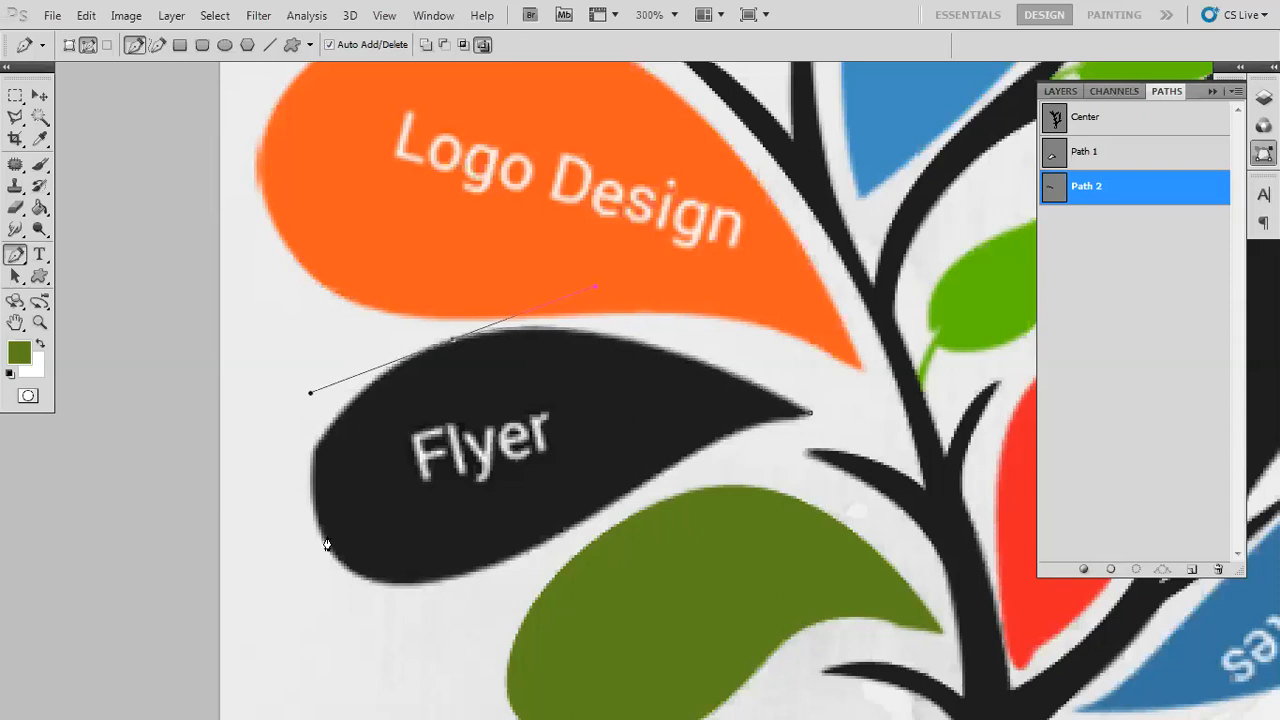
drag(323, 541, 350, 592)
drag(510, 560, 610, 521)
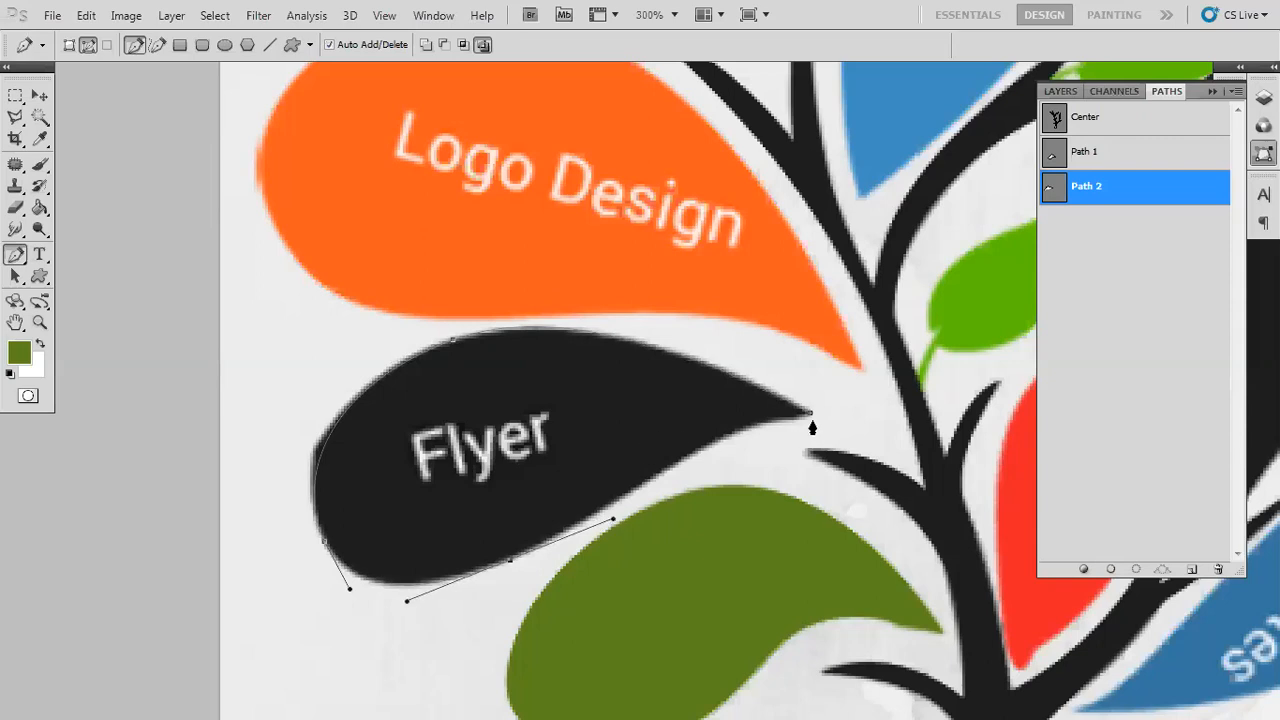
drag(810, 413, 932, 403)
key(Escape)
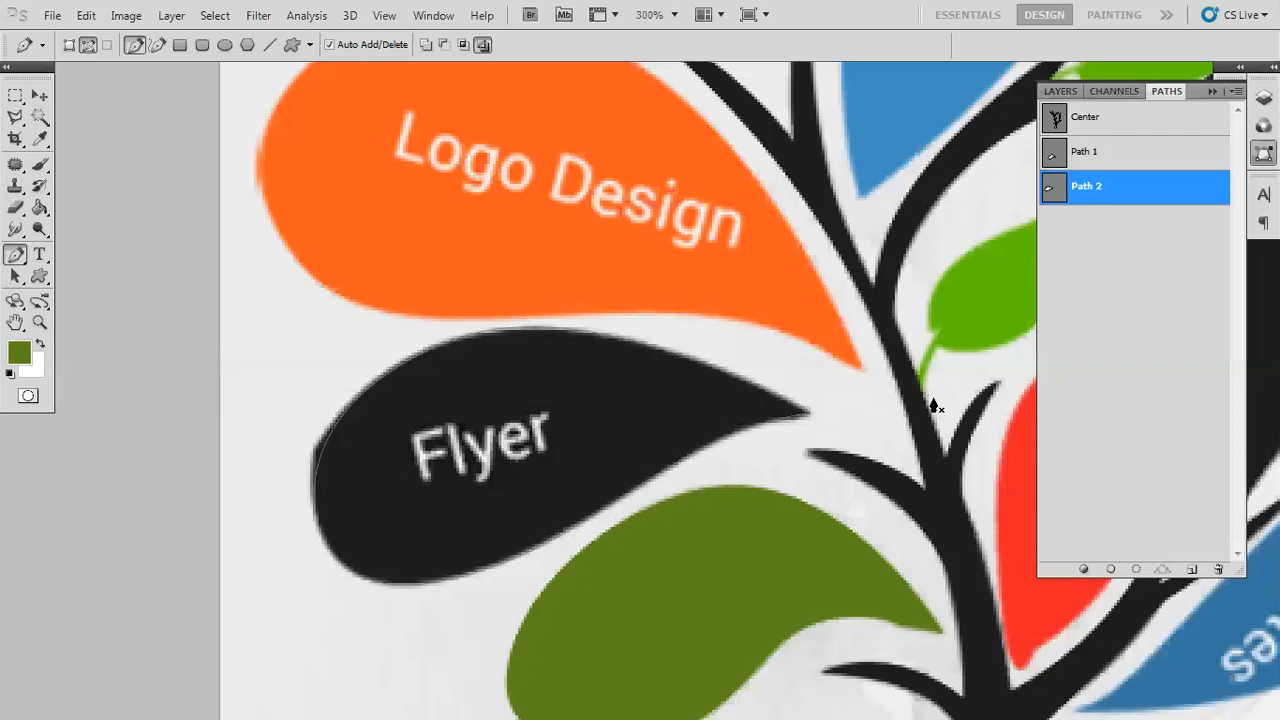
Load the Flyer leaf path as a selection and add a new layer above the green leaf's layer
key(ctrl+Return)
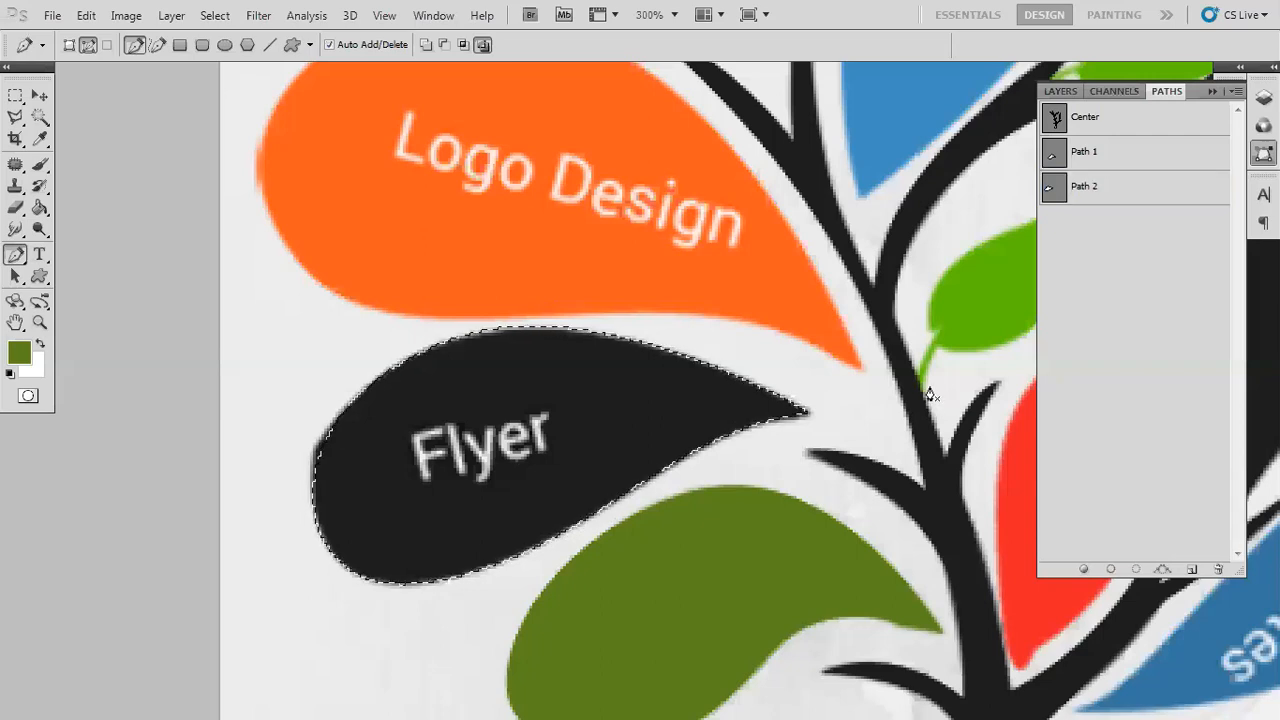
click(1074, 92)
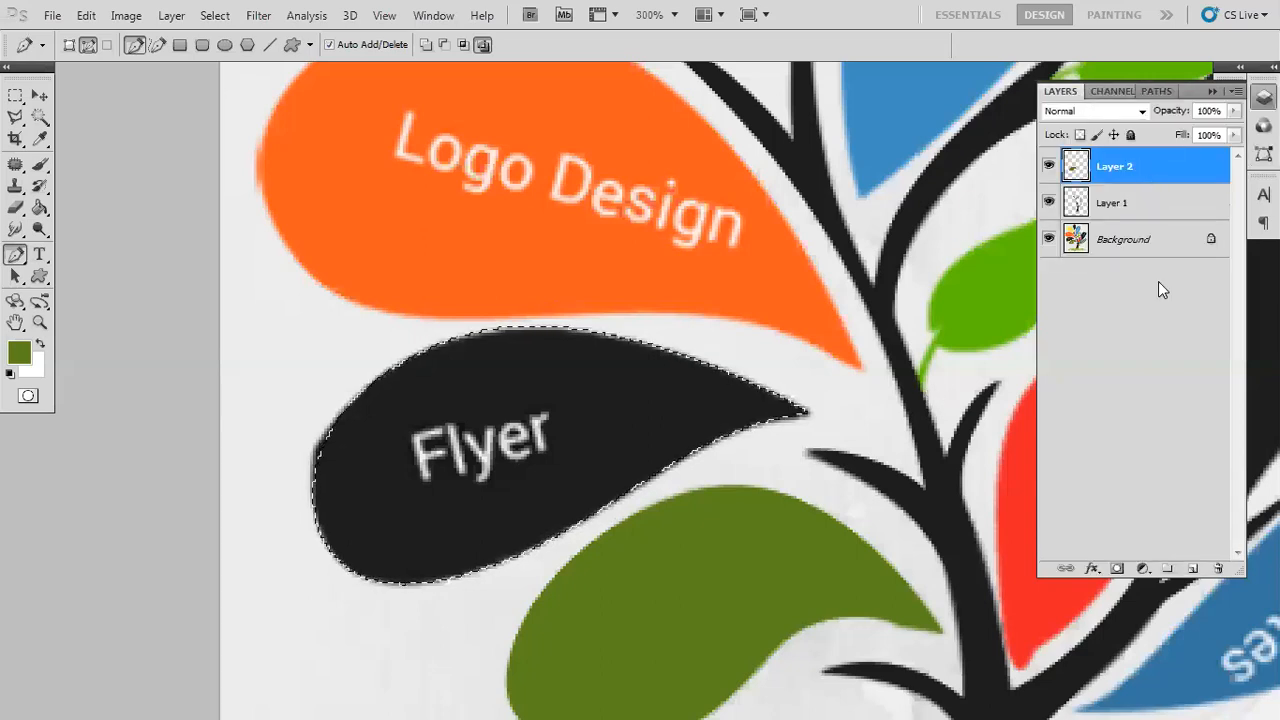
click(1192, 568)
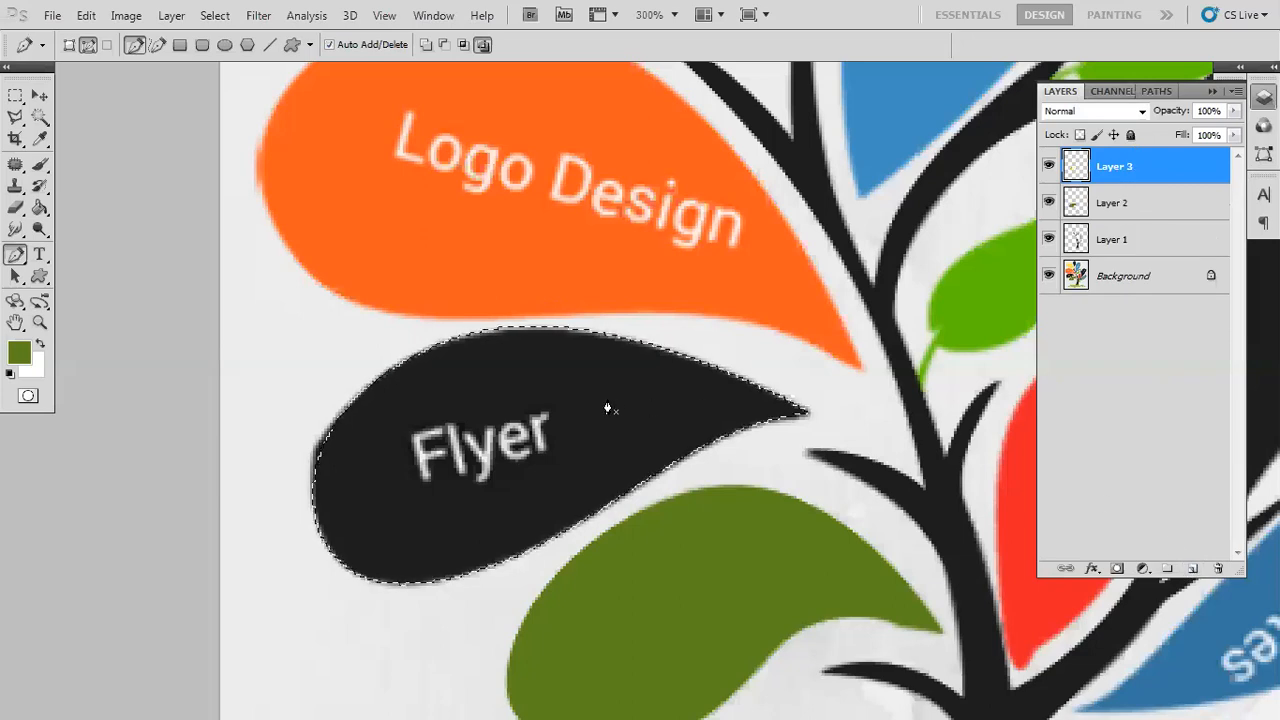
Sample the Flyer leaf's black, fill the selected leaf with it on the new layer, and deselect
key(i)
click(613, 393)
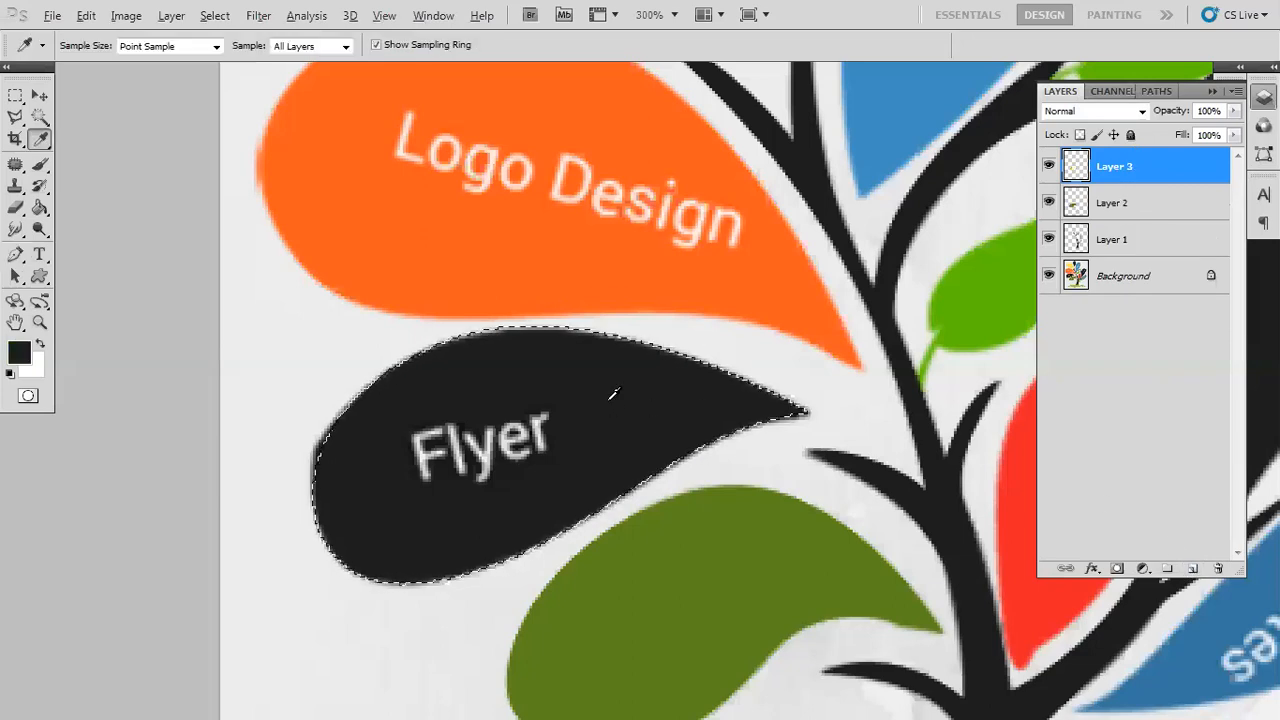
key(alt+BackSpace)
key(ctrl+d)
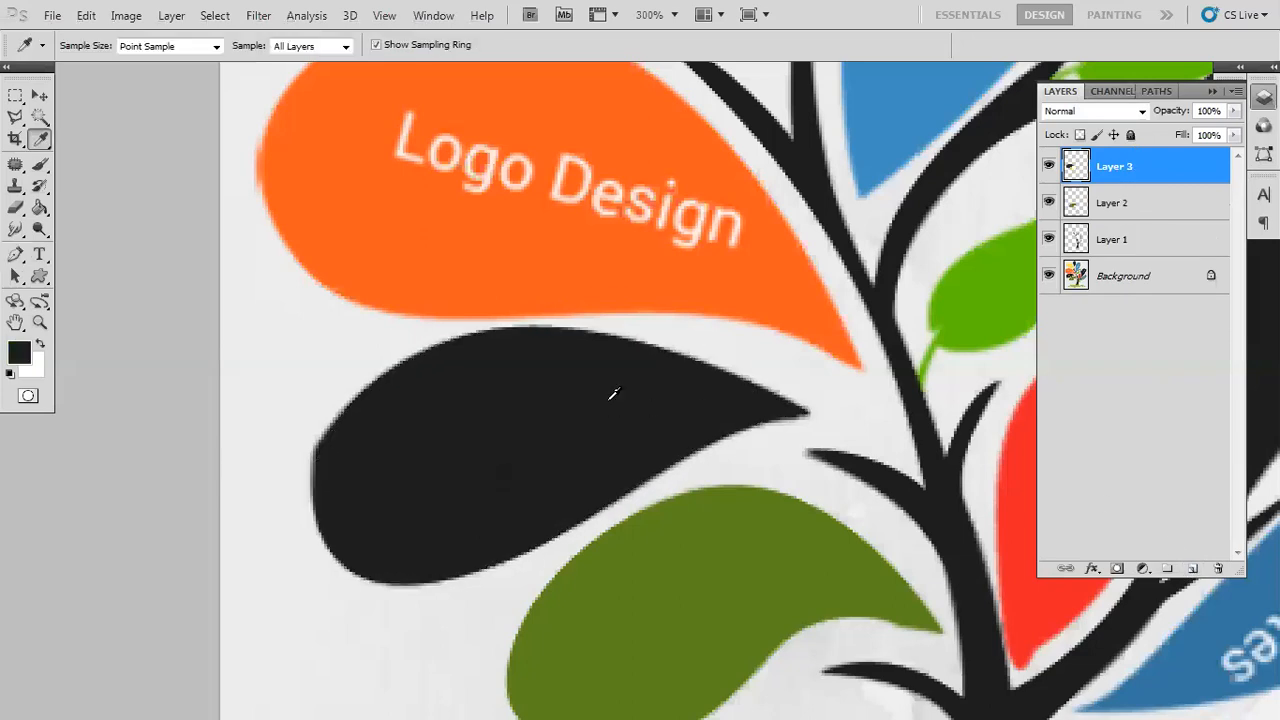
Hide the Background layer to check the filled black Flyer leaf against the whole tree, and show the layer again
key(v)
click(1048, 276)
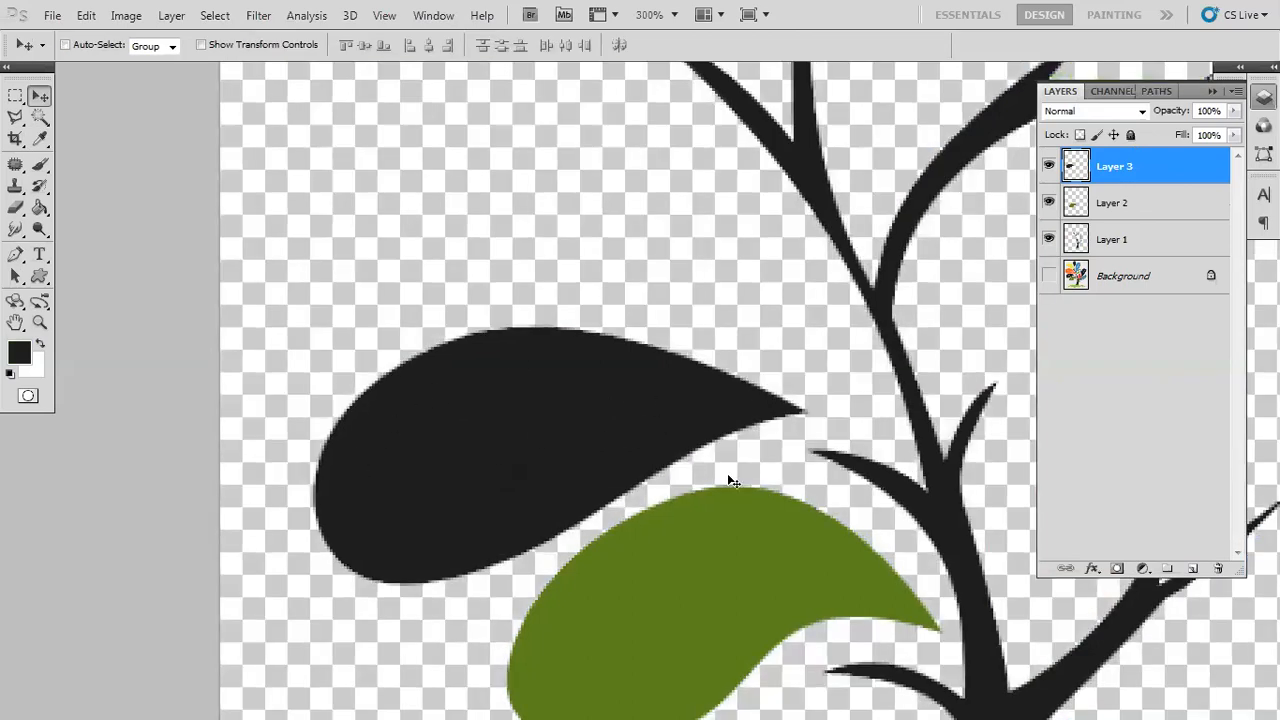
key(ctrl+0)
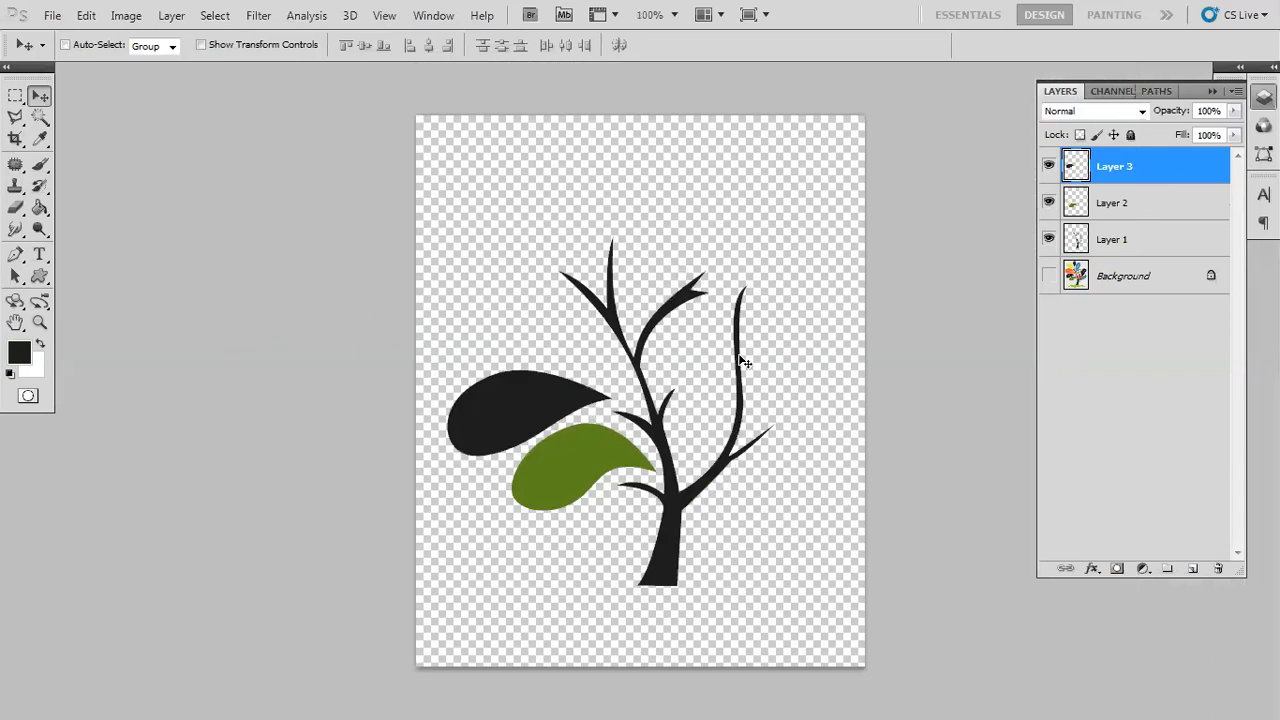
click(1048, 276)
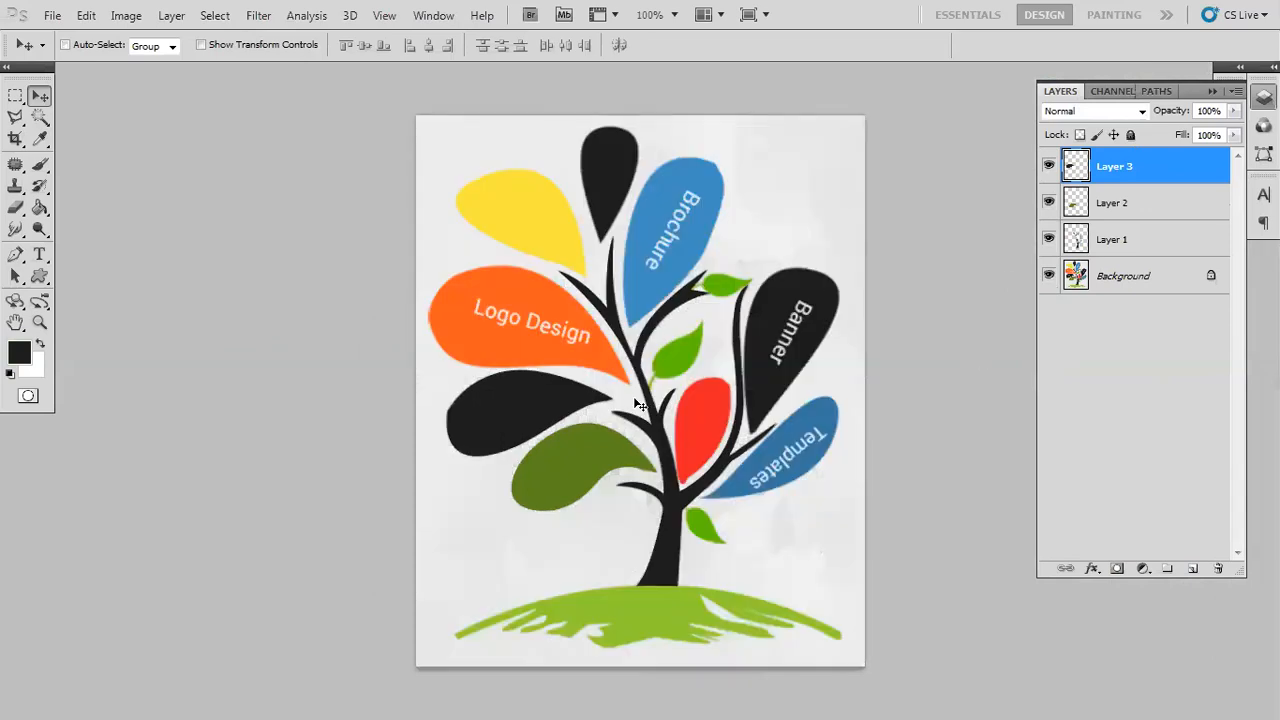
Create a new empty path for the orange Logo Design leaf, separate from the Flyer leaf's path
key(ctrl+plus)
key(ctrl+plus)
key(ctrl+plus)
drag(638, 404, 766, 434)
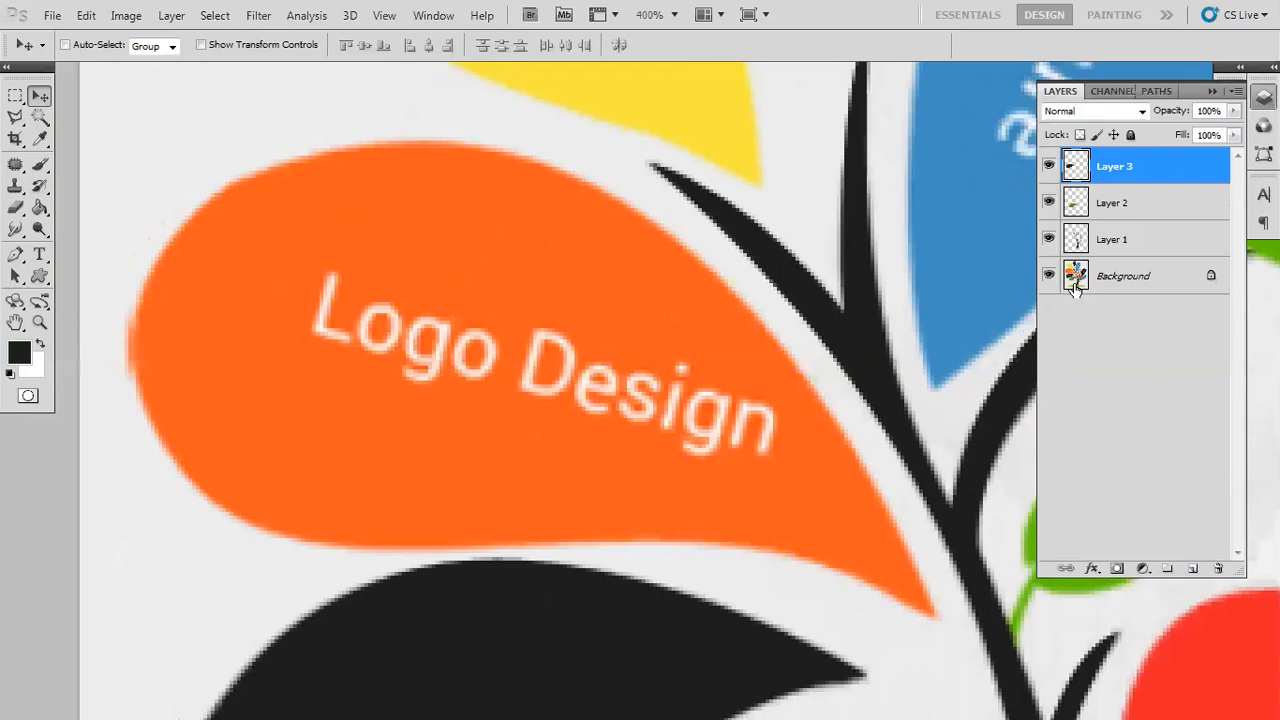
click(1164, 91)
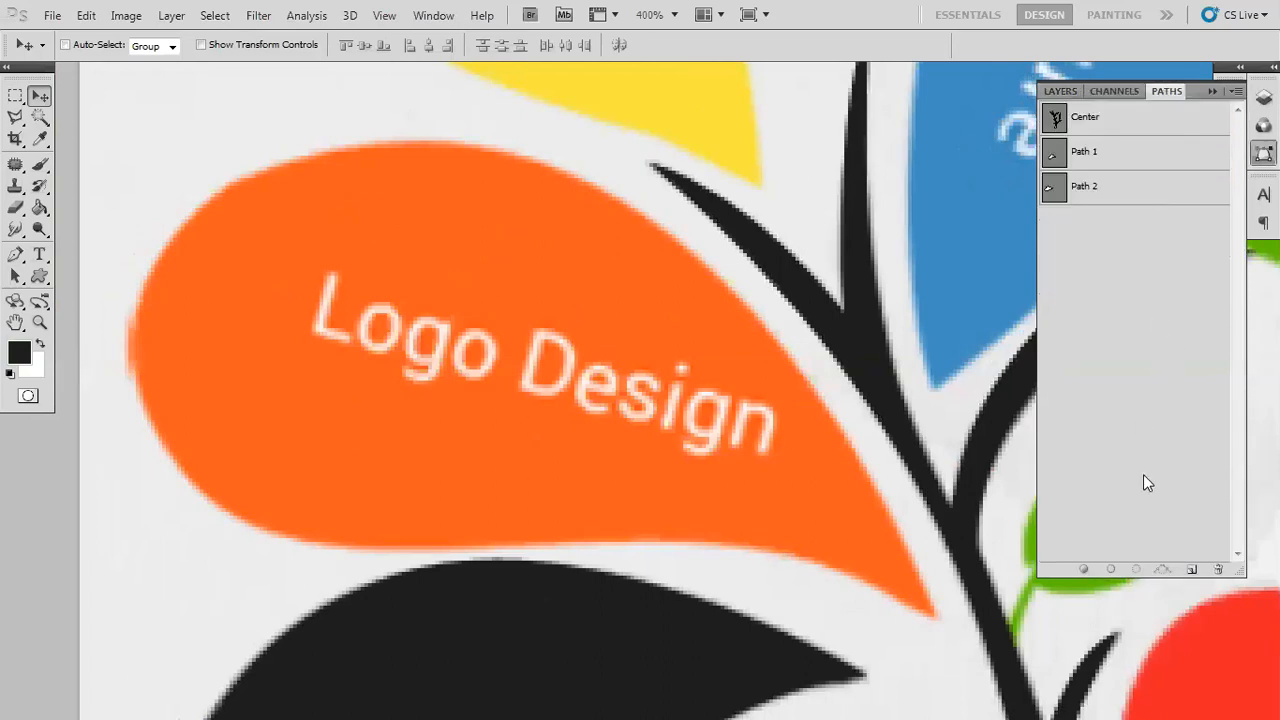
click(1192, 570)
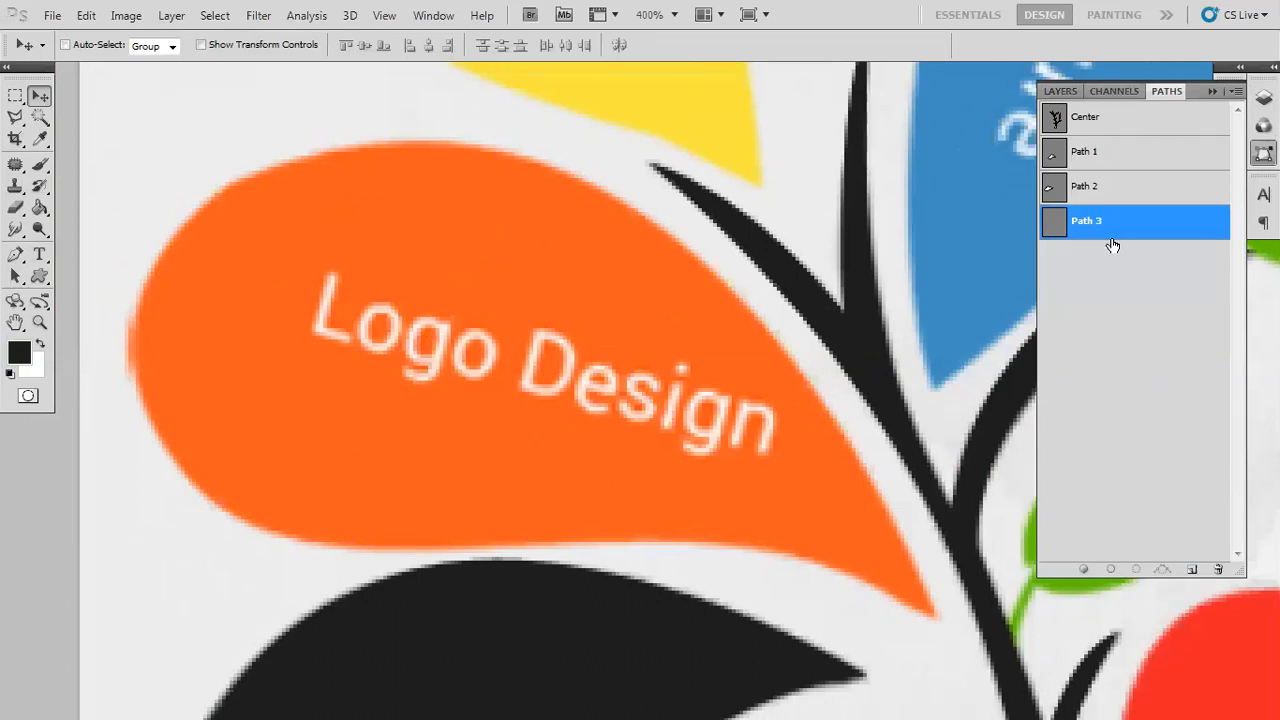
Trace the orange Logo Design leaf with a closed curved Pen path that starts and ends at its pointed tip
key(p)
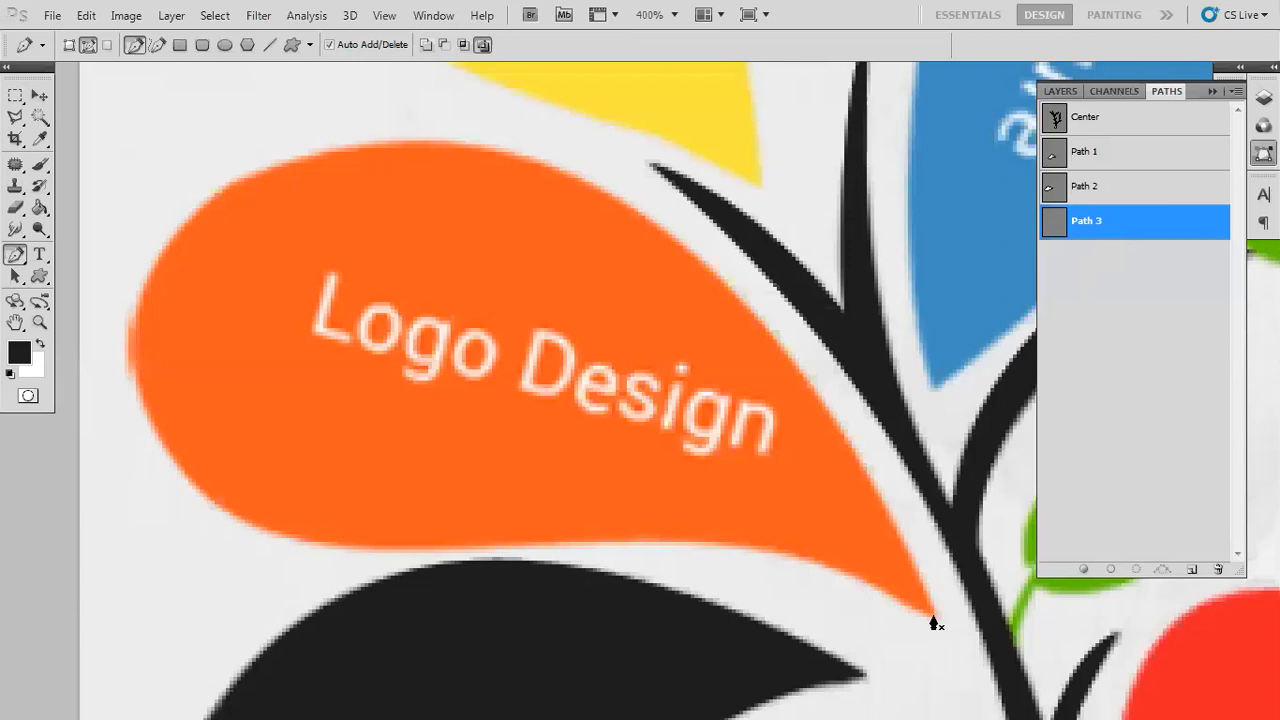
click(935, 617)
drag(387, 146, 210, 167)
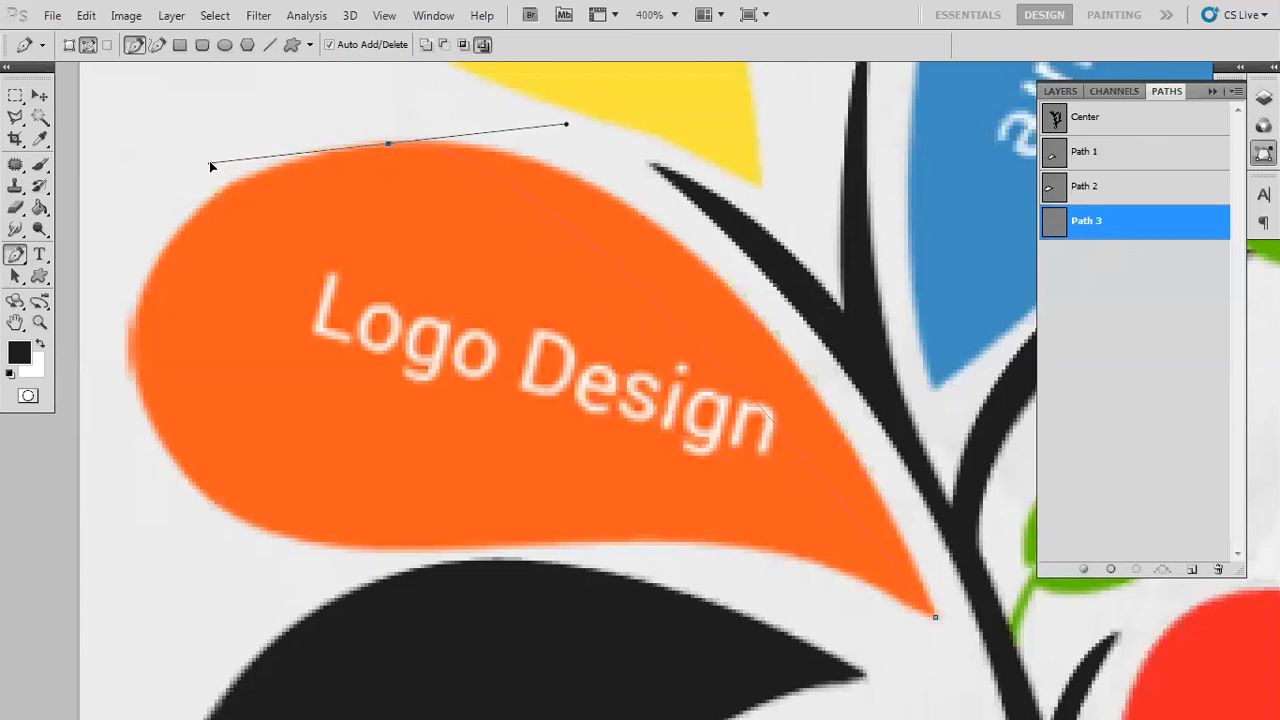
drag(210, 167, 148, 182)
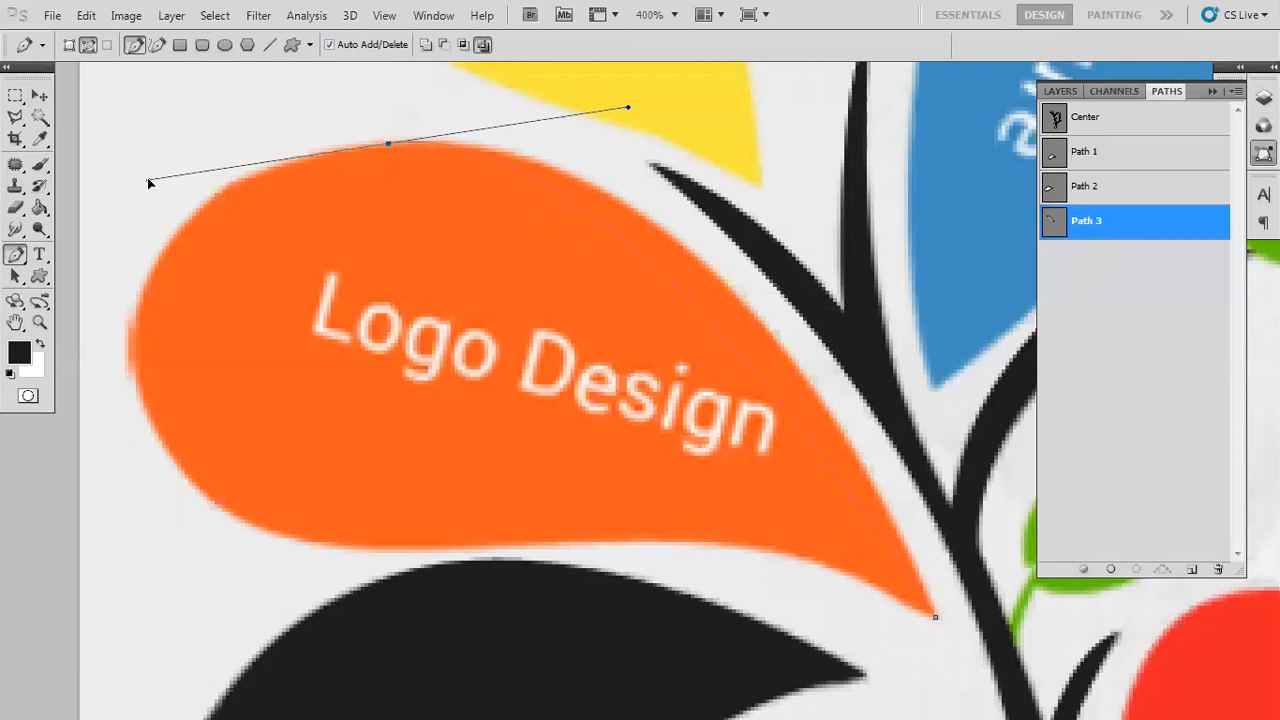
drag(628, 109, 760, 127)
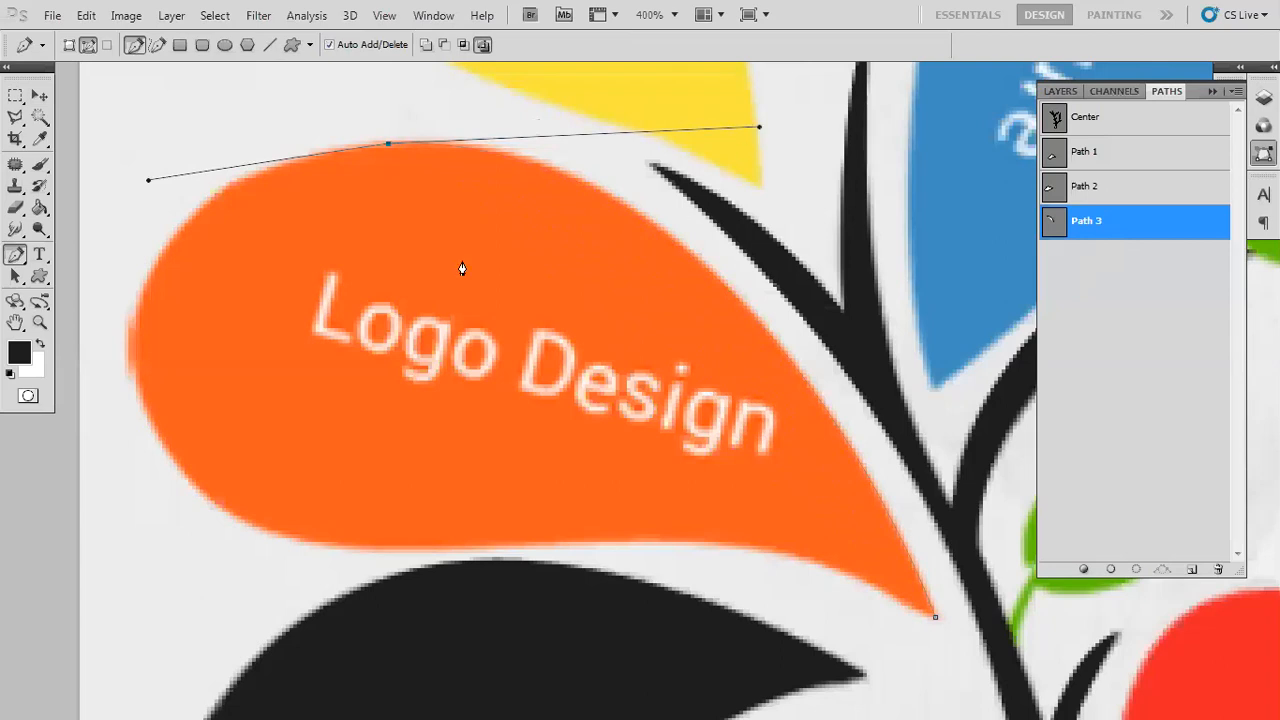
drag(500, 234, 651, 209)
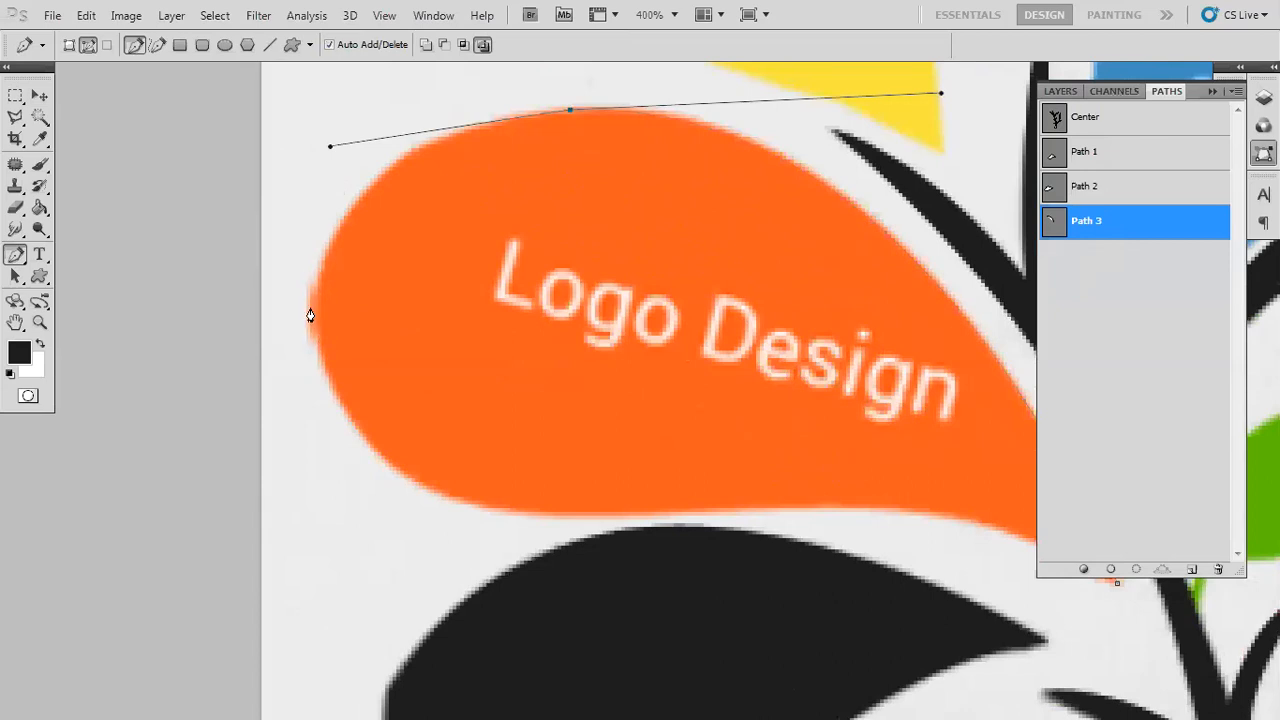
drag(311, 313, 318, 368)
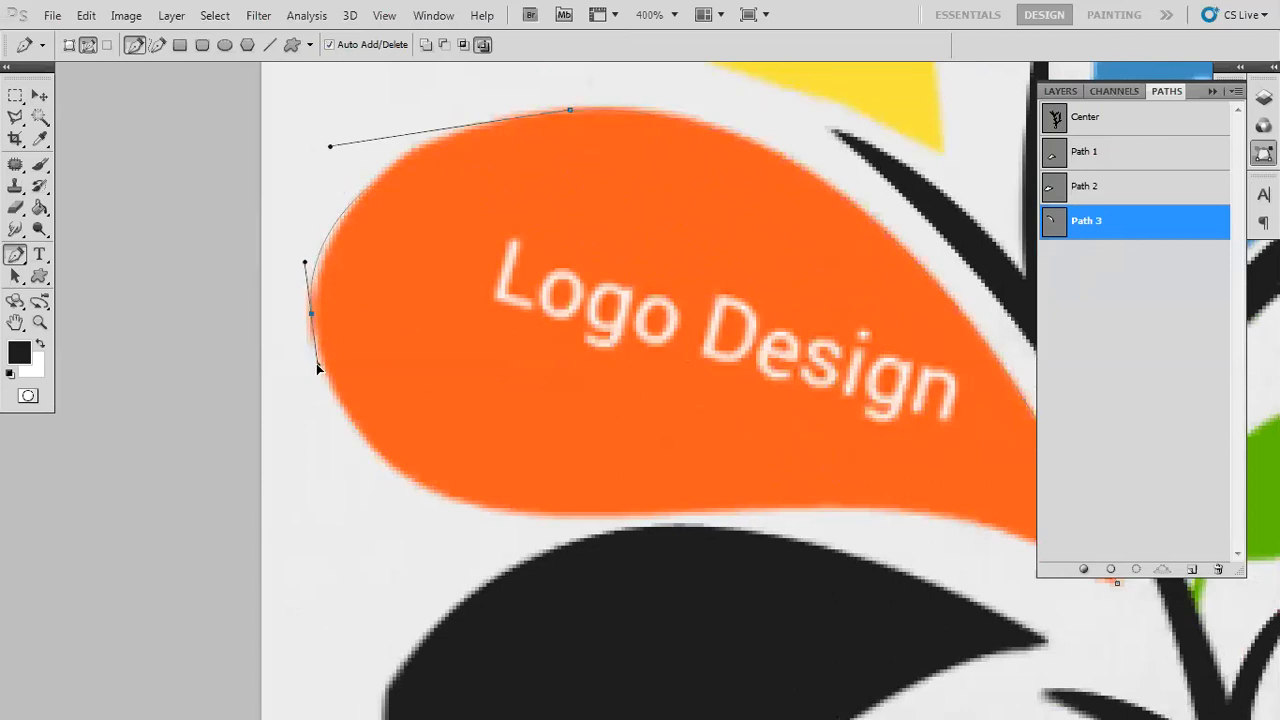
drag(318, 368, 313, 368)
drag(620, 406, 588, 350)
drag(672, 455, 1041, 428)
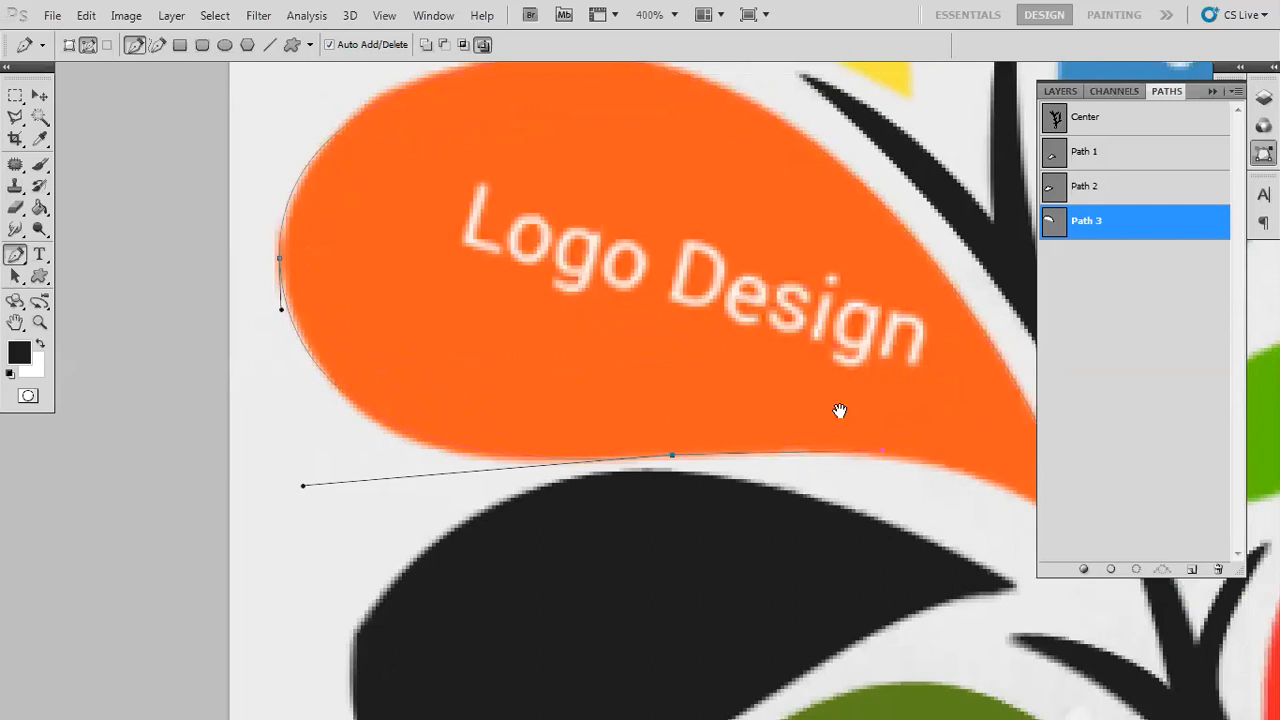
drag(840, 414, 457, 343)
drag(708, 465, 829, 553)
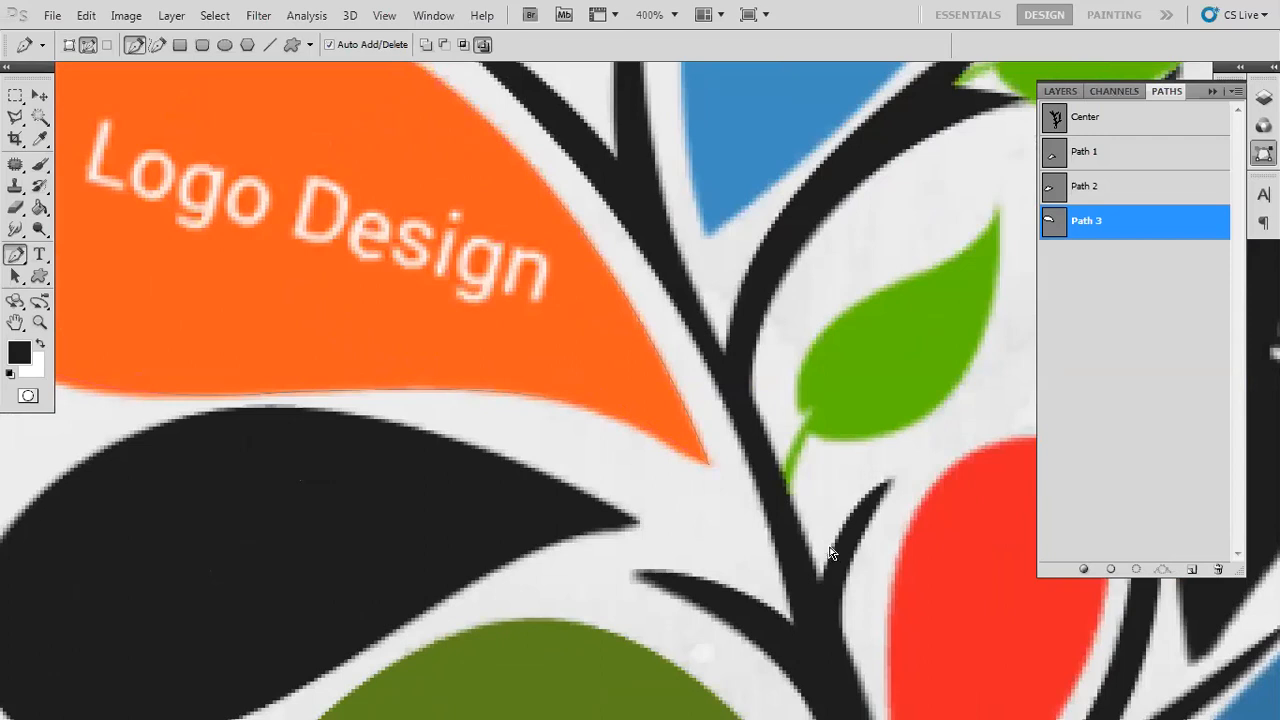
Load the Logo Design leaf path as a selection and return to the layer list with the whole leaf in view
key(ctrl+Return)
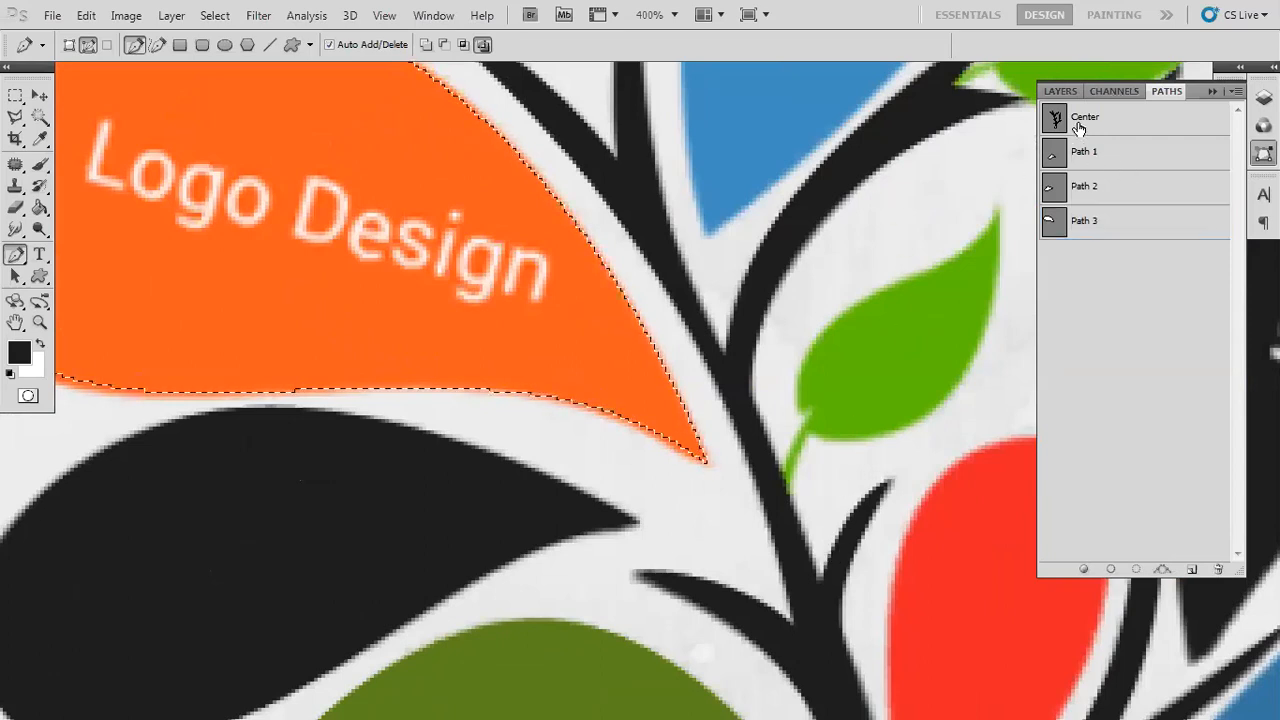
click(1066, 93)
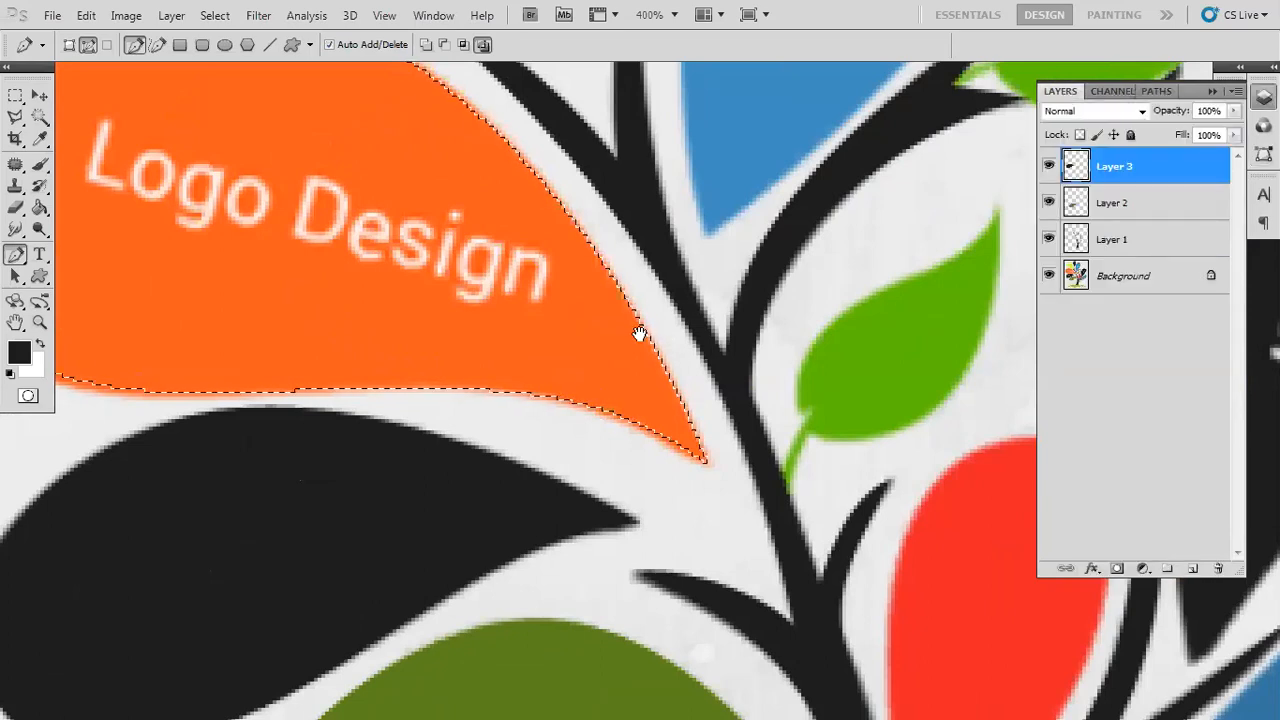
drag(639, 333, 914, 549)
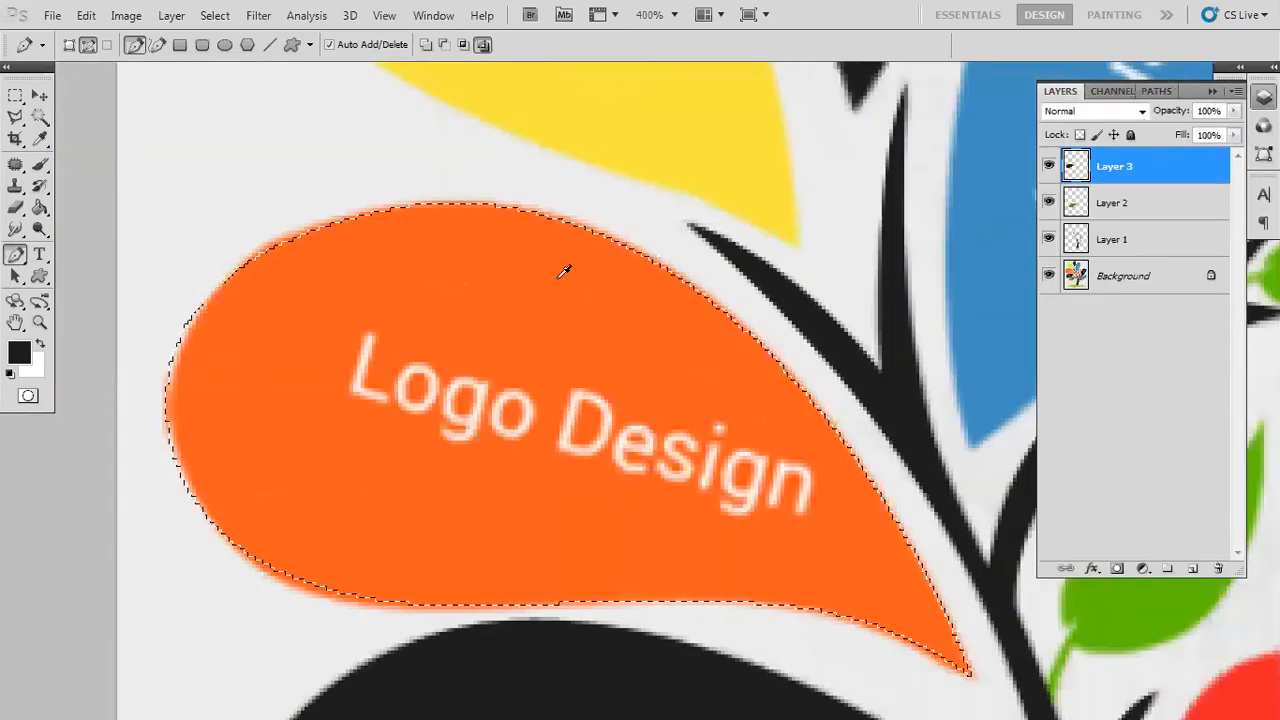
Fill the selected Logo Design leaf with its sampled orange on a new layer above the Flyer leaf's layer, and deselect
key(i)
click(565, 266)
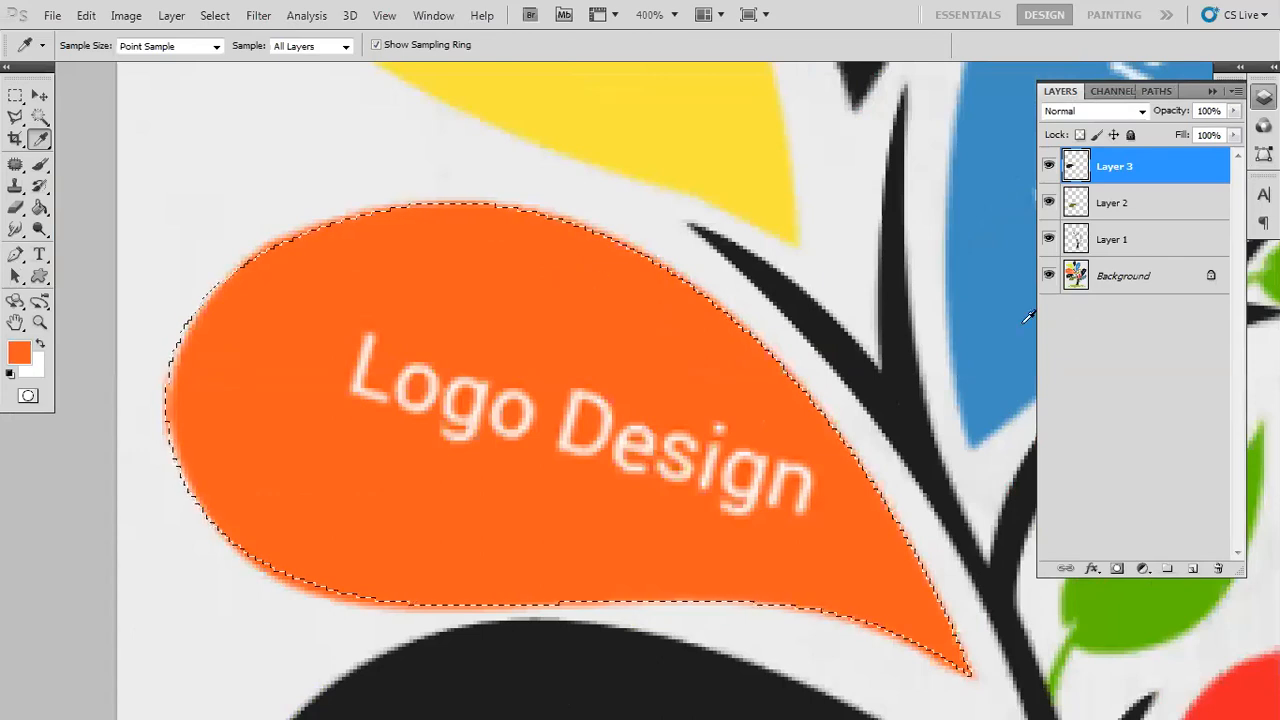
click(1194, 574)
key(alt+BackSpace)
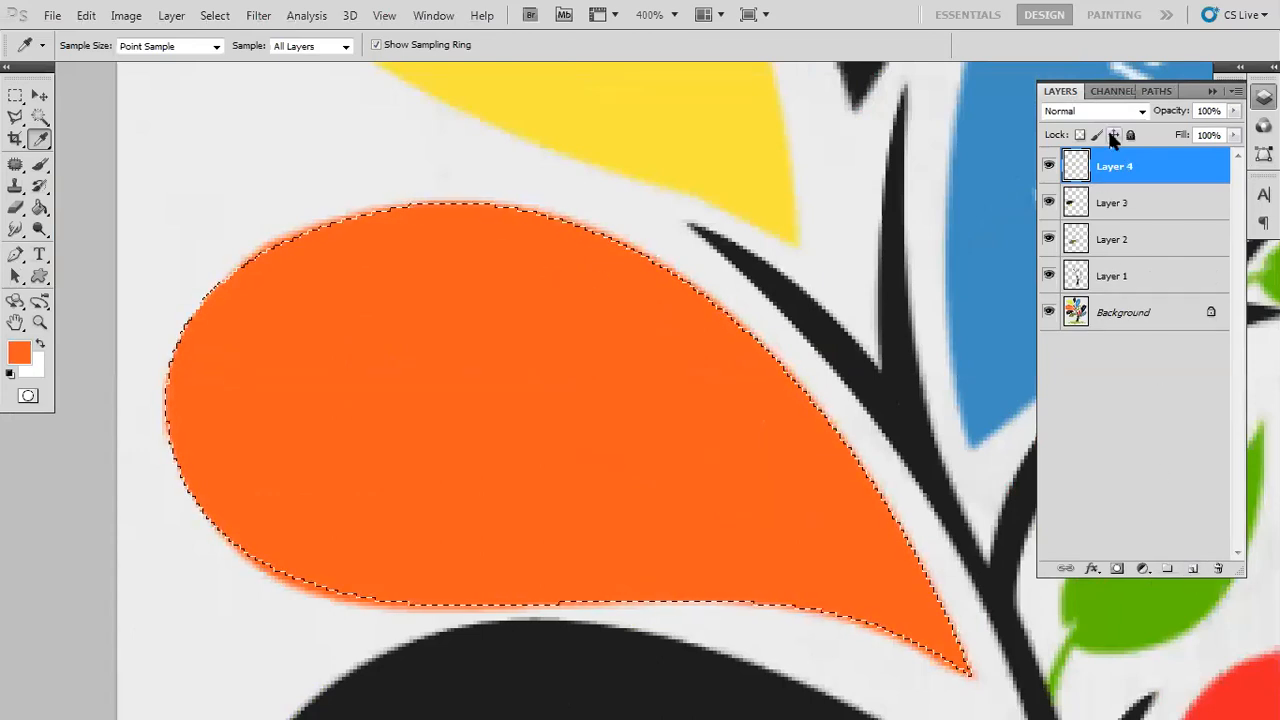
key(ctrl+d)
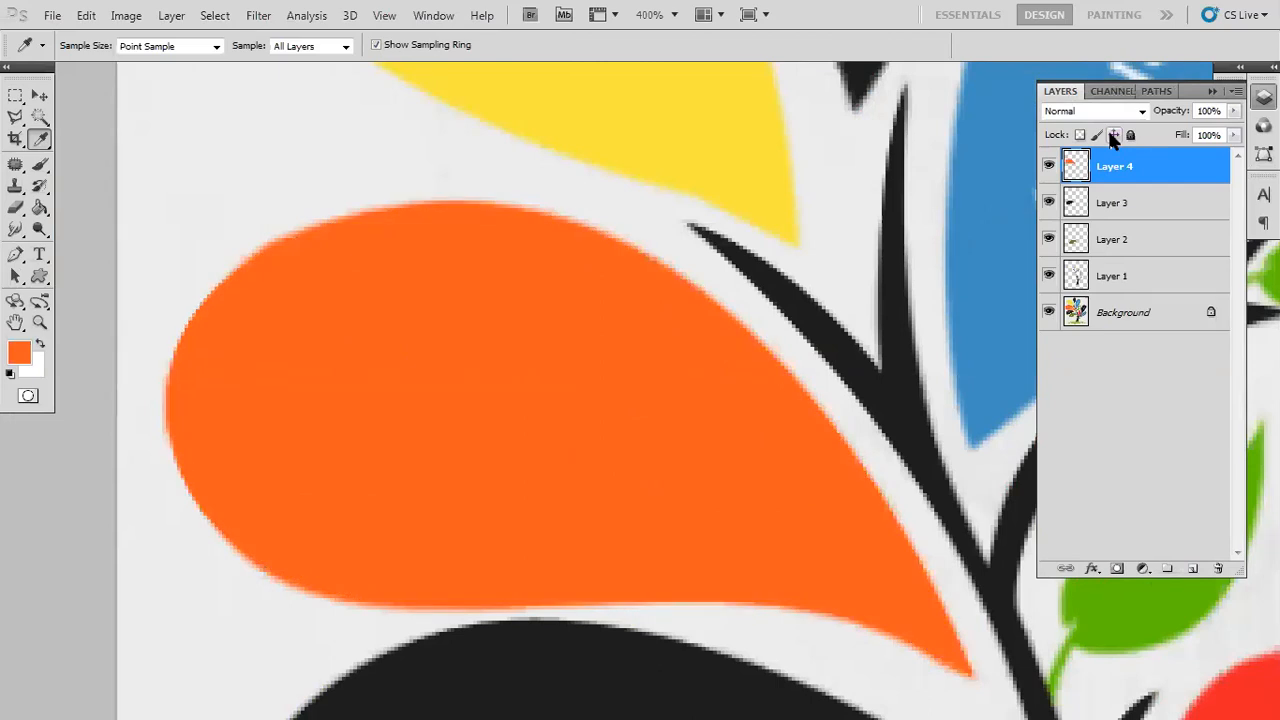
Hide the Background layer to check the three filled leaves beside the tree trunk
key(ctrl+0)
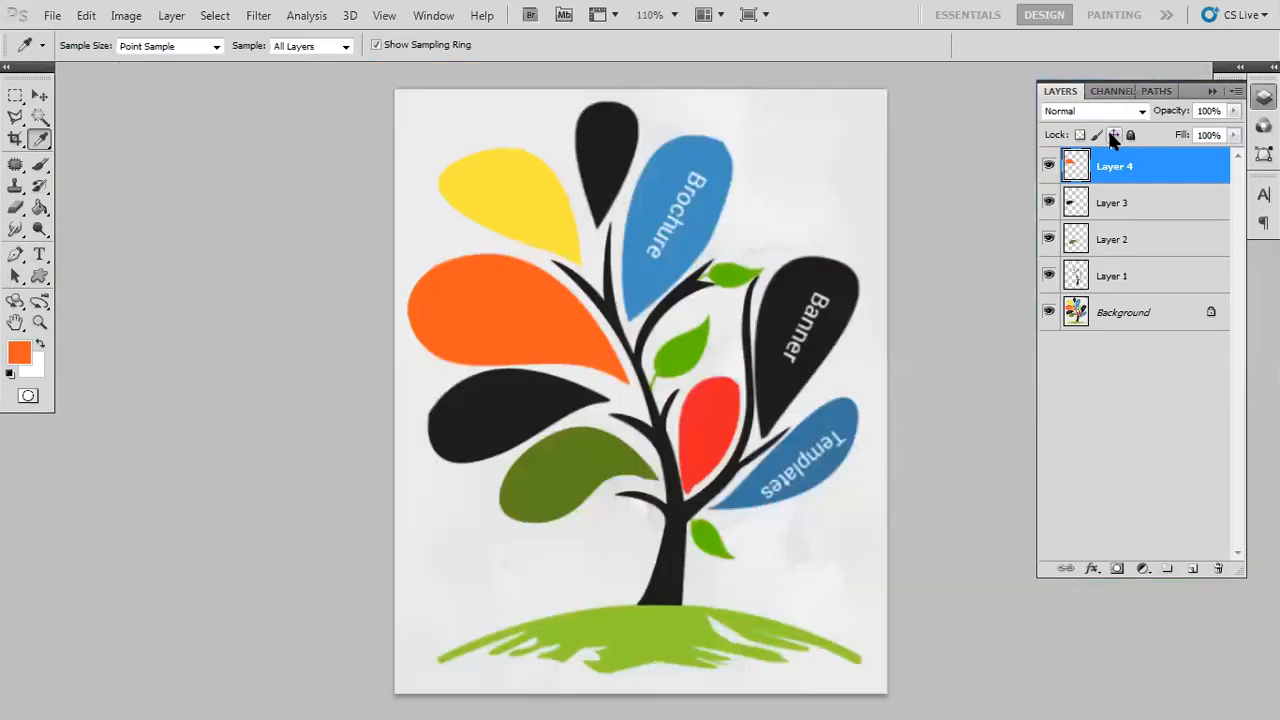
key(v)
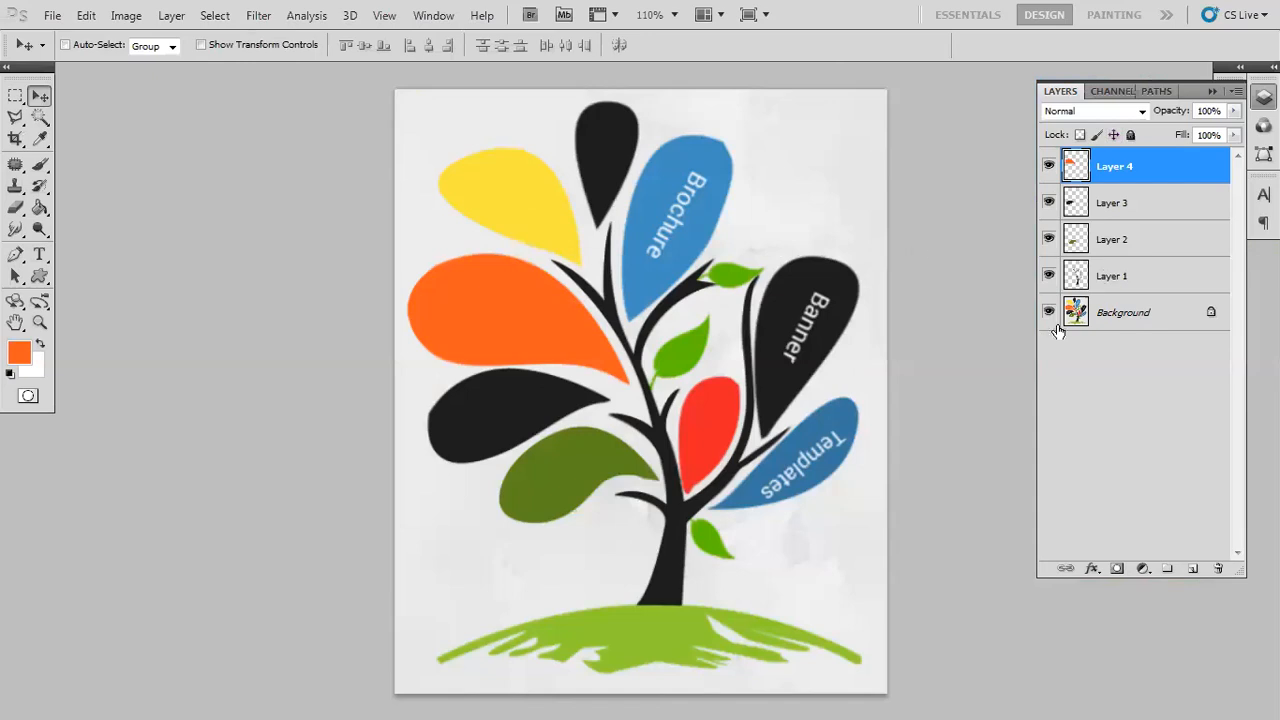
click(1047, 317)
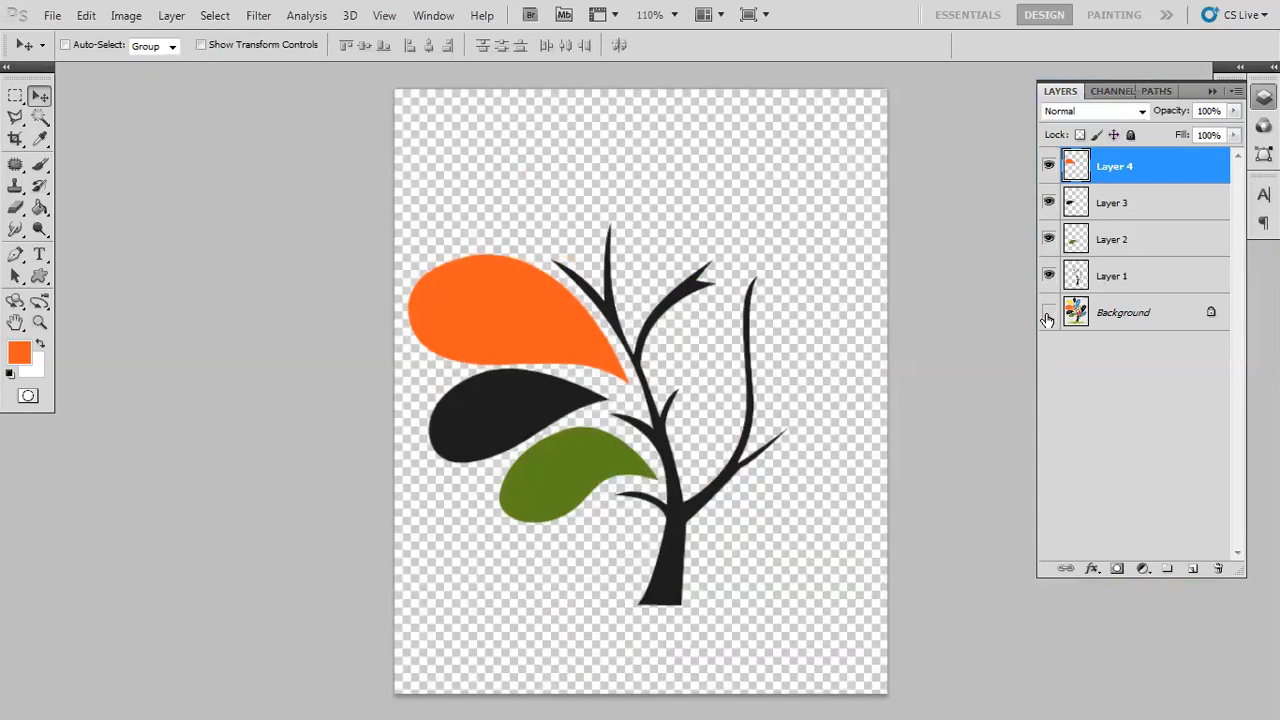
Add a white-filled layer directly above the Background, and hide it with the Background shown for further tracing
click(1127, 322)
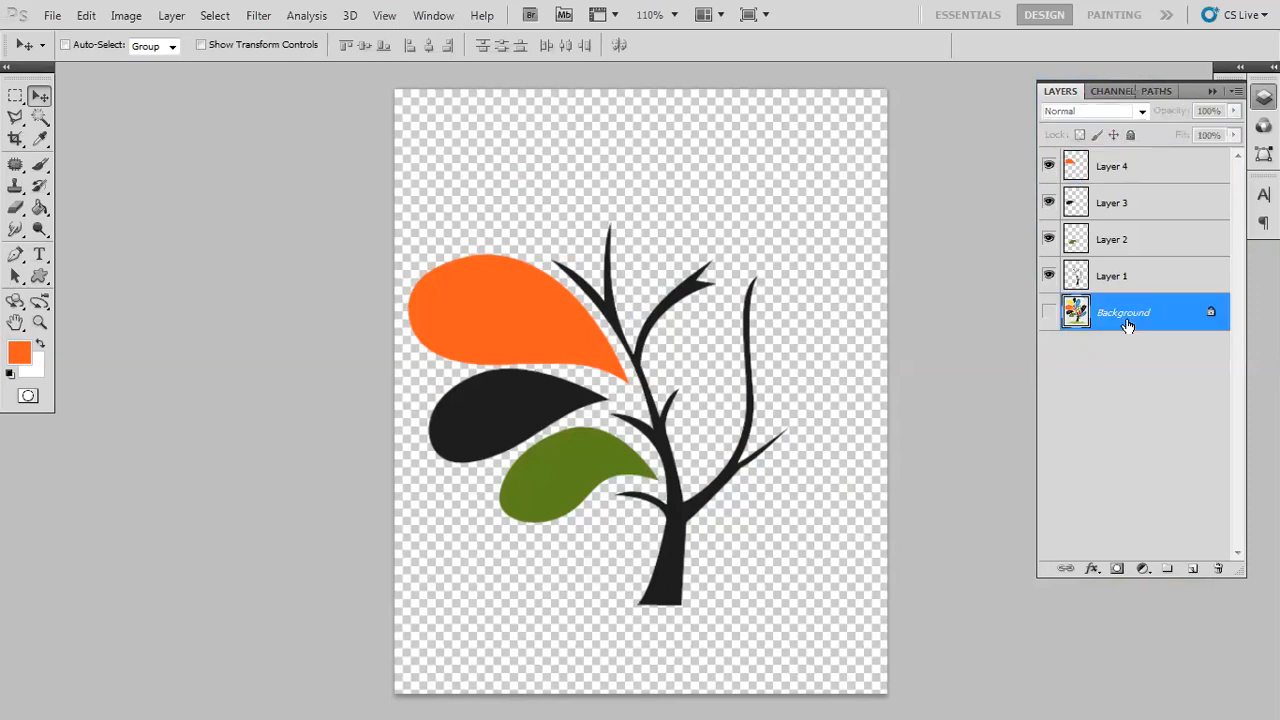
click(1191, 569)
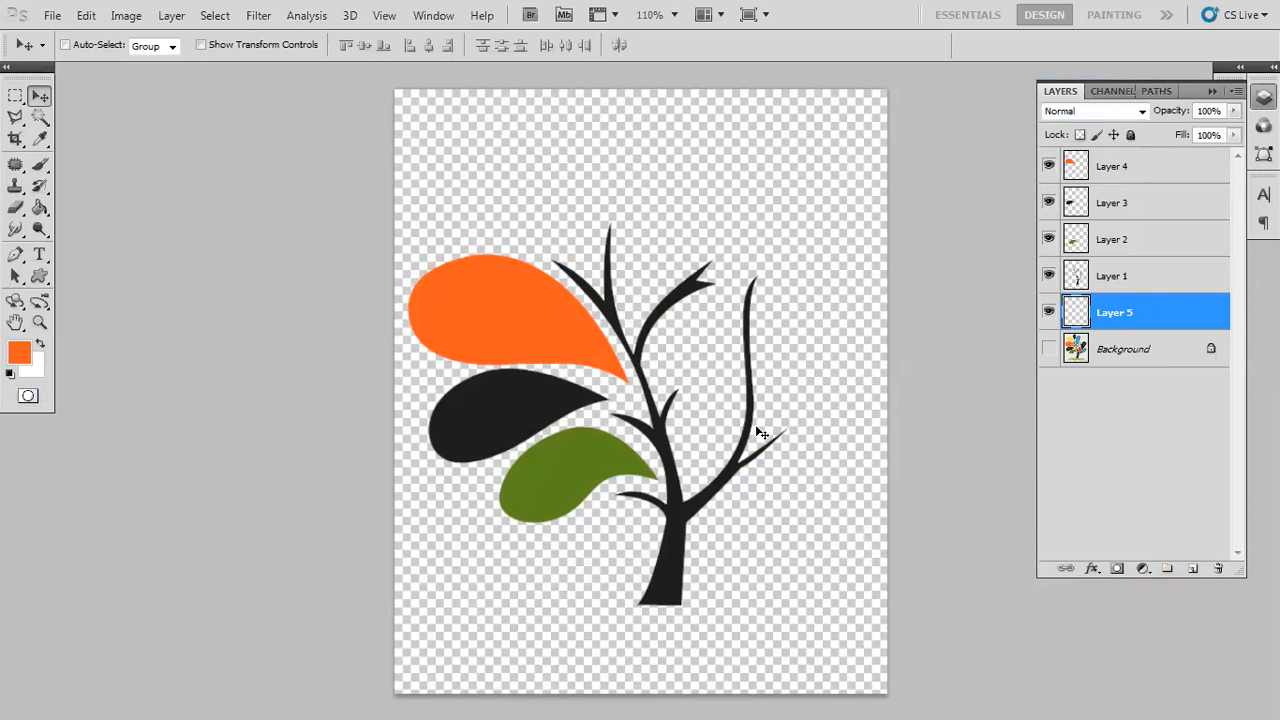
key(ctrl+BackSpace)
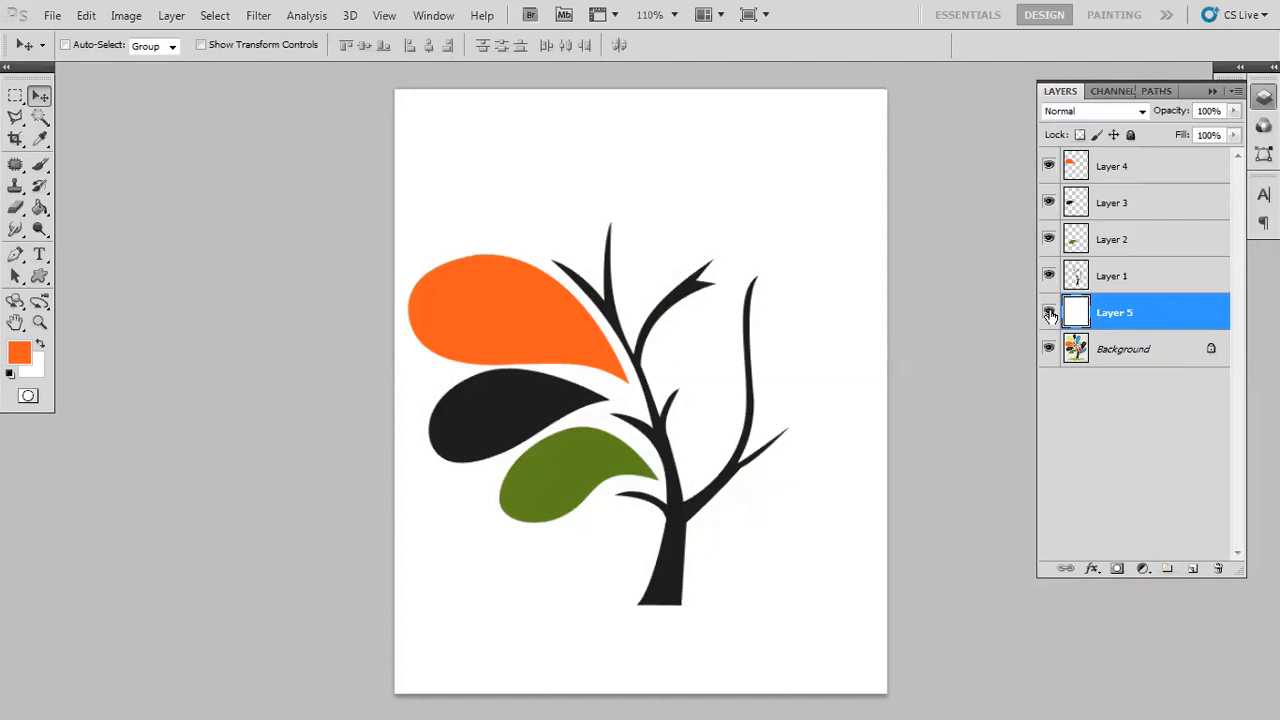
click(1049, 313)
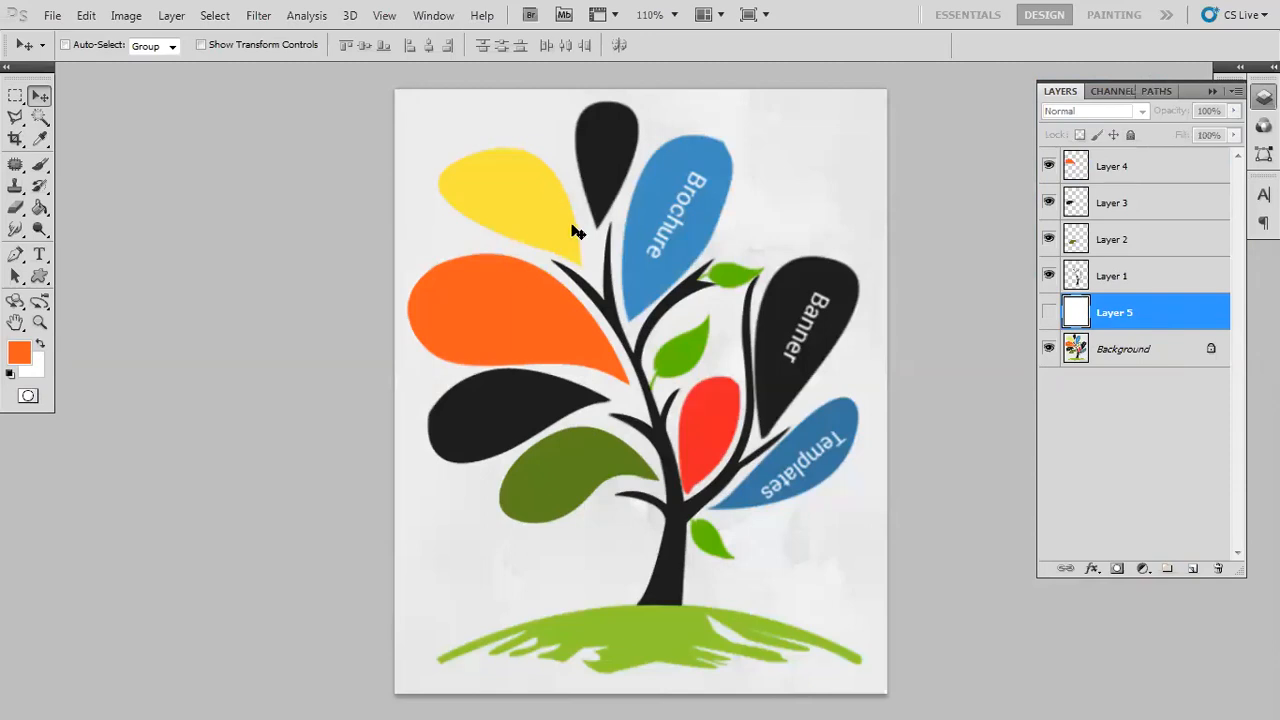
Create a new empty path for the yellow leaf, separate from the Logo Design leaf's path
key(ctrl+plus)
key(ctrl+plus)
drag(504, 267, 397, 346)
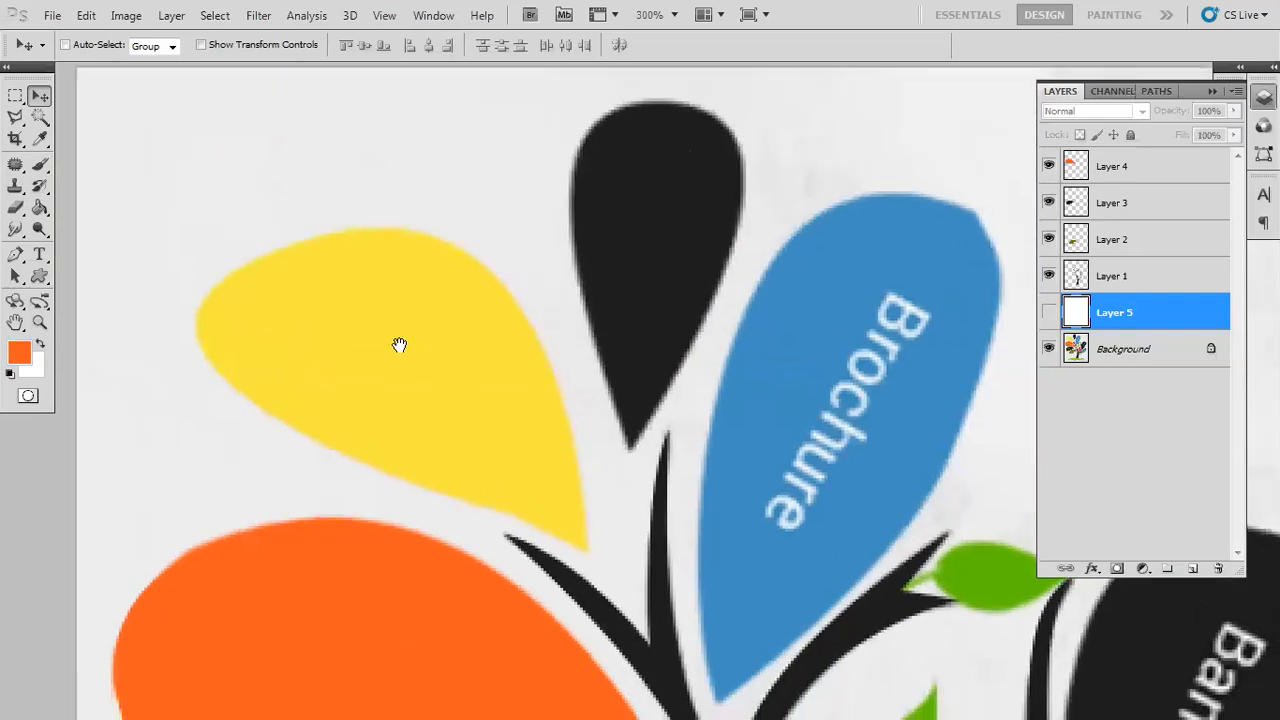
key(p)
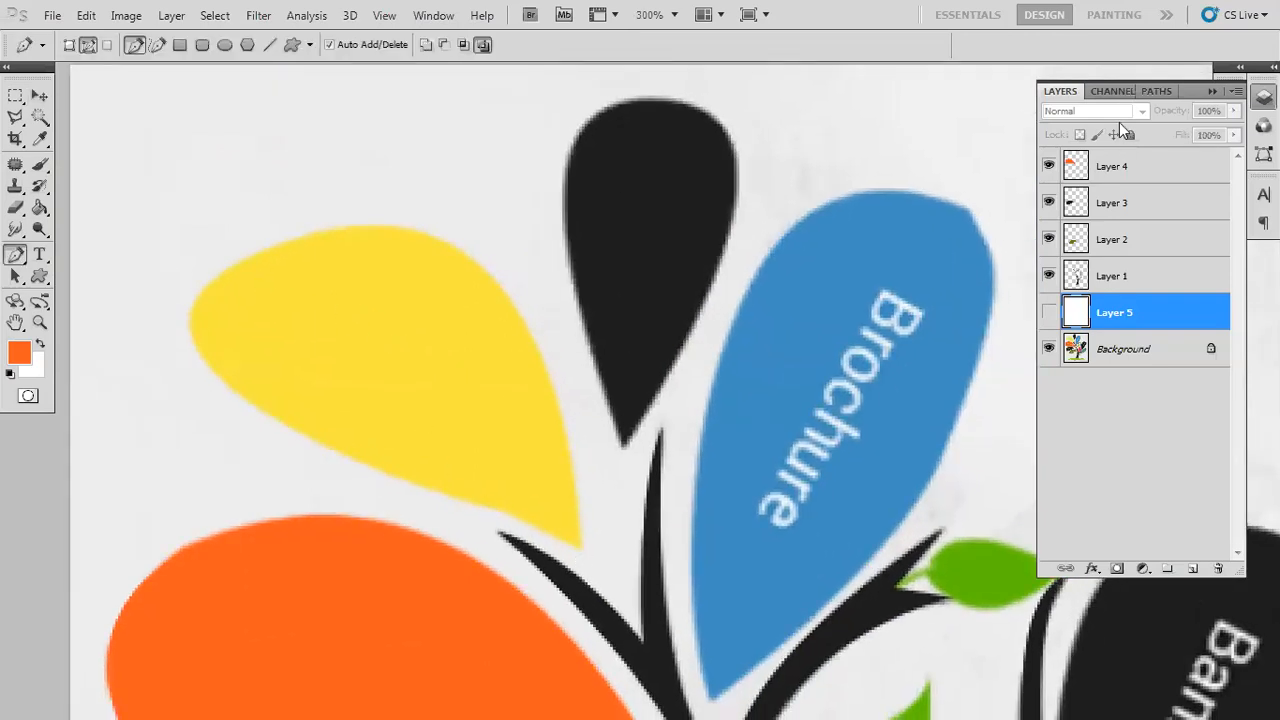
click(1157, 92)
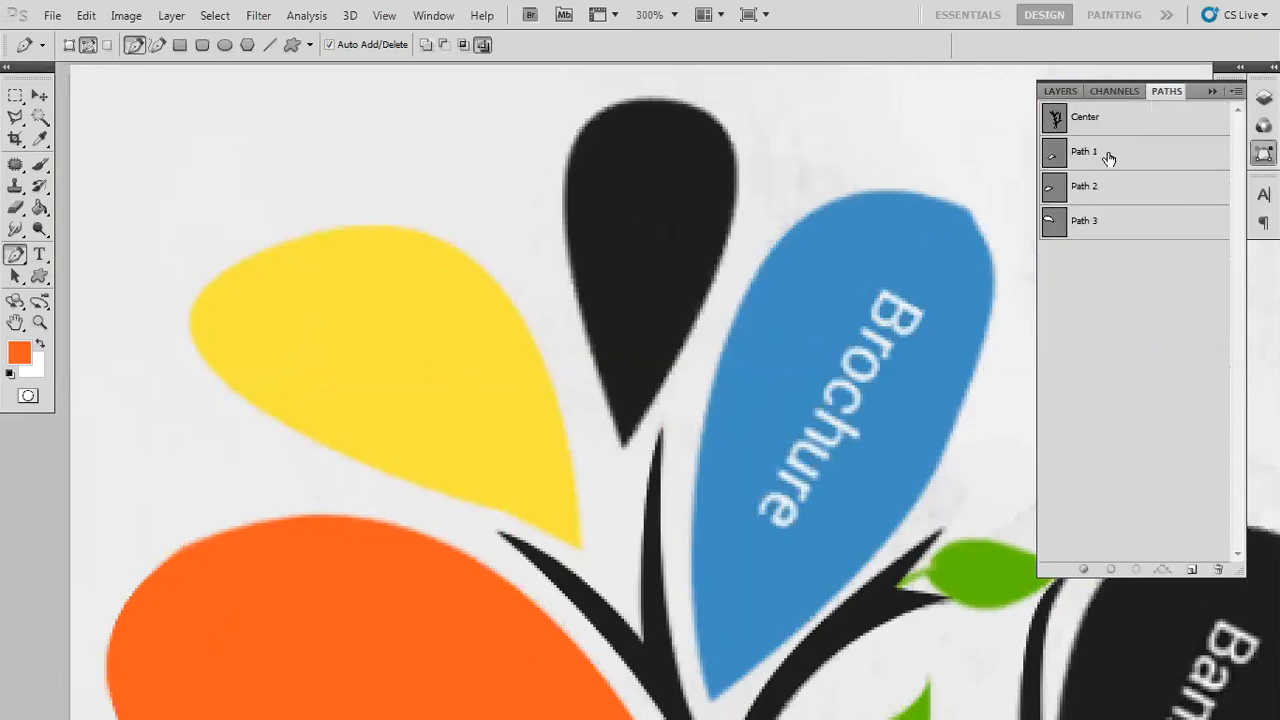
click(1191, 569)
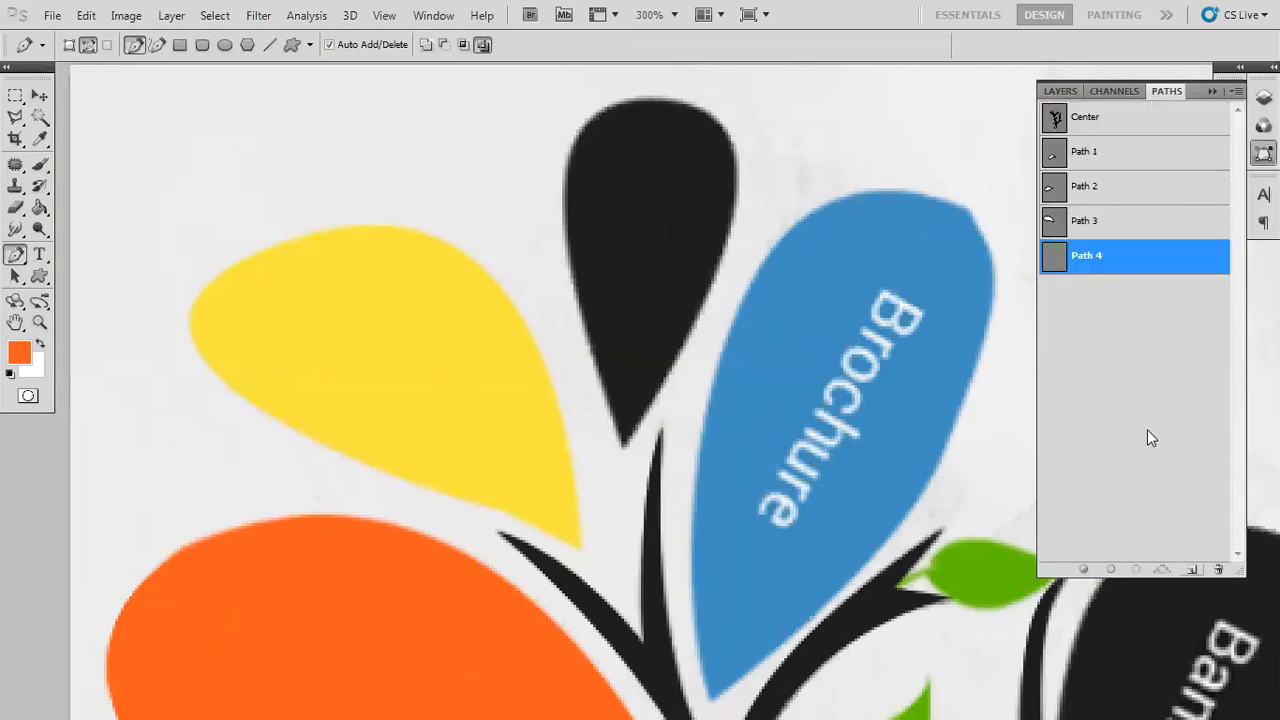
Trace the yellow leaf with a closed Pen path starting at its pointed tip, and convert the path to a selection
click(580, 549)
drag(391, 224, 213, 207)
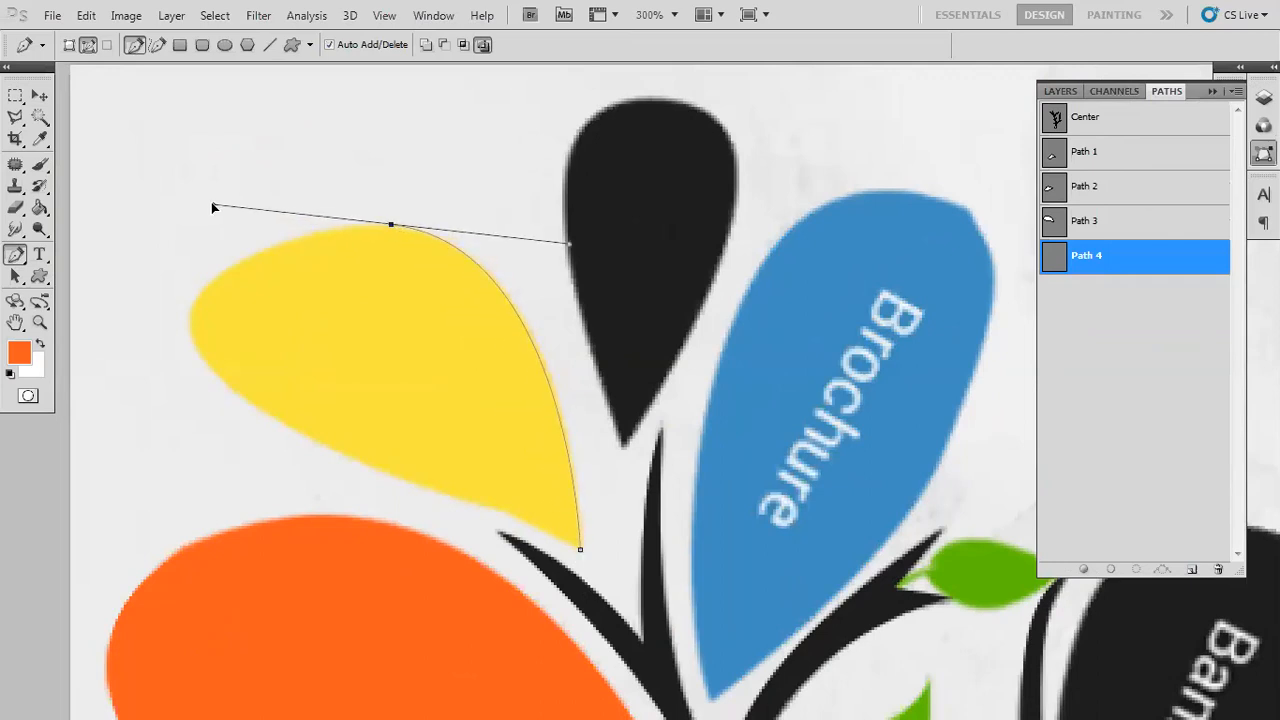
mouse_move(191, 321)
mouse_down()
mouse_move(192, 366)
mouse_move(195, 343)
mouse_up()
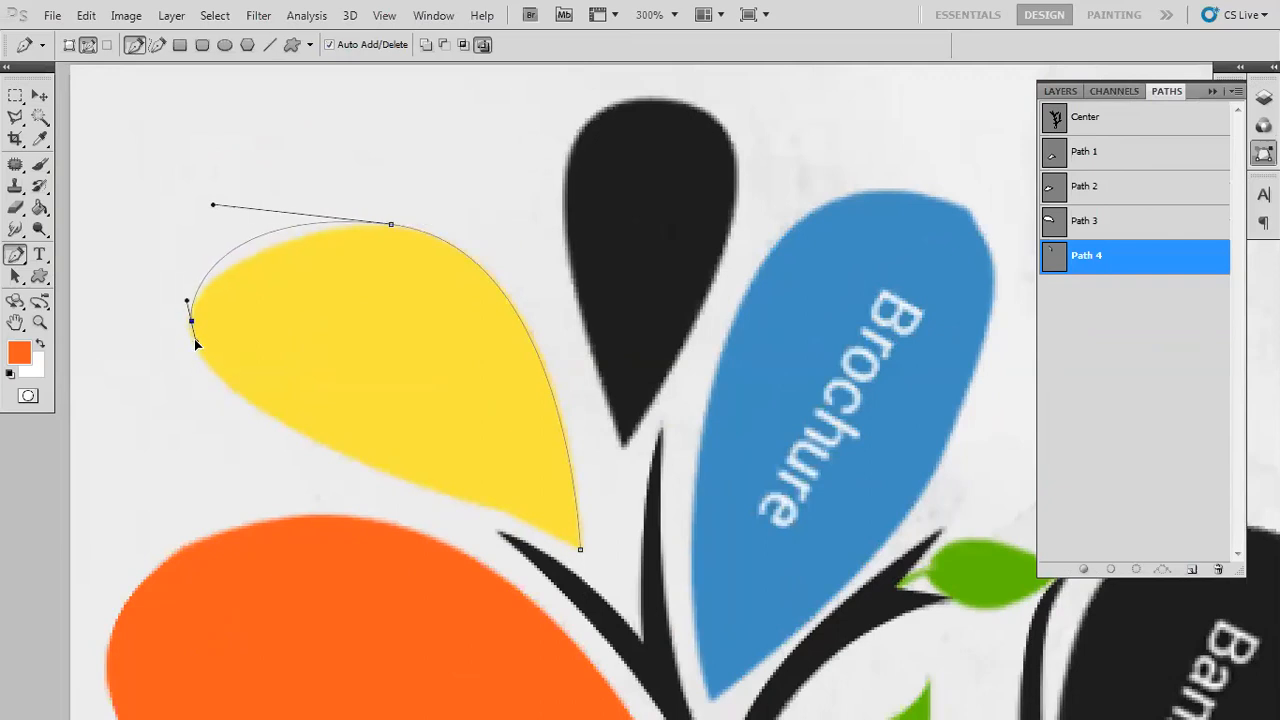
scroll(364, 285, down, 2)
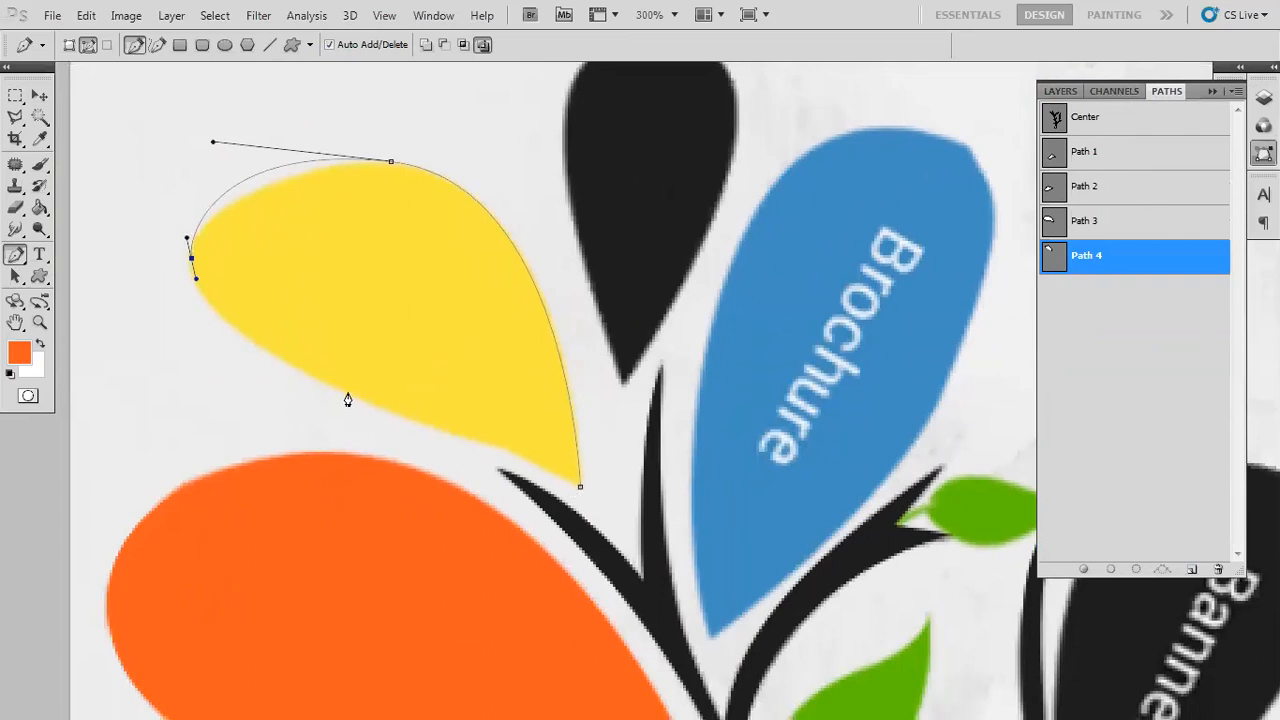
drag(363, 402, 520, 458)
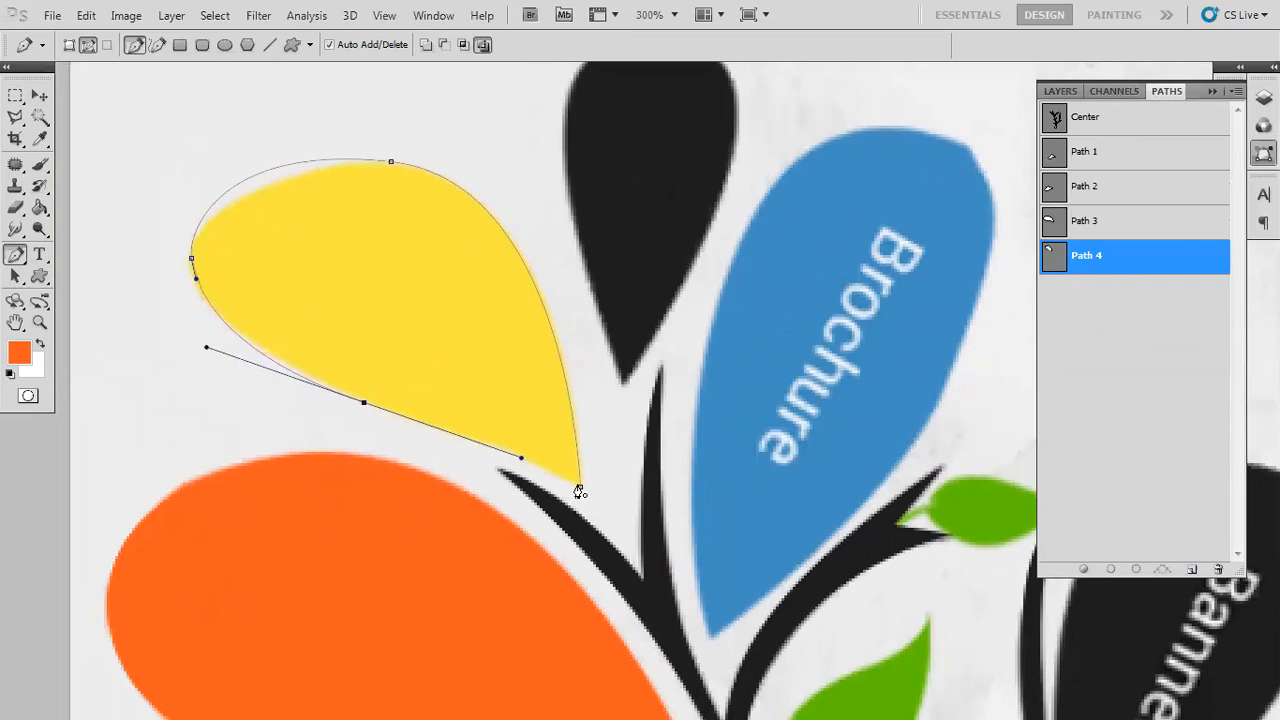
drag(580, 490, 600, 514)
key(ctrl+Return)
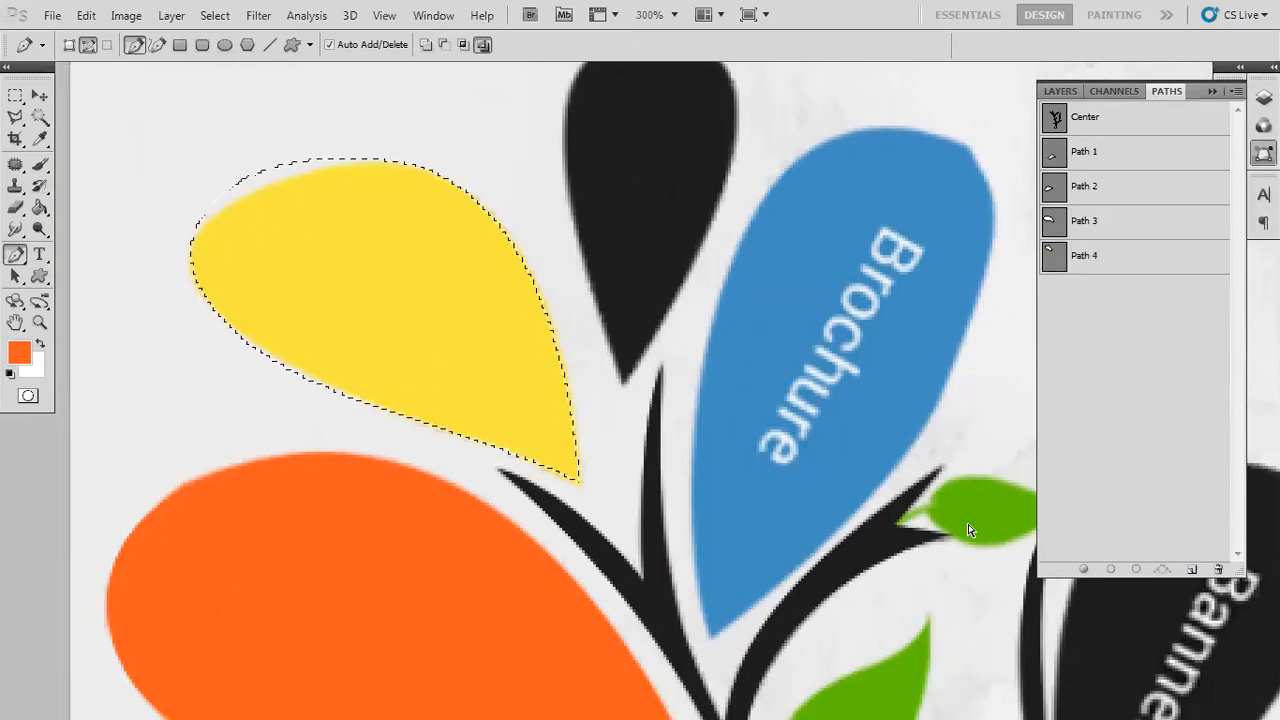
Fill the selected yellow leaf with its sampled yellow on a new layer above Layer 4, and deselect
click(1061, 91)
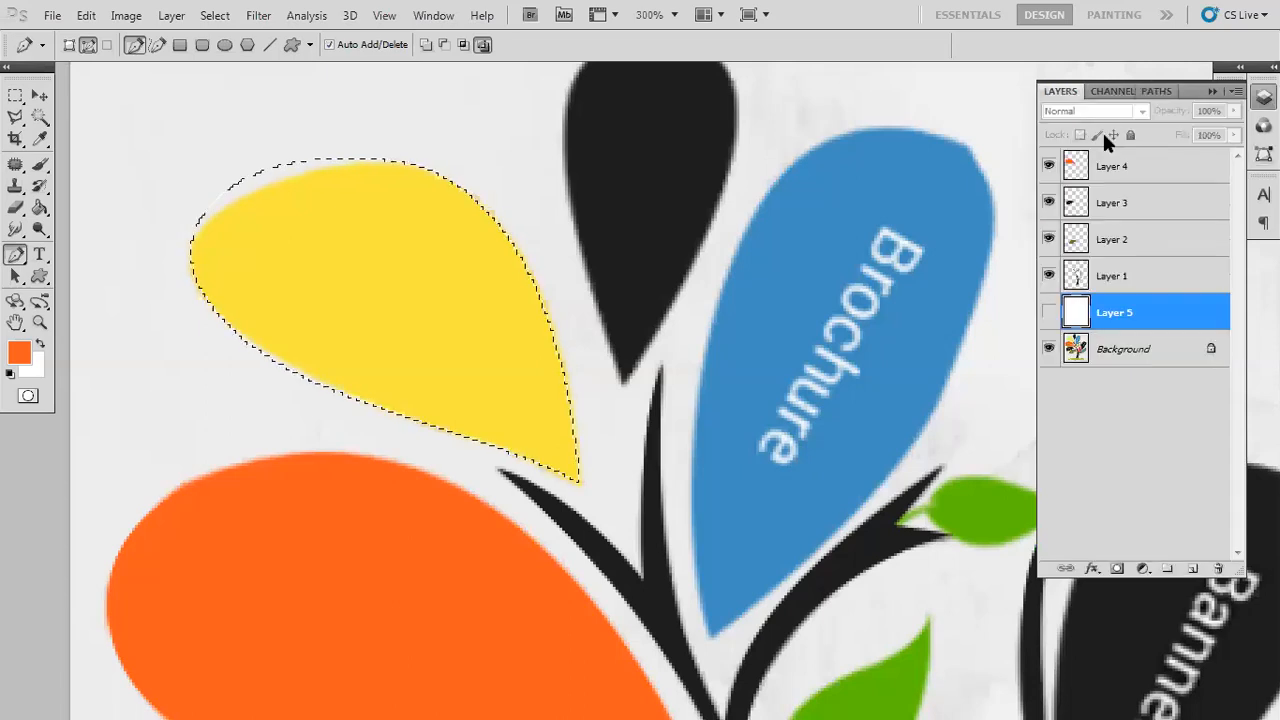
click(1110, 165)
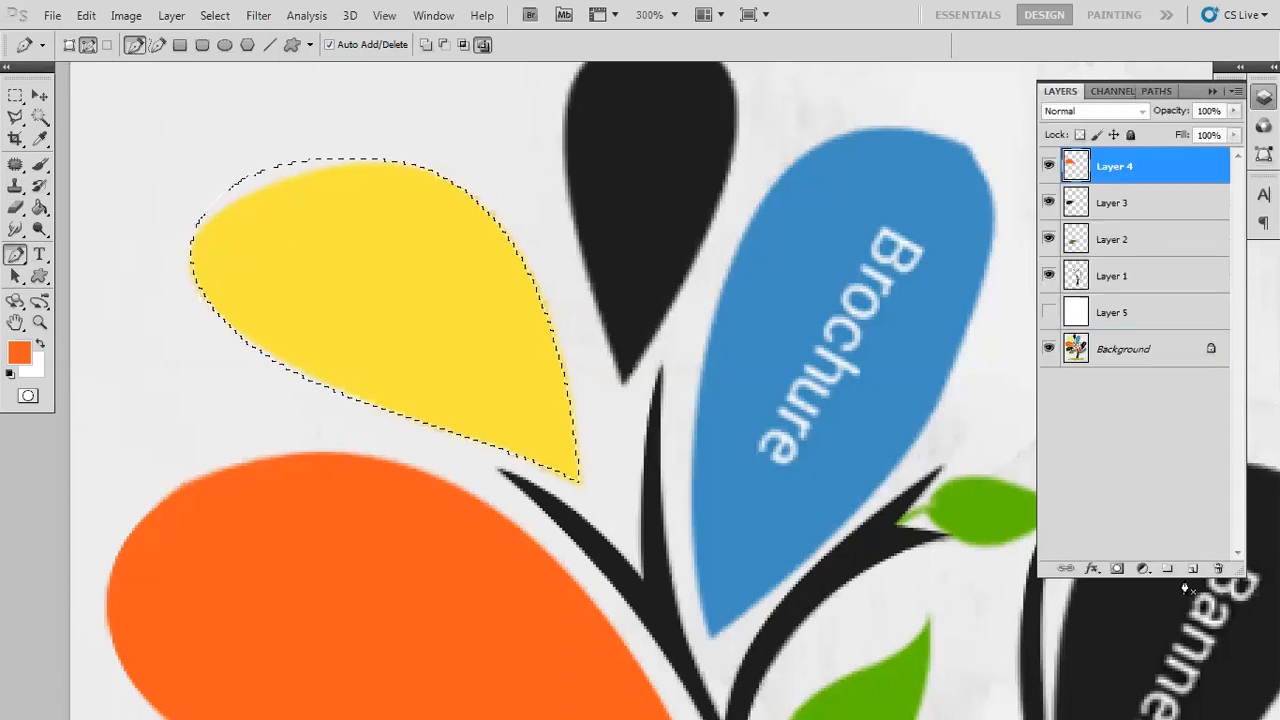
click(1191, 569)
key(i)
click(379, 316)
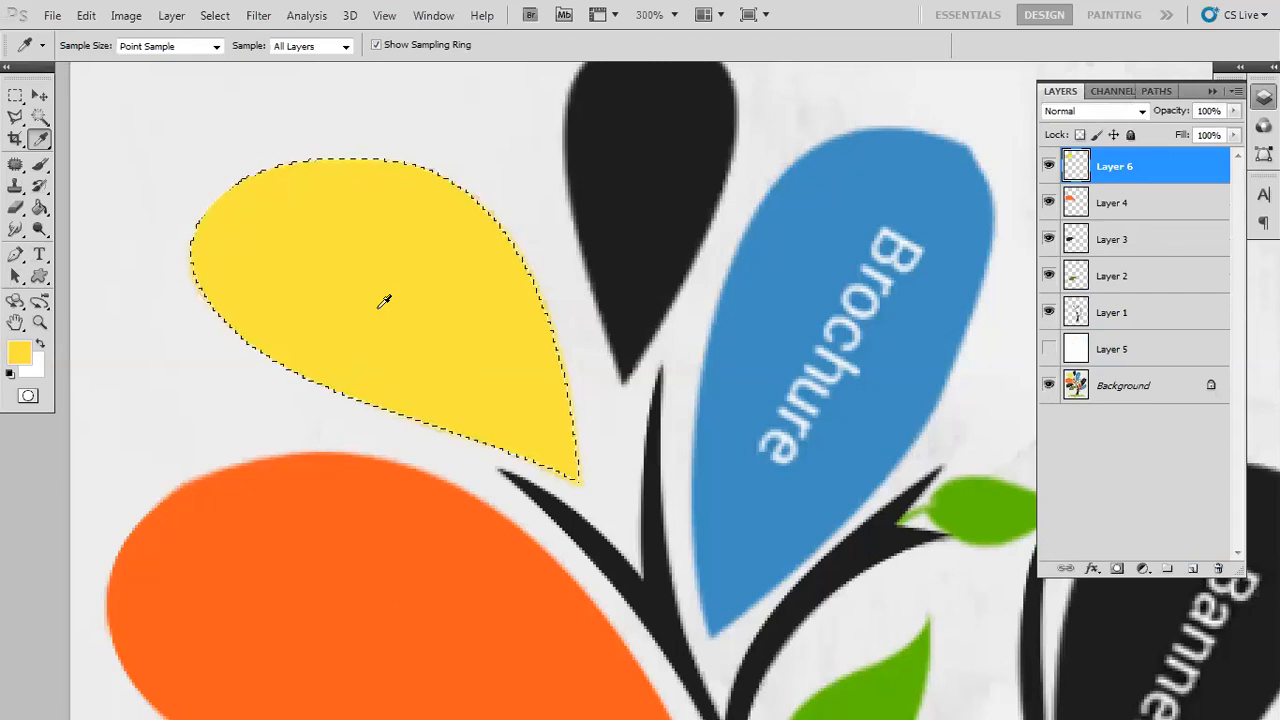
key(alt+BackSpace)
key(ctrl+d)
Create a new empty path for the unlabeled black leaf between the yellow and Brochure leaves
drag(419, 337, 141, 454)
drag(558, 359, 670, 446)
key(p)
click(1157, 92)
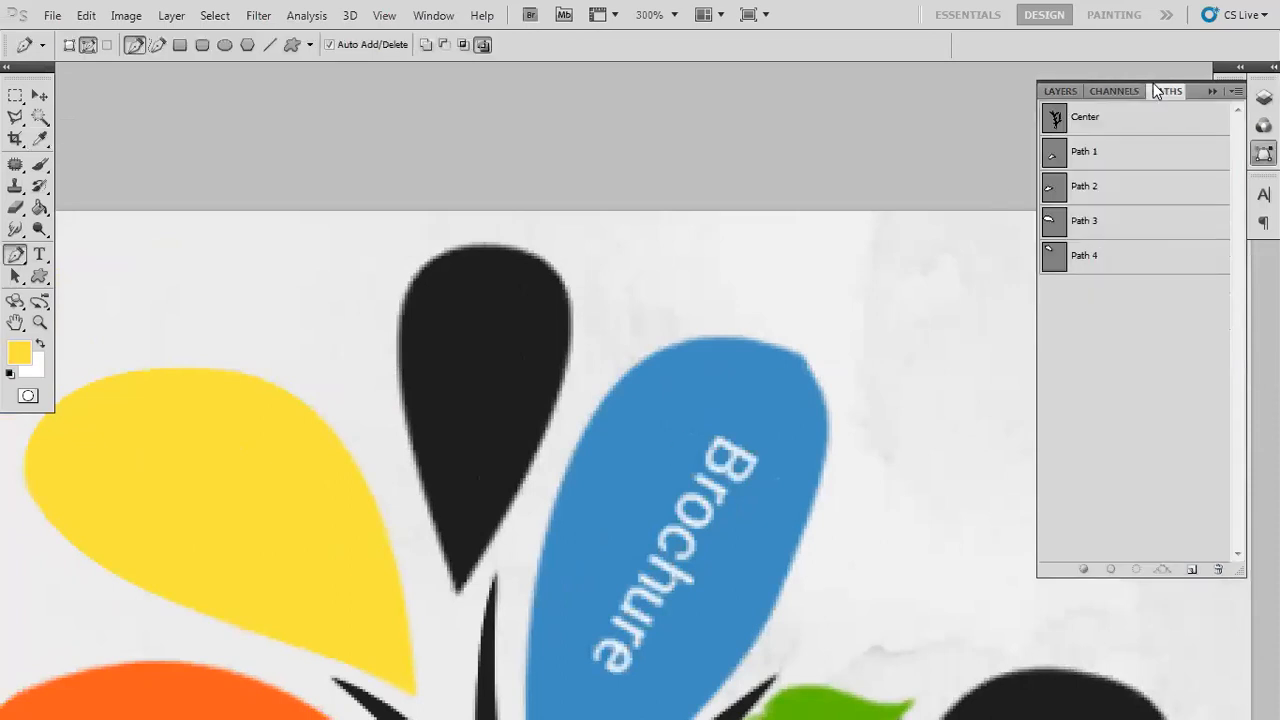
click(1191, 570)
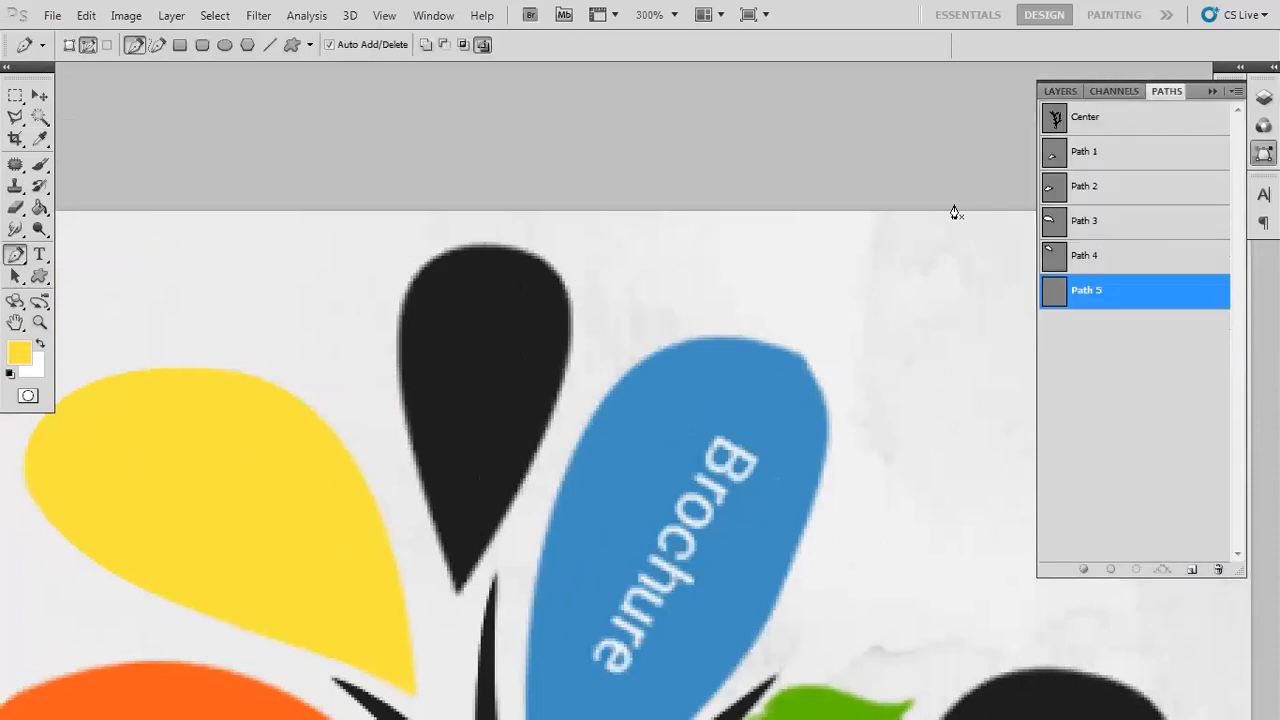
Trace the unlabeled black leaf with curved Pen segments from its pointed tip, closing the path at the same tip
click(458, 596)
drag(567, 442, 574, 232)
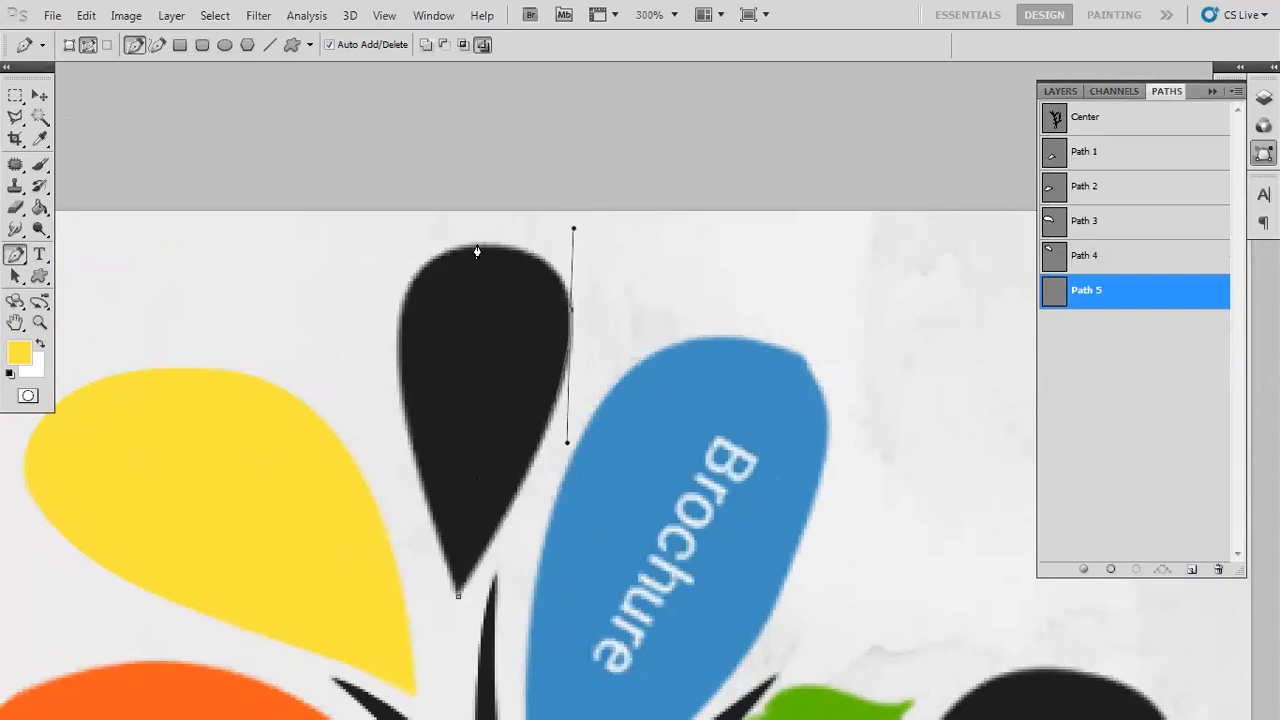
mouse_move(493, 254)
mouse_down()
mouse_move(452, 254)
mouse_move(476, 253)
mouse_up()
drag(406, 302, 400, 353)
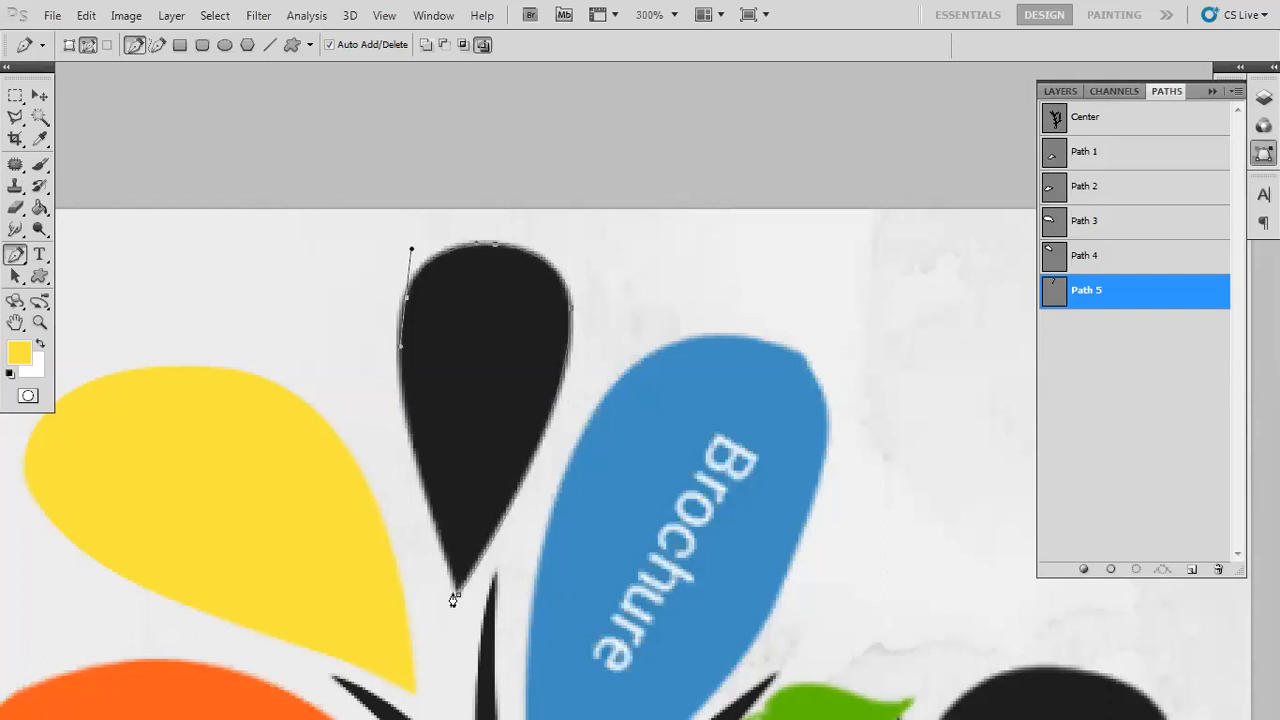
click(457, 593)
drag(472, 617, 508, 663)
scroll(512, 680, down, 2)
scroll(510, 693, down, 2)
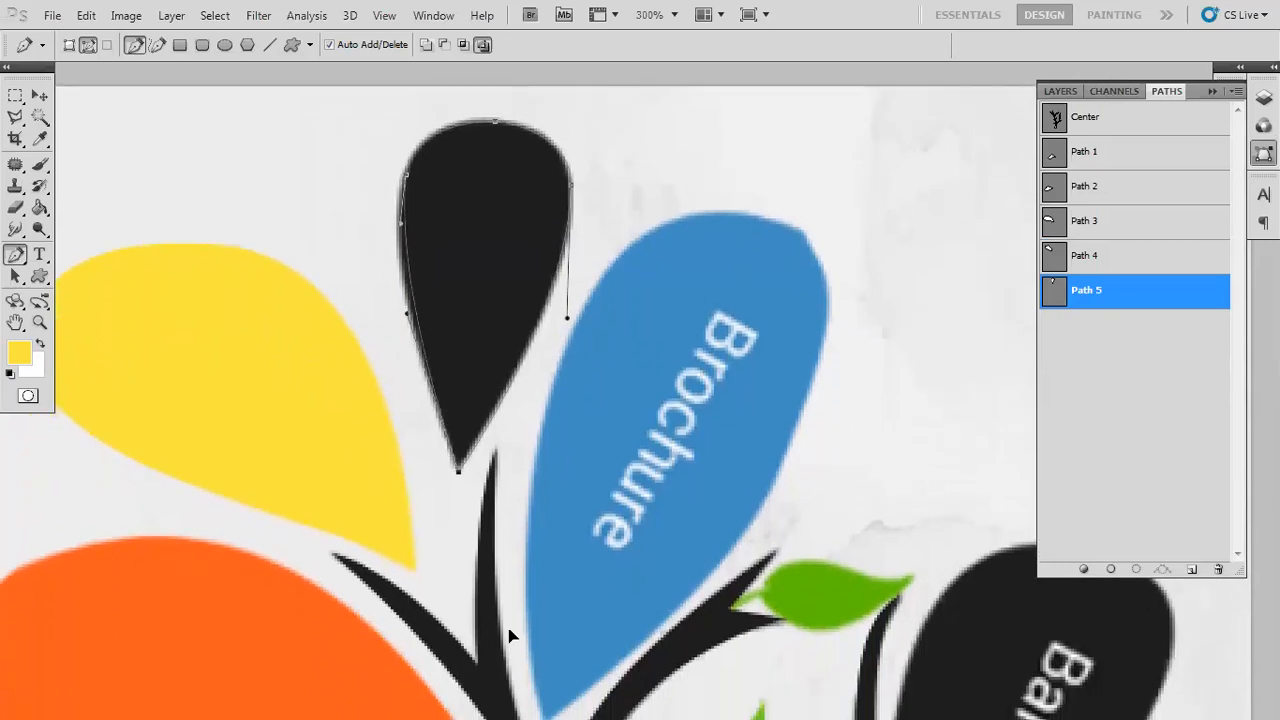
ctrl+click(508, 636)
Adjust the curve handle on the black leaf's left side to follow its edge, and convert the path to a selection
ctrl+click(406, 190)
ctrl+click(495, 122)
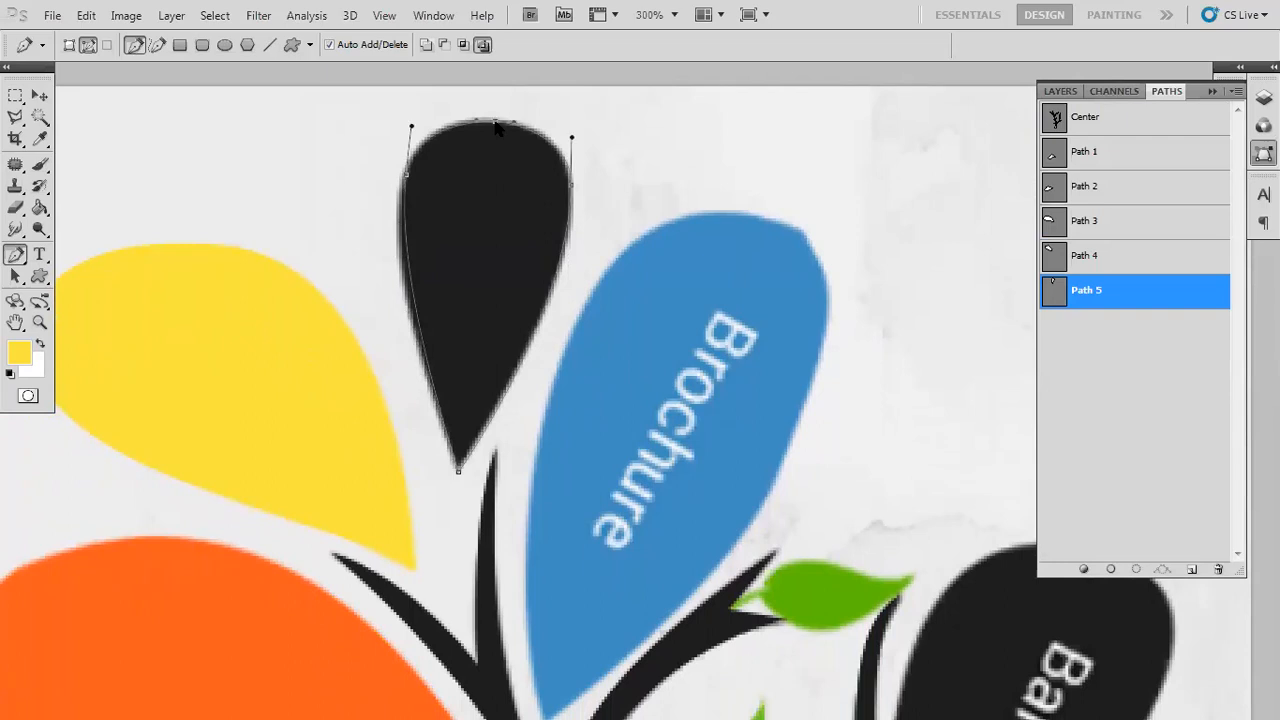
ctrl+click(571, 188)
ctrl+click(407, 180)
drag(403, 226, 393, 243)
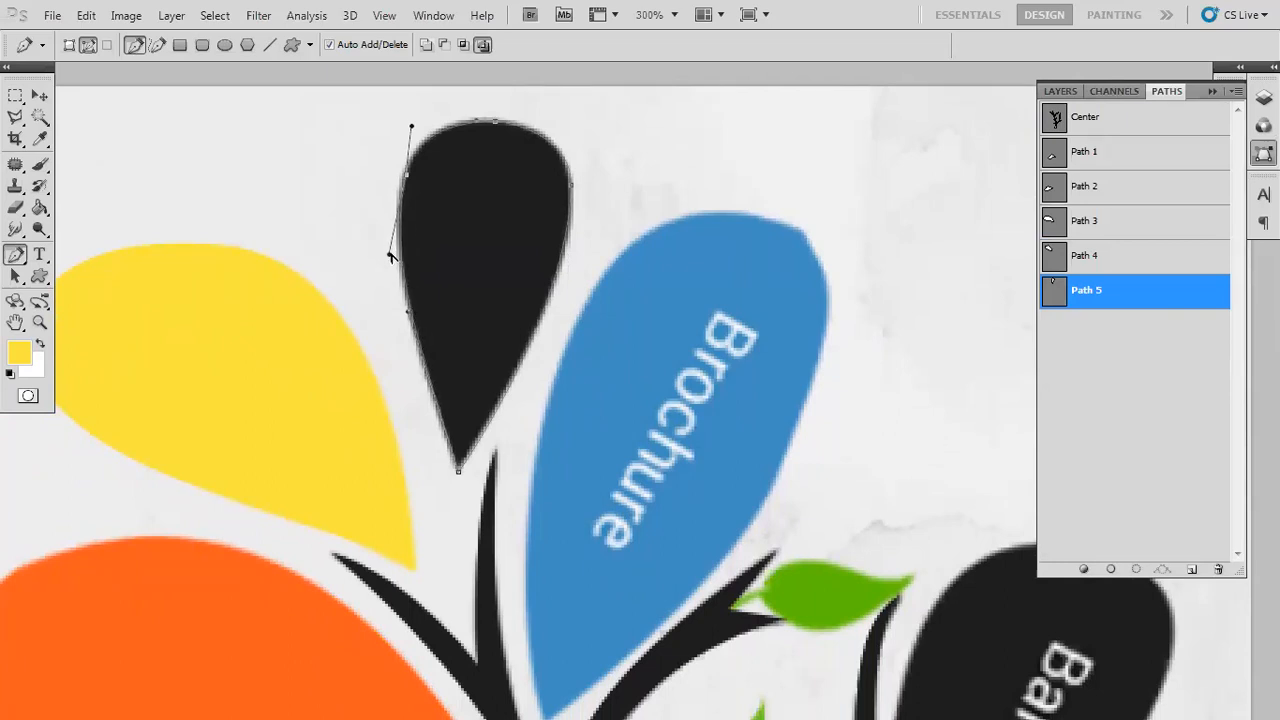
key(ctrl+Return)
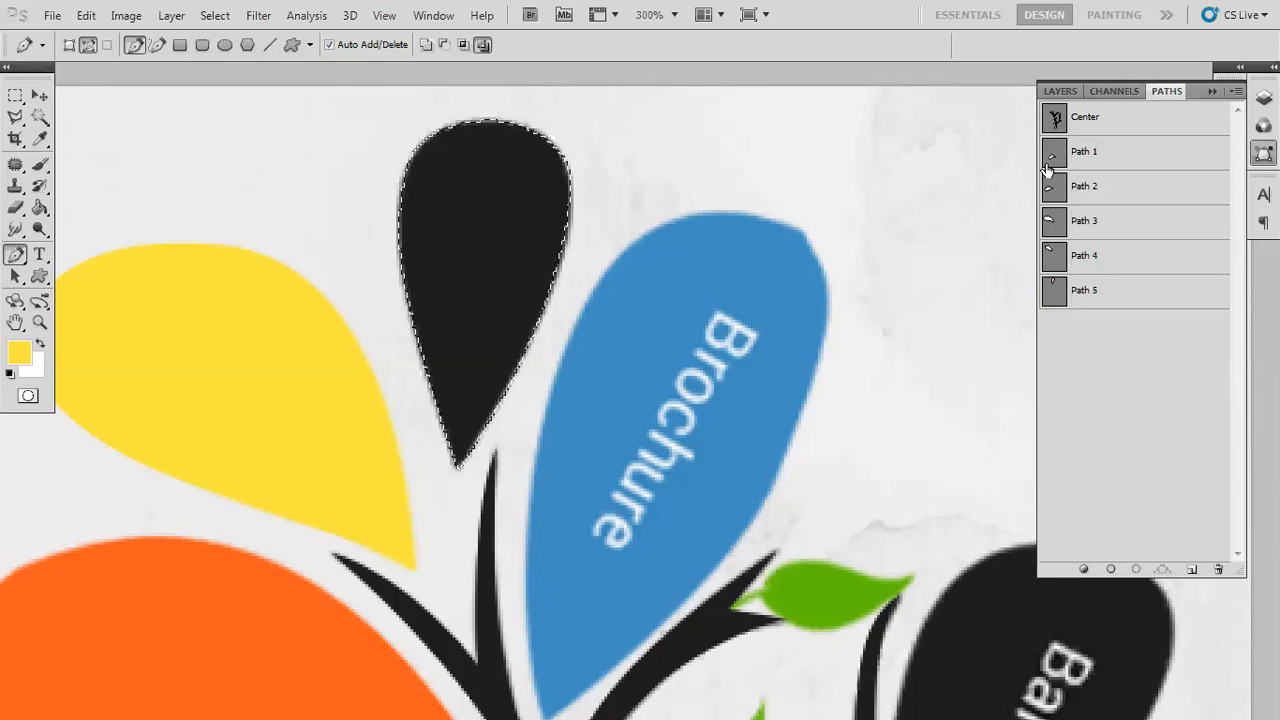
Fill the selected black leaf with its sampled black on a new layer above Layer 6, and deselect
click(1059, 91)
key(i)
click(530, 260)
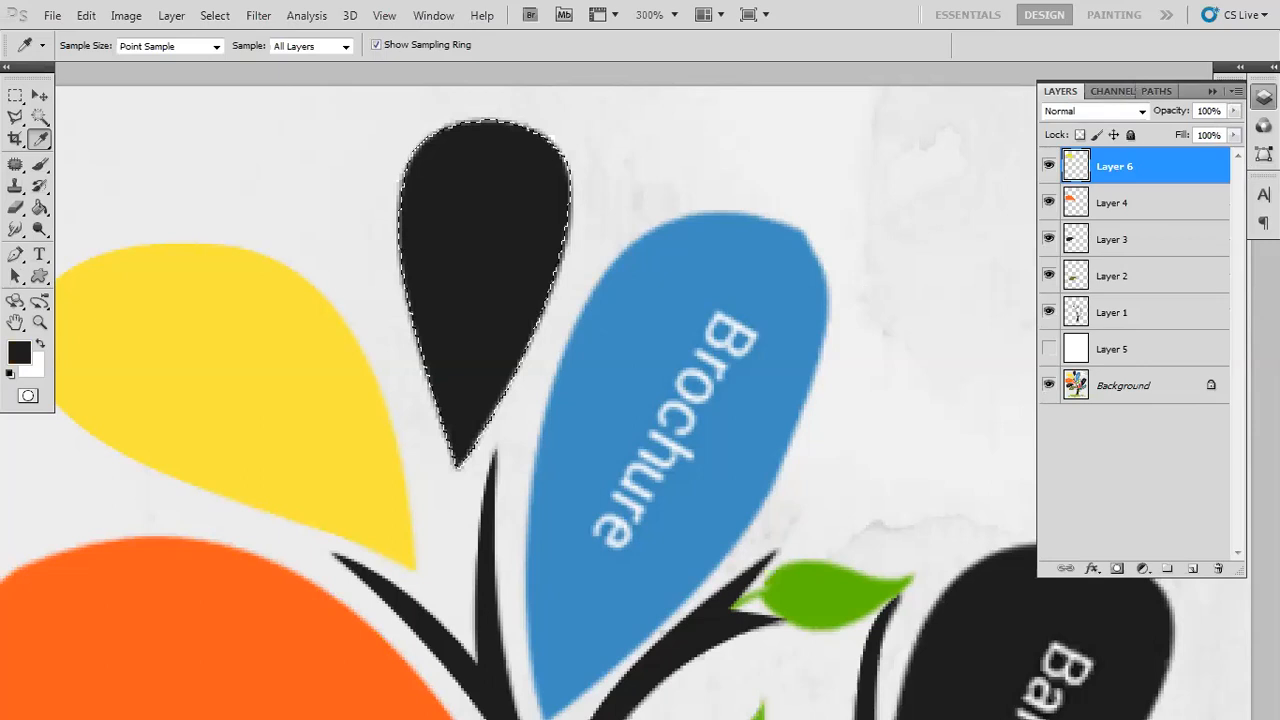
click(1190, 570)
key(alt+BackSpace)
key(ctrl+d)
Create a new empty path for the blue Brochure leaf and get the Pen tool ready for tracing it
key(v)
drag(640, 410, 500, 270)
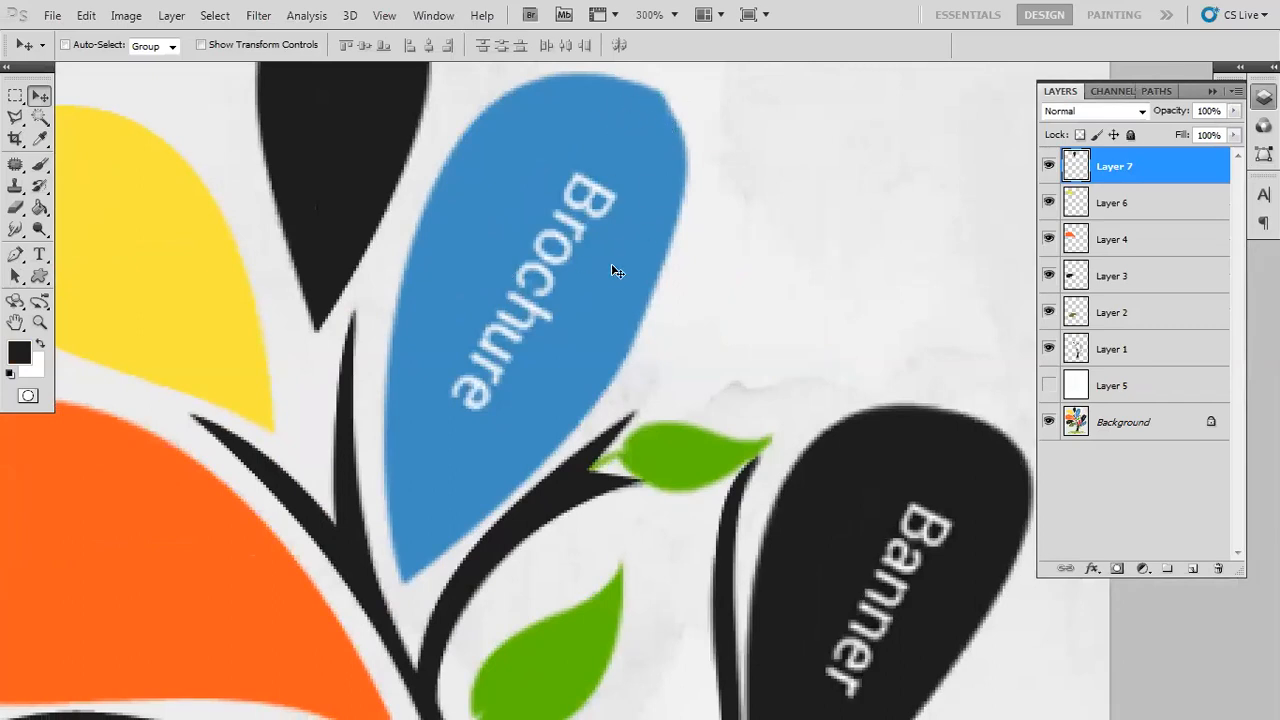
drag(597, 270, 597, 302)
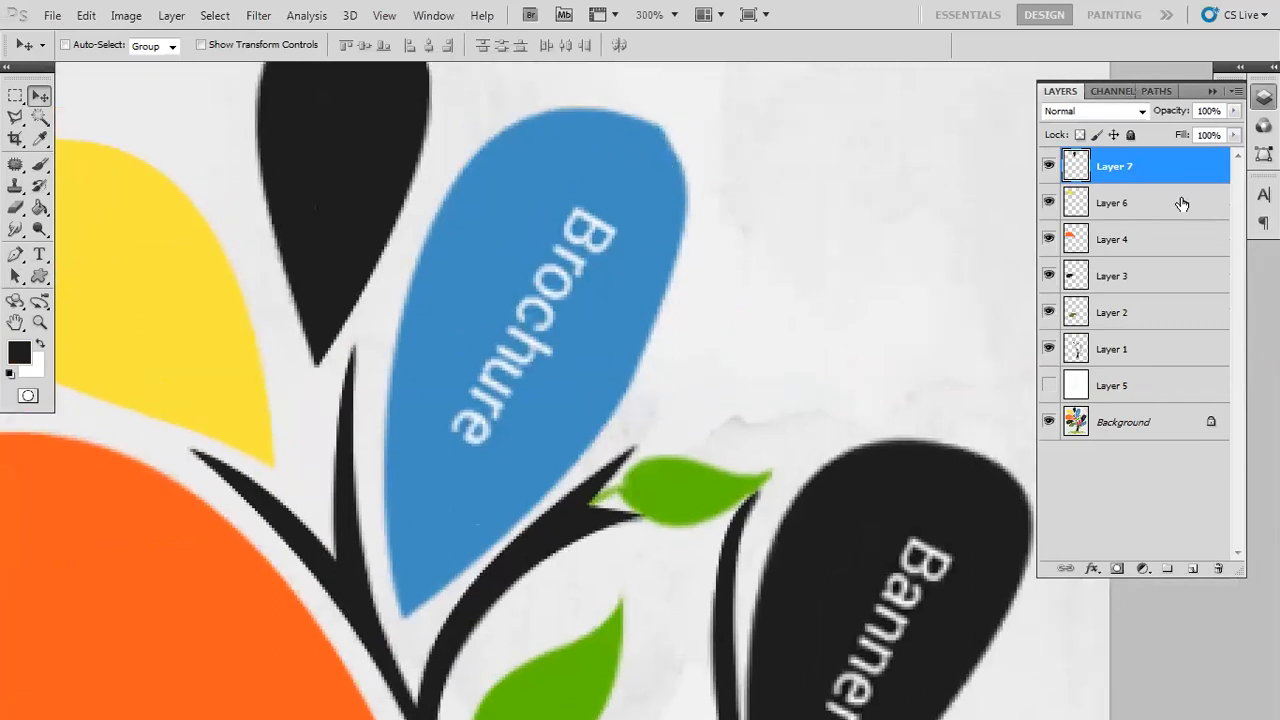
click(1160, 97)
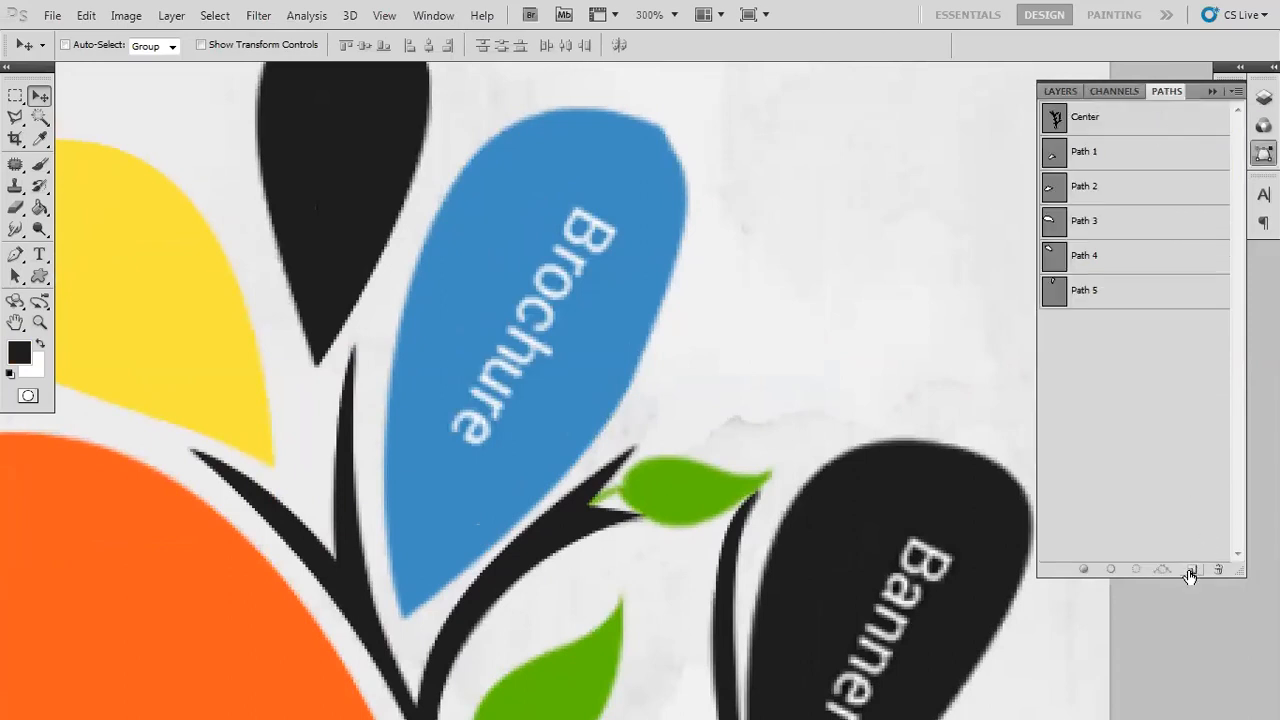
click(1190, 568)
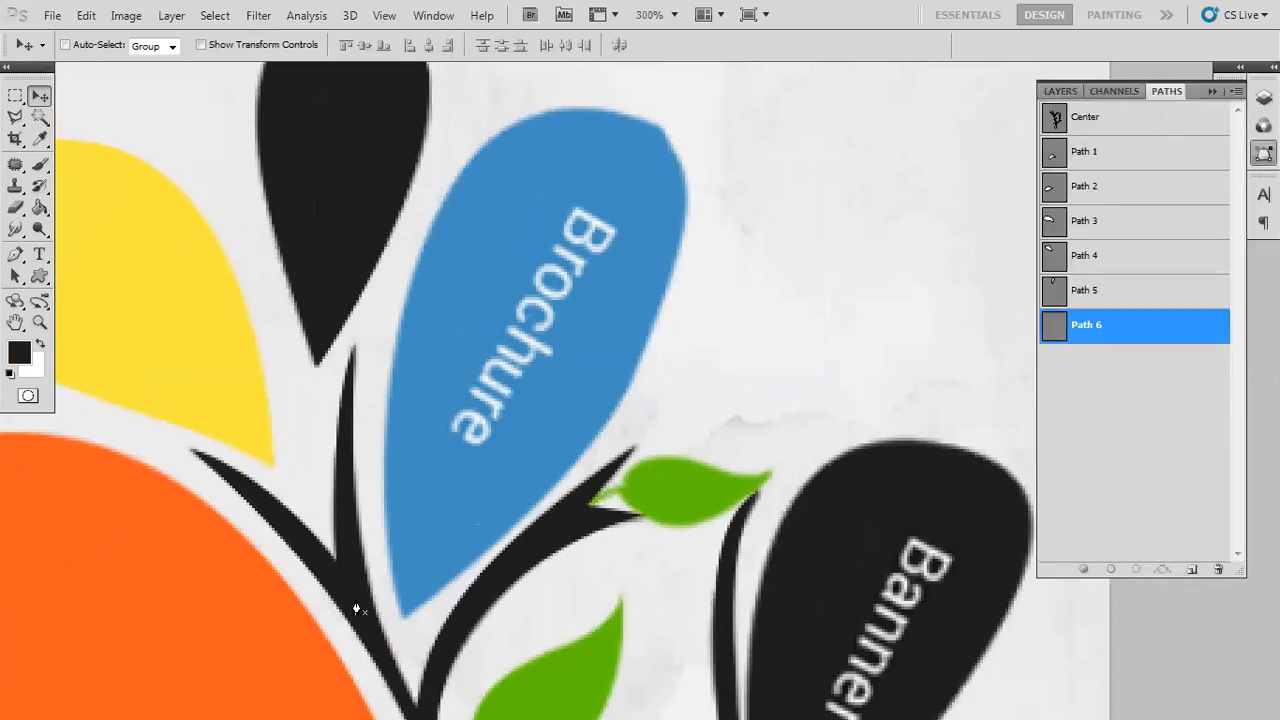
key(p)
Trace the Brochure leaf's right edge from its pointed tip to the rounded end, refining the curve handle to fit the edge
click(403, 617)
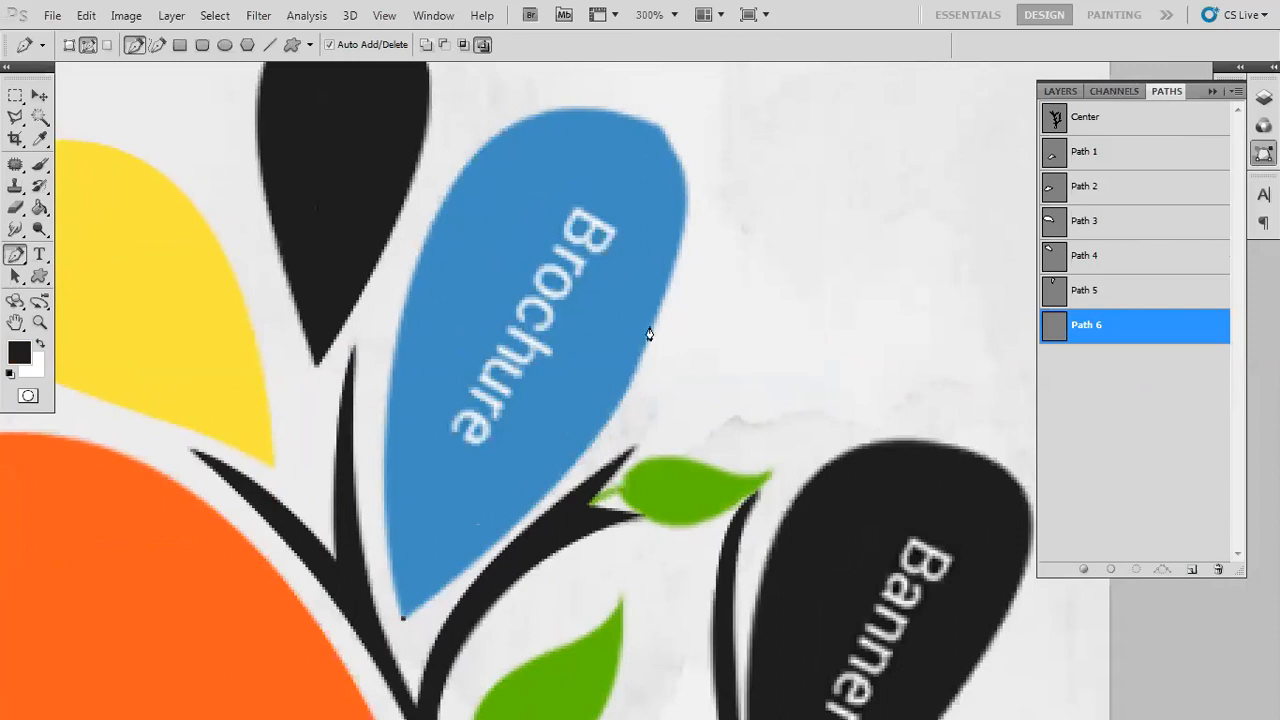
drag(657, 323, 739, 143)
scroll(657, 300, up, 5)
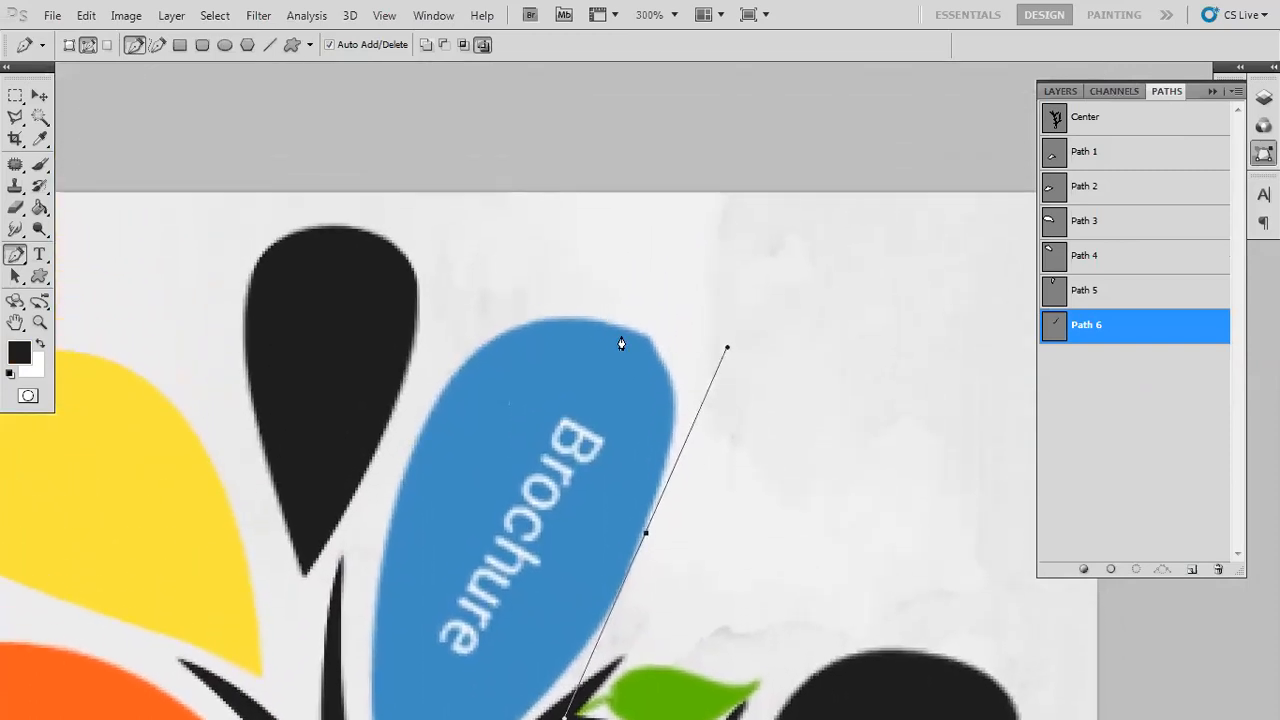
drag(623, 334, 603, 319)
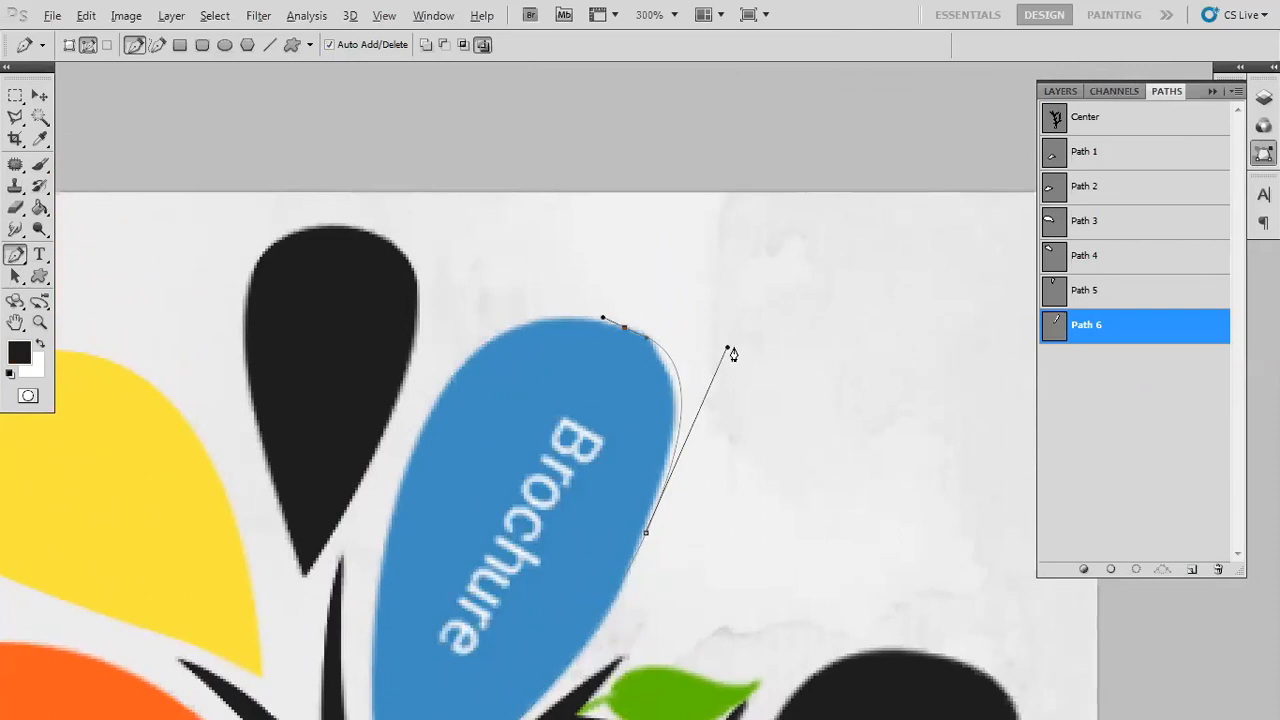
mouse_move(727, 352)
mouse_down()
mouse_move(710, 376)
mouse_move(719, 360)
mouse_up()
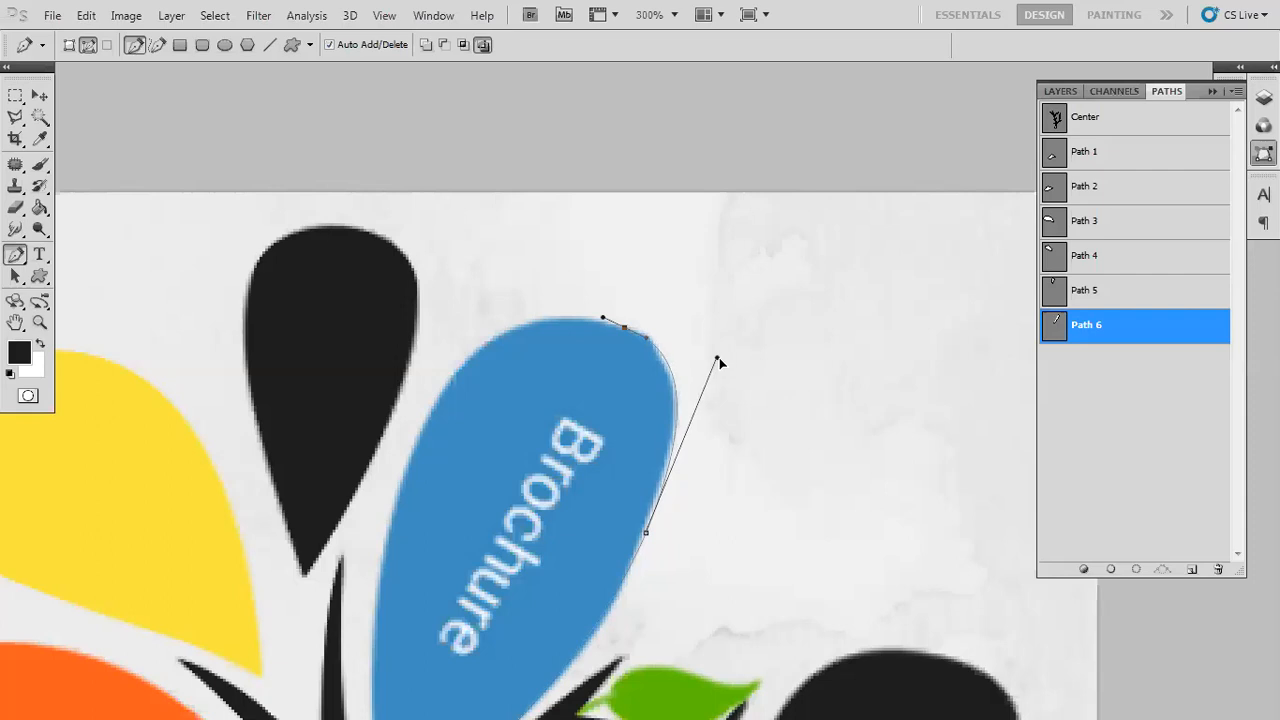
Trace the Brochure leaf's left edge back to the pointed tip and close the path
scroll(640, 306, down, 3)
scroll(640, 306, left, 2)
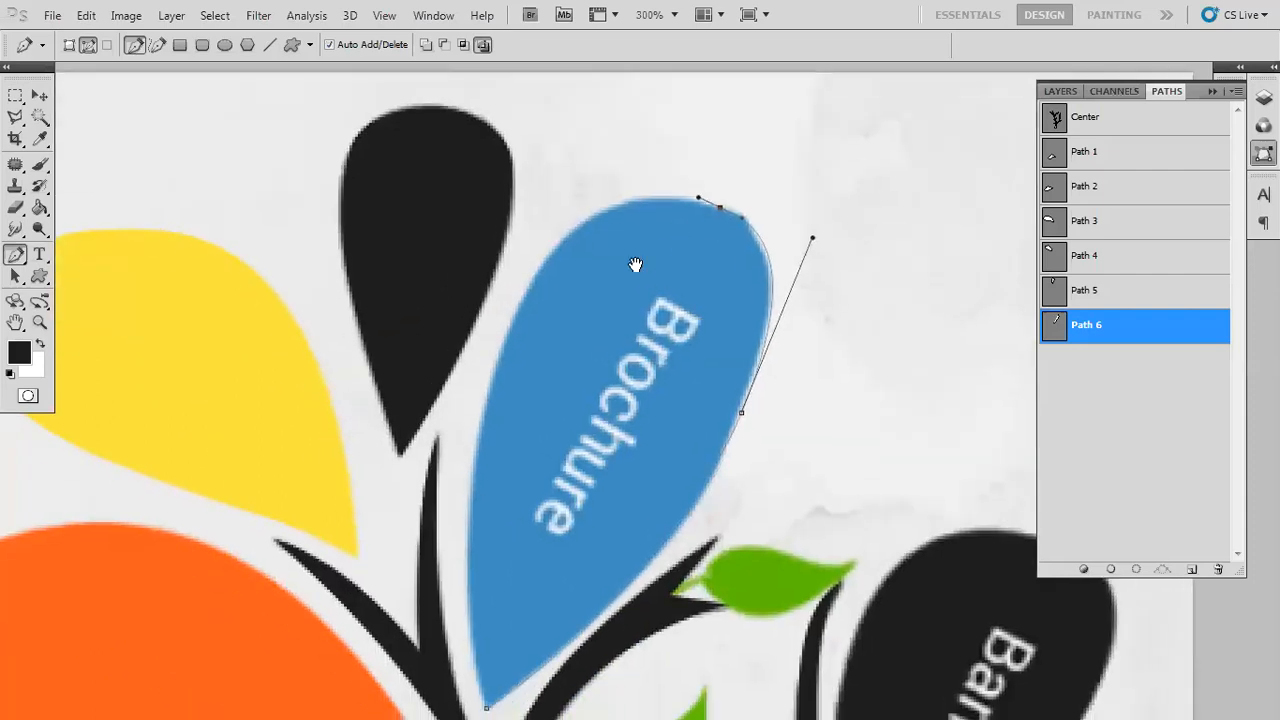
drag(533, 290, 486, 402)
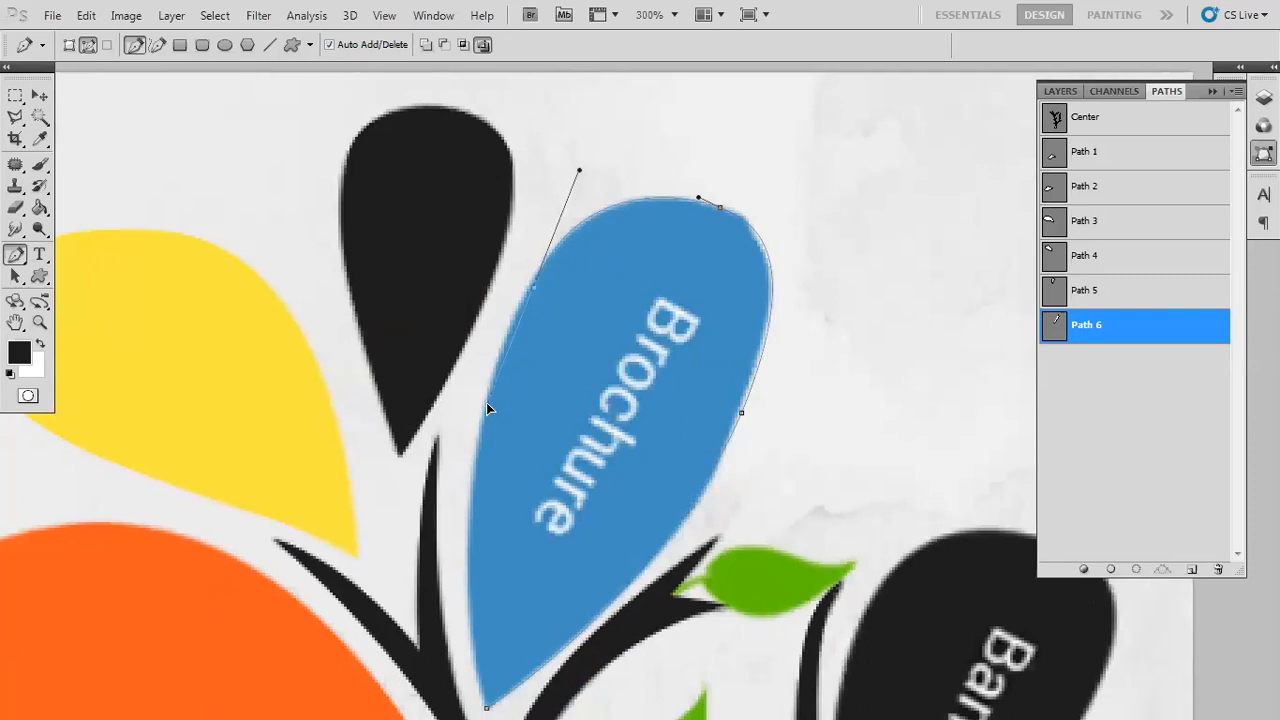
drag(501, 448, 509, 311)
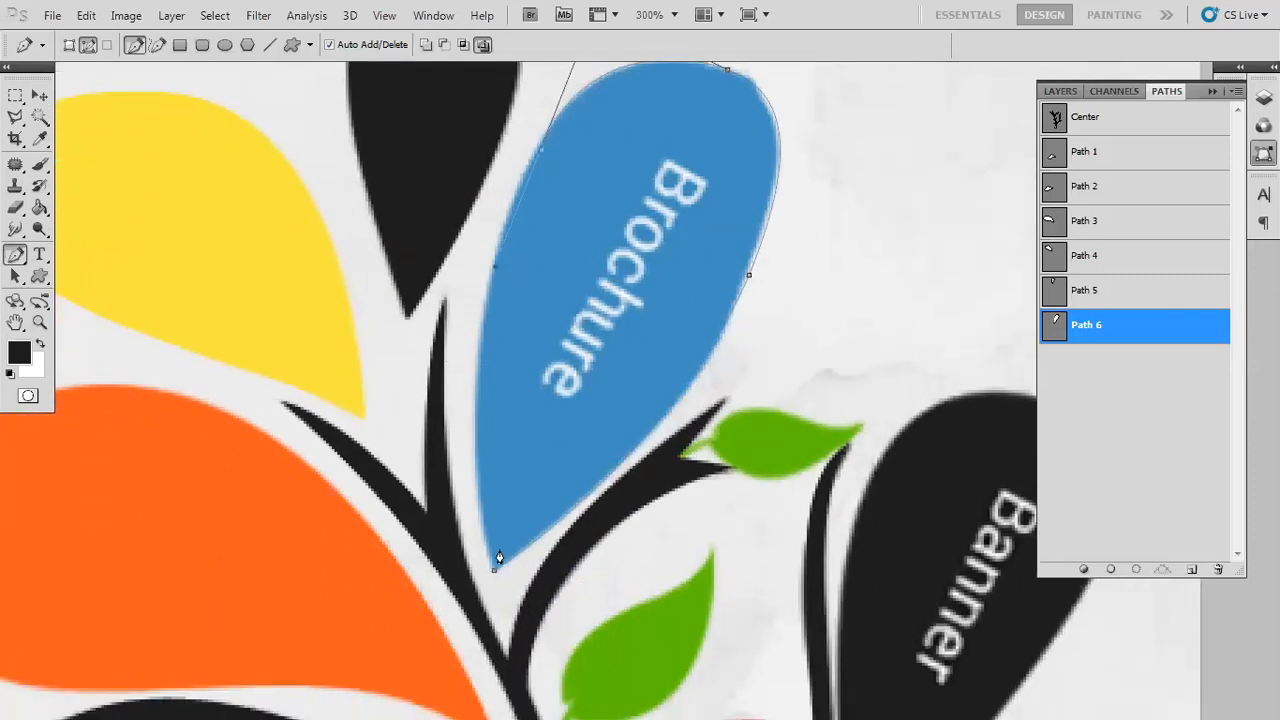
drag(494, 572, 524, 693)
scroll(522, 693, down, 8)
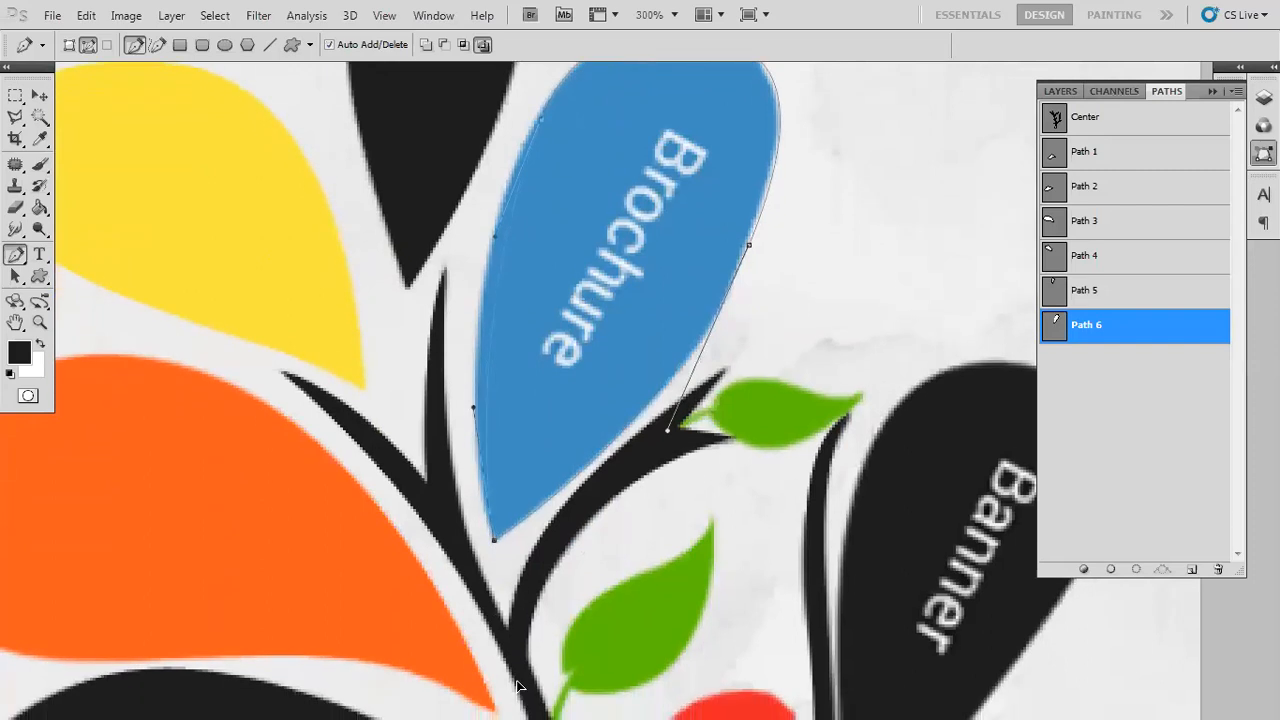
scroll(537, 695, down, 4)
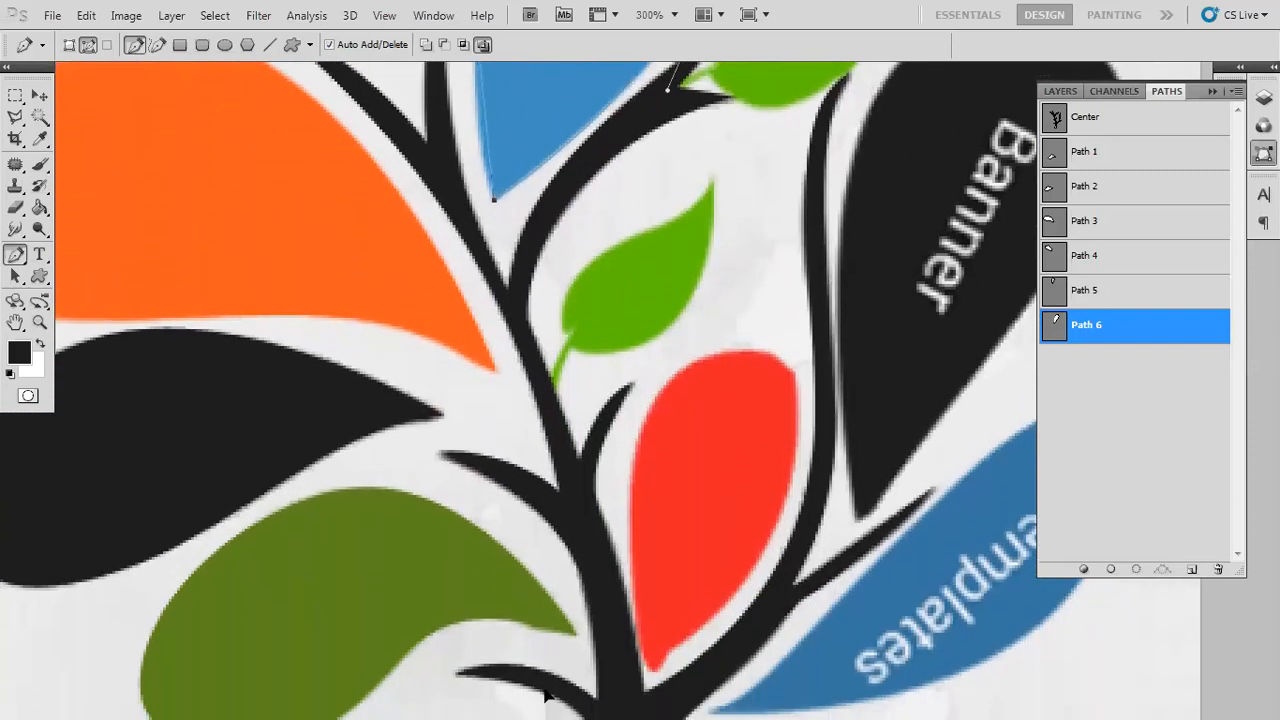
scroll(538, 188, up, 12)
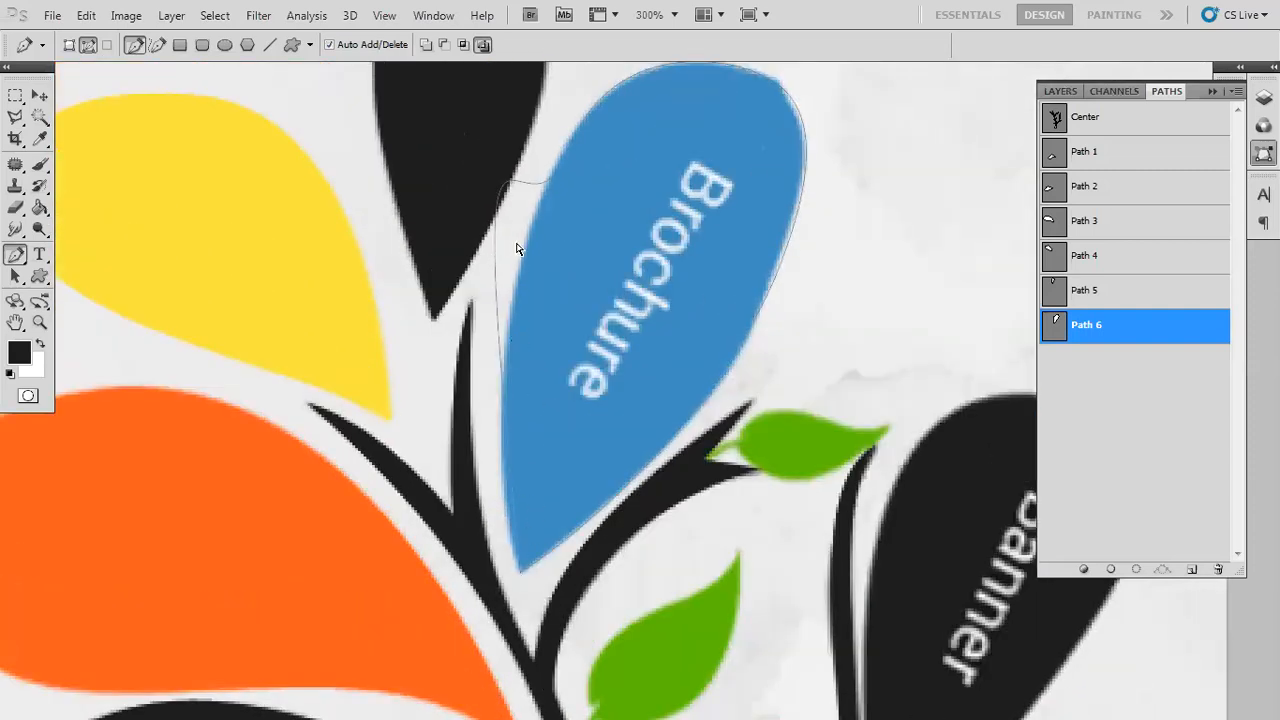
Shorten the closing point's long curve handle so the path follows the Brochure leaf's left edge
ctrl+click(552, 180)
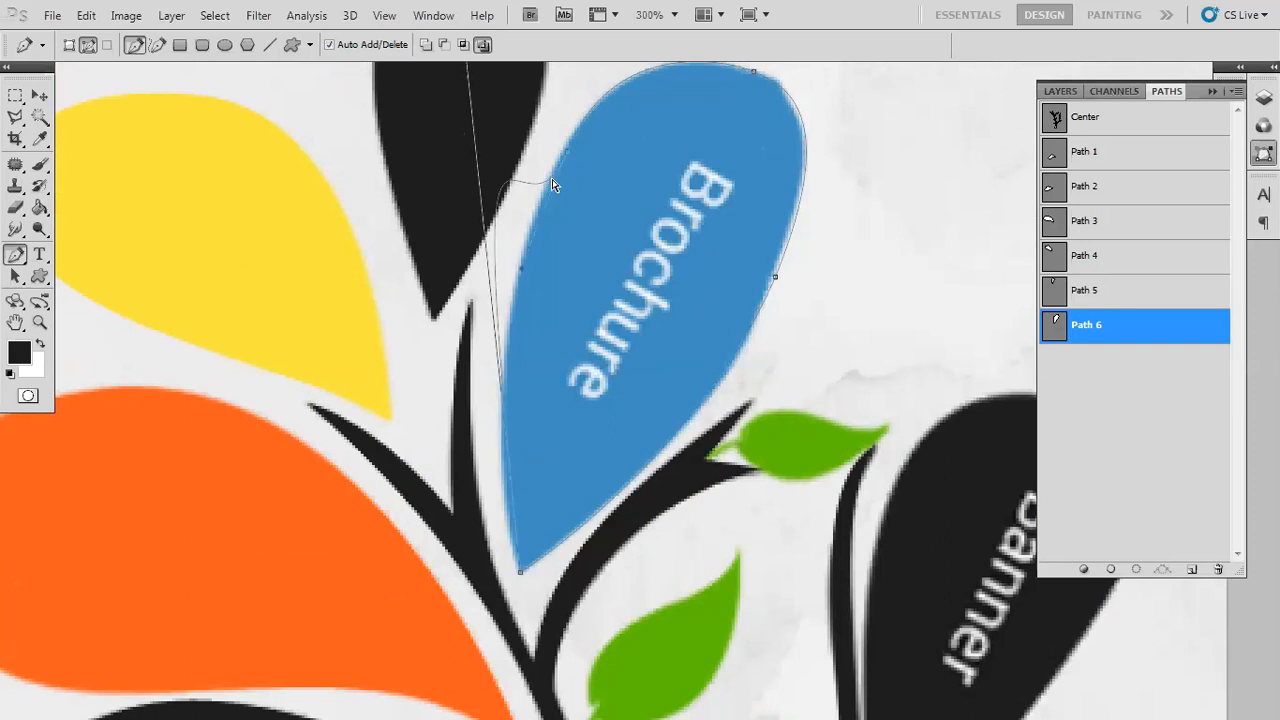
drag(523, 171, 524, 303)
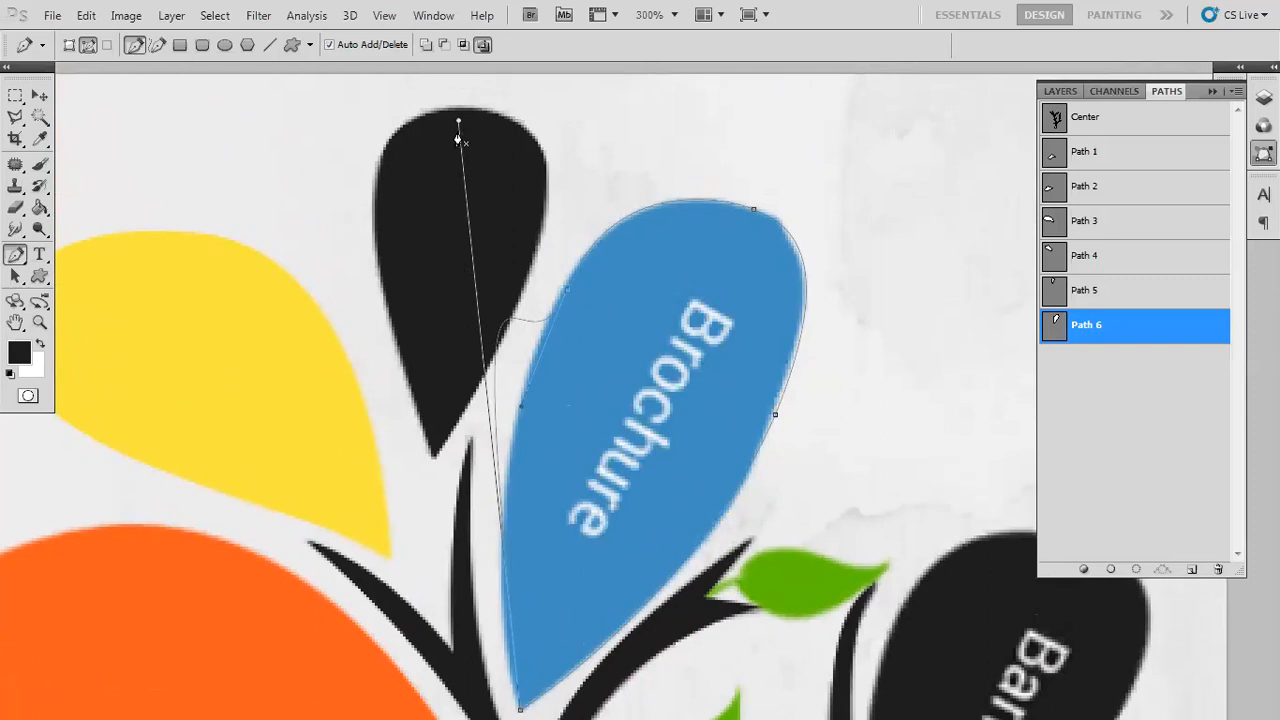
drag(458, 123, 485, 449)
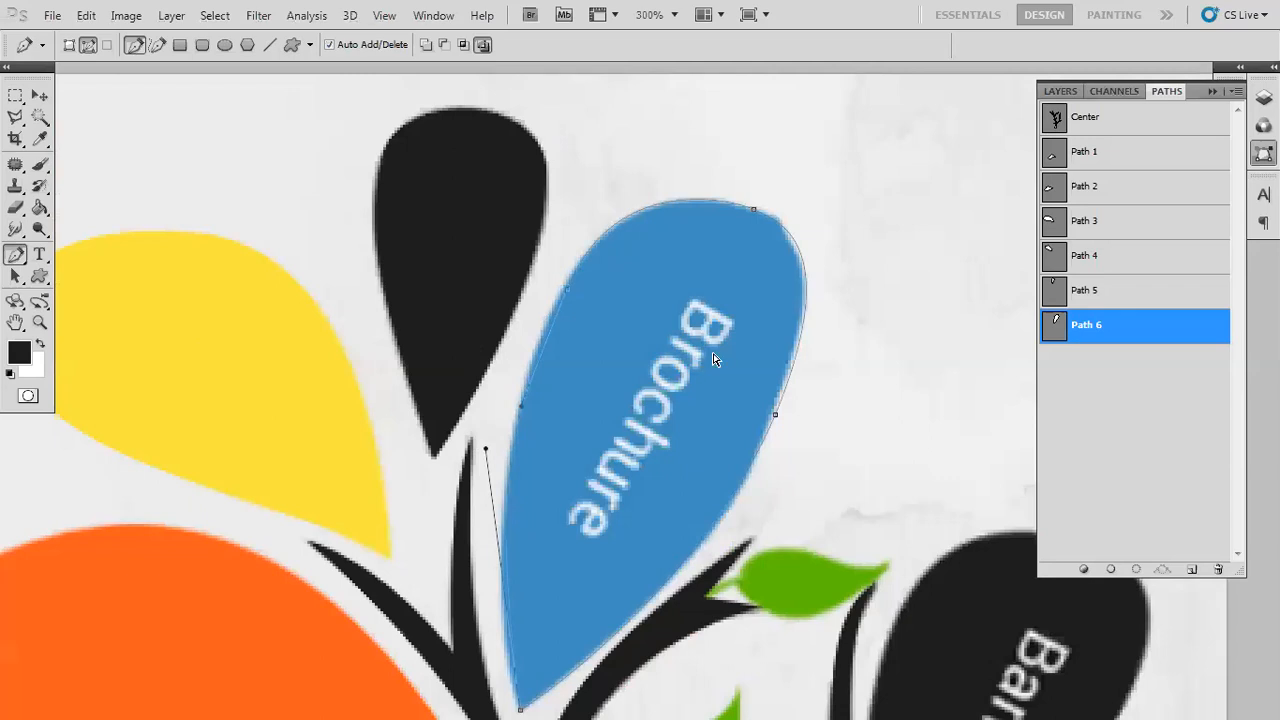
Convert the Brochure leaf's path to a selection and sample the leaf's blue as the foreground color
key(ctrl+Return)
key(i)
click(746, 252)
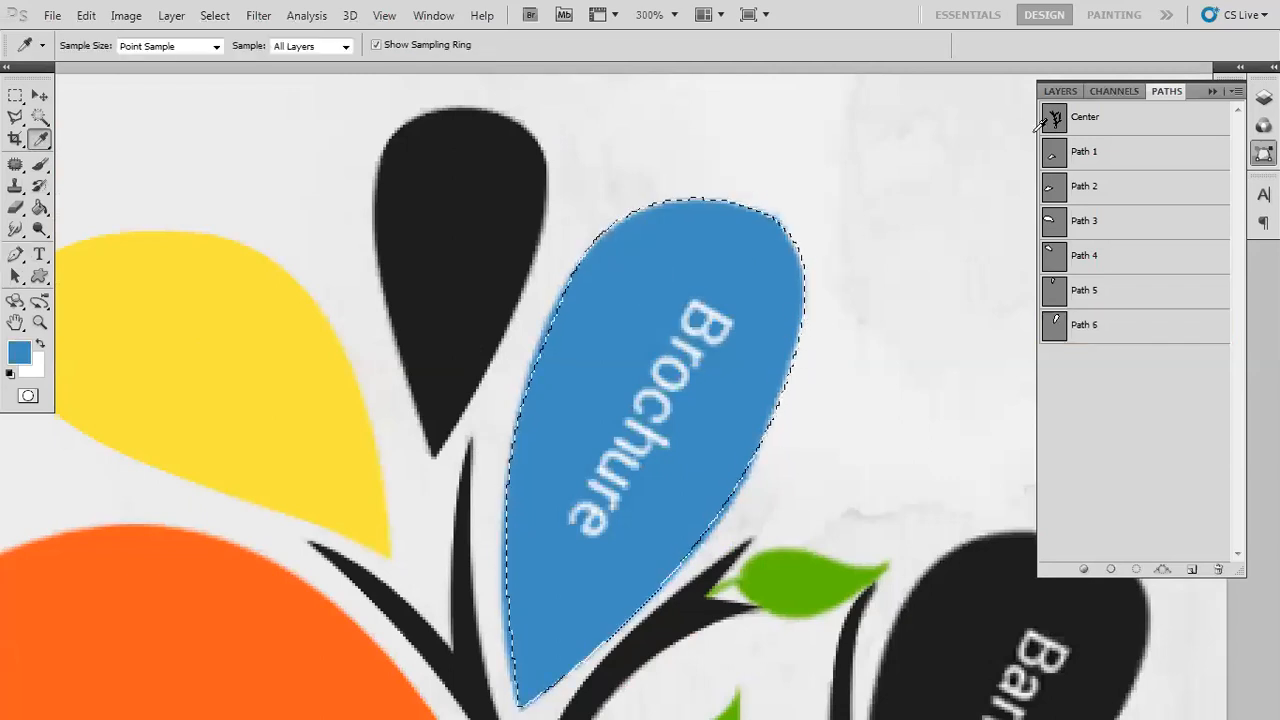
Fill the Brochure leaf selection with the sampled blue on a new layer and clear the selection
click(1056, 92)
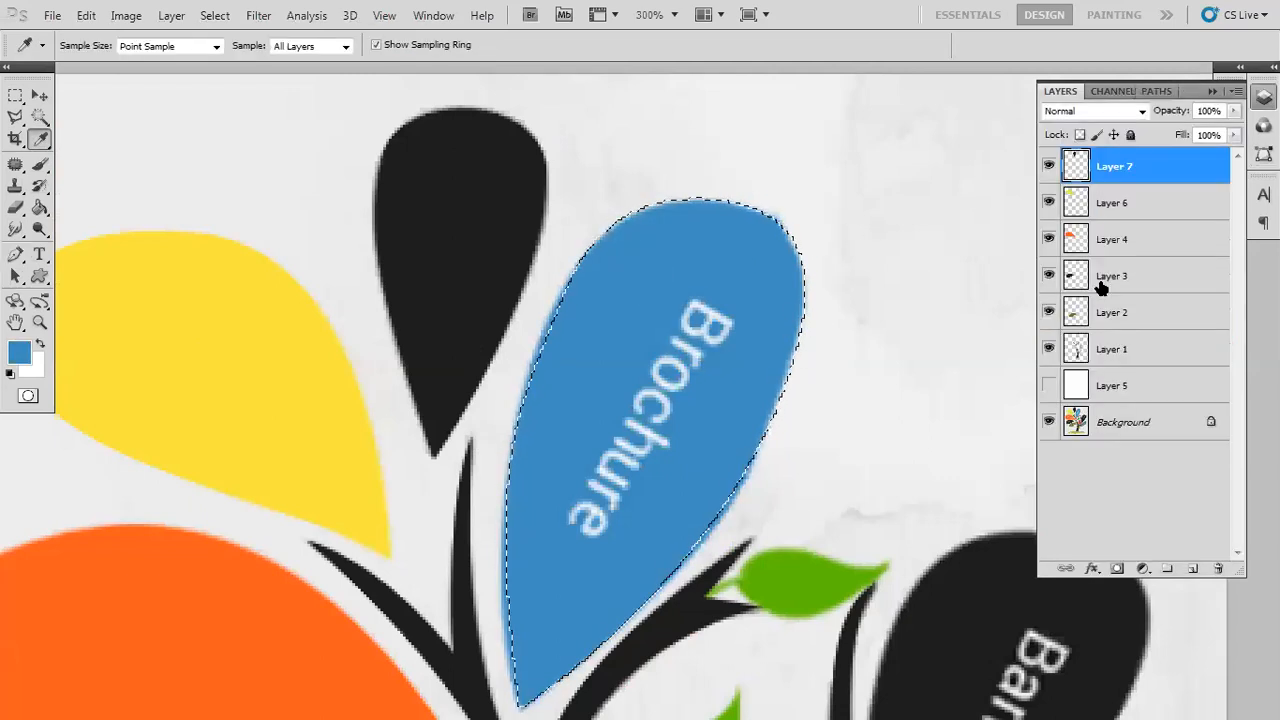
click(1188, 571)
key(alt+BackSpace)
key(ctrl+d)
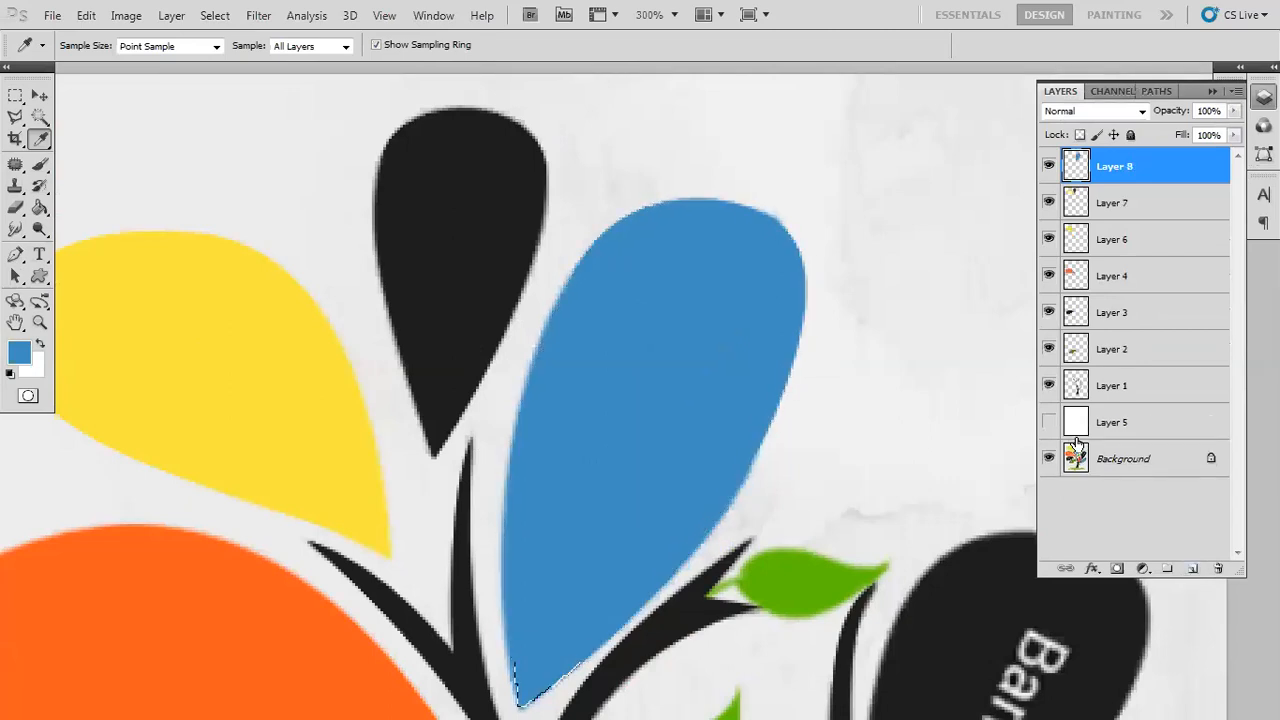
key(v)
Check the traced leaves against white by swapping the Background for the white Layer 5, then restore the Background view
scroll(700, 280, down, 5)
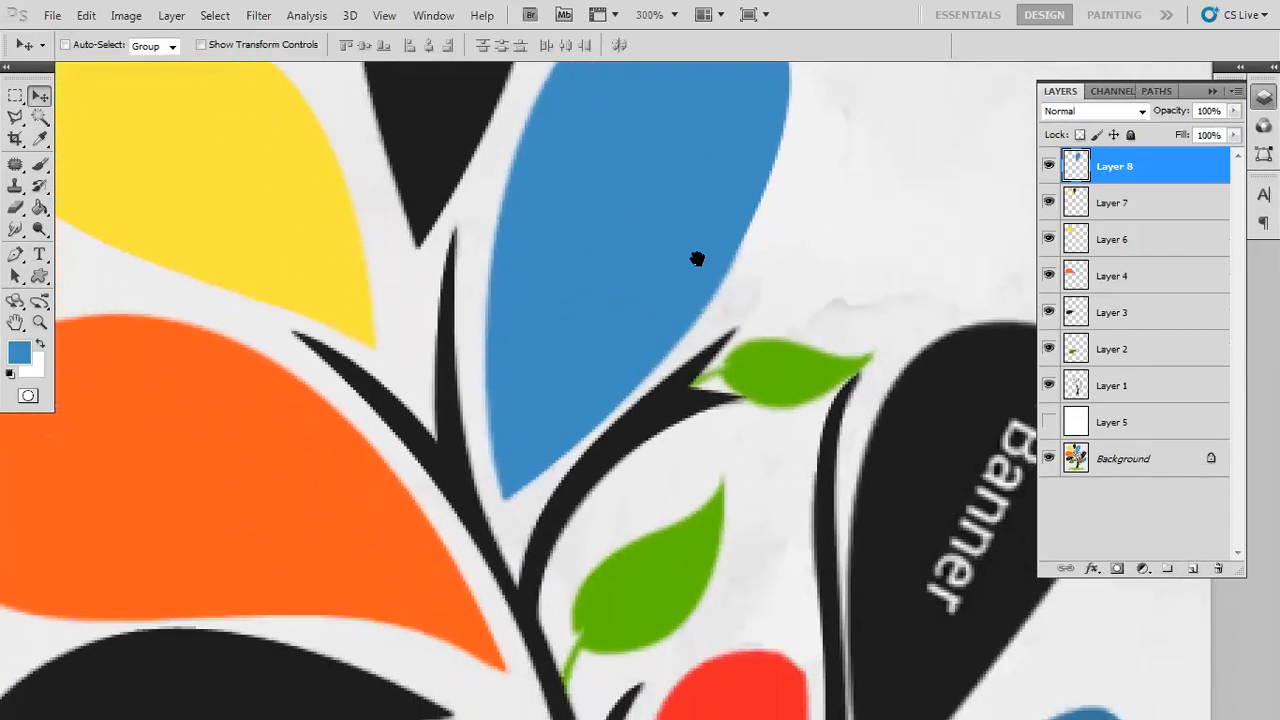
key(ctrl+0)
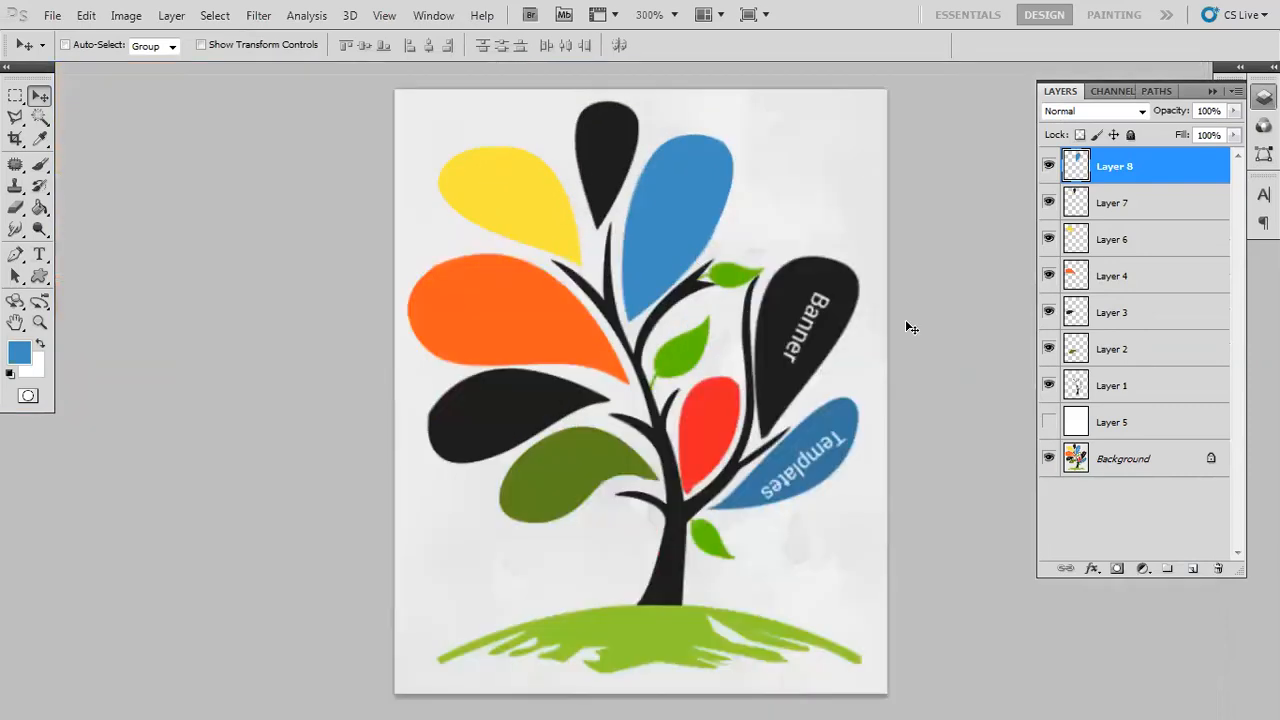
click(1048, 458)
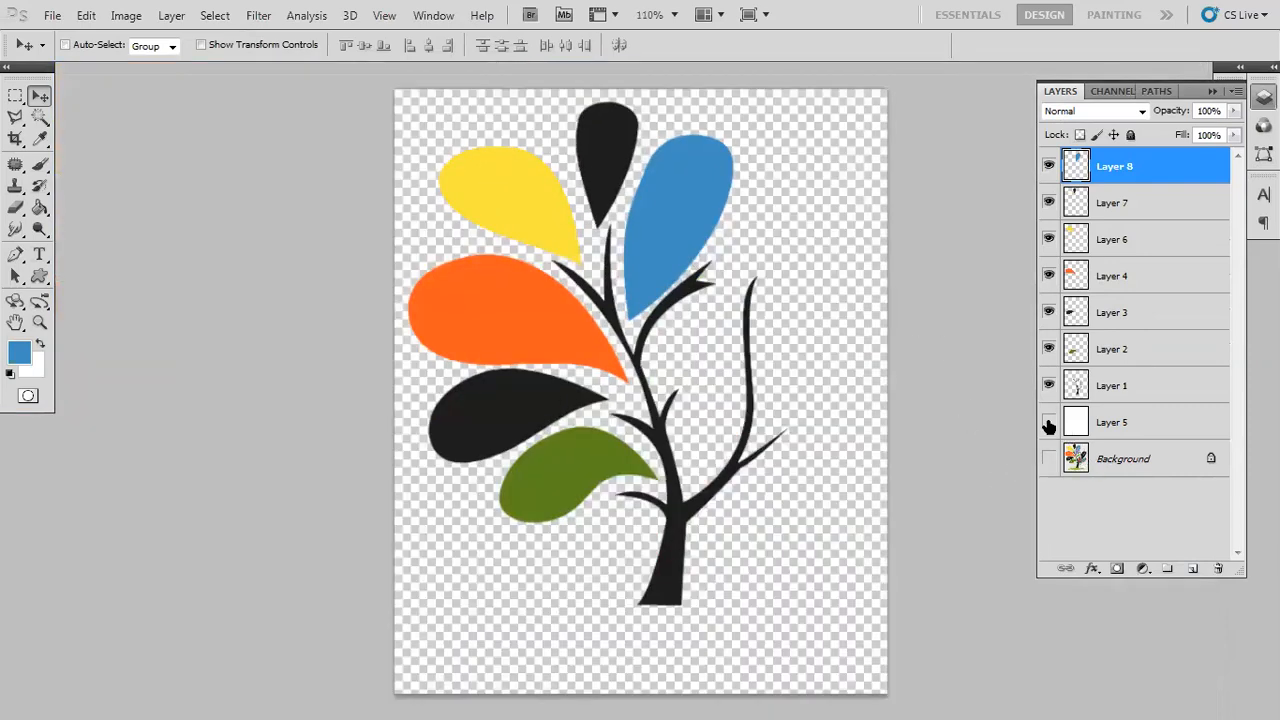
click(1048, 423)
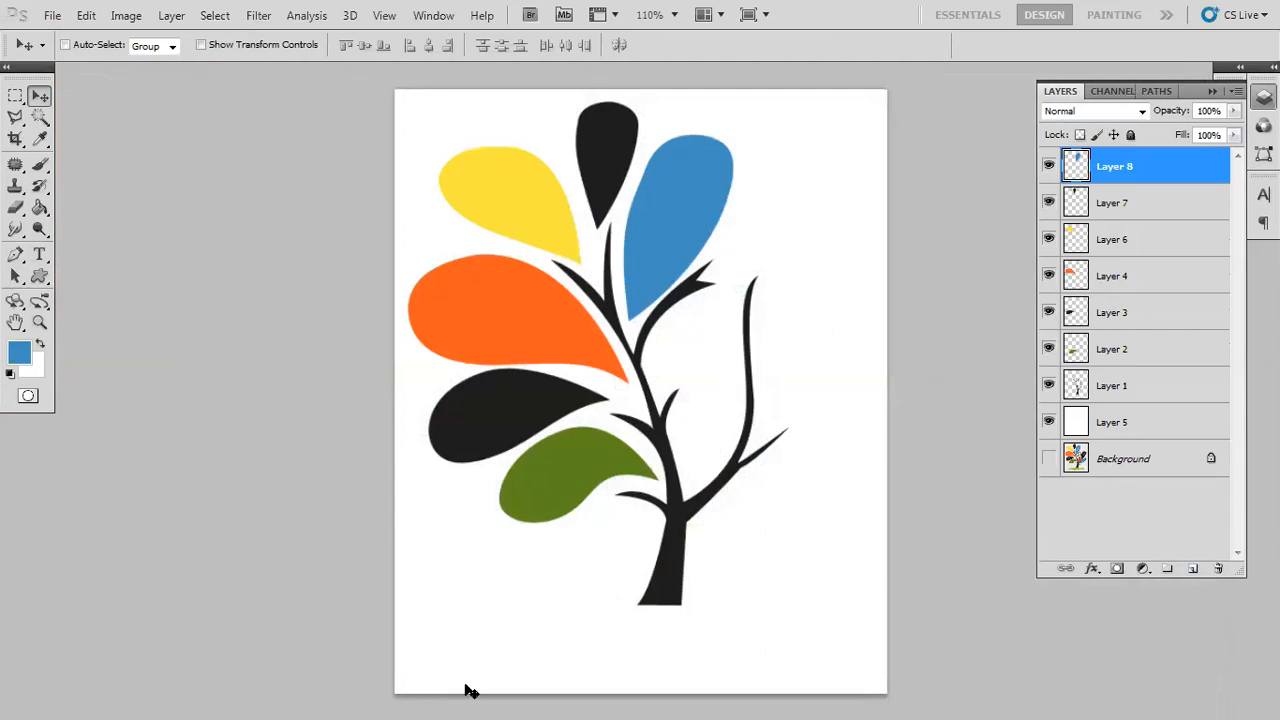
click(1048, 458)
click(1048, 423)
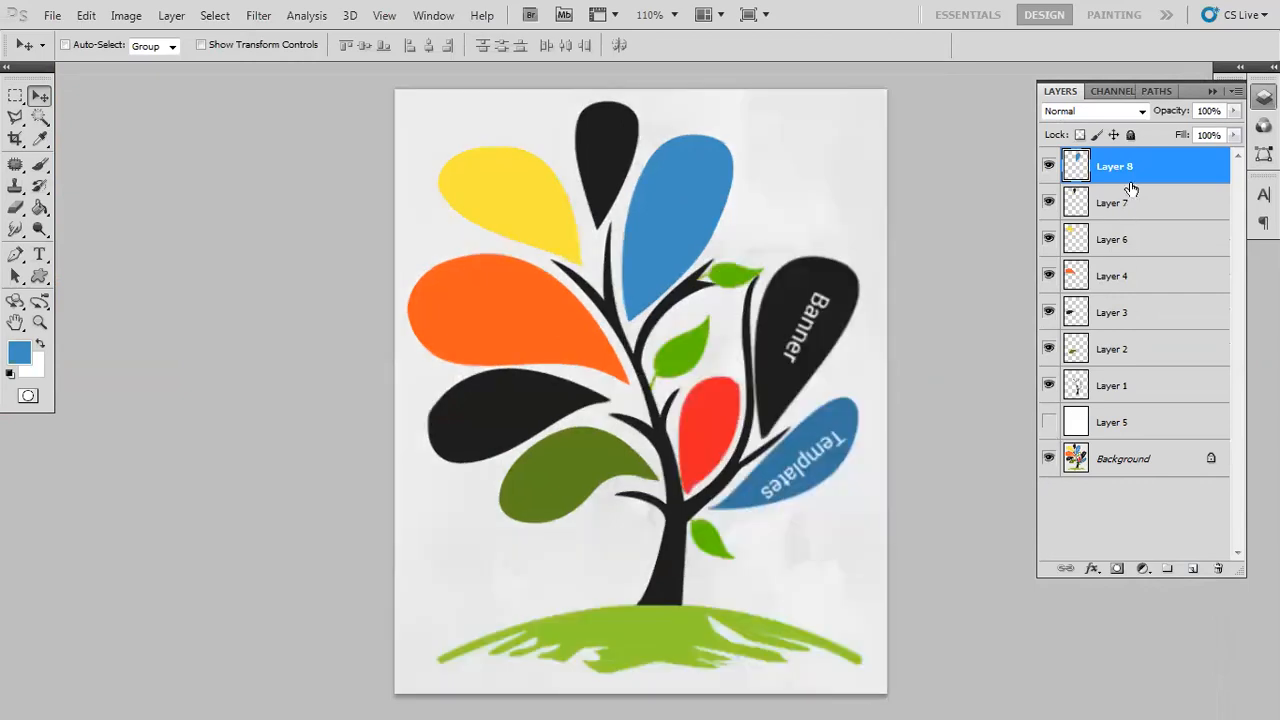
Add a new path and trace the Banner leaf's right edge from its pointed tip toward the rounded end
click(1158, 91)
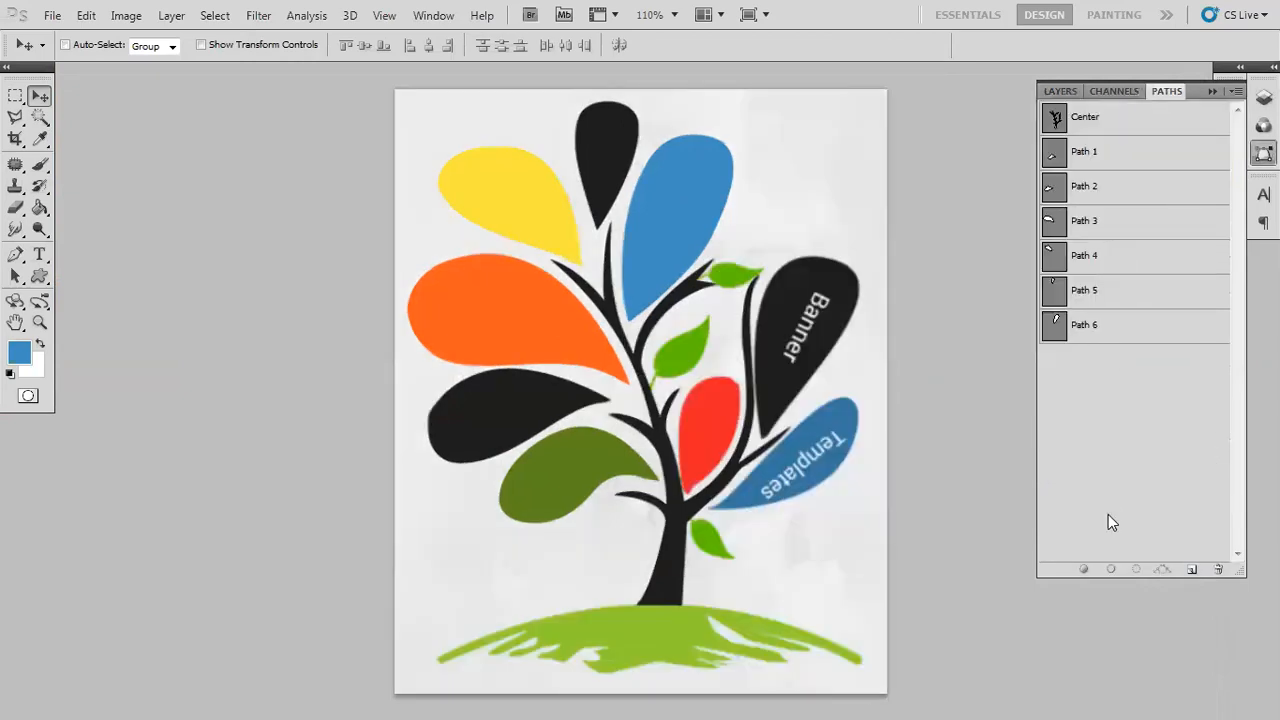
click(1190, 569)
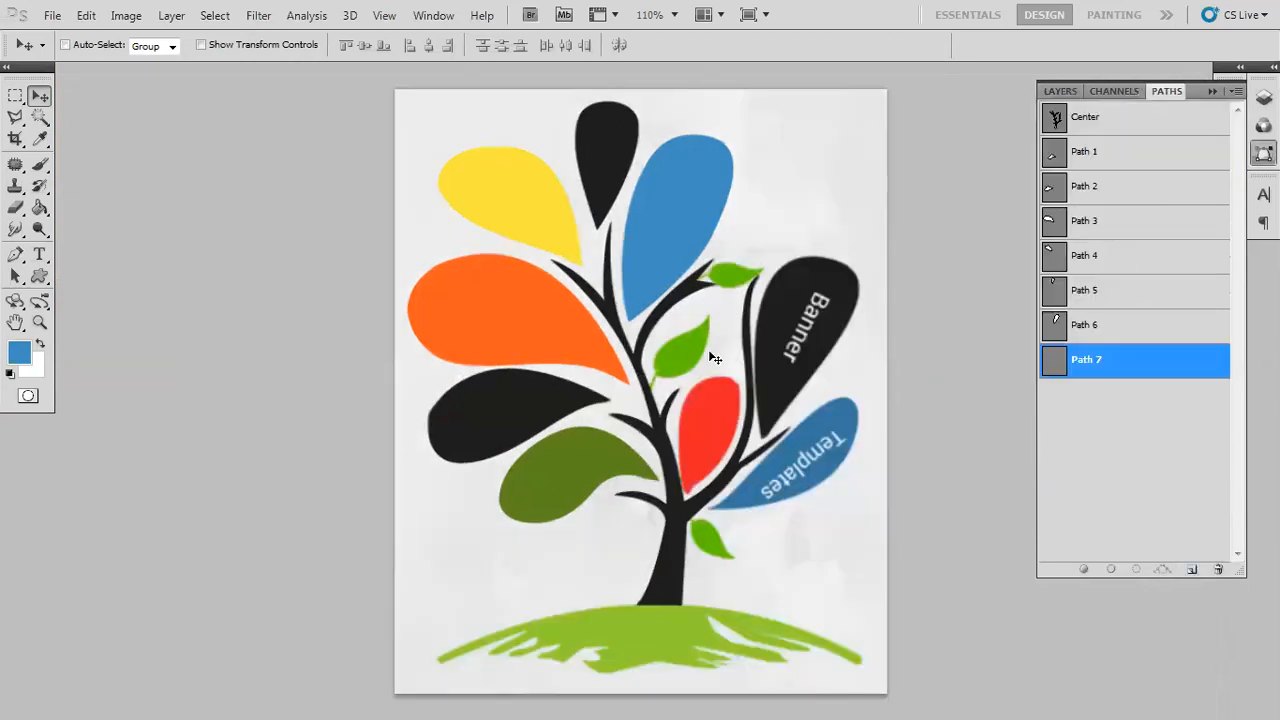
scroll(714, 358, up, 3)
key(space)
drag(752, 242, 538, 366)
drag(560, 324, 507, 348)
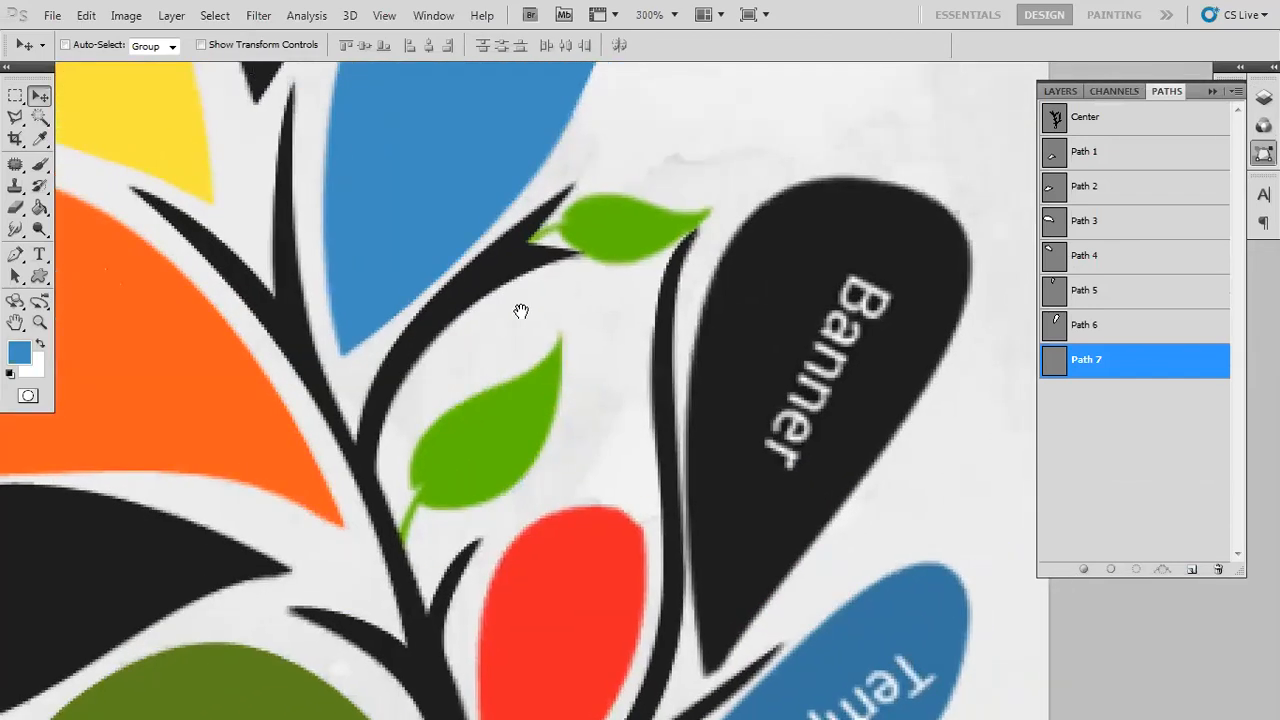
drag(769, 460, 603, 378)
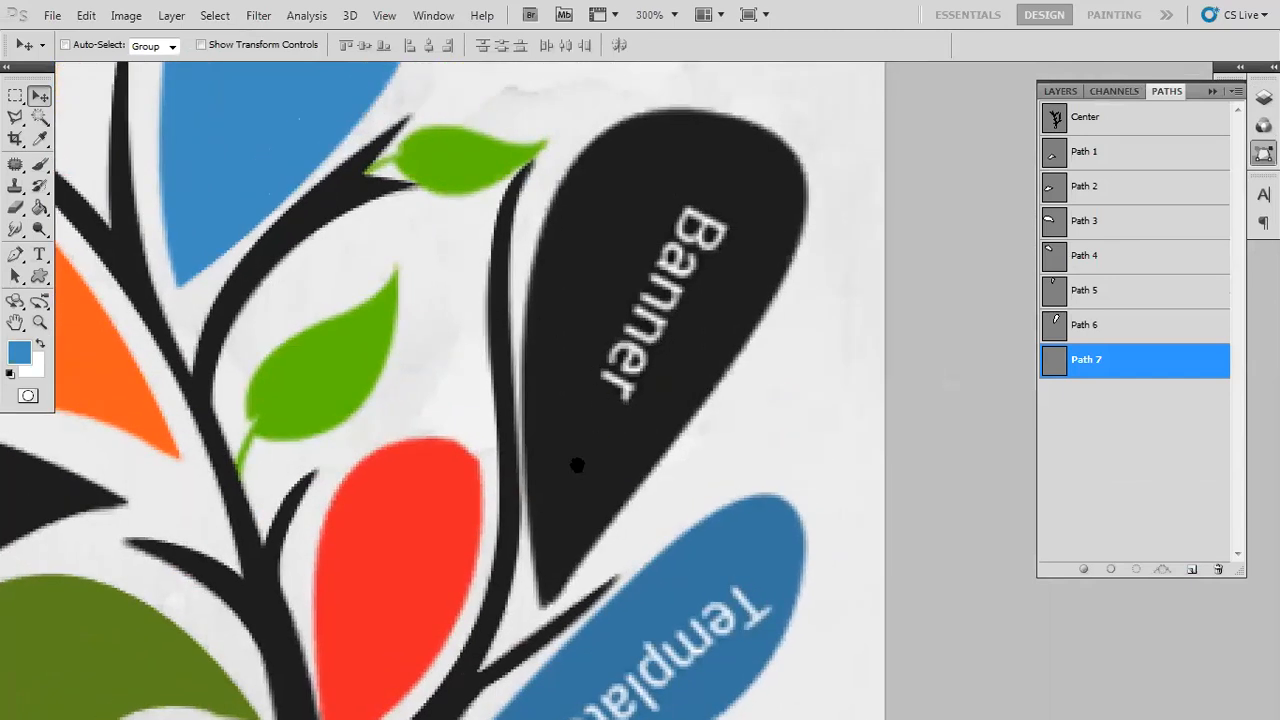
key(p)
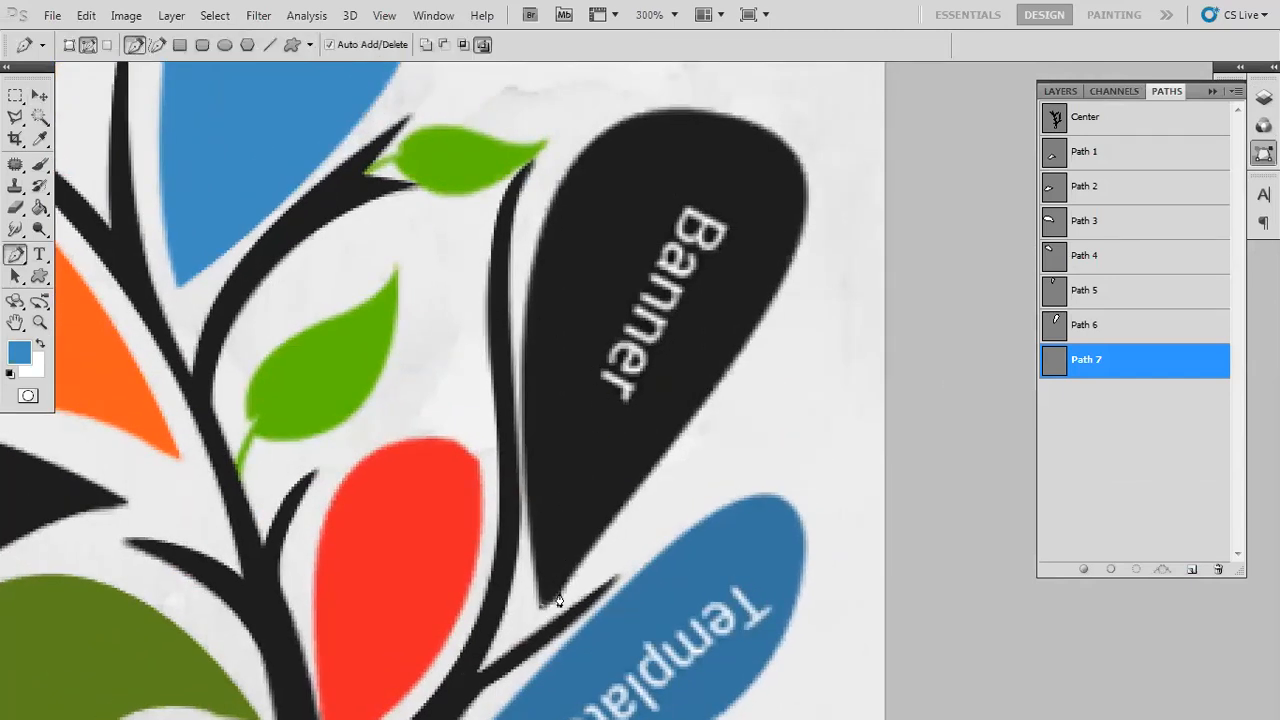
mouse_move(802, 238)
mouse_down()
mouse_move(848, 143)
mouse_move(841, 125)
mouse_move(794, 249)
mouse_up()
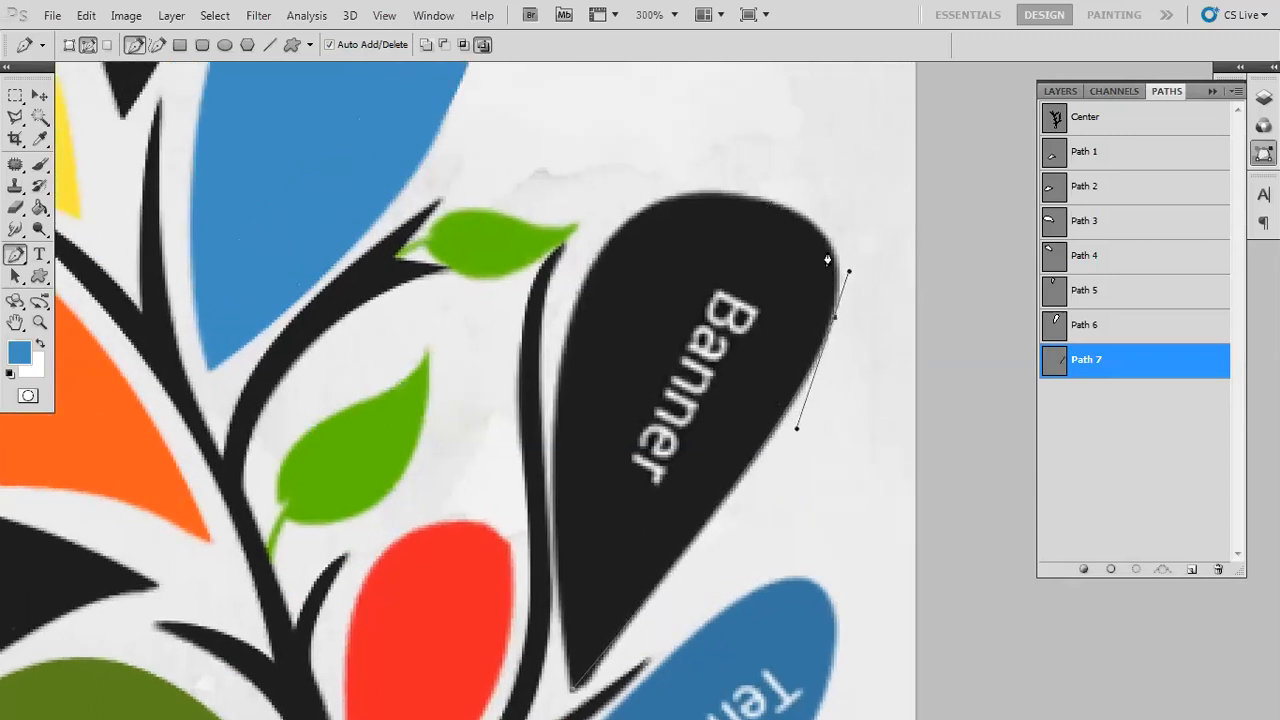
Continue the path around the Banner leaf's rounded end and down its left edge, closing it at the pointed tip
drag(765, 207, 705, 183)
drag(592, 270, 566, 346)
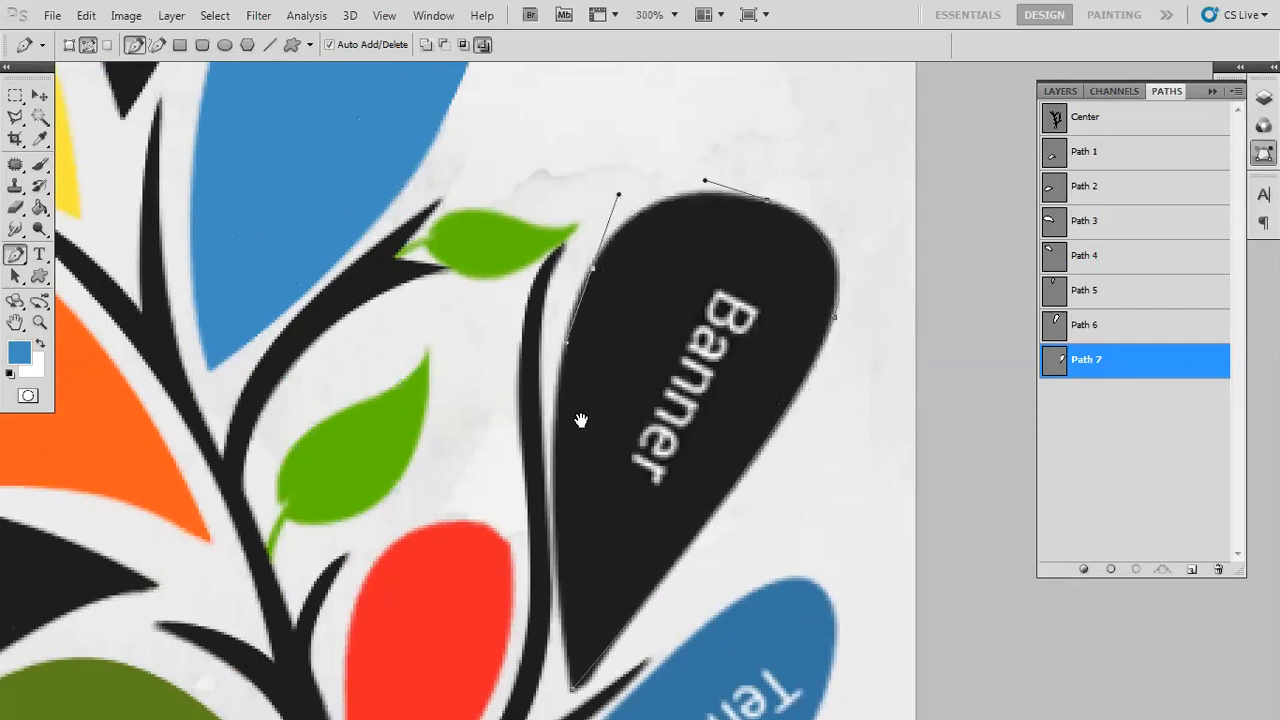
scroll(584, 260, down, 5)
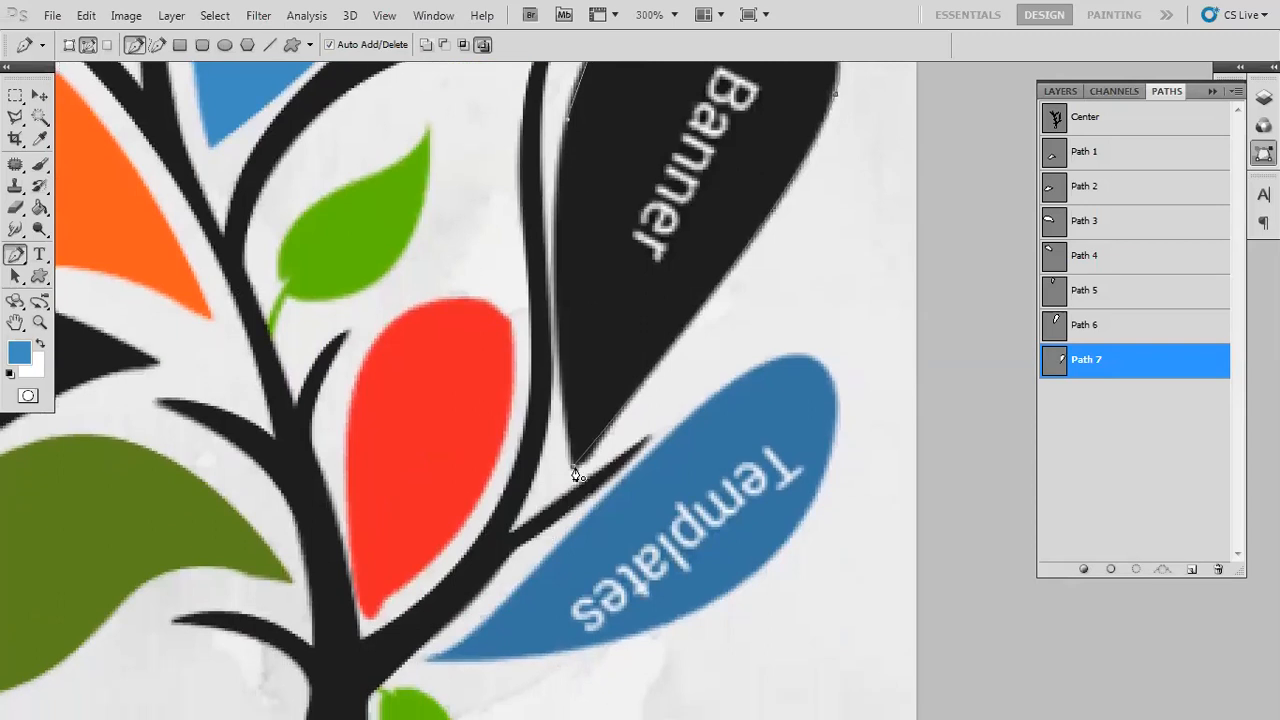
drag(574, 472, 612, 605)
Adjust the curve handle on the Banner leaf's left side so the path follows the leaf's edge
drag(594, 224, 596, 416)
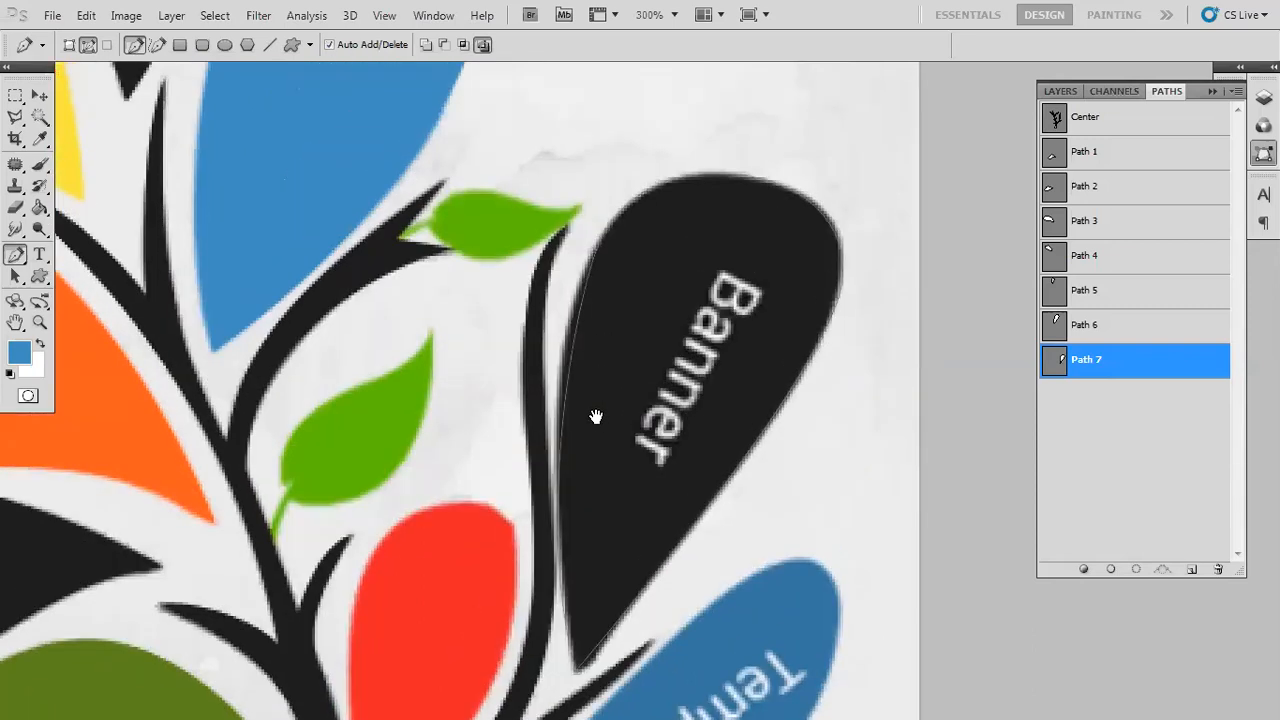
click(574, 346)
drag(571, 325, 558, 312)
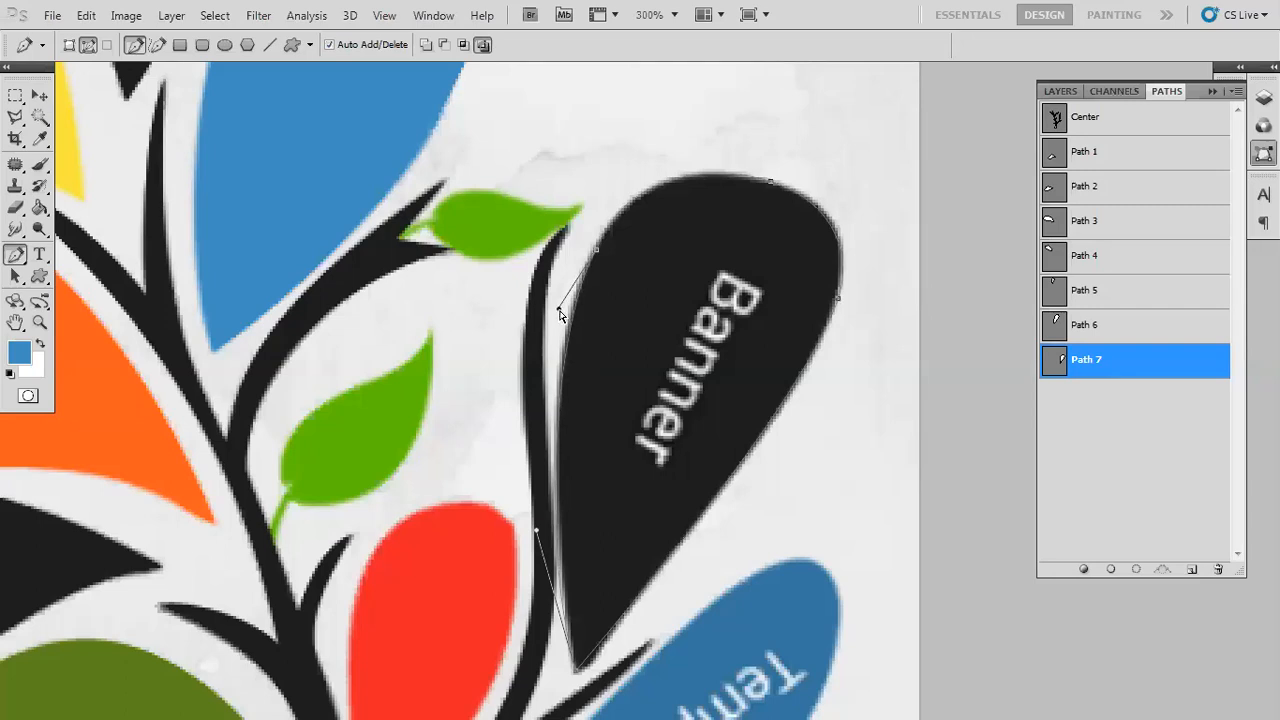
Convert the Banner path to a selection, fill it with the leaf's sampled black on a new layer, and deselect
key(ctrl+Return)
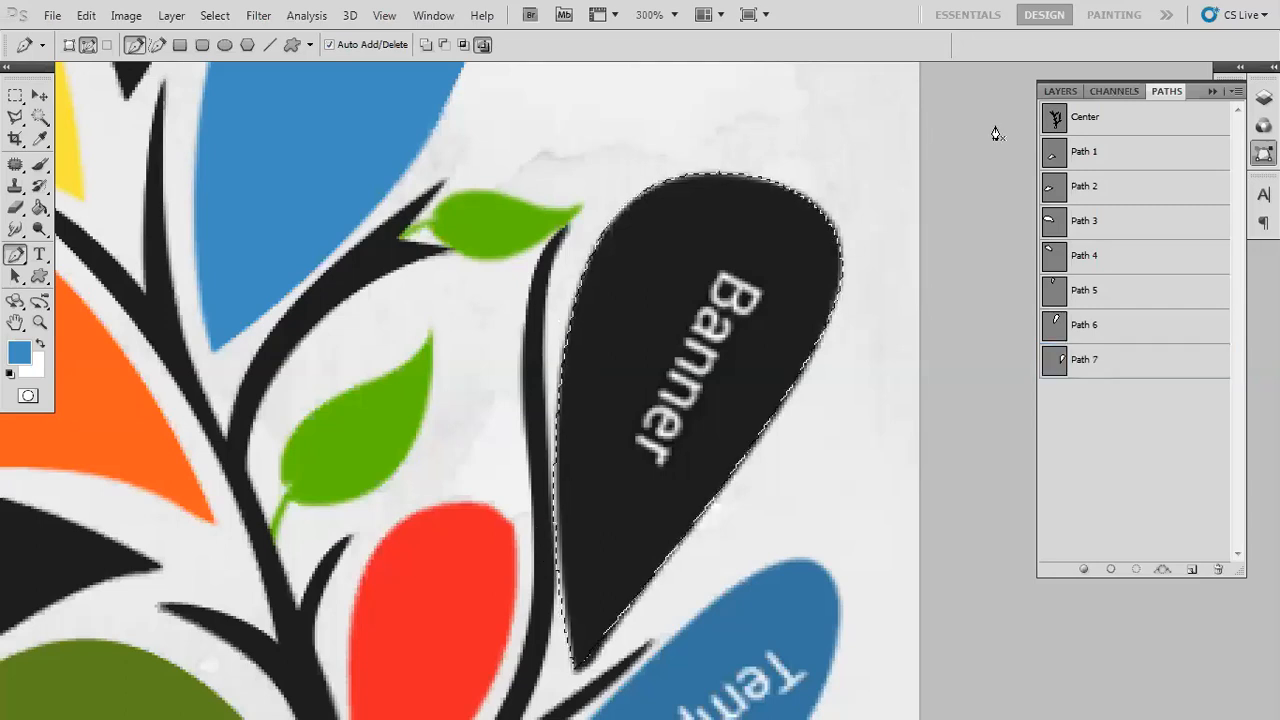
click(1060, 91)
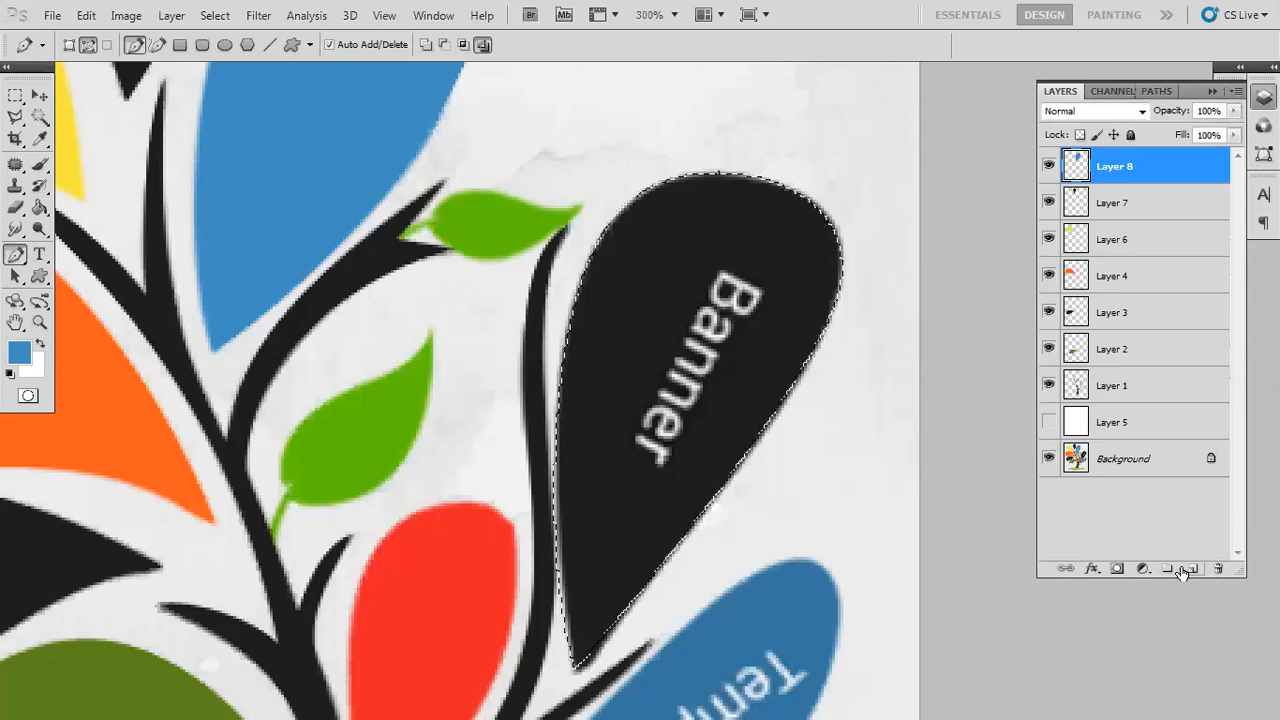
key(i)
click(771, 209)
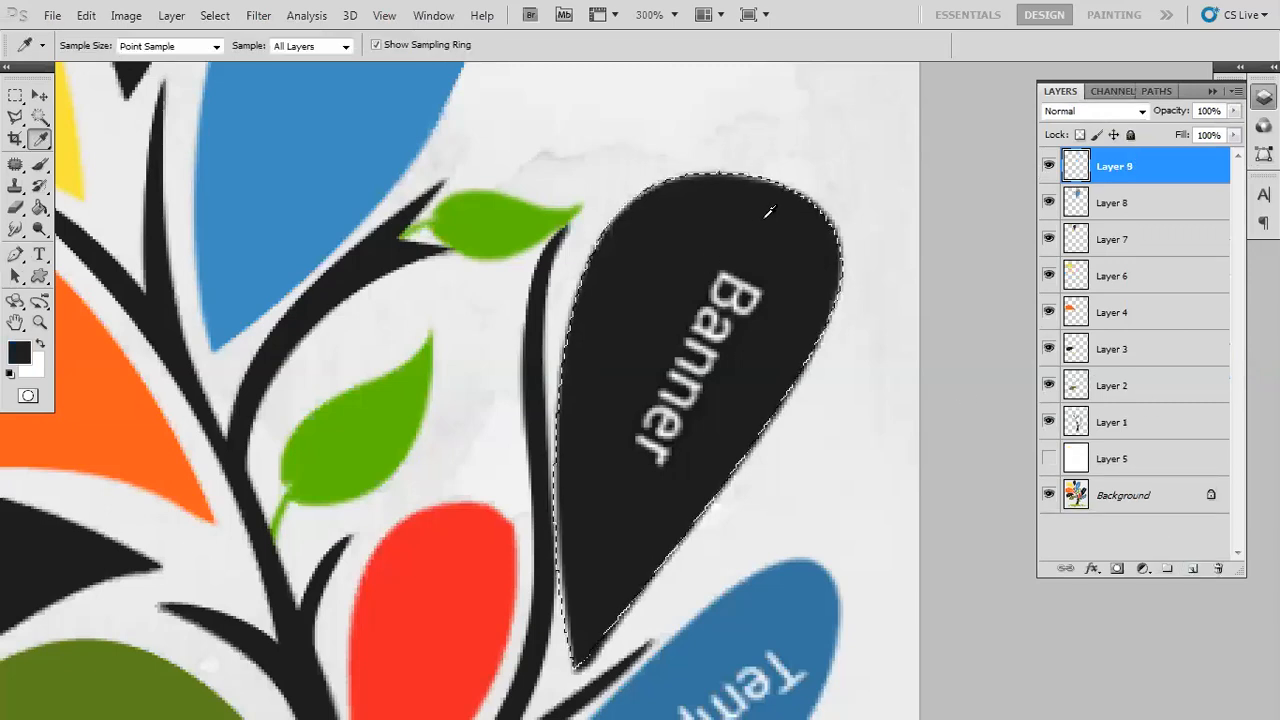
key(alt+BackSpace)
key(ctrl+d)
key(v)
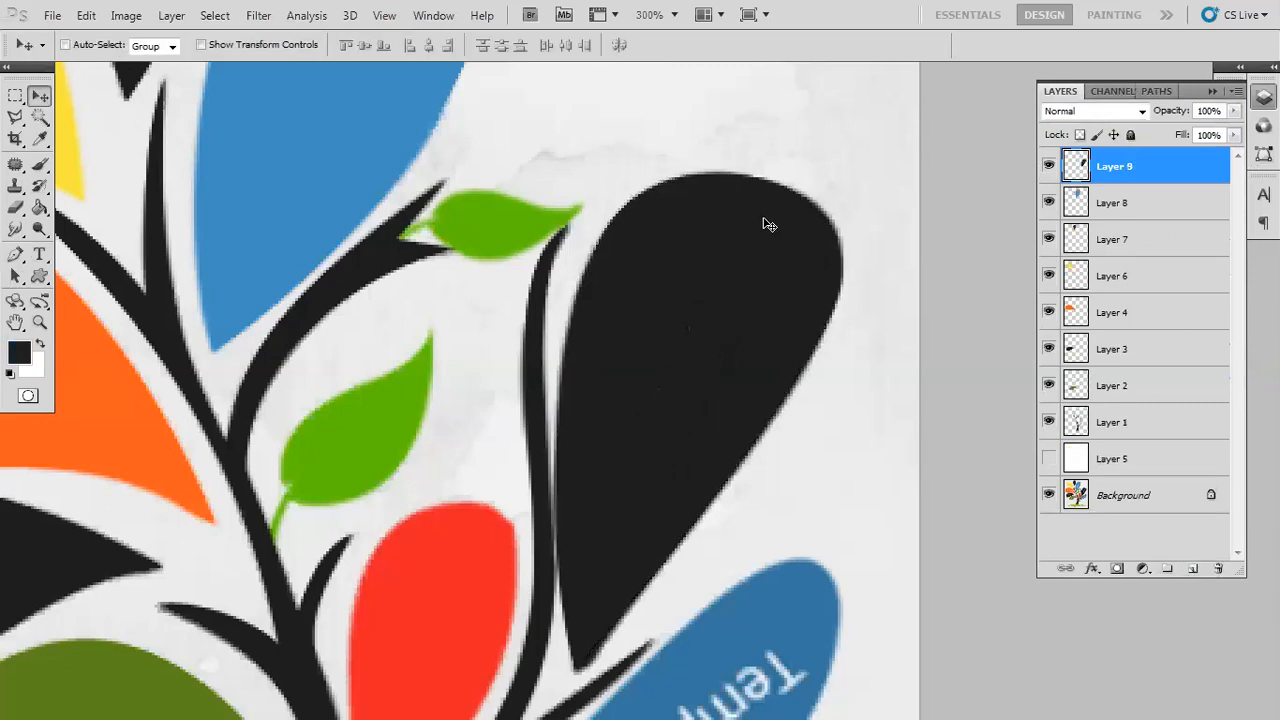
Add a new layer and a new empty path for the Templates leaf
scroll(713, 440, down, 8)
scroll(663, 420, up, 3)
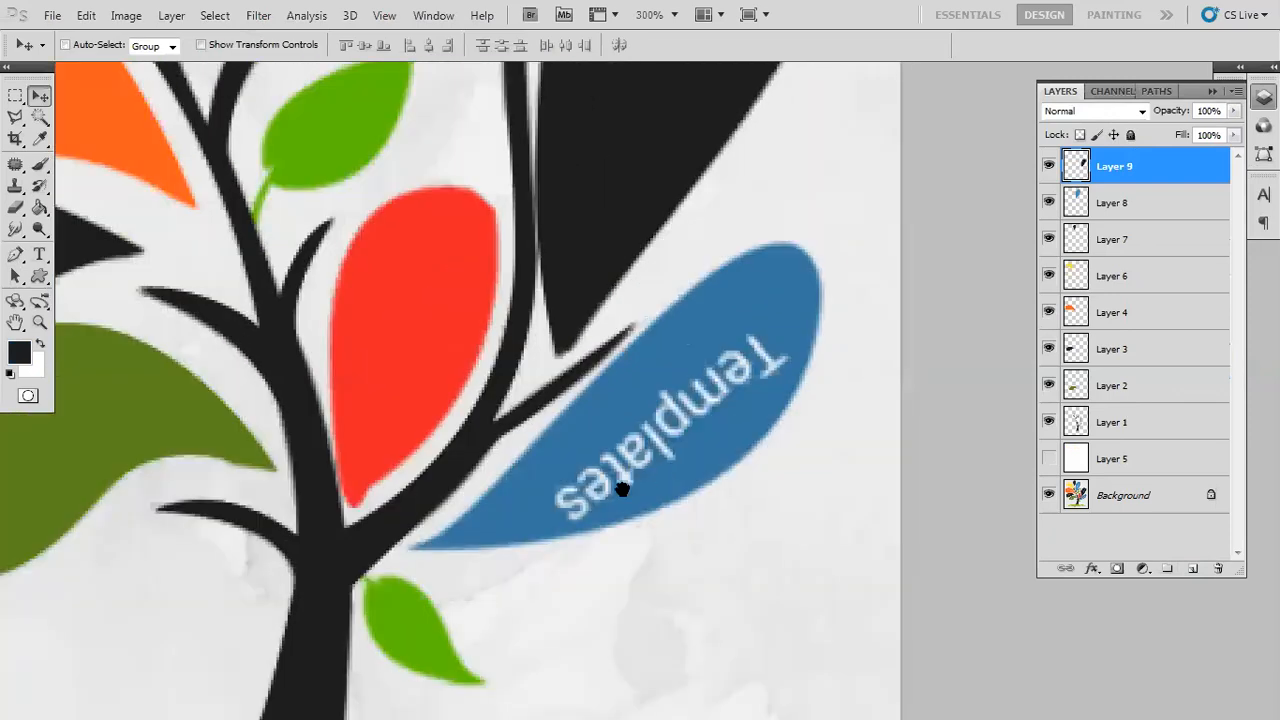
click(1193, 568)
click(1157, 91)
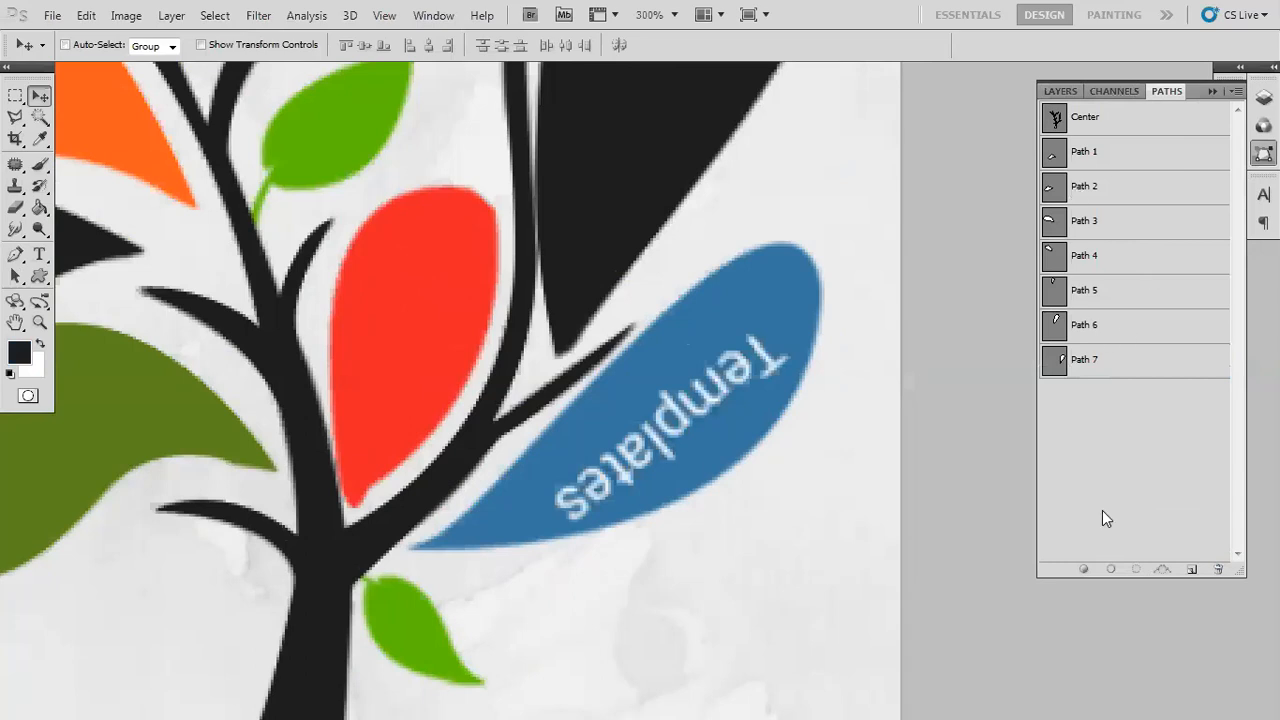
click(1191, 568)
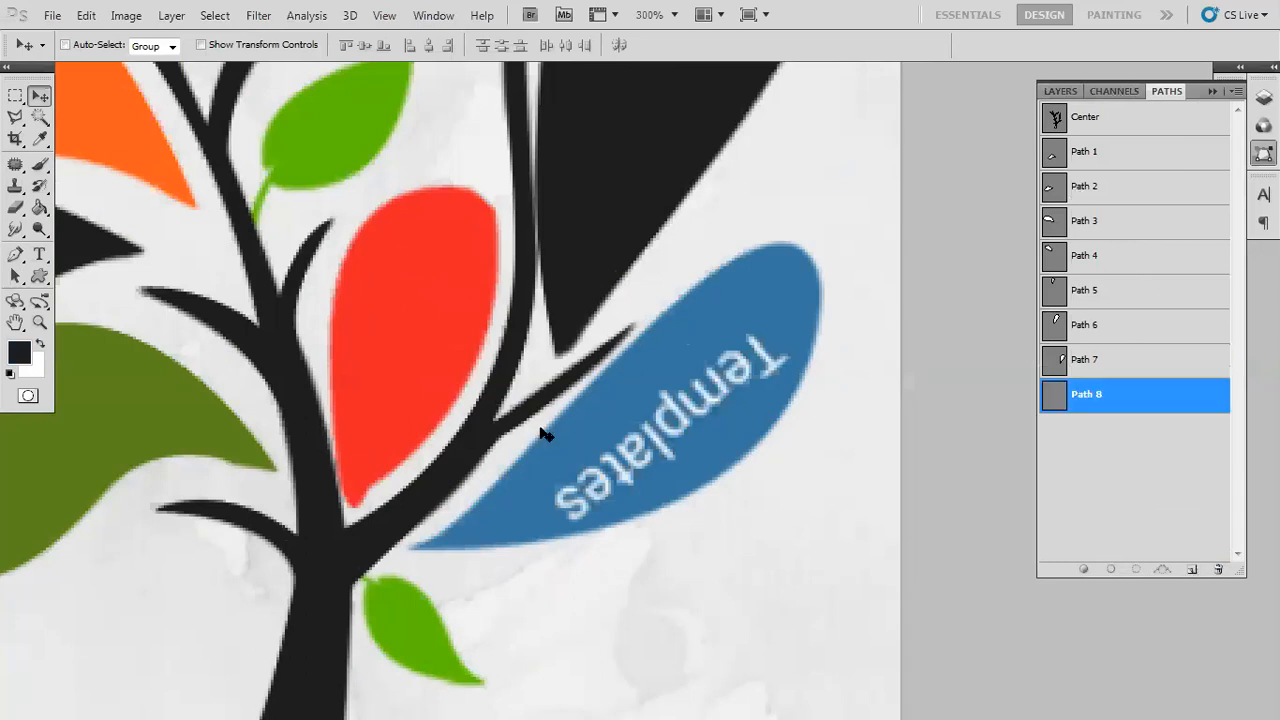
Trace the Templates leaf from its pointed tip around the rounded end and close the path with a curve matching the upper edge
key(p)
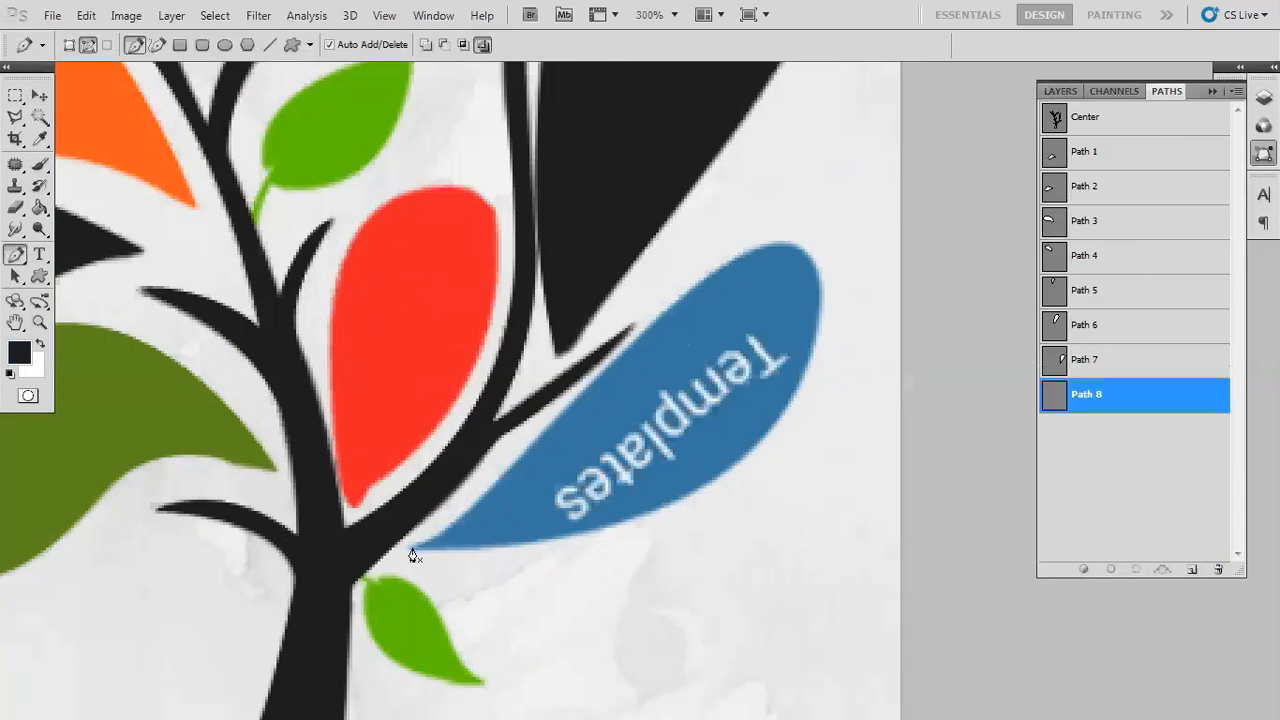
click(409, 549)
drag(741, 456, 766, 404)
drag(788, 295, 768, 256)
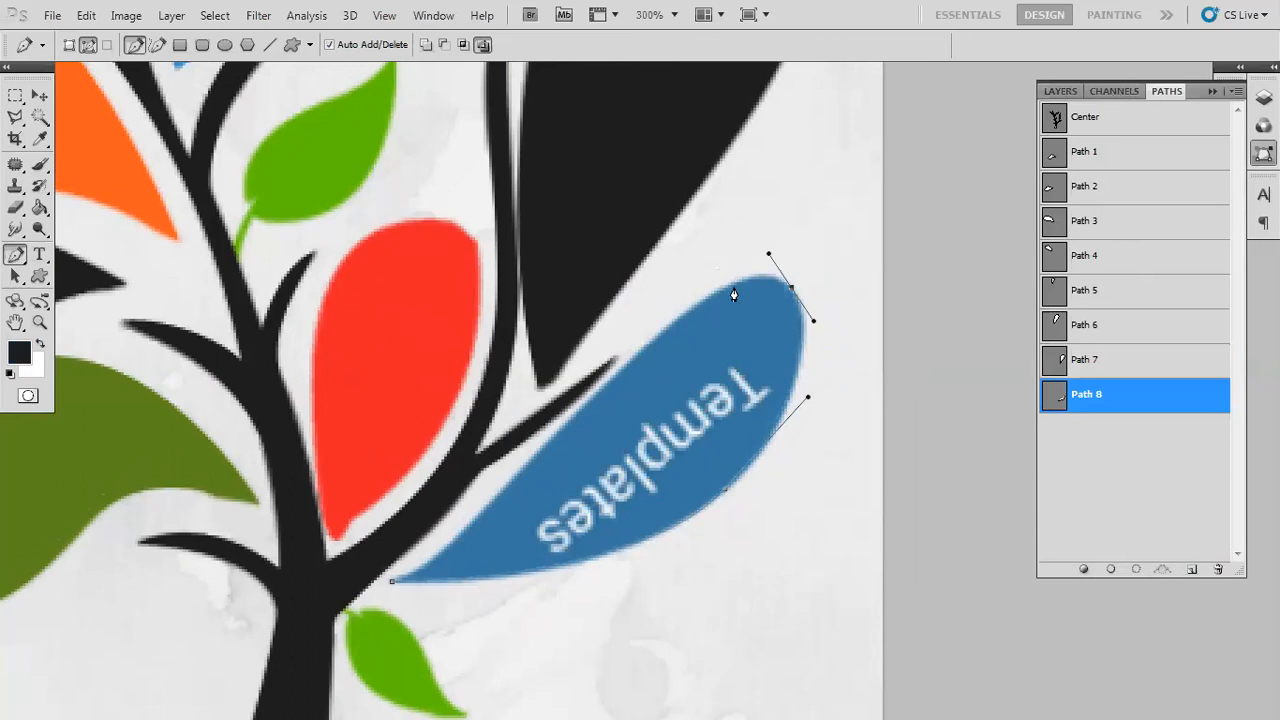
mouse_move(704, 300)
mouse_down()
mouse_move(678, 318)
mouse_move(689, 311)
mouse_up()
click(391, 581)
drag(392, 582, 358, 591)
Convert the Templates path to a selection, fill it with the leaf's sampled blue on Layer 10, and deselect
key(ctrl+Return)
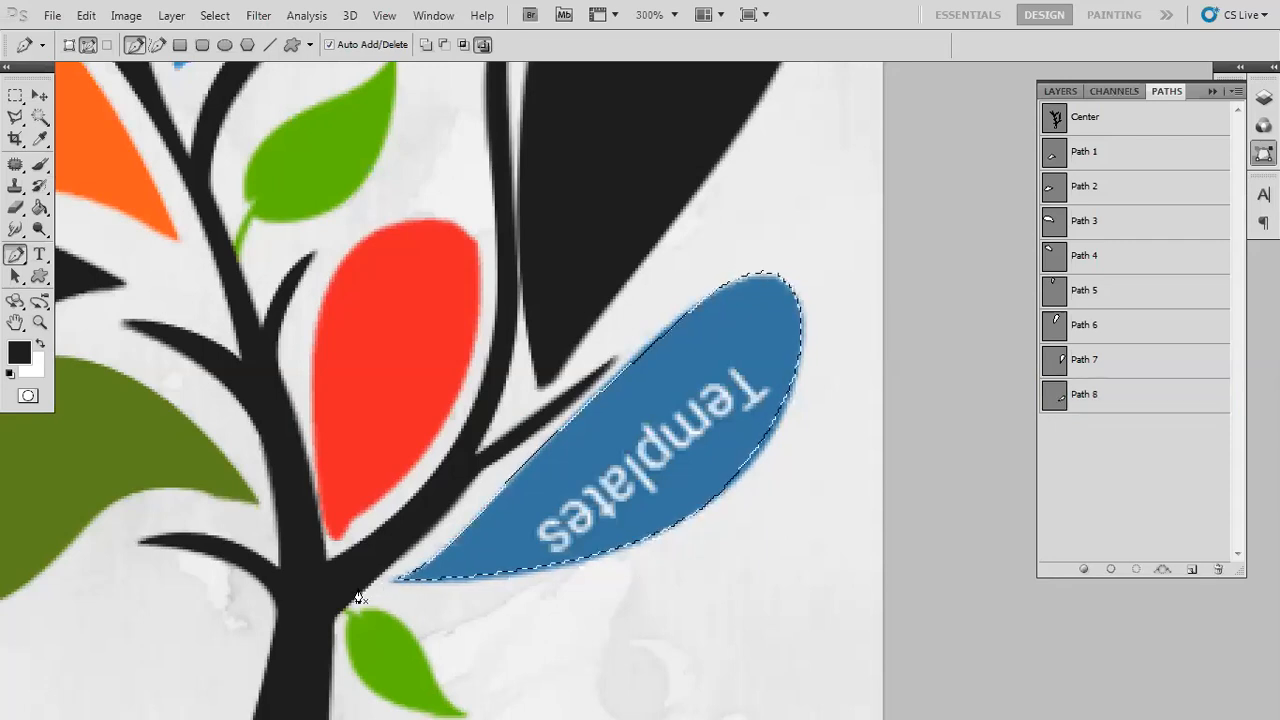
key(i)
click(778, 331)
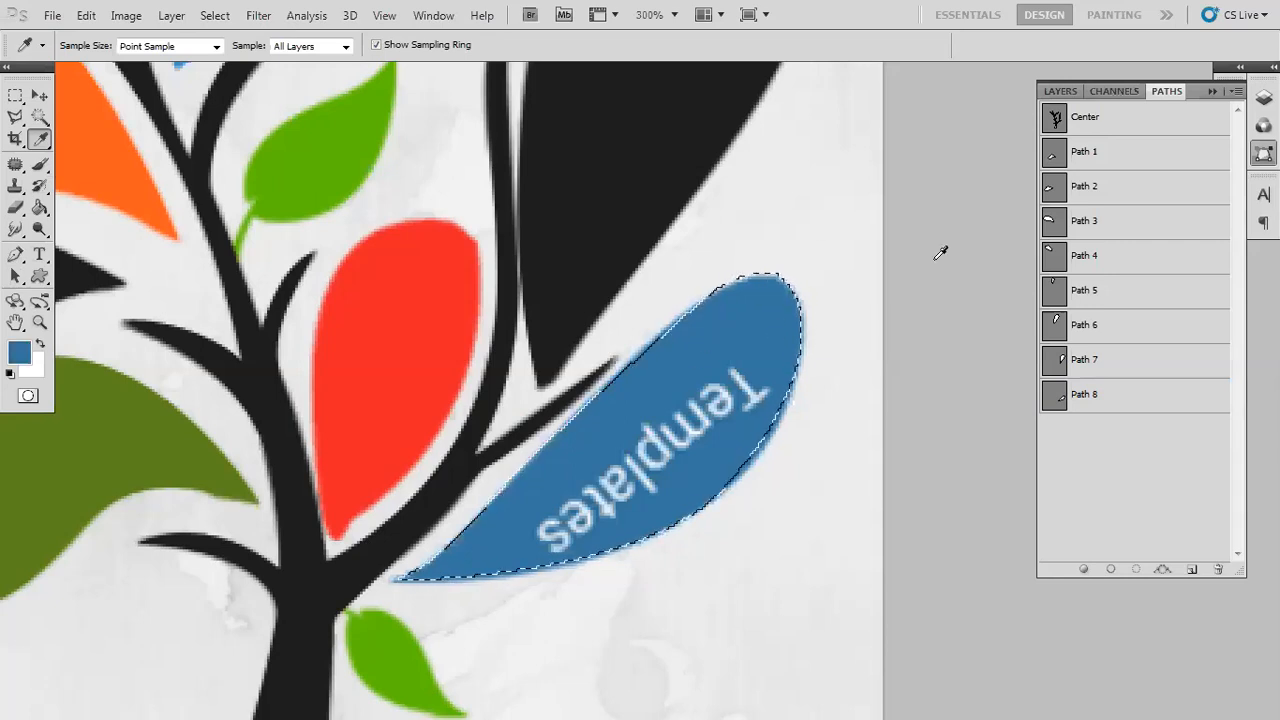
click(1061, 91)
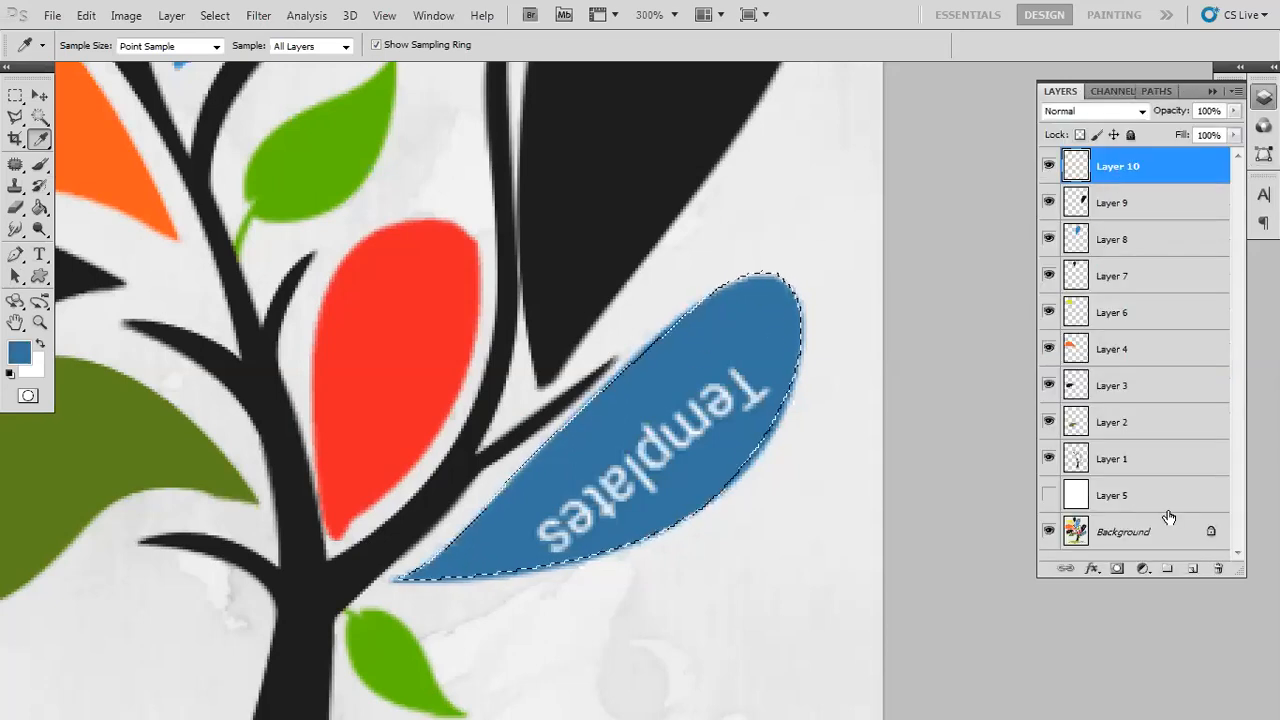
key(alt+BackSpace)
key(ctrl+d)
key(v)
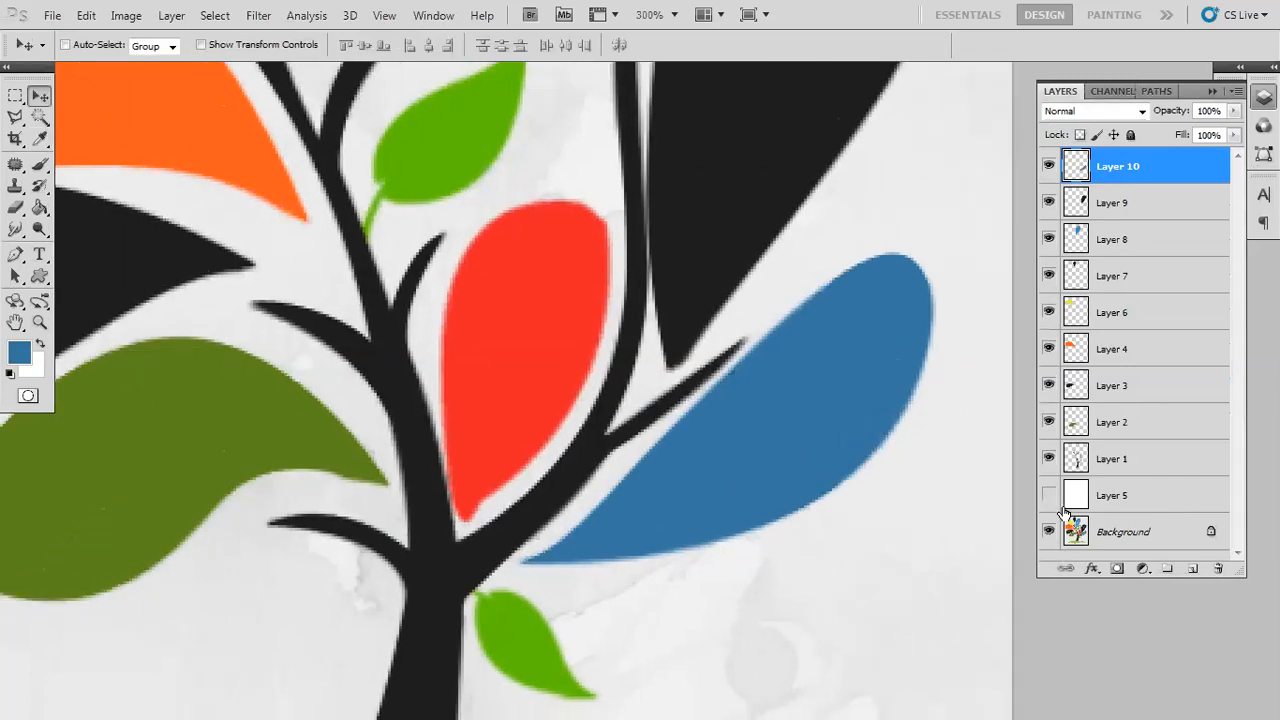
Show the white Layer 5 and hide the Background to review the traced tree as a whole
click(1050, 497)
click(1049, 532)
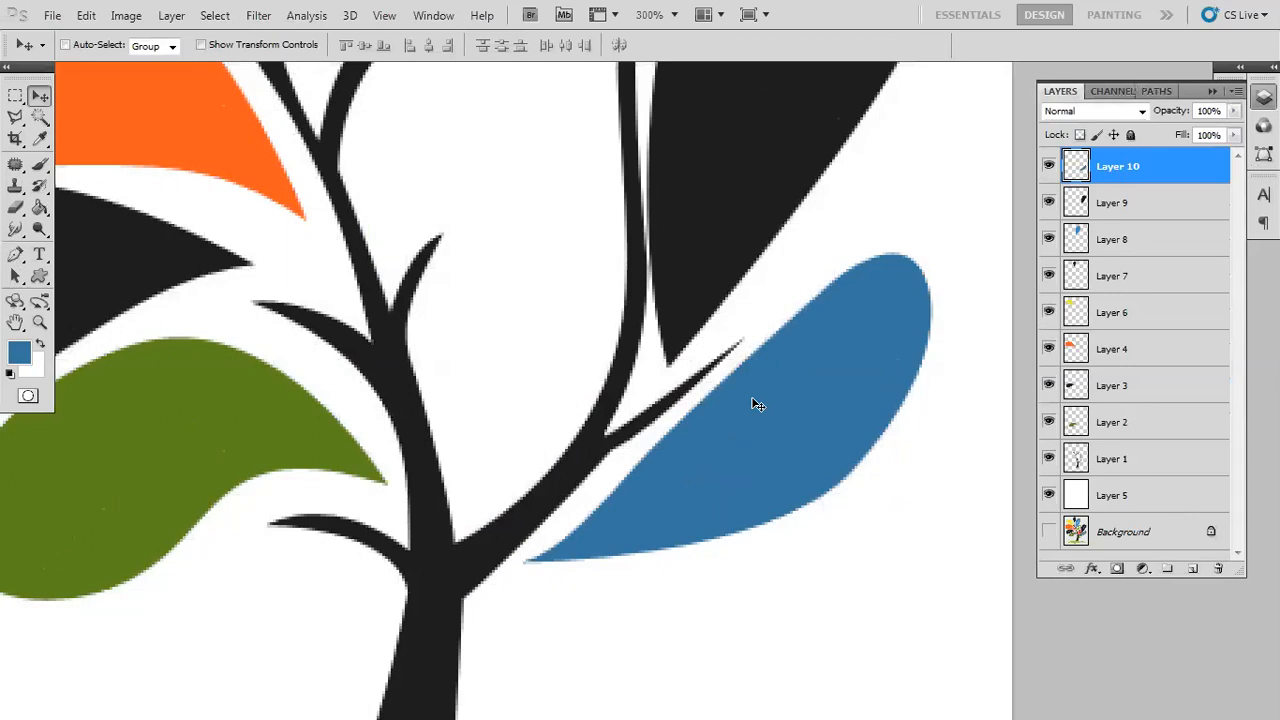
key(ctrl+0)
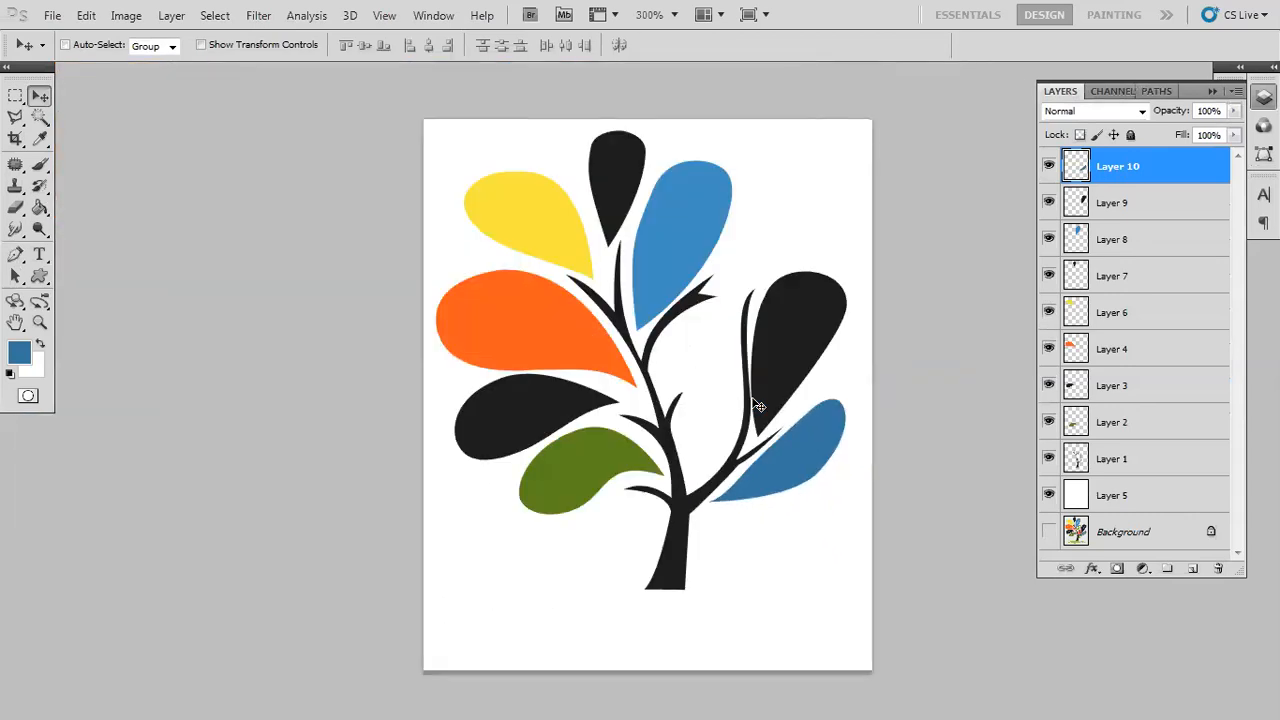
key(ctrl+plus)
key(ctrl+plus)
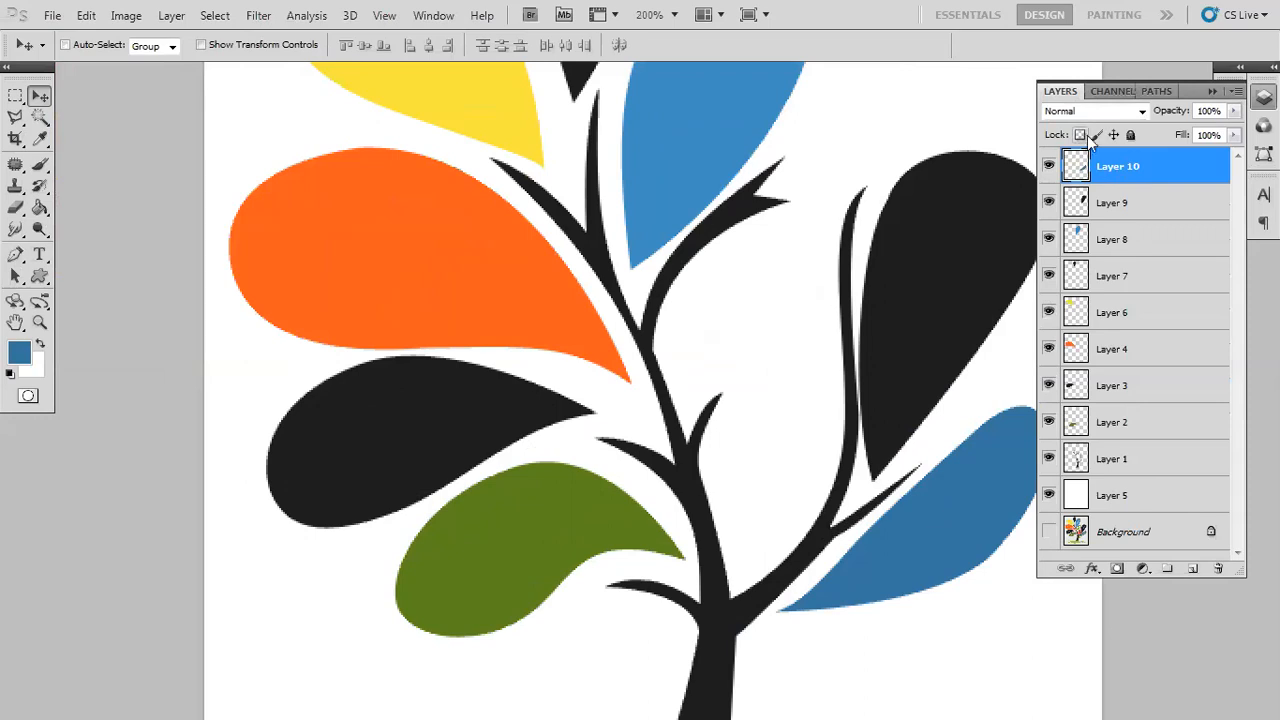
Add a new empty path for the red leaf, then hide the white Layer 5 and show the Background
click(1147, 90)
click(1192, 569)
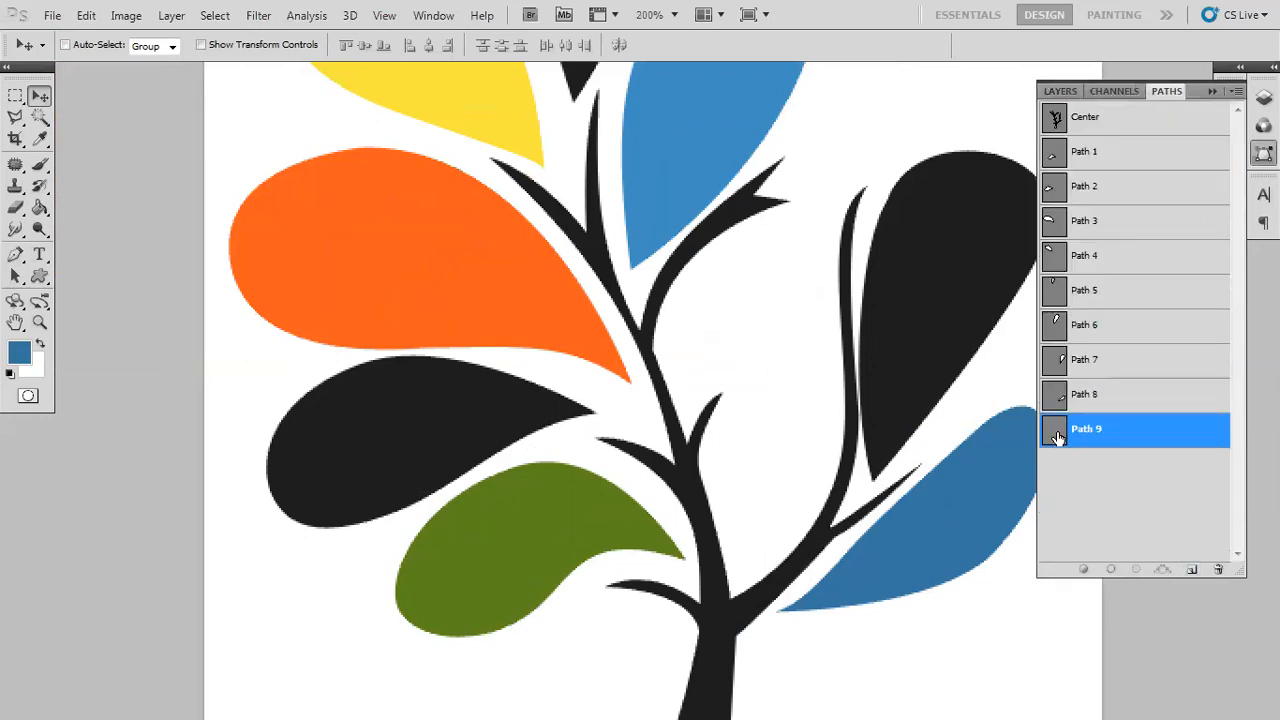
click(1060, 91)
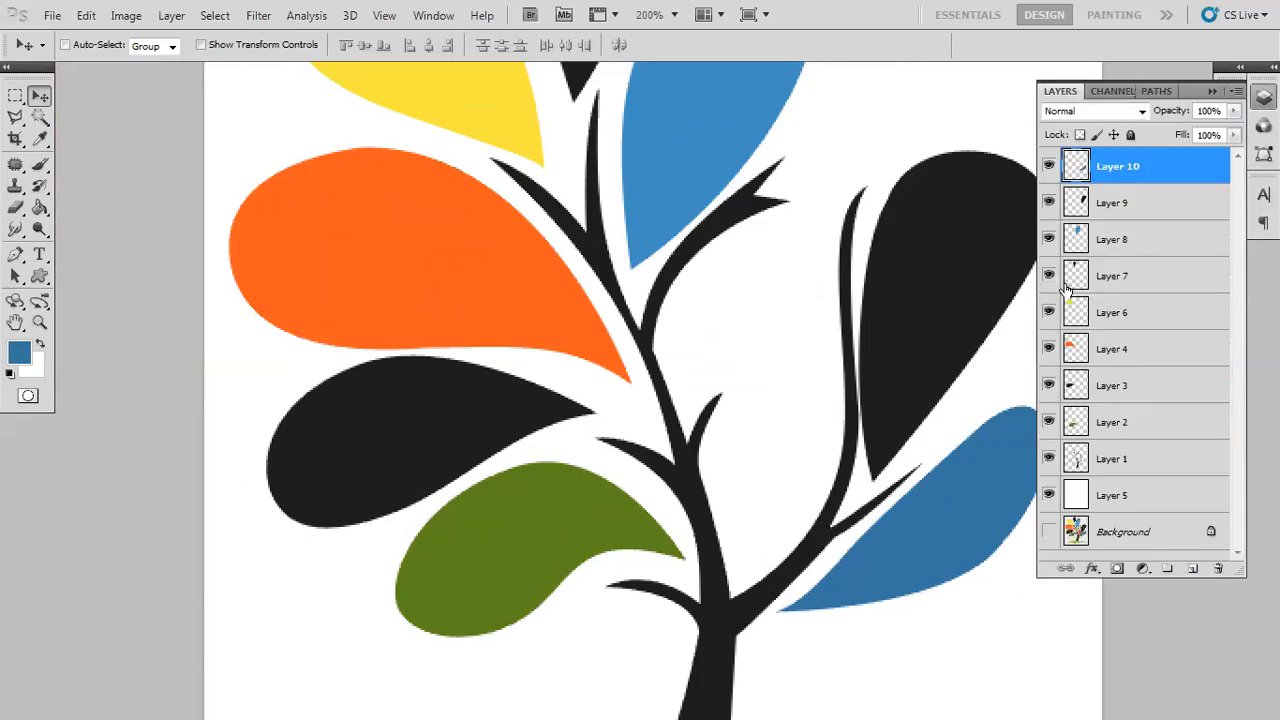
click(1048, 495)
click(1048, 531)
drag(780, 437, 603, 366)
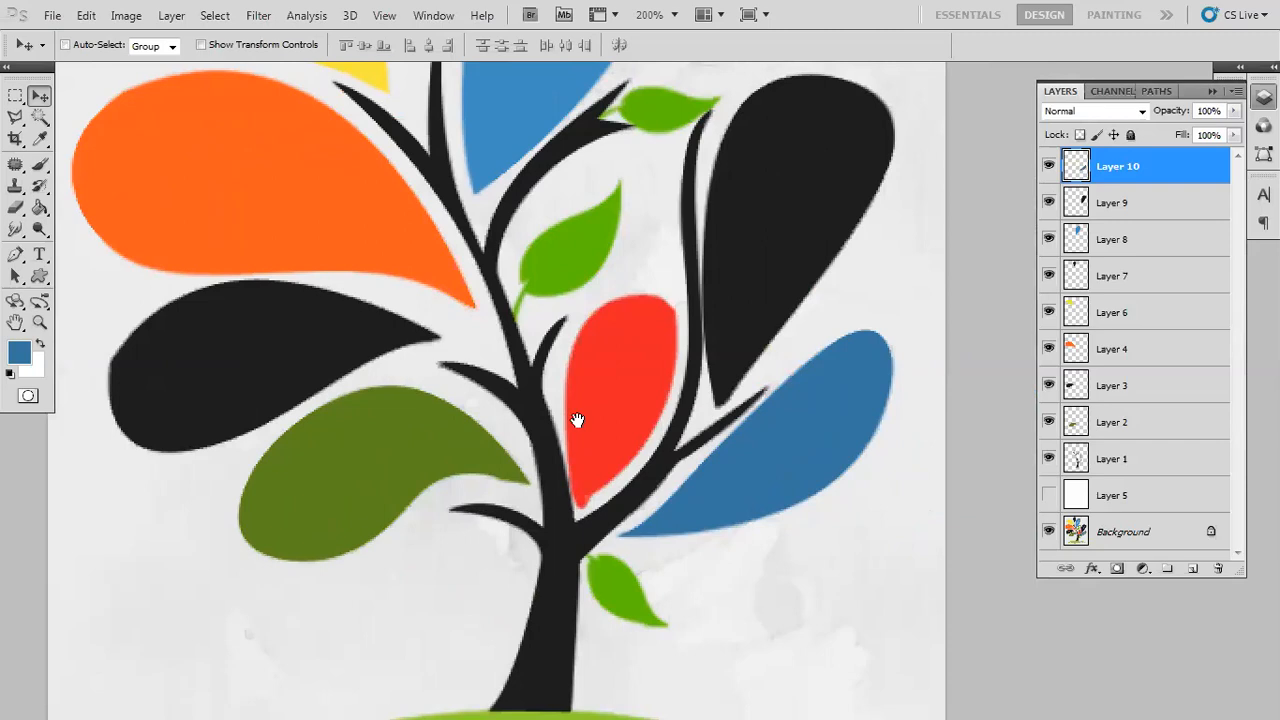
Trace the red leaf beside the trunk with the Pen tool, curving around its rounded end and closing at the pointed tip
key(p)
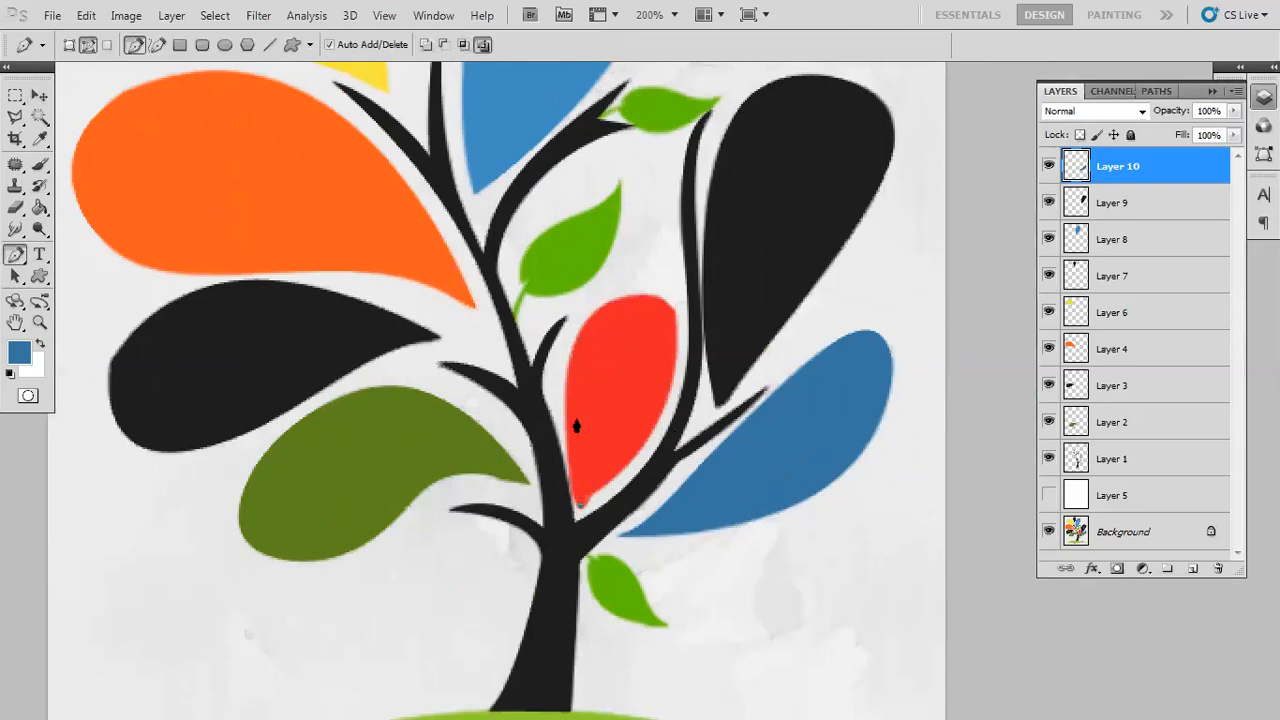
drag(617, 284, 640, 260)
drag(672, 321, 677, 360)
scroll(614, 410, down, 1)
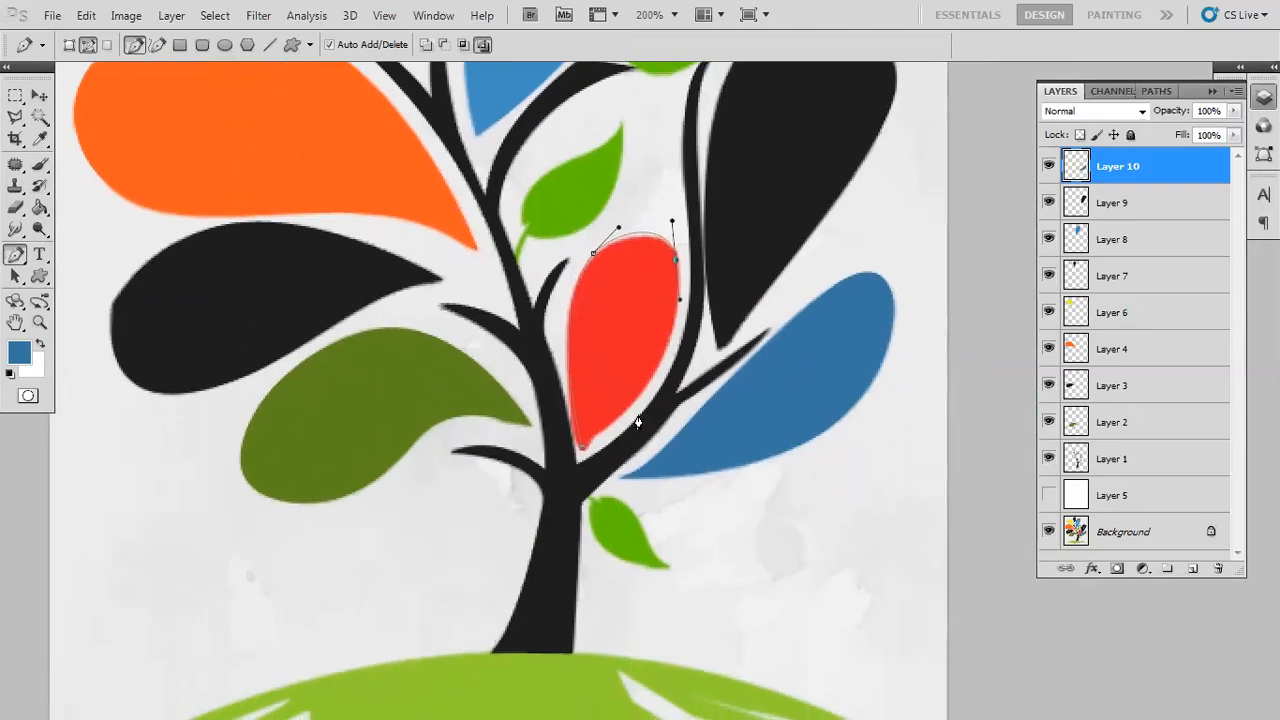
drag(639, 396, 604, 446)
click(581, 456)
Convert the red leaf's path to a selection, fill it with the leaf's sampled red on new Layer 11, and deselect
key(ctrl+Return)
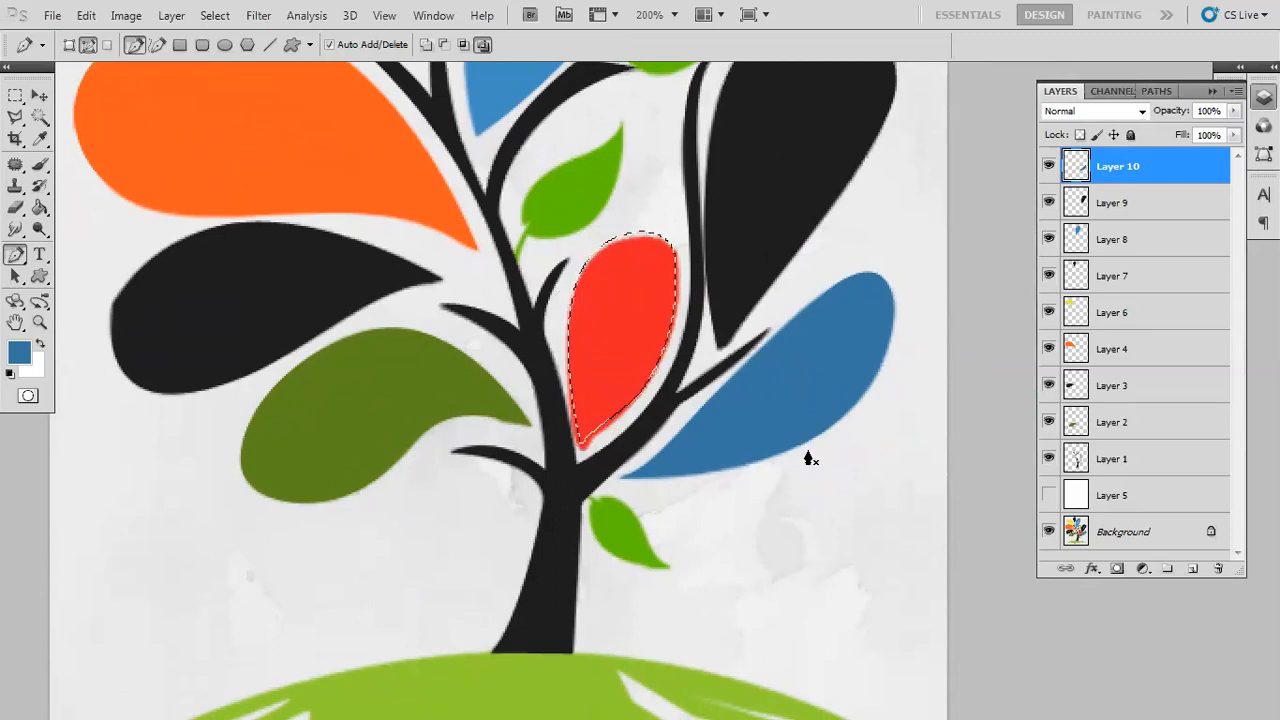
click(1192, 568)
key(i)
click(648, 322)
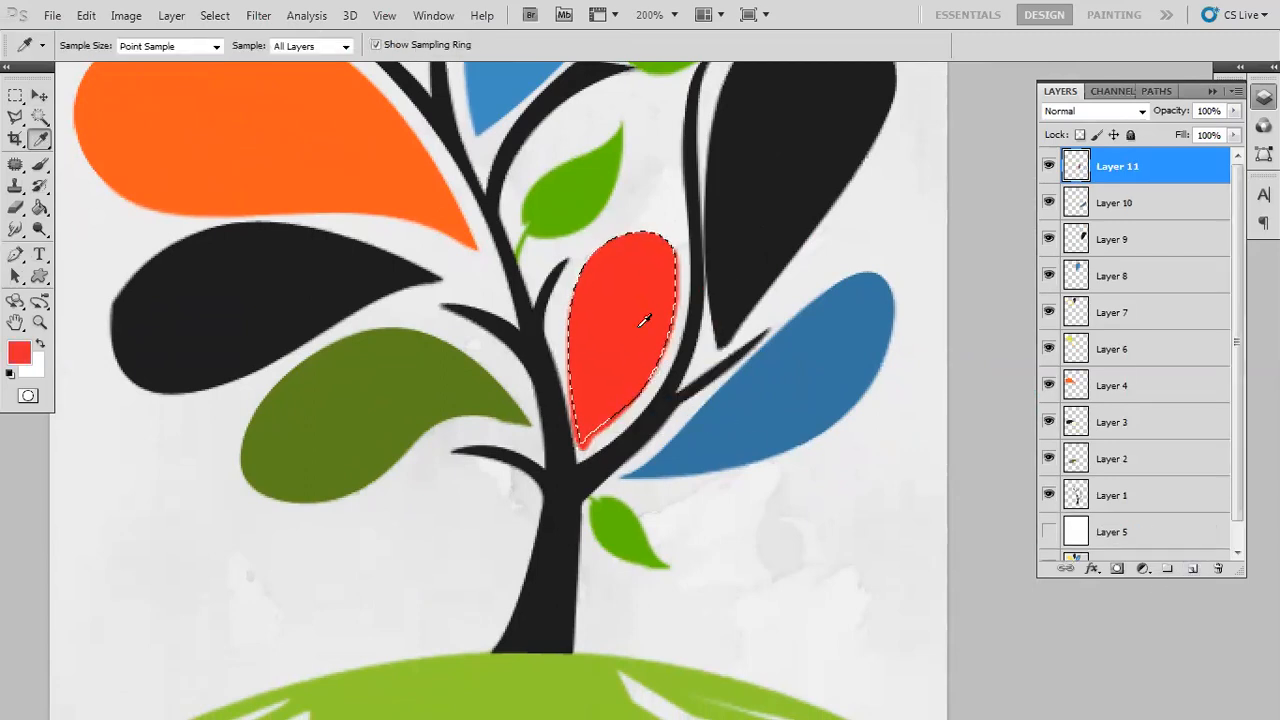
key(alt+BackSpace)
key(ctrl+d)
key(v)
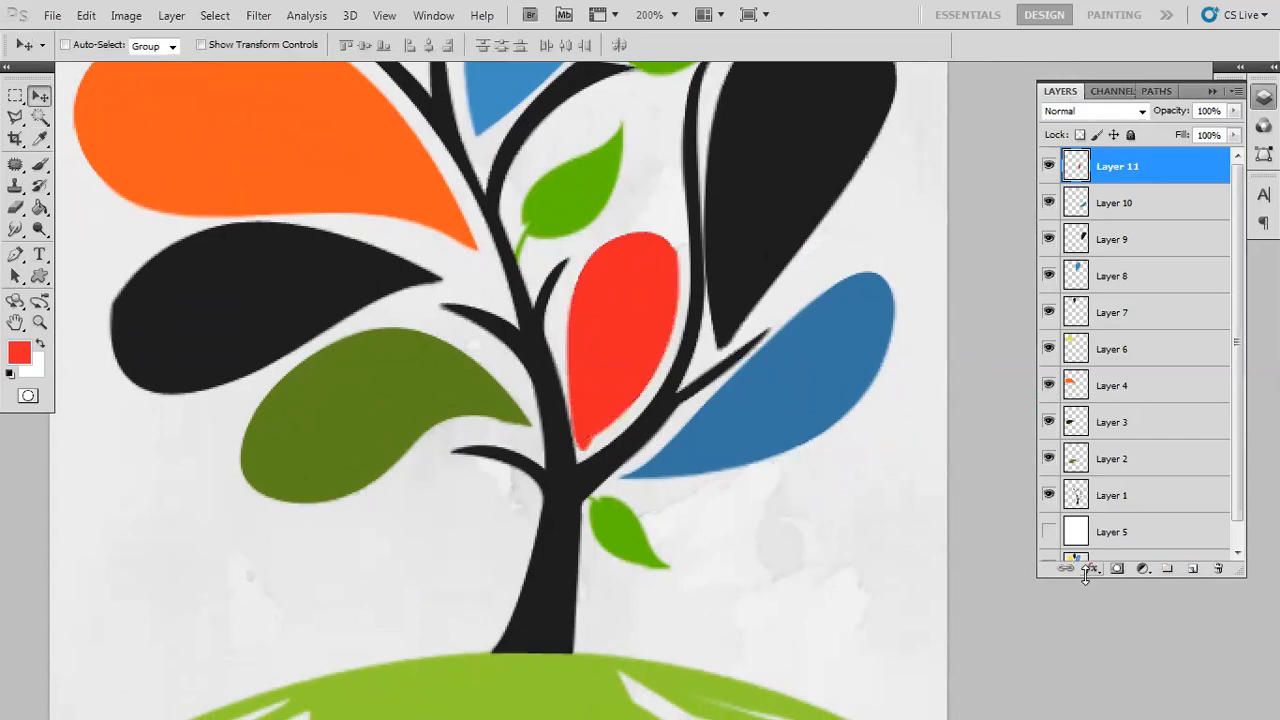
Show the white Layer 5 and hide the Background to review the whole tree with the red leaf
click(1048, 531)
click(1047, 556)
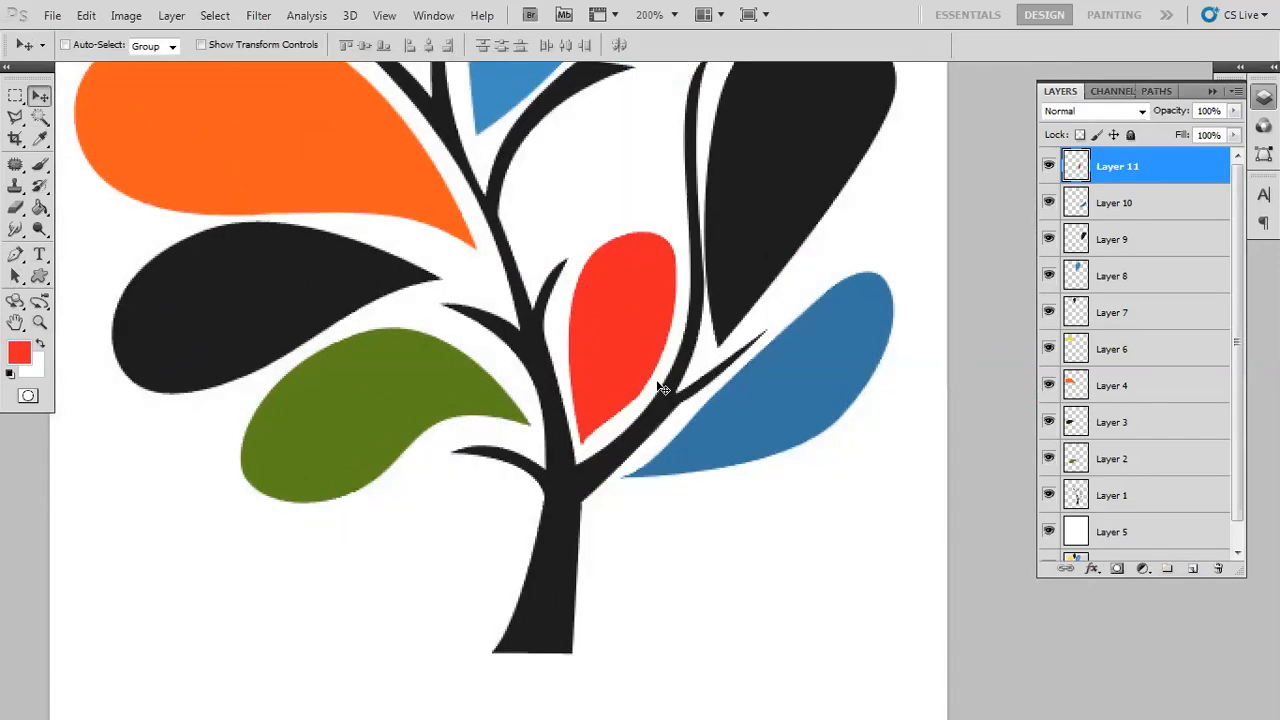
key(ctrl+minus)
key(ctrl+minus)
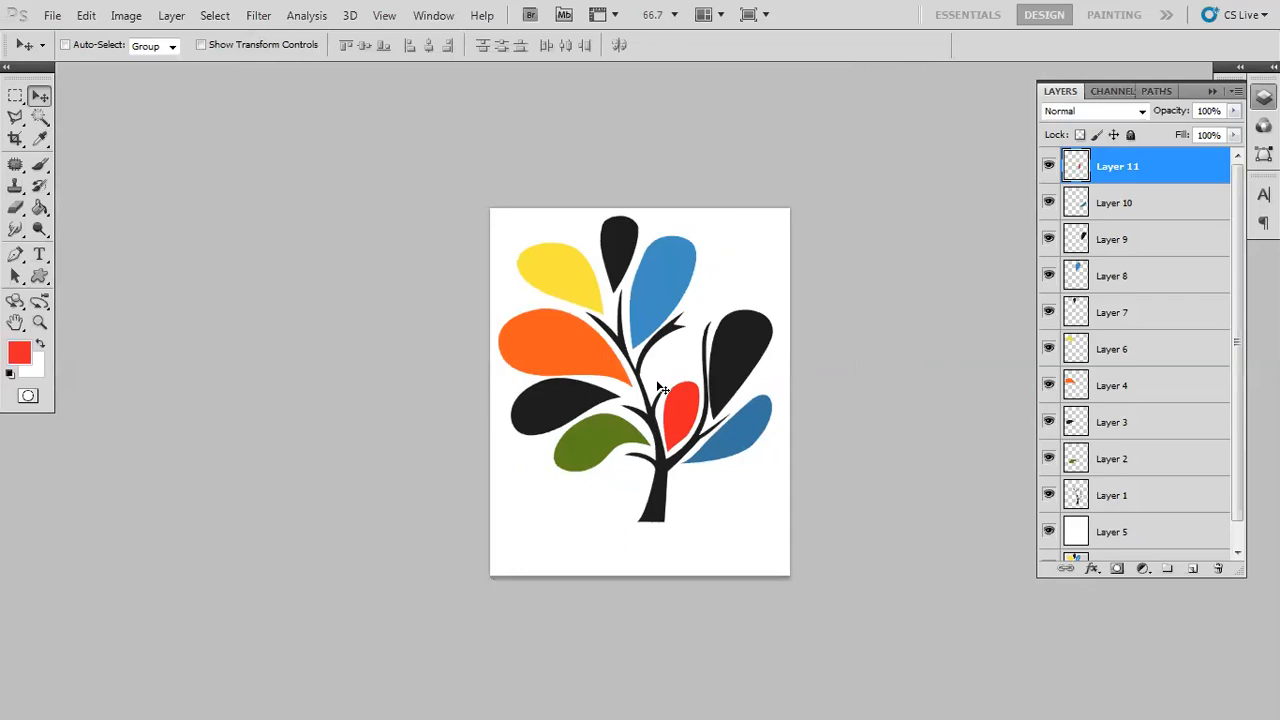
key(ctrl+plus)
key(ctrl+plus)
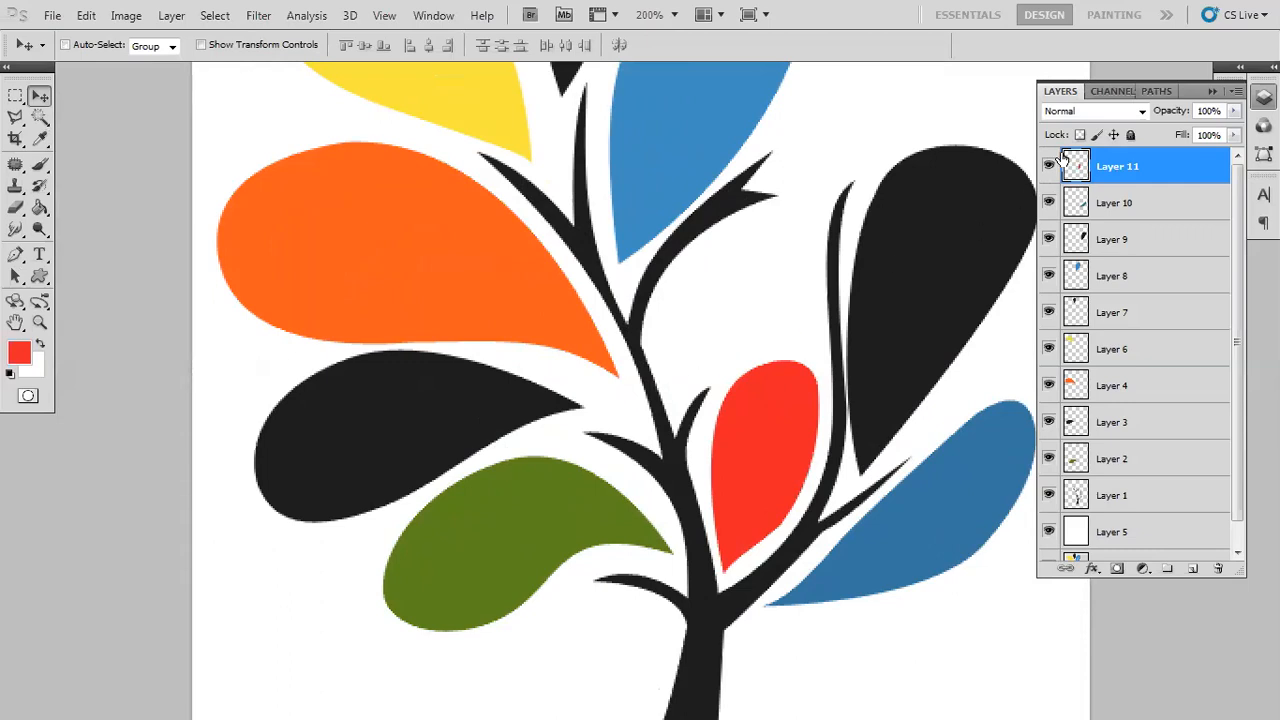
Hide Layer 5, show the Background, and add a new empty path, Path 10, for the small green leaf above the red one
click(1047, 535)
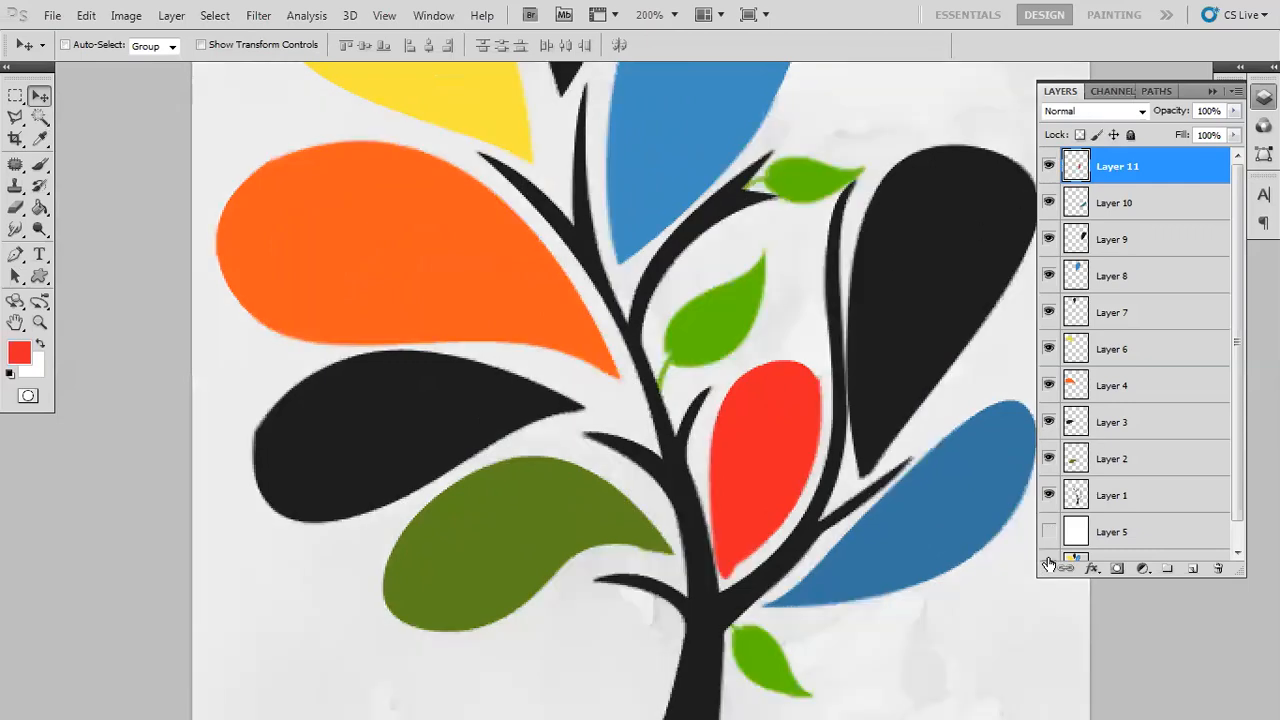
scroll(1047, 545, down, 1)
click(1049, 542)
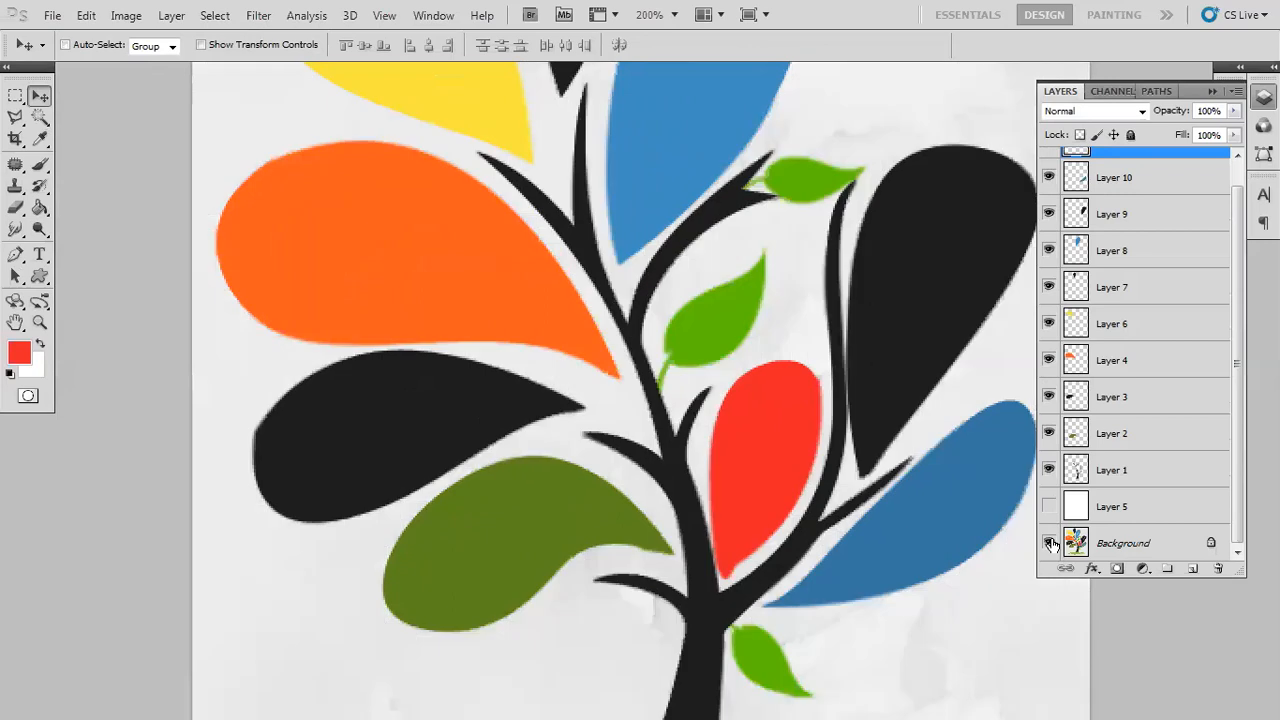
key(p)
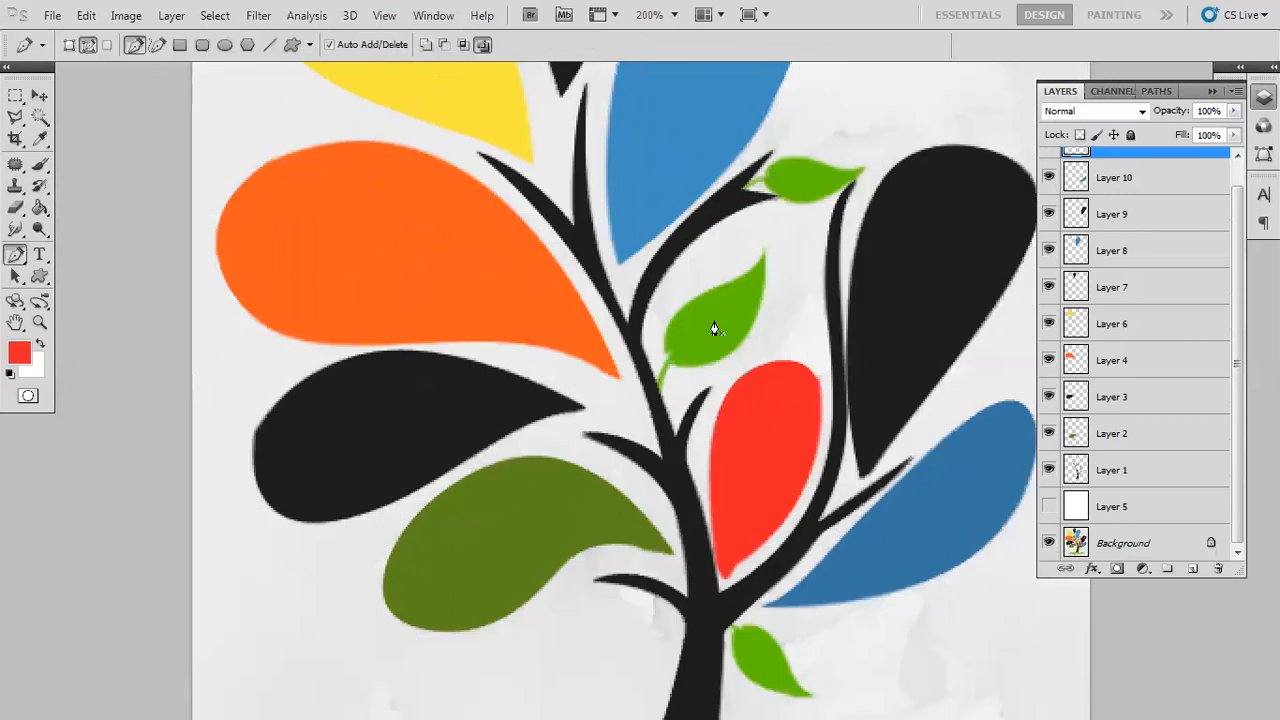
click(1158, 91)
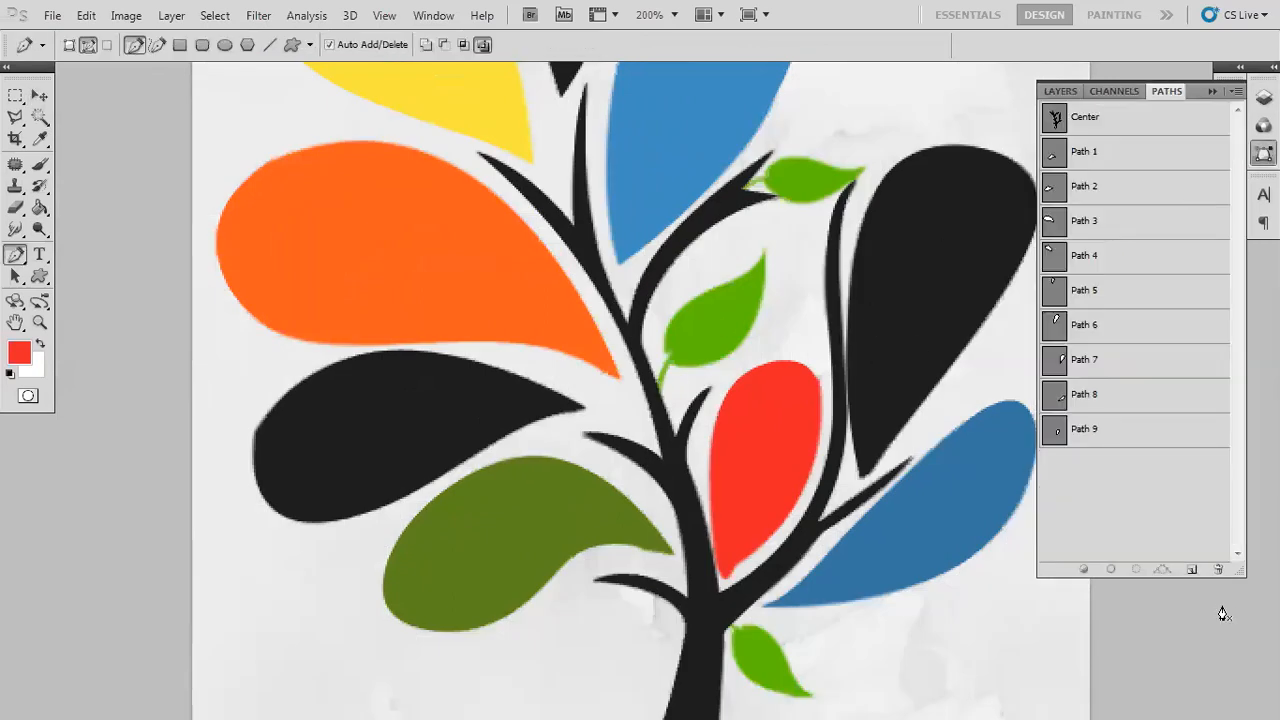
click(1191, 570)
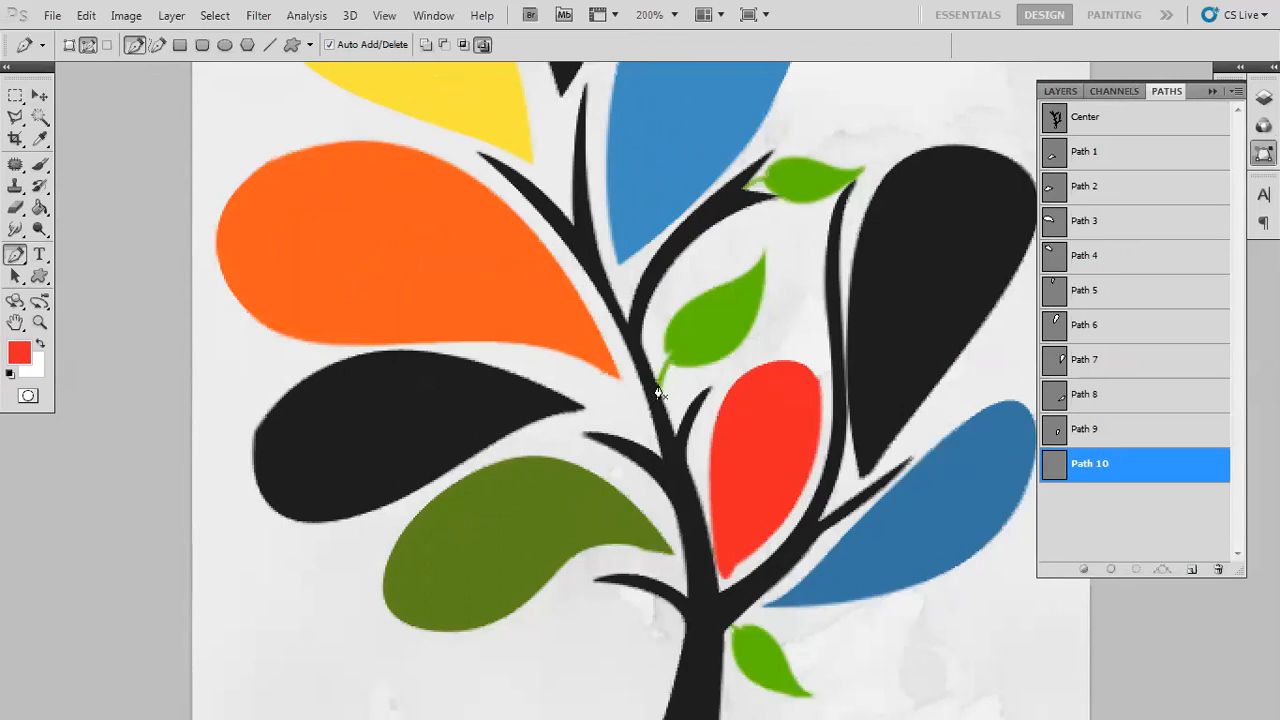
Trace the small green leaf above the red one with the Pen tool, from its stem around the pointed tip, and close the path
scroll(658, 393, up, 5)
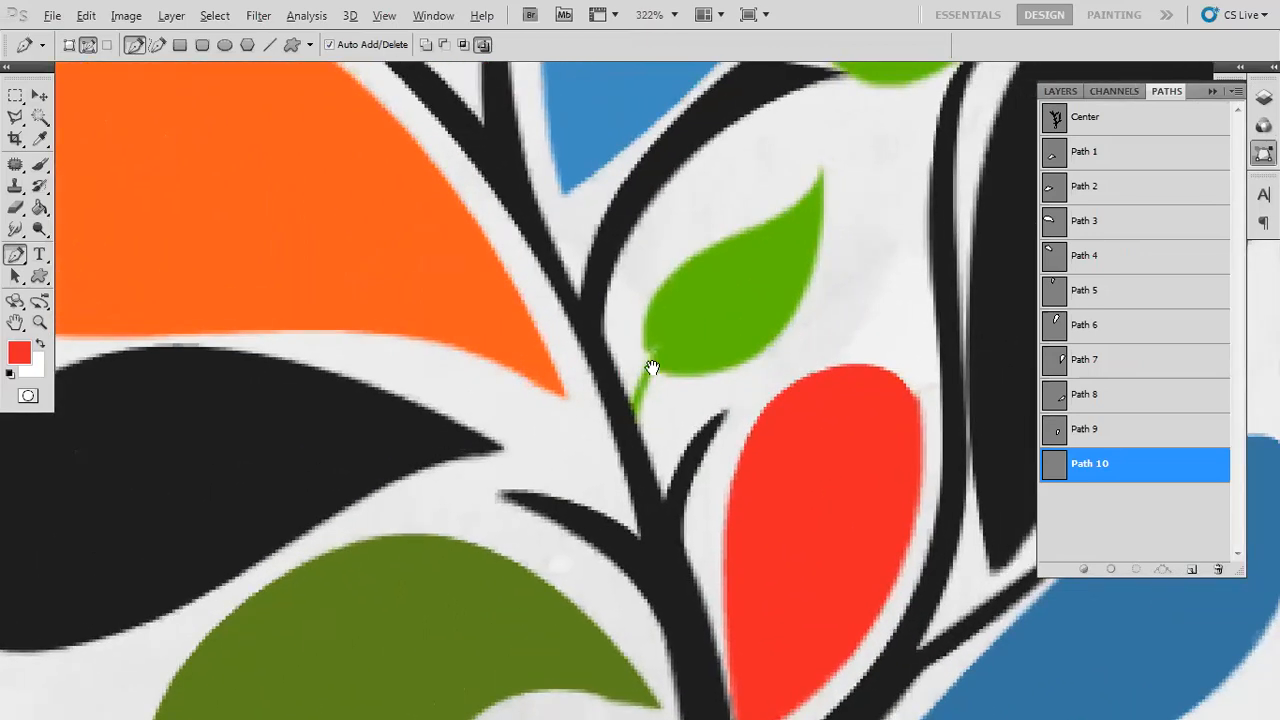
scroll(651, 367, up, 1)
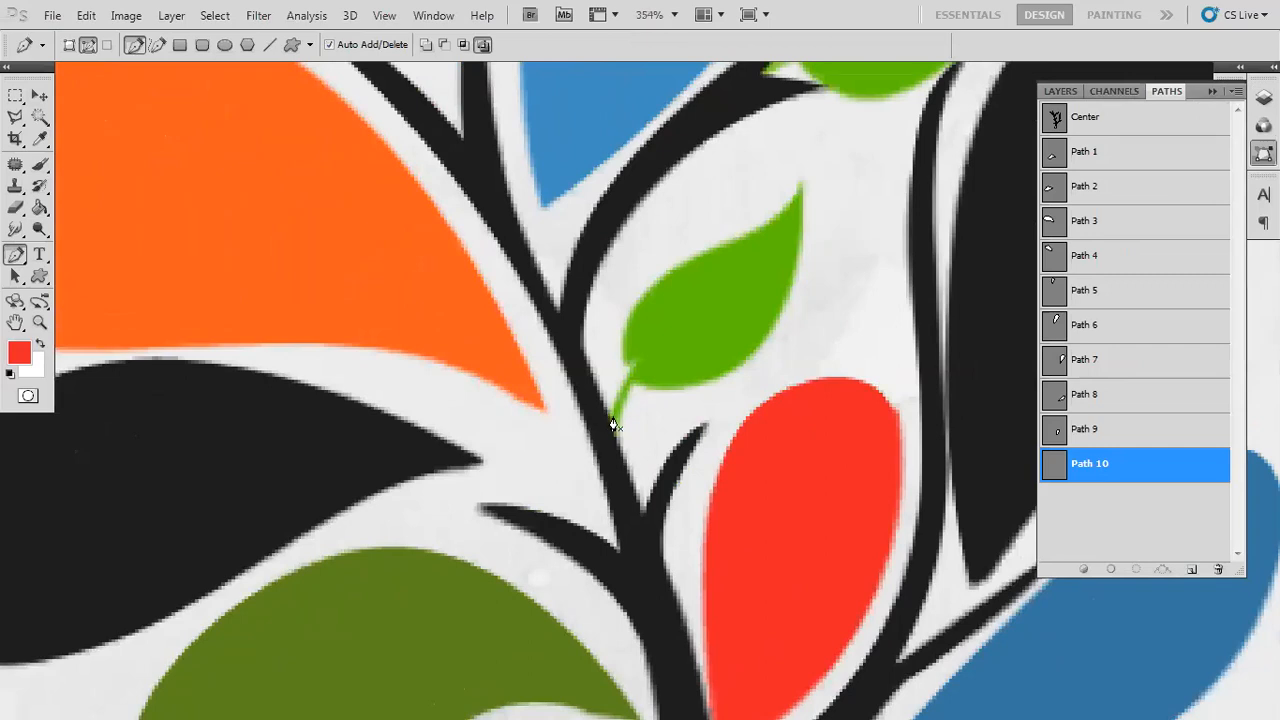
click(609, 422)
click(622, 357)
drag(639, 302, 659, 282)
drag(731, 257, 703, 327)
drag(773, 251, 664, 360)
scroll(737, 360, down, 3)
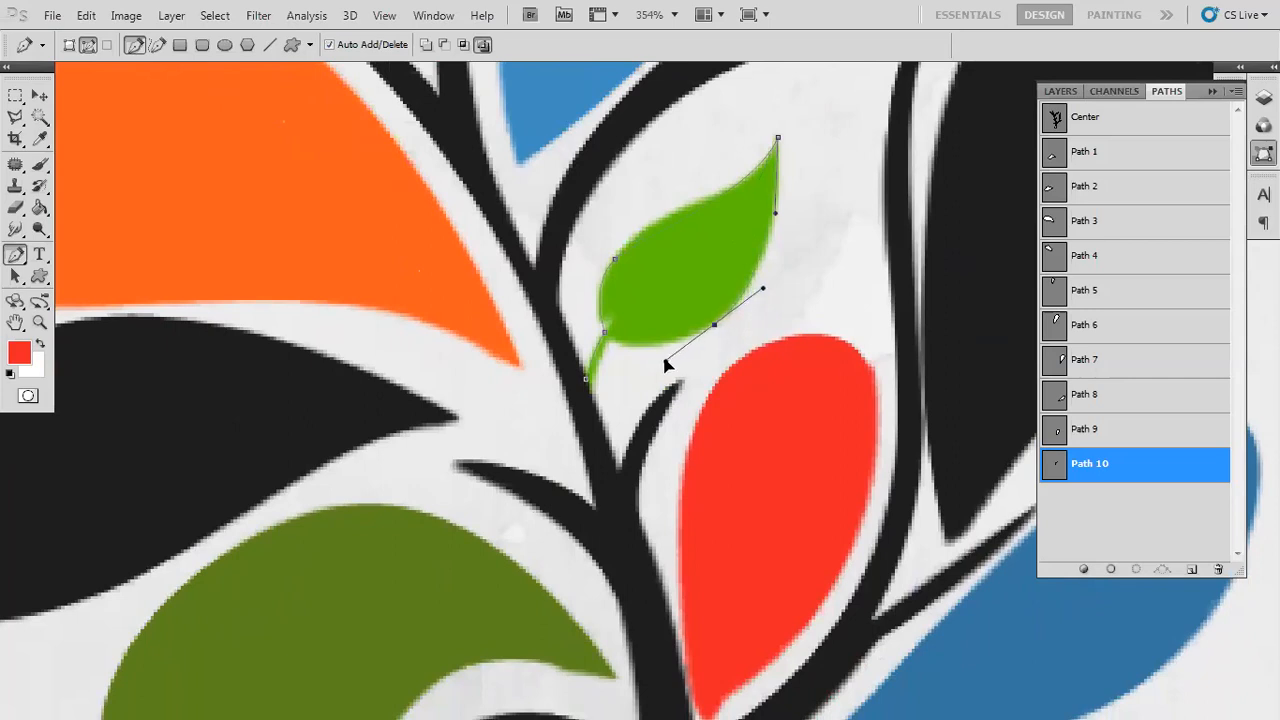
click(672, 347)
mouse_move(610, 343)
mouse_down()
mouse_move(597, 344)
mouse_move(601, 360)
mouse_up()
click(590, 379)
key(Return)
key(ctrl+BackSpace)
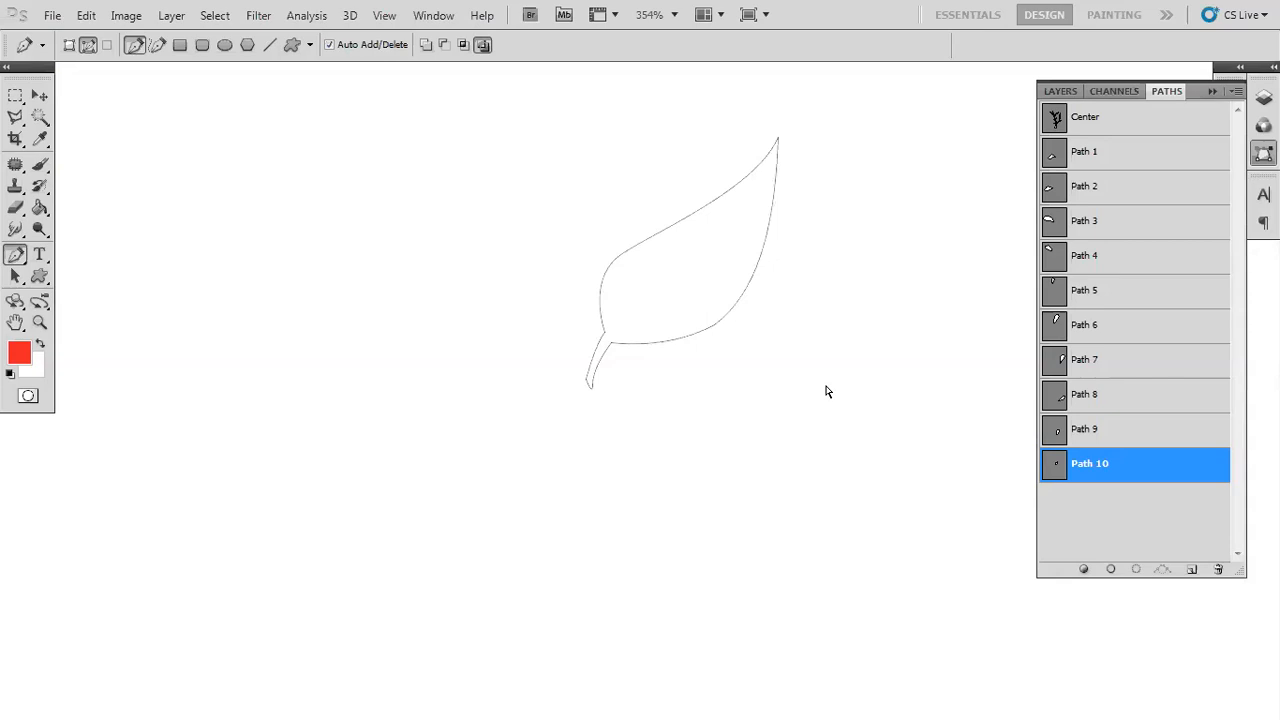
click(1059, 91)
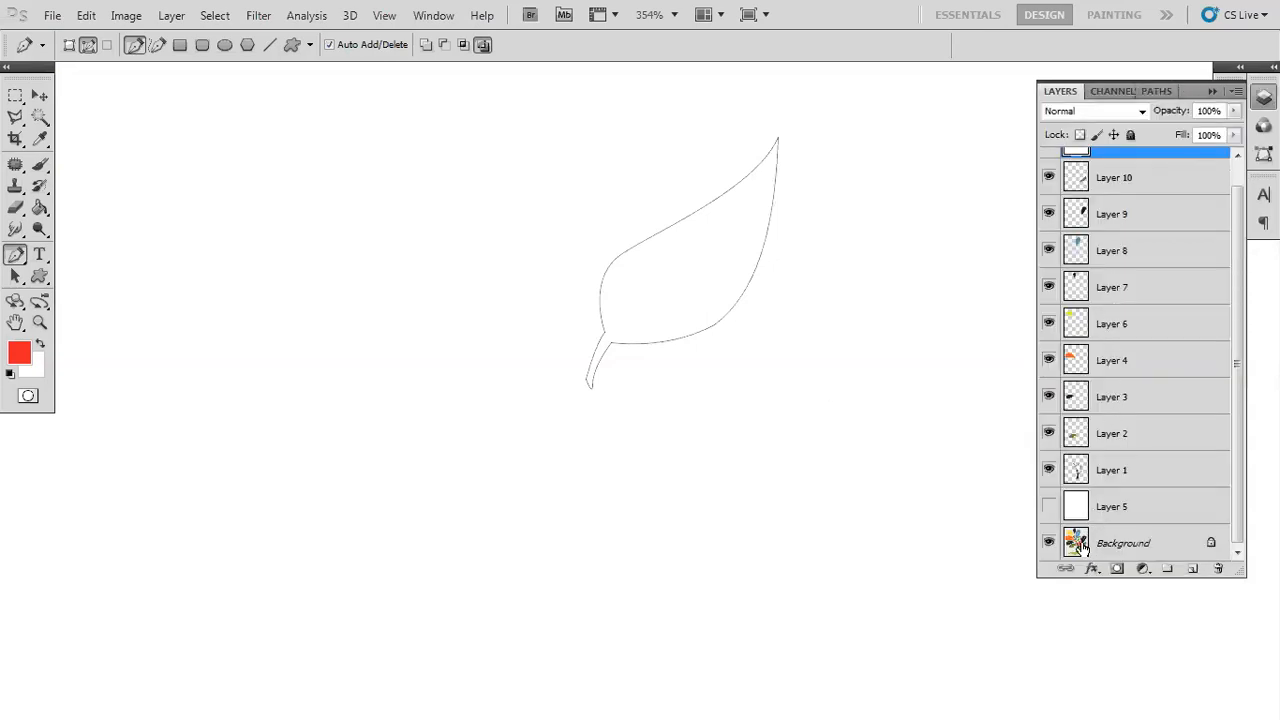
click(1116, 92)
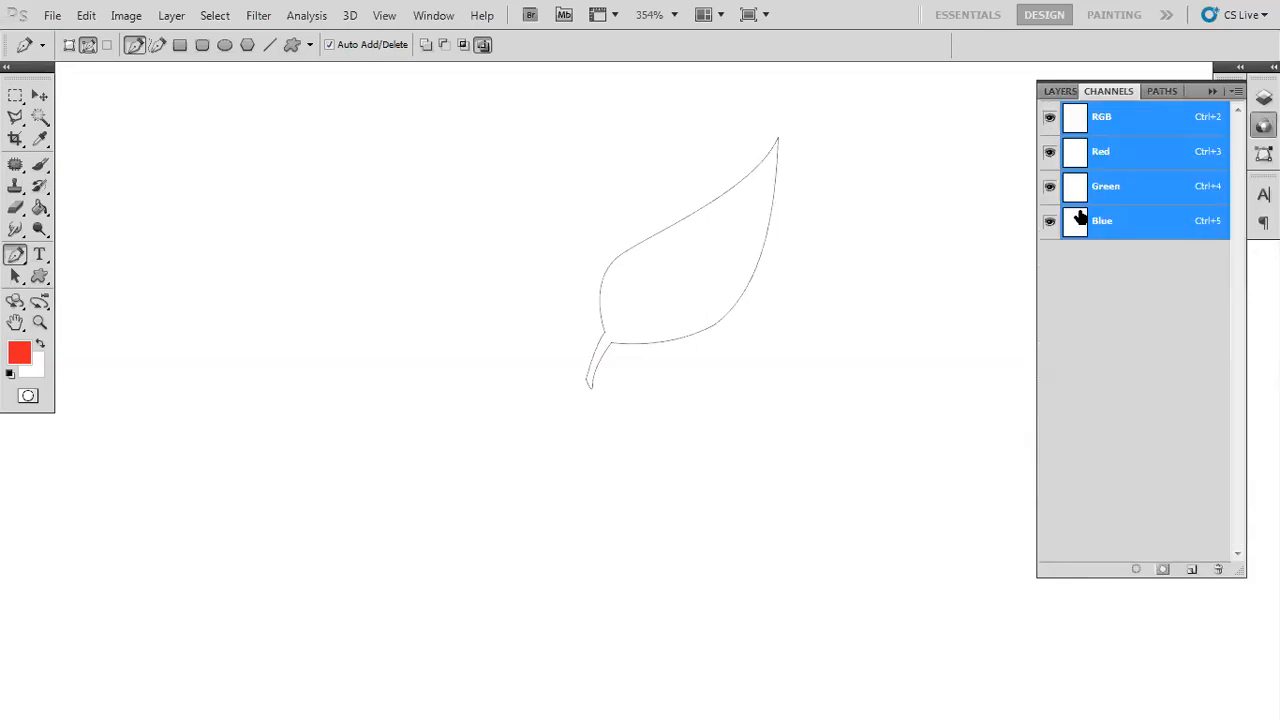
click(1155, 91)
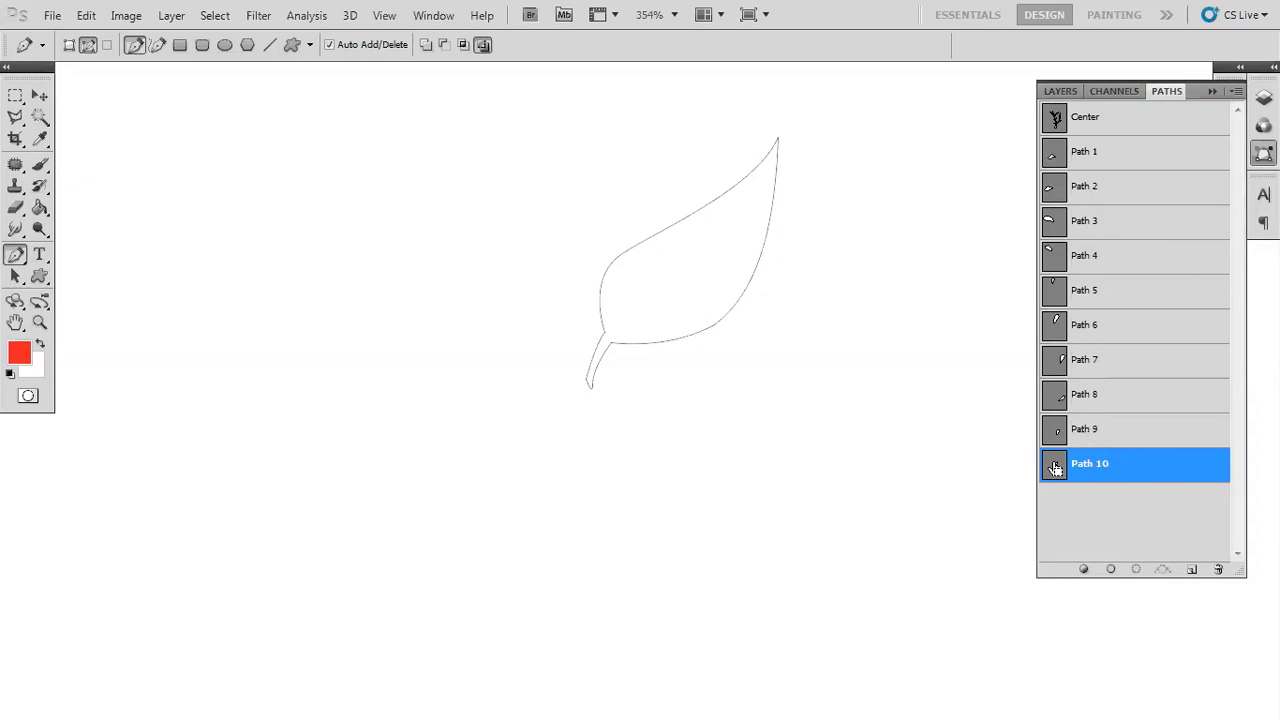
key(Escape)
ctrl+click(1058, 449)
click(1062, 92)
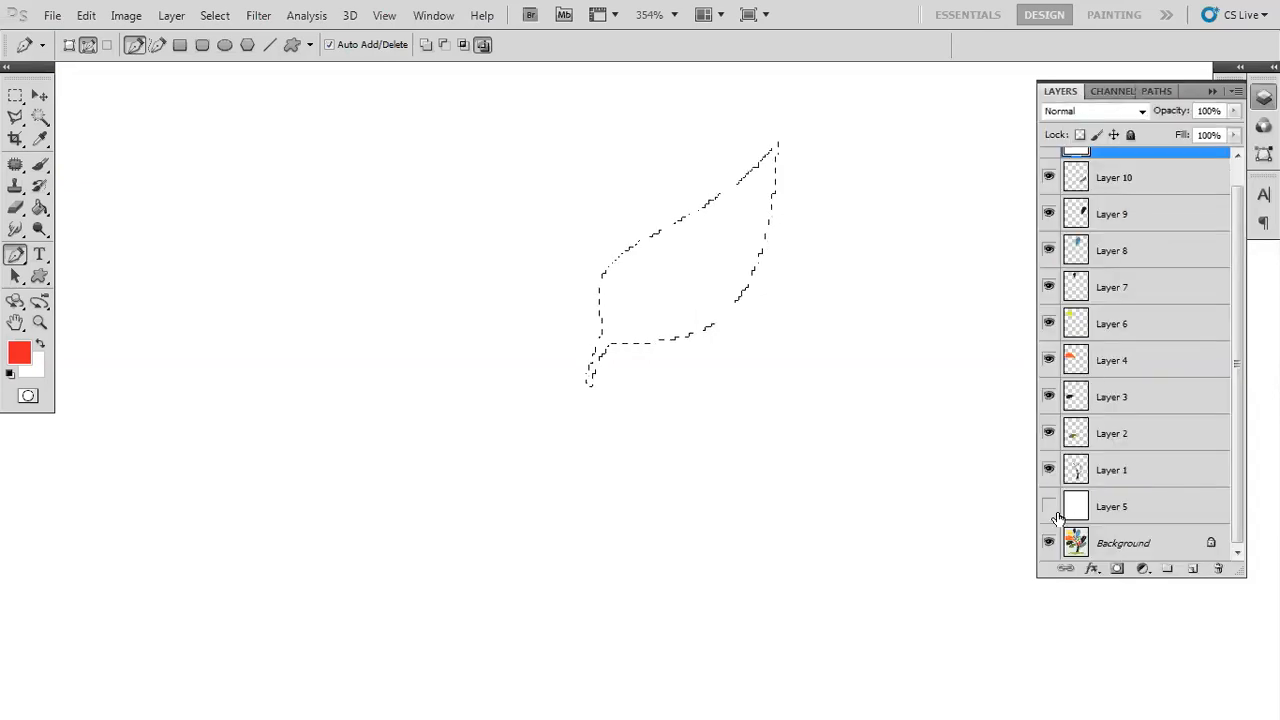
key(ctrl+d)
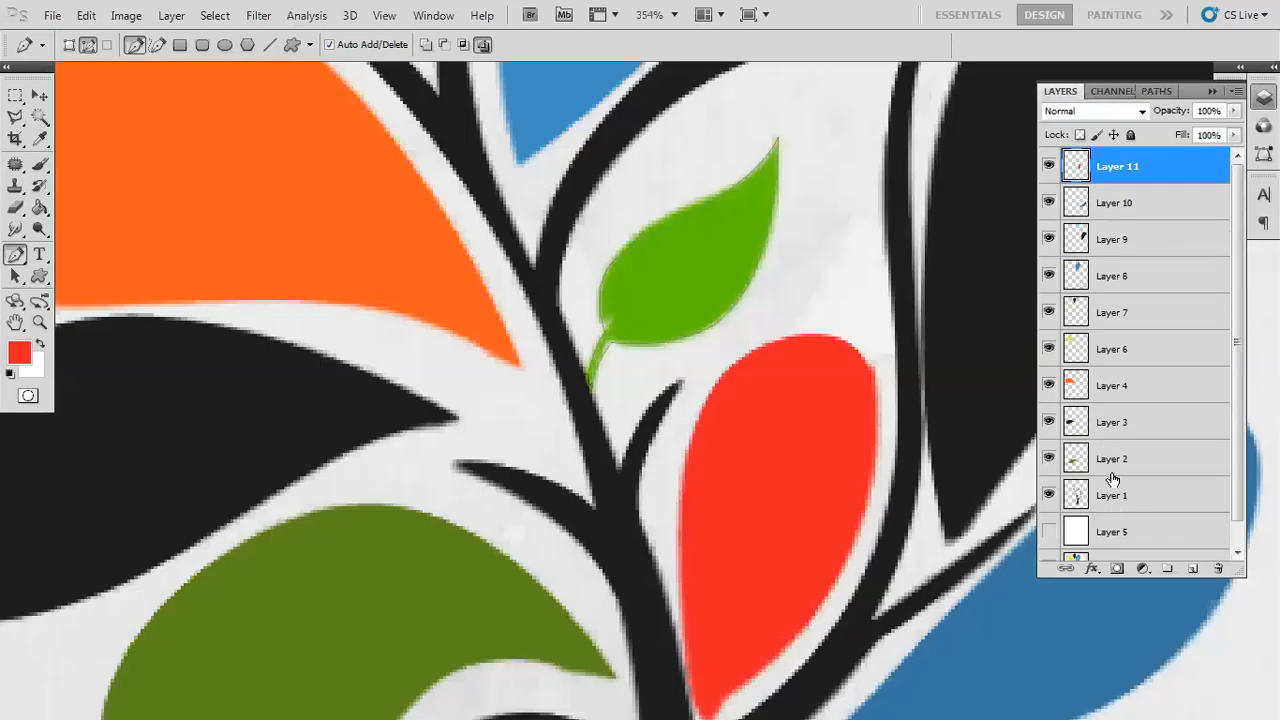
Convert the small leaf's path to a selection, fill it with the leaf's sampled green on new Layer 12, and deselect
click(1193, 568)
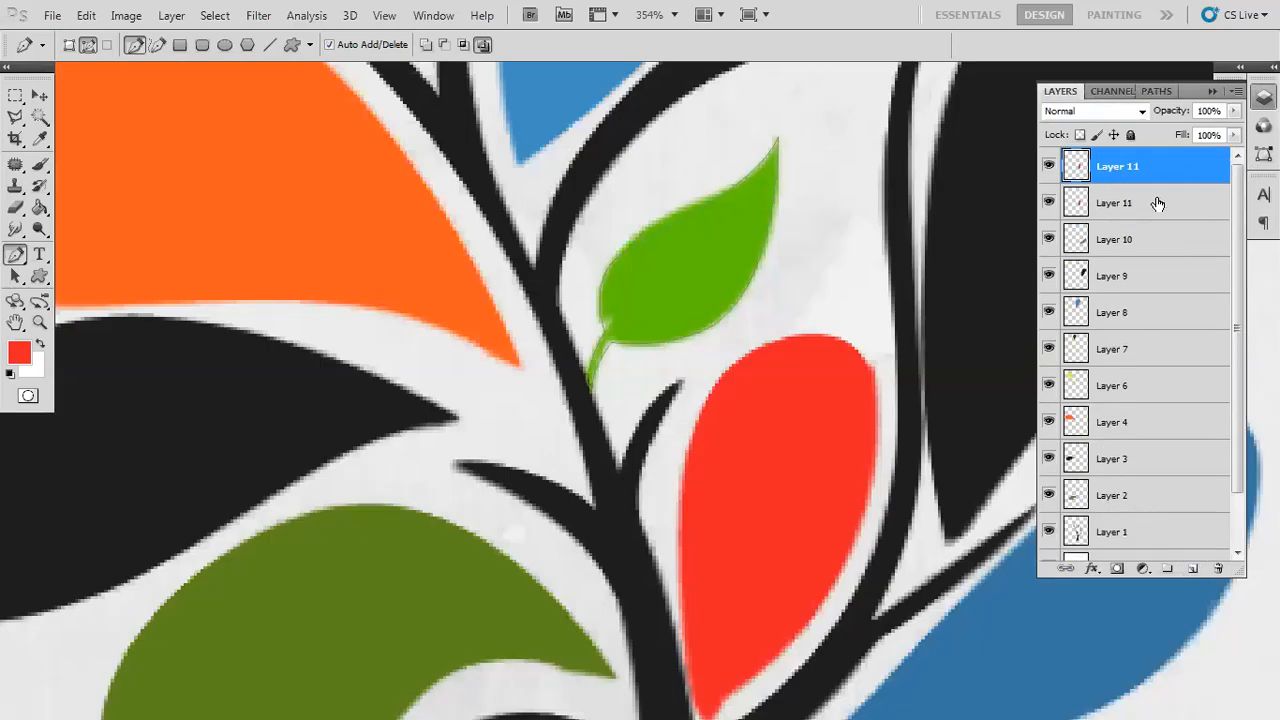
key(ctrl+Return)
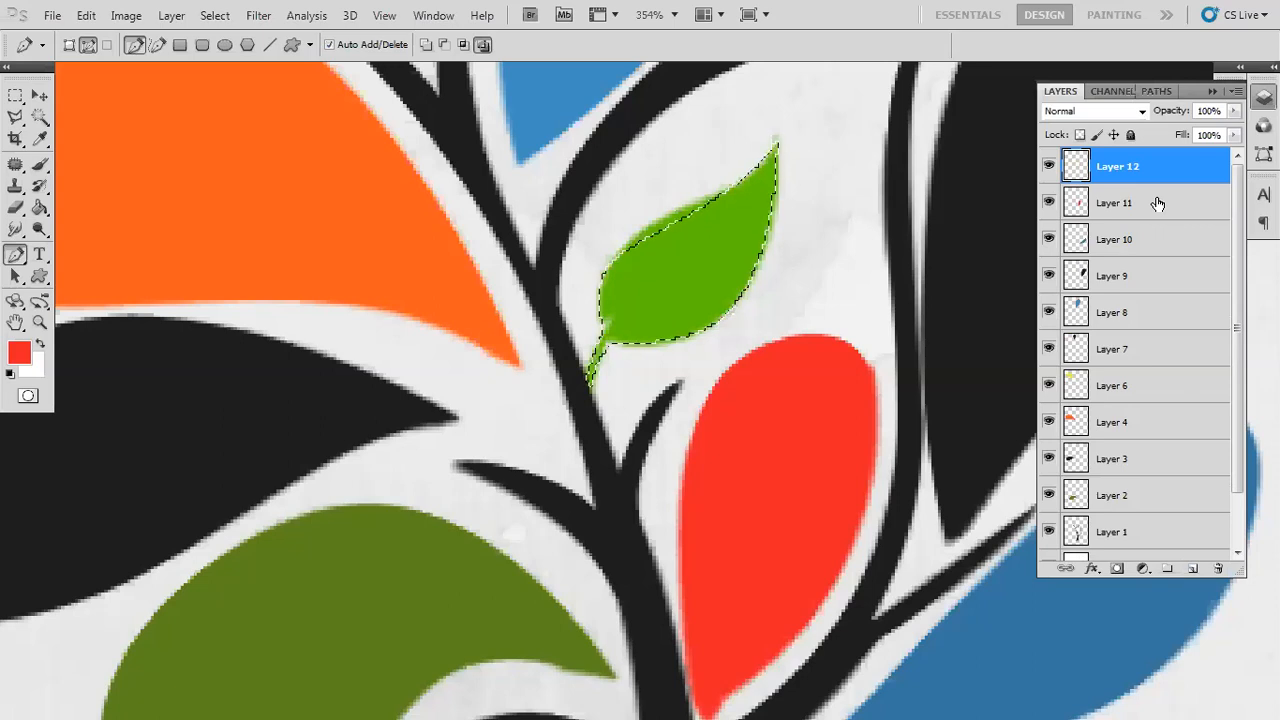
key(alt+BackSpace)
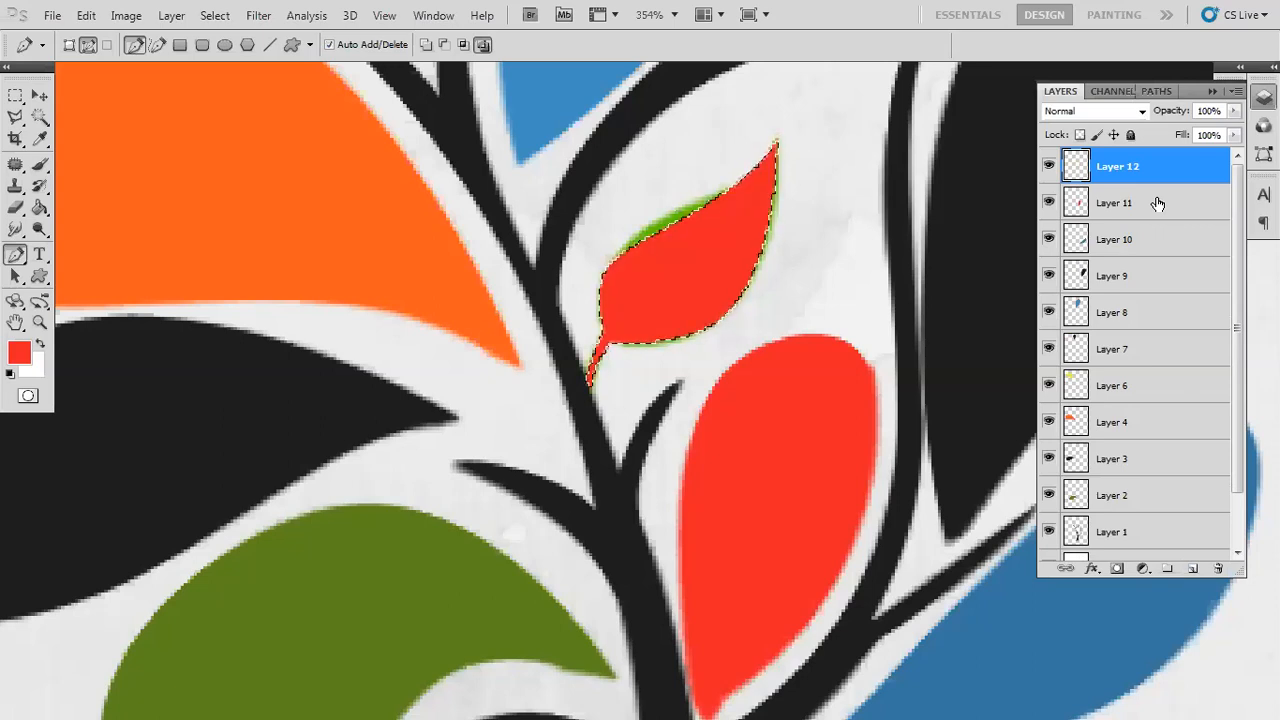
key(ctrl+z)
key(i)
click(743, 250)
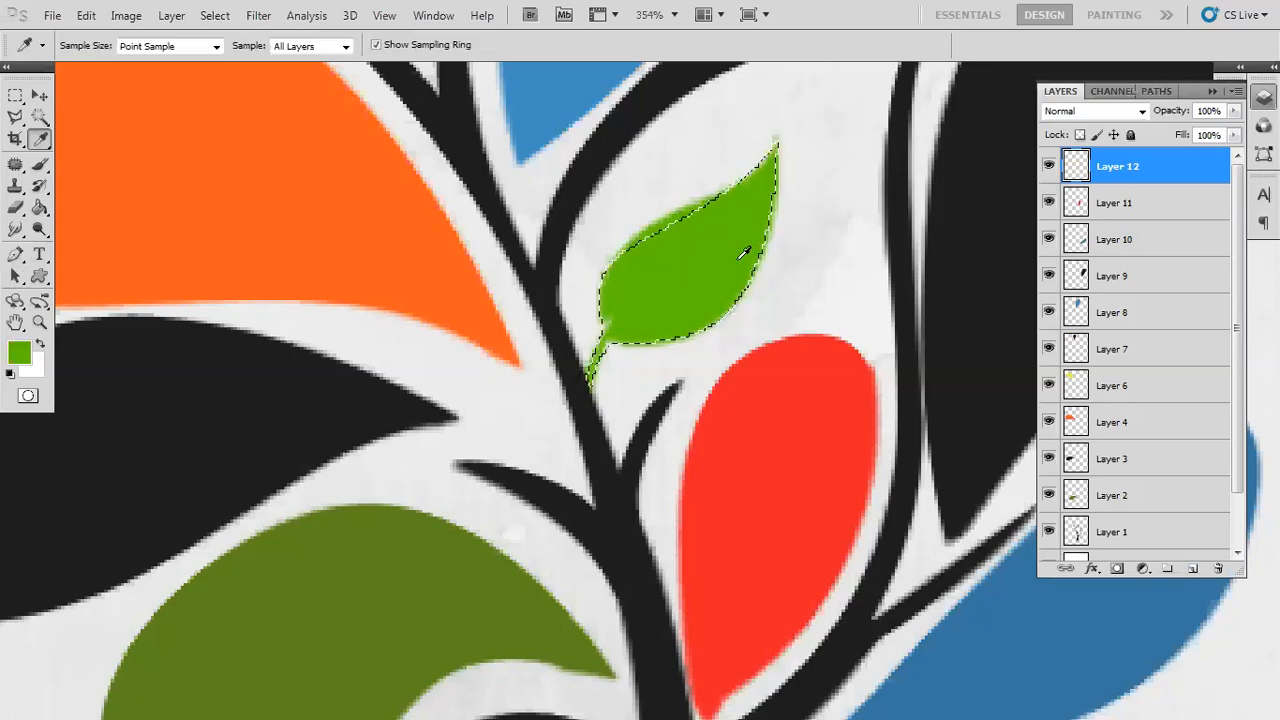
key(ctrl+d)
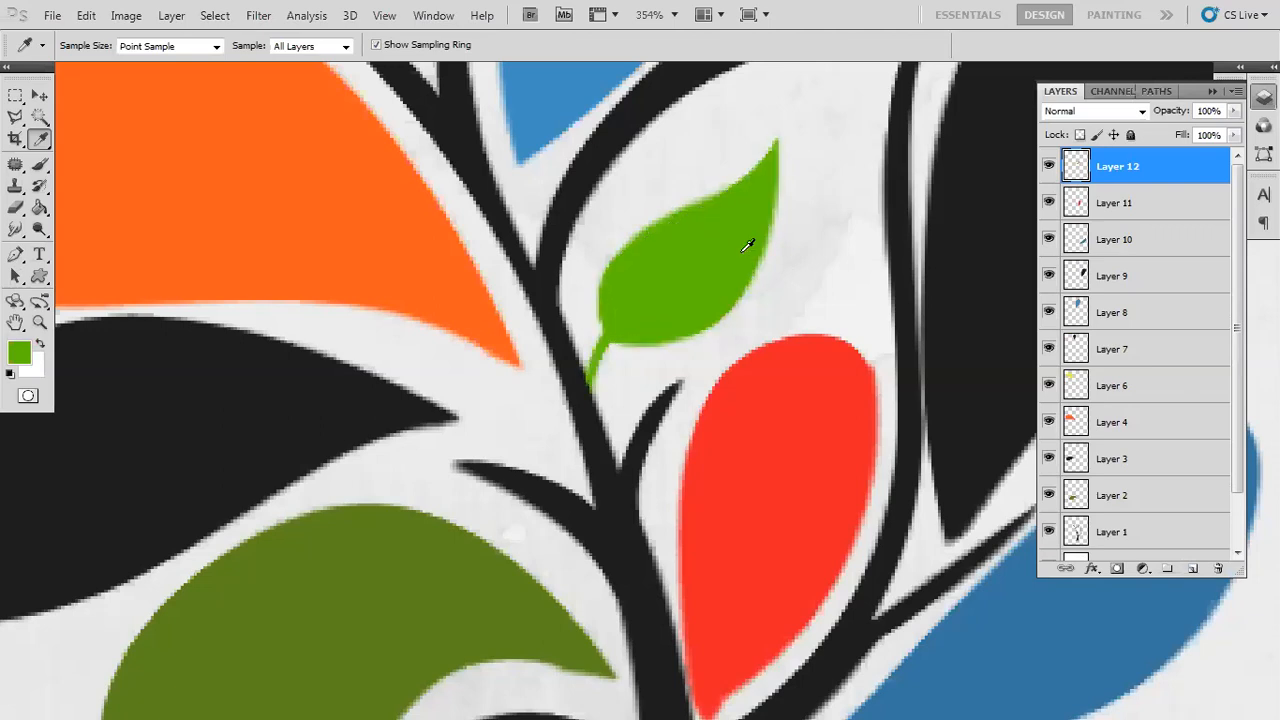
Hide the Background and show the white Layer 5 to review the whole tree with the small green leaf
key(v)
scroll(1090, 446, down, 2)
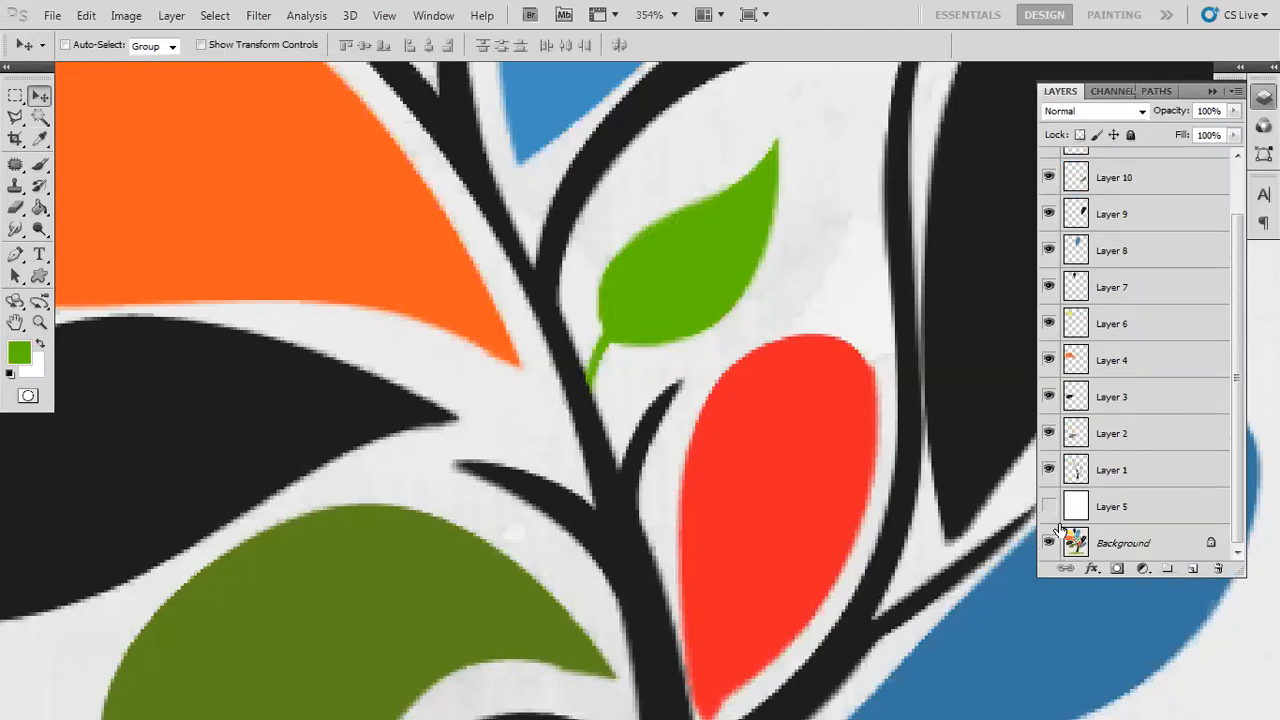
click(1048, 541)
click(1048, 506)
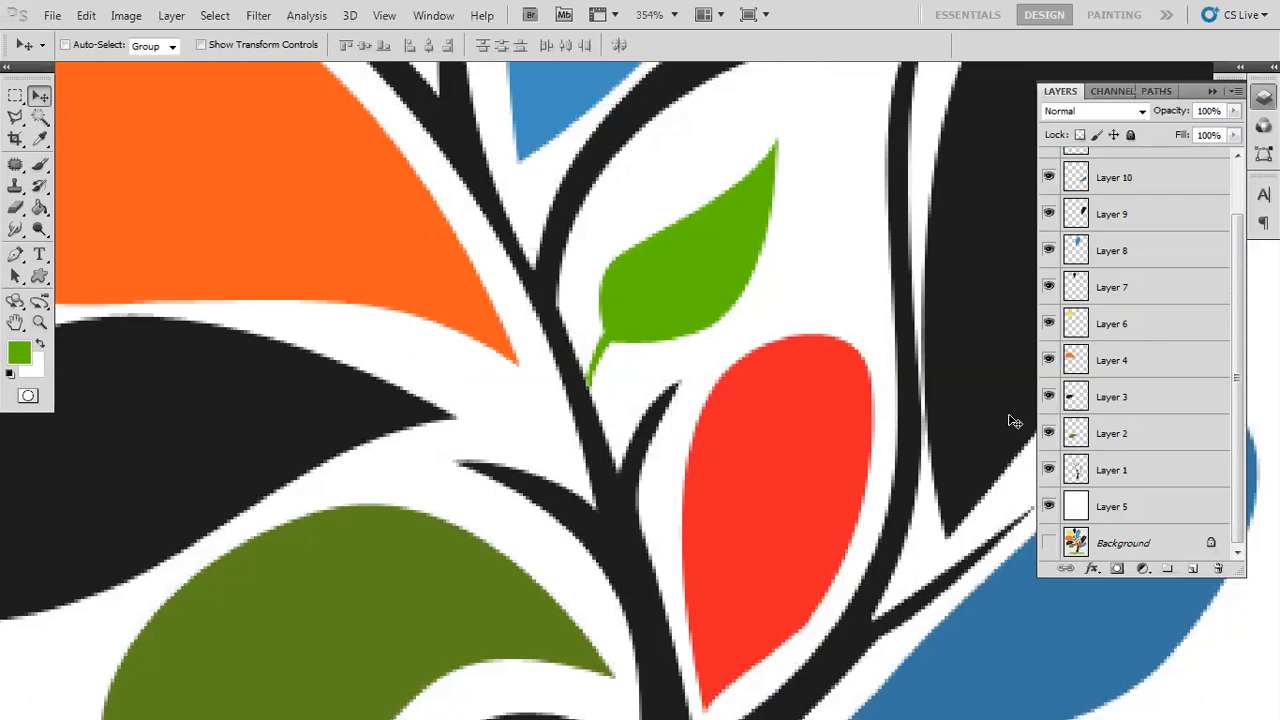
scroll(963, 409, down, 3)
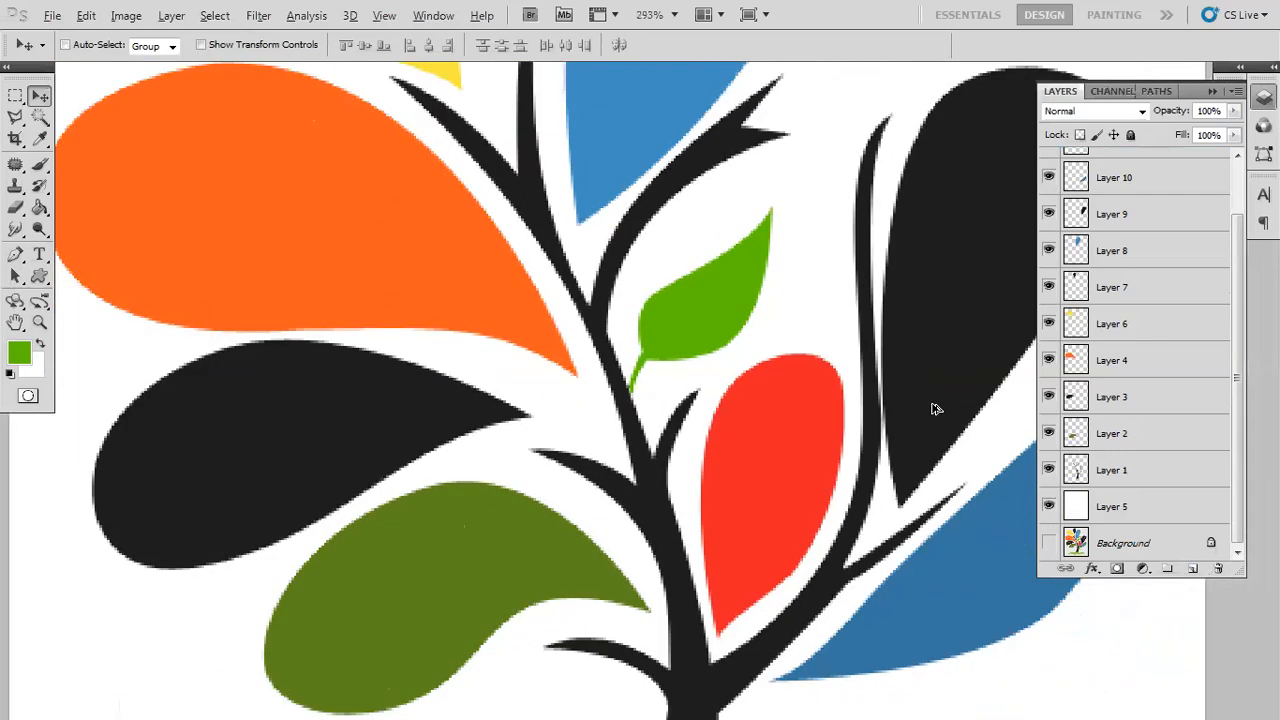
scroll(935, 409, down, 3)
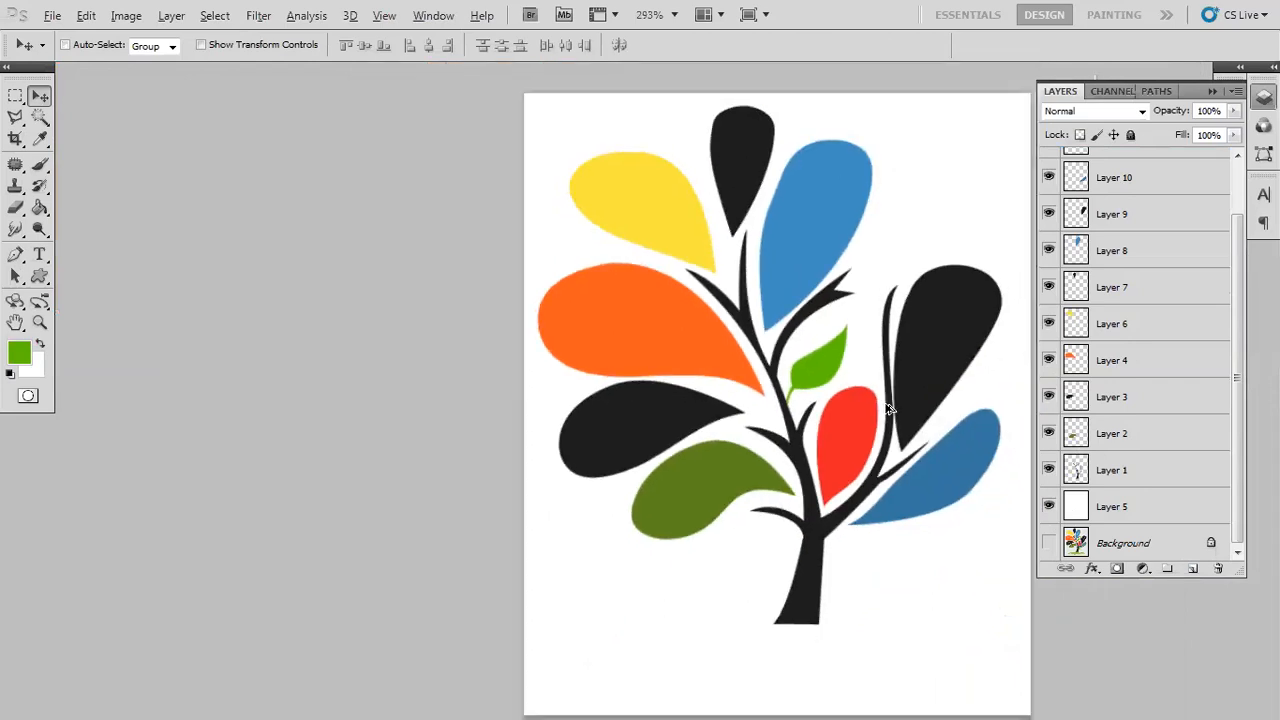
scroll(889, 409, down, 1)
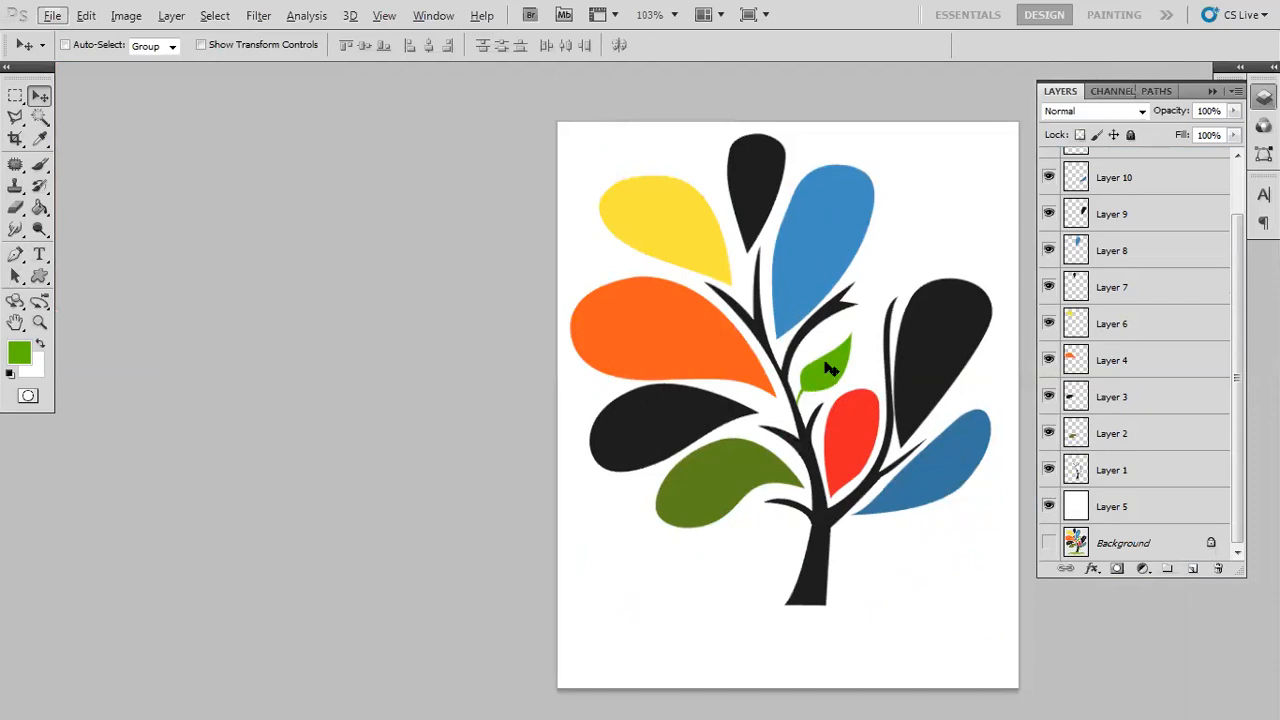
scroll(1171, 434, up, 2)
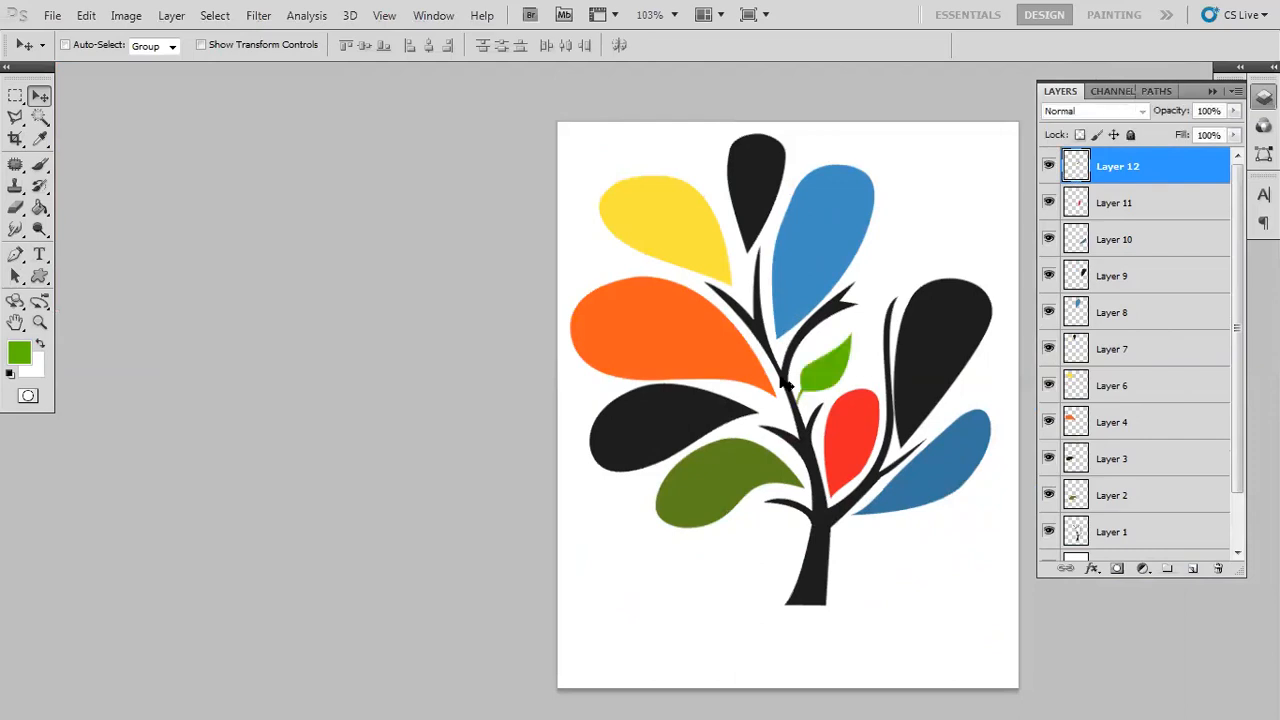
Duplicate Layer 12, scale the green leaf copy down, and place it at the forked tip of the upper branch
drag(1150, 170, 1195, 567)
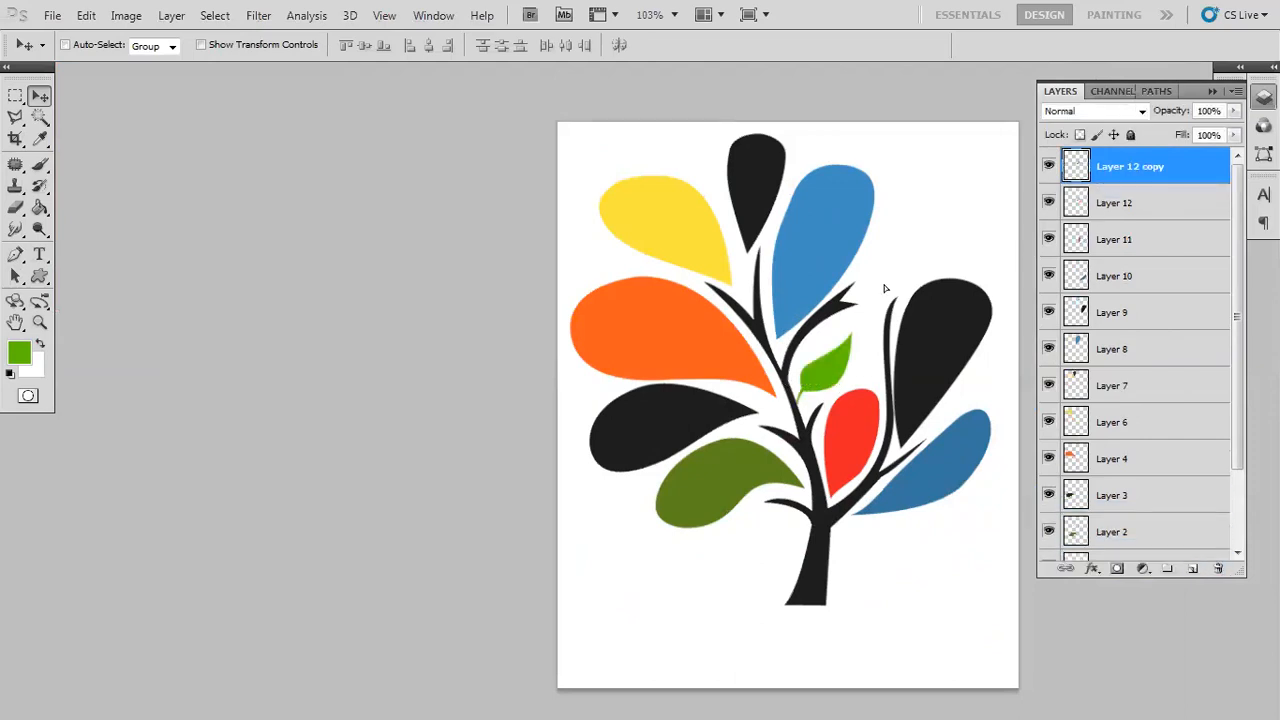
key(ctrl+t)
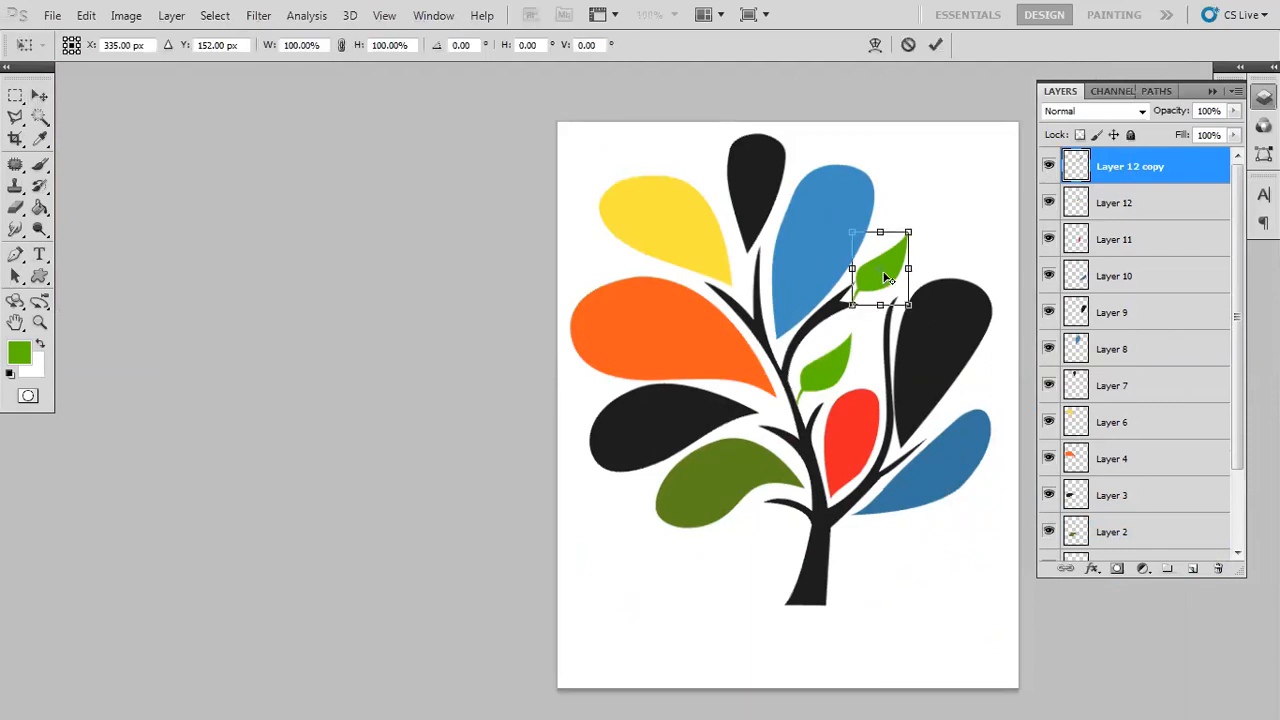
drag(933, 227, 879, 297)
key(Return)
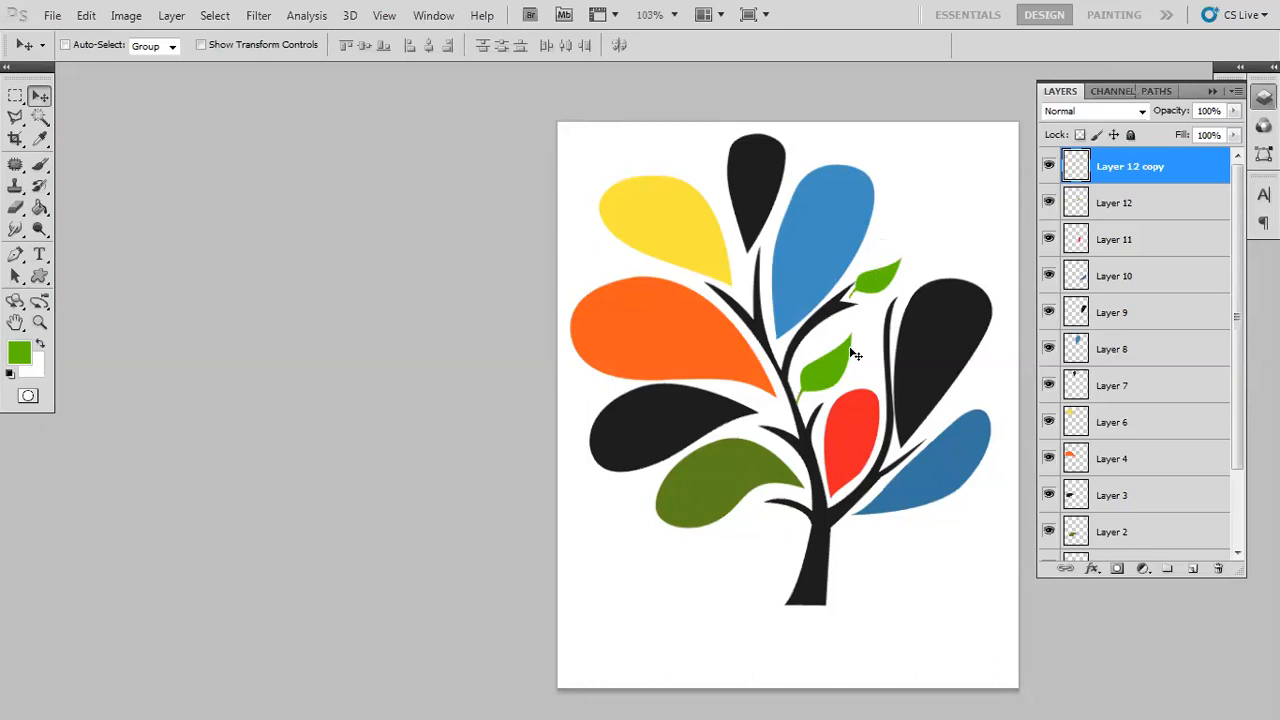
mouse_move(877, 280)
mouse_down()
mouse_move(872, 292)
mouse_move(877, 283)
mouse_up()
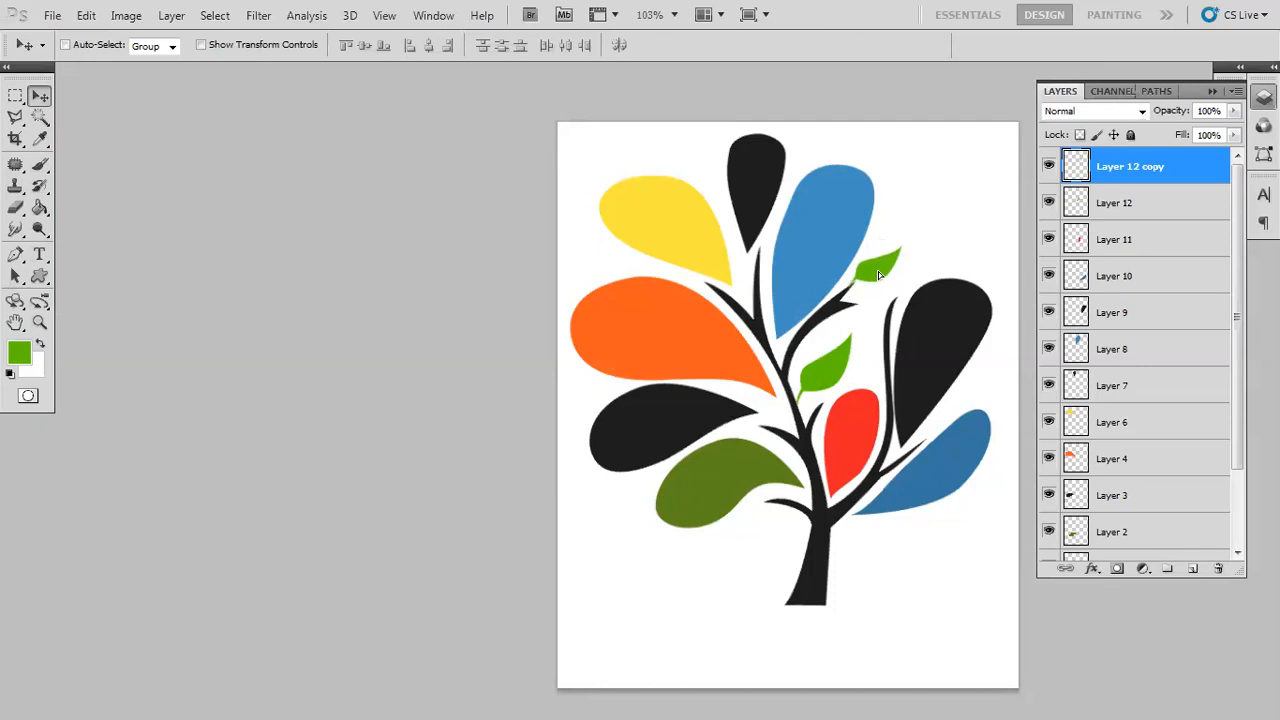